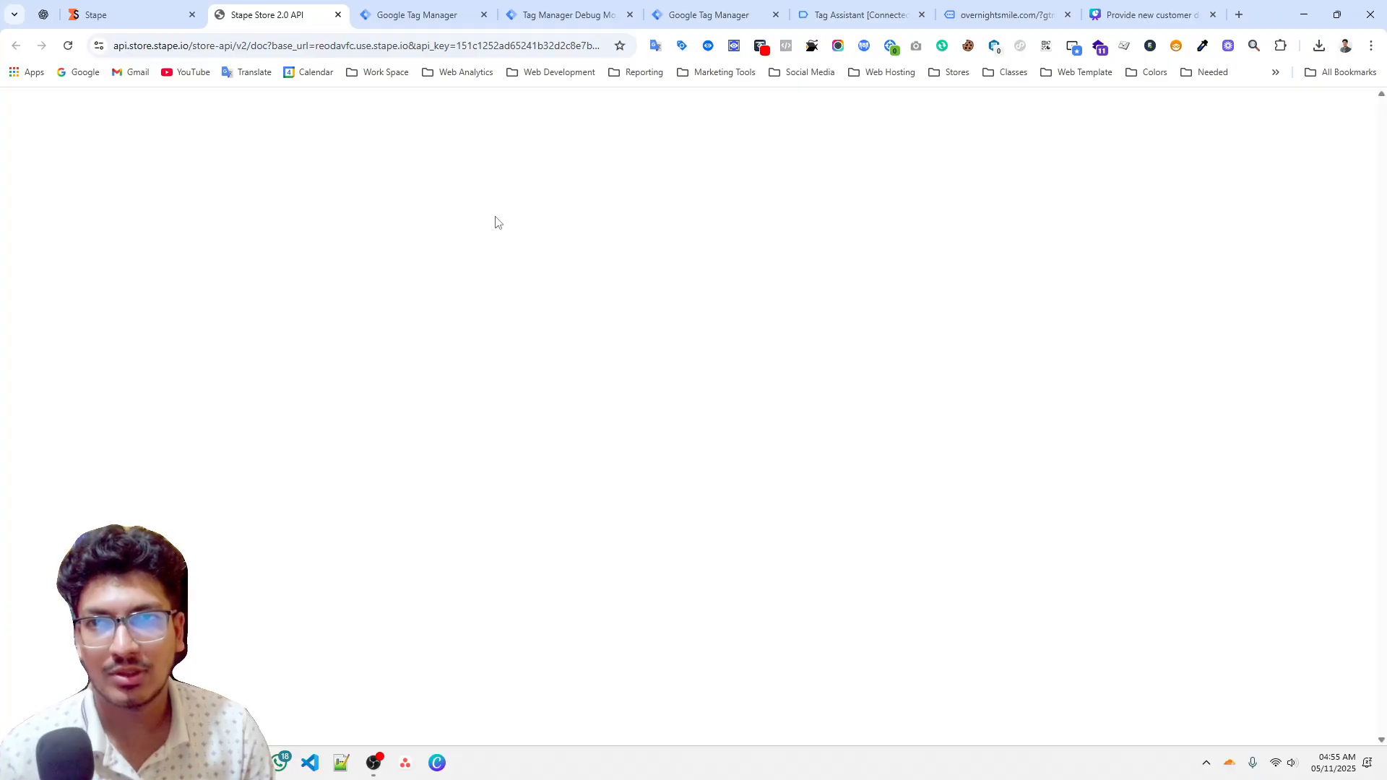
pyautogui.scroll(-6, 509, 344)
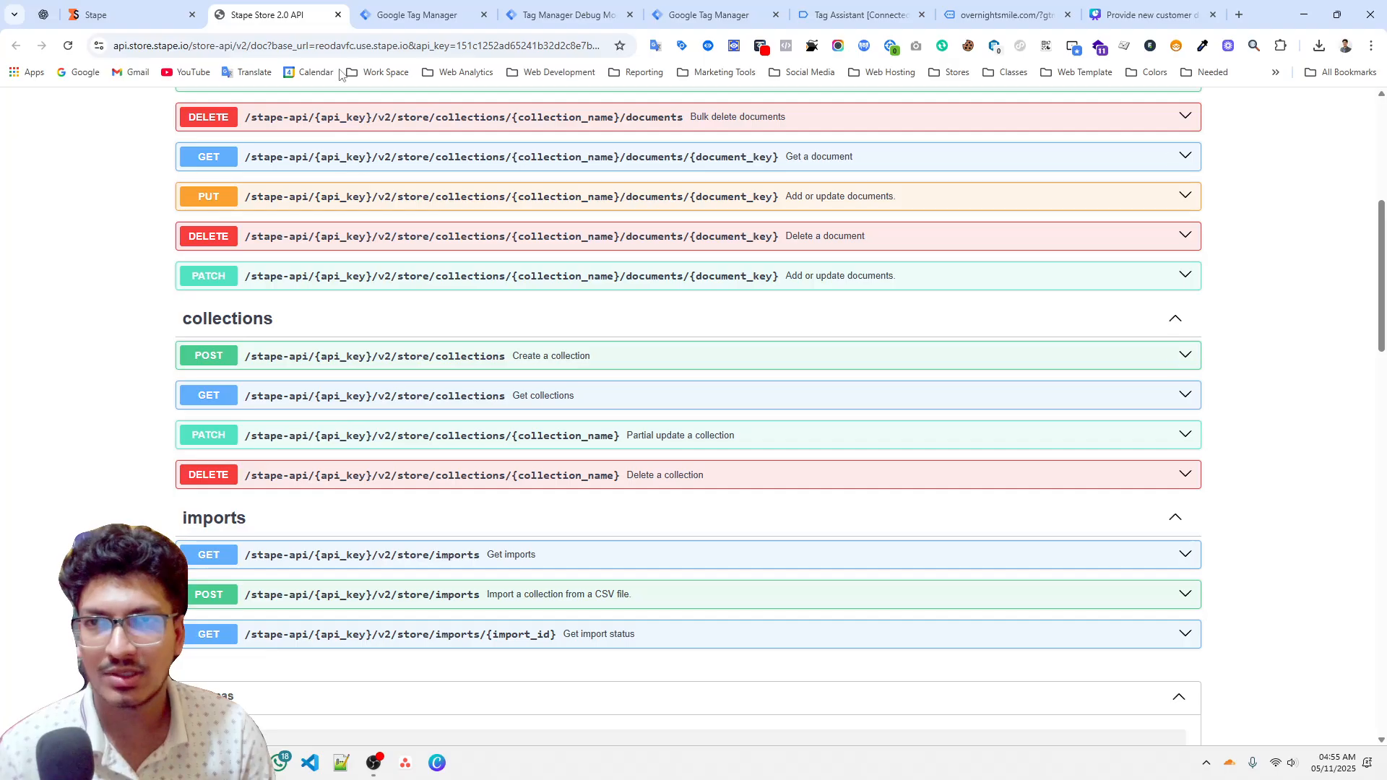
pyautogui.click(338, 15)
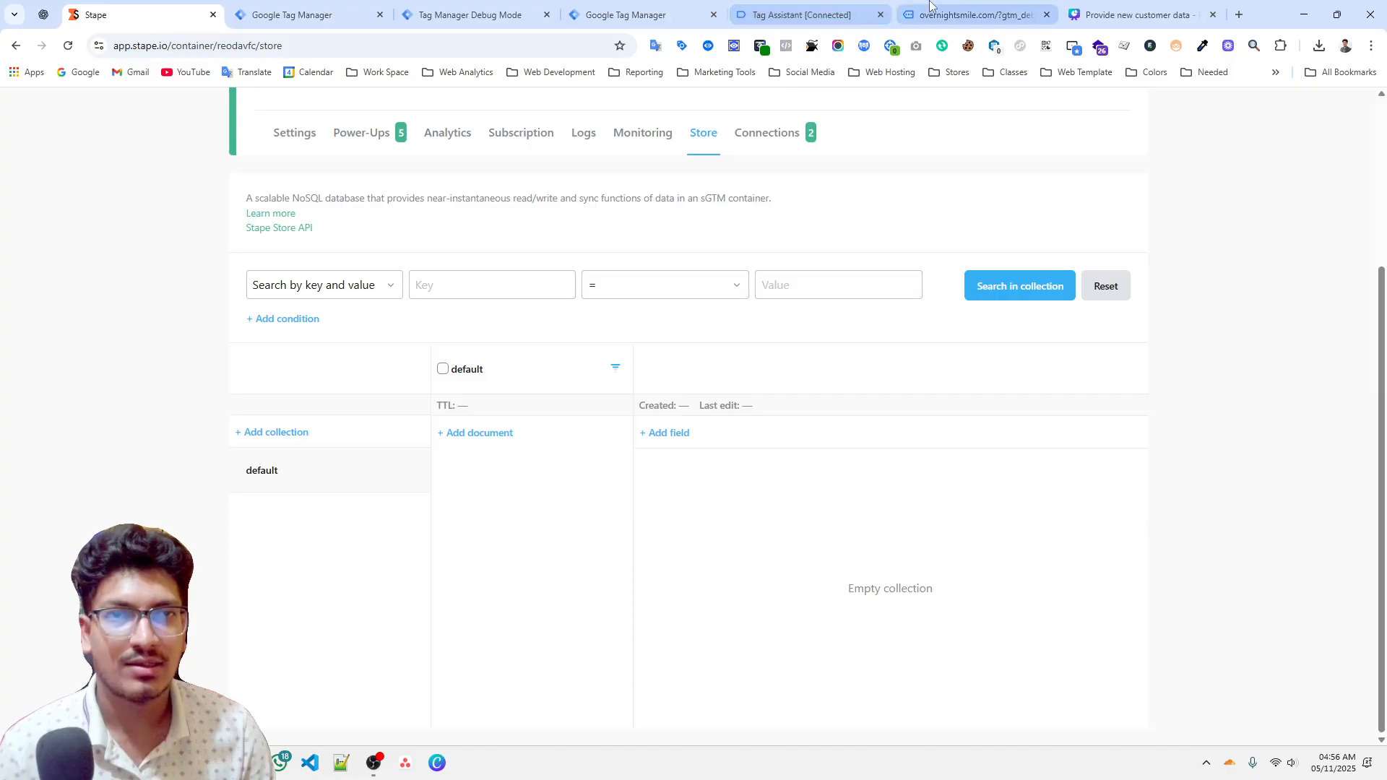
pyautogui.click(976, 15)
pyautogui.click(1138, 14)
pyautogui.click(724, 677)
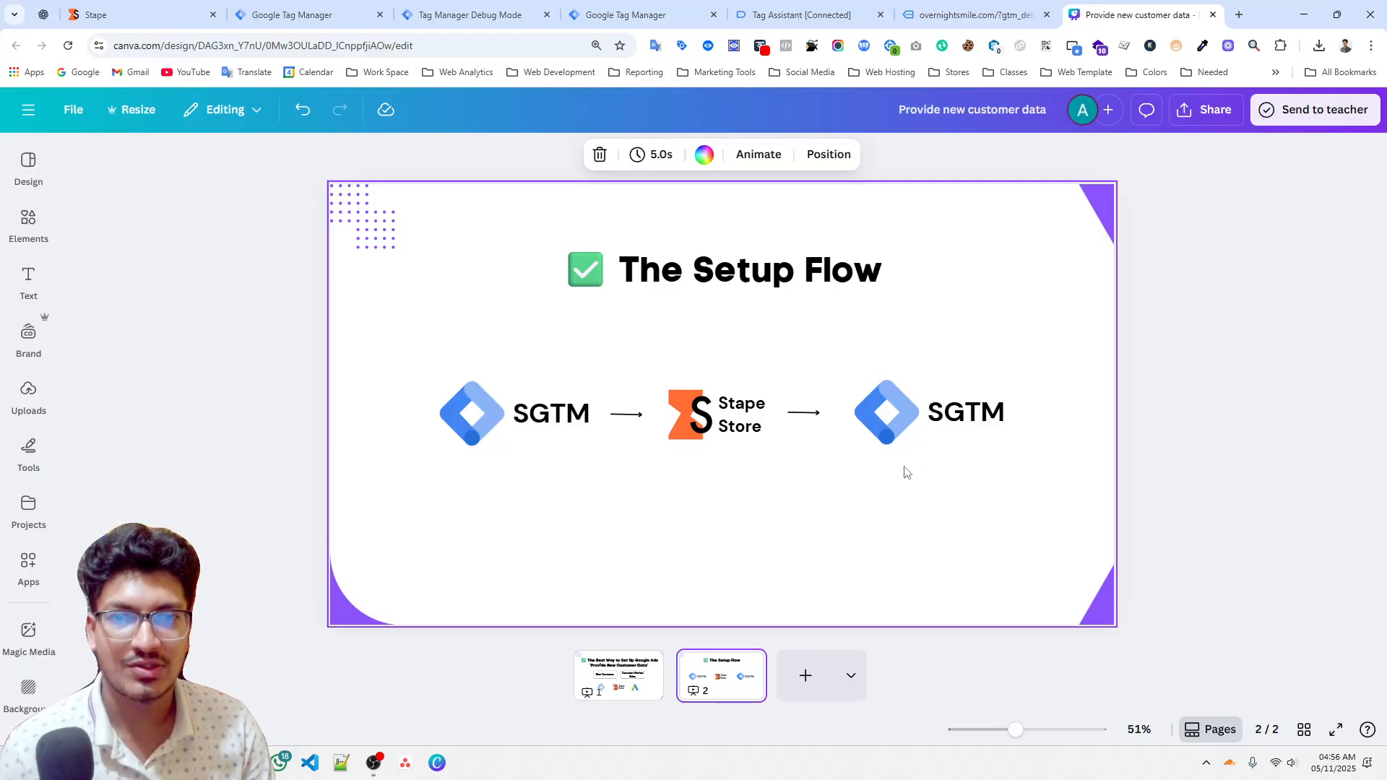
pyautogui.click(374, 763)
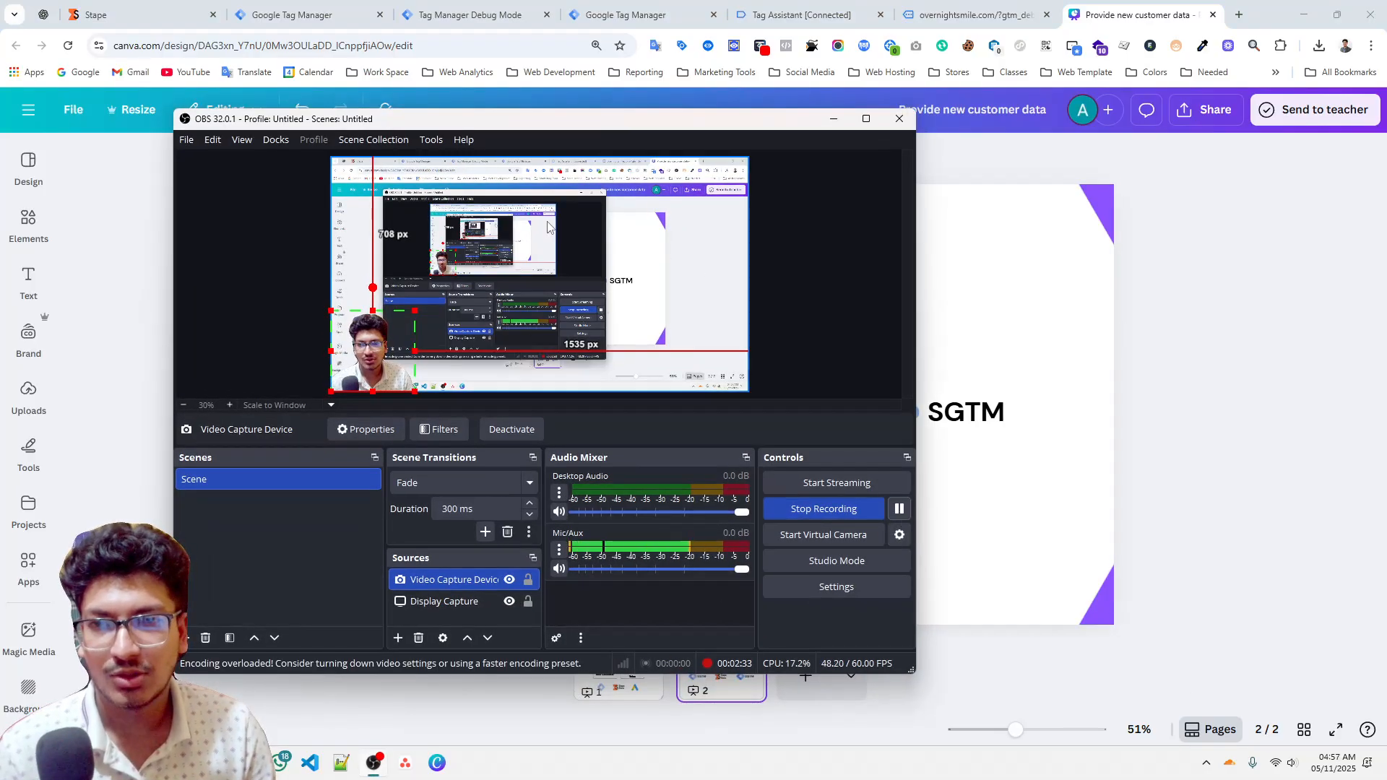
pyautogui.click(834, 119)
pyautogui.click(341, 10)
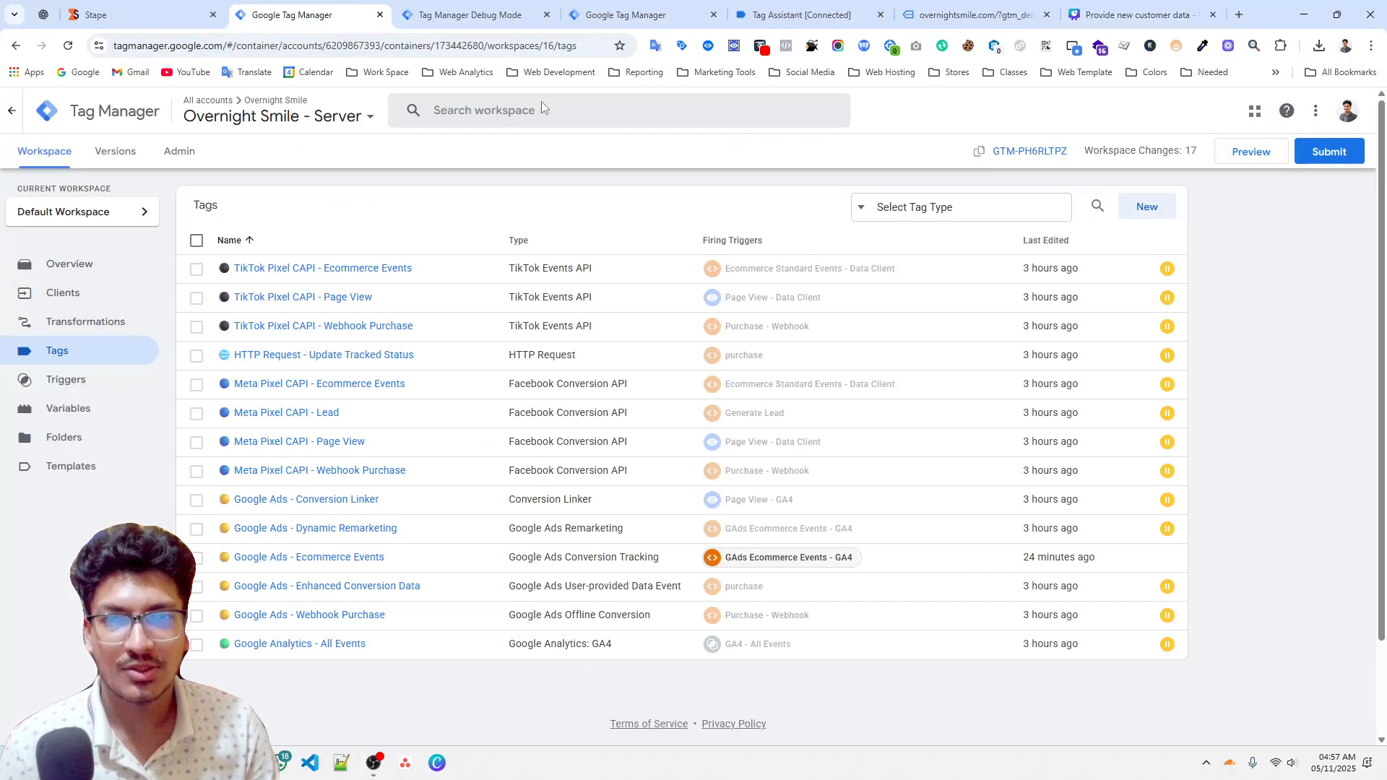
# Run the prepared dataLayer push of a purchase event with ecommerce and user_data in the site's console.
pyautogui.click(802, 14)
pyautogui.click(975, 15)
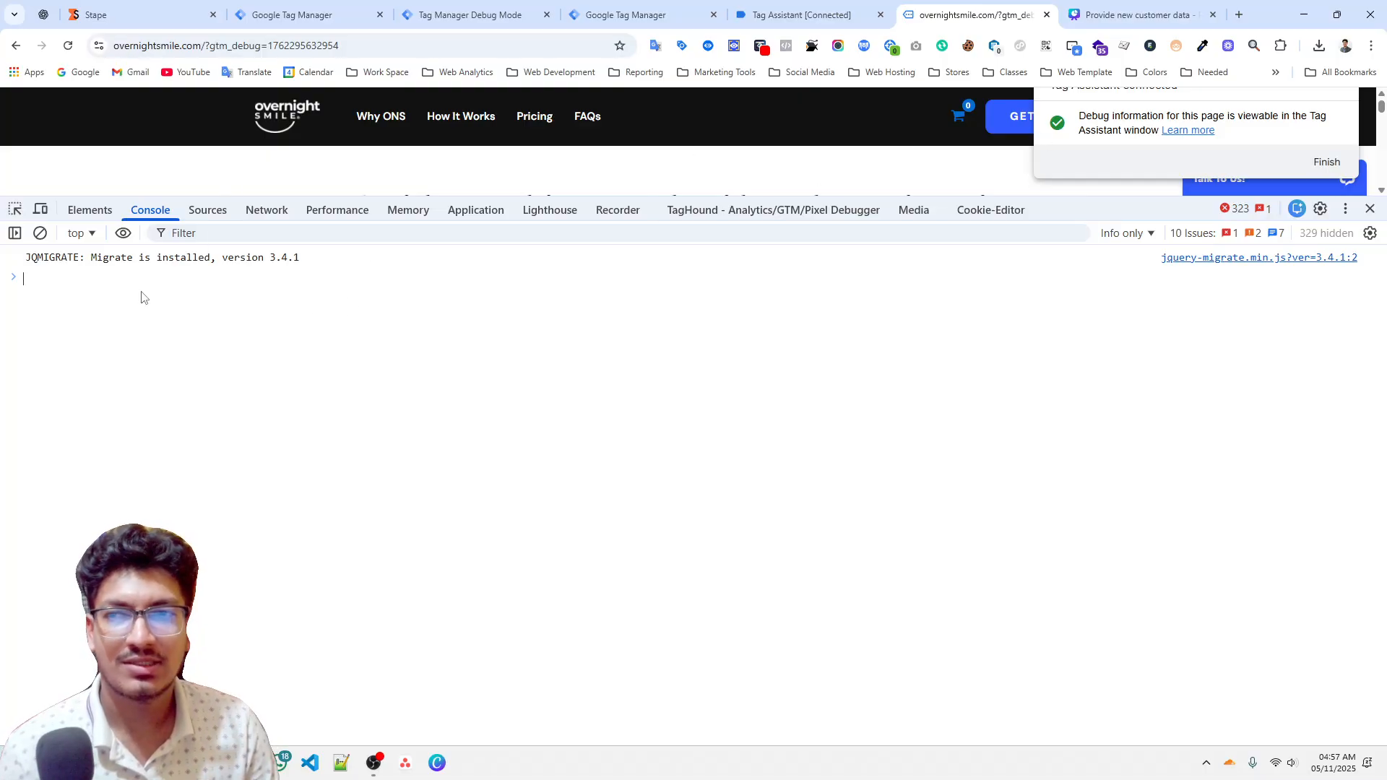
pyautogui.scroll(5, 181, 455)
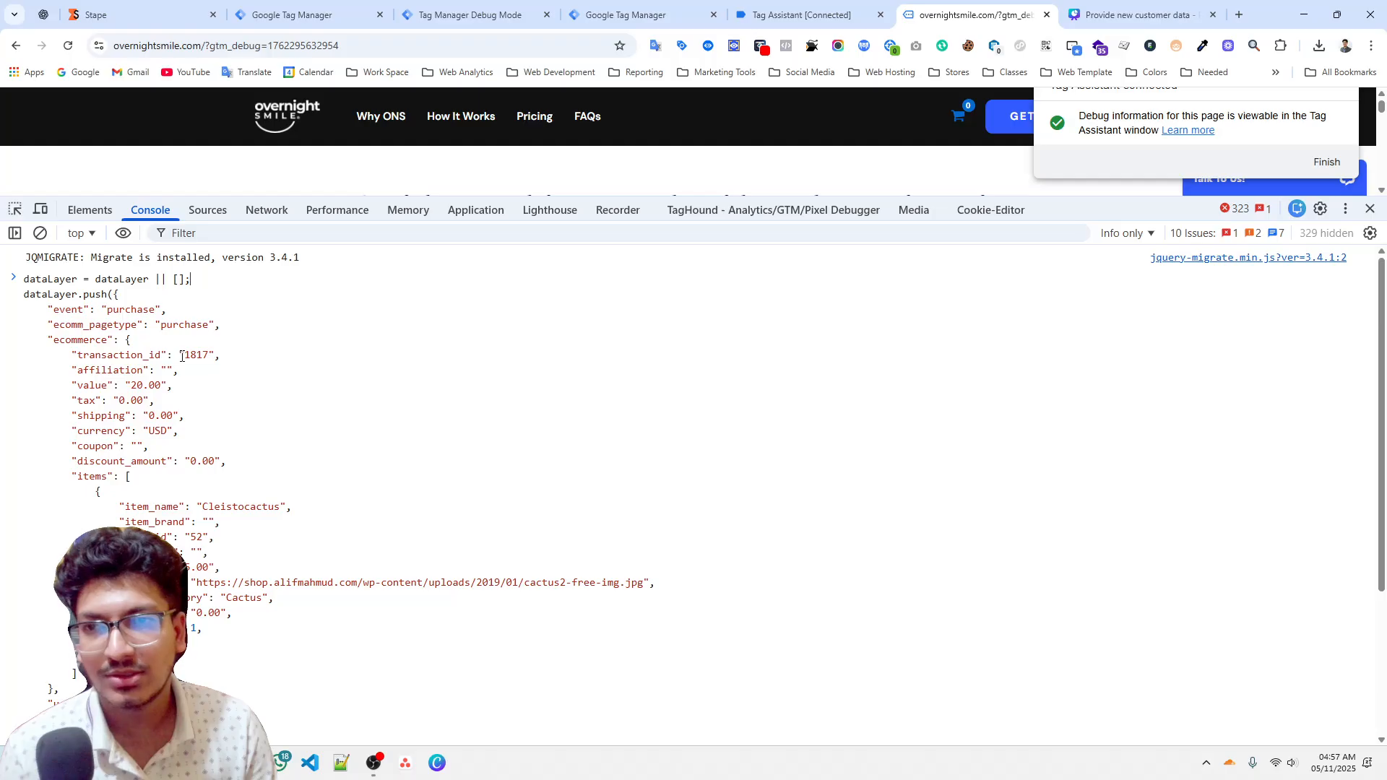
pyautogui.scroll(-6, 173, 440)
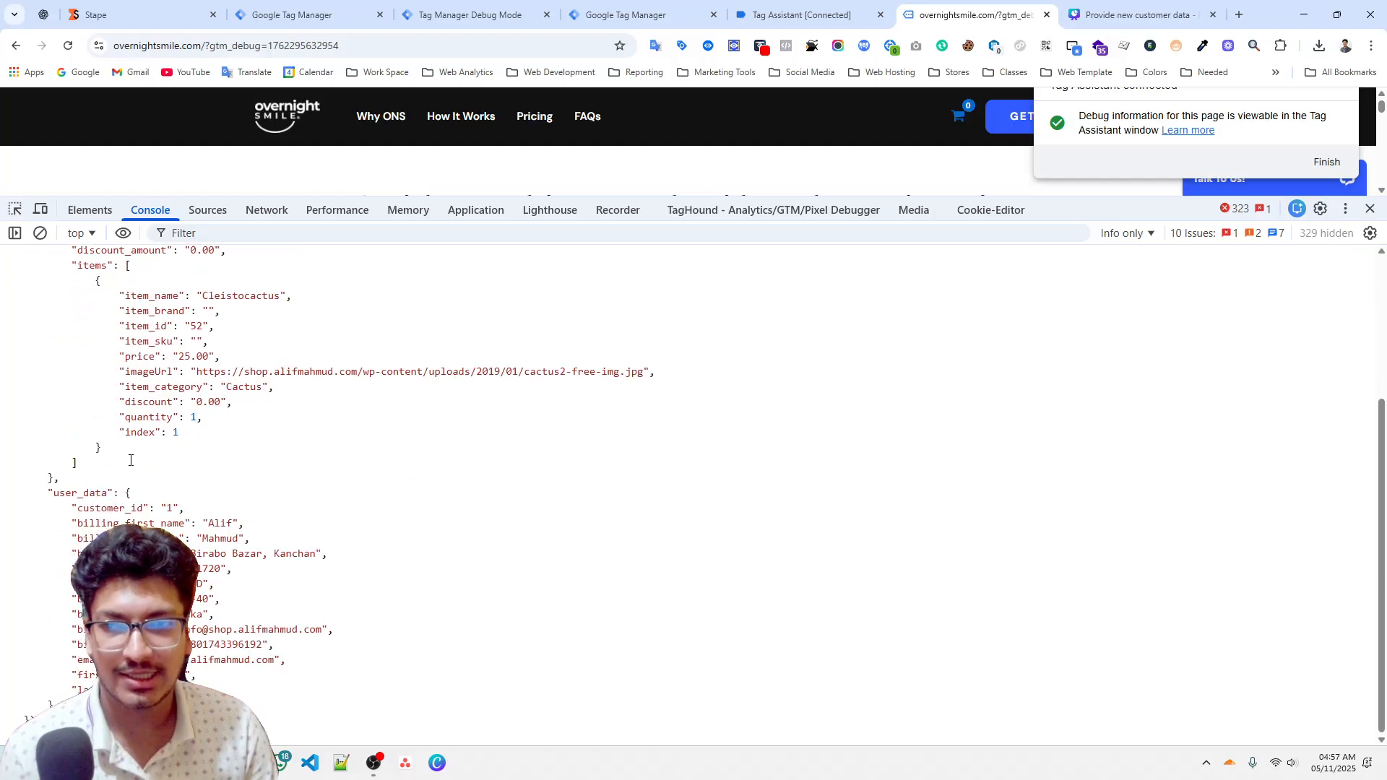
pyautogui.press('Return')
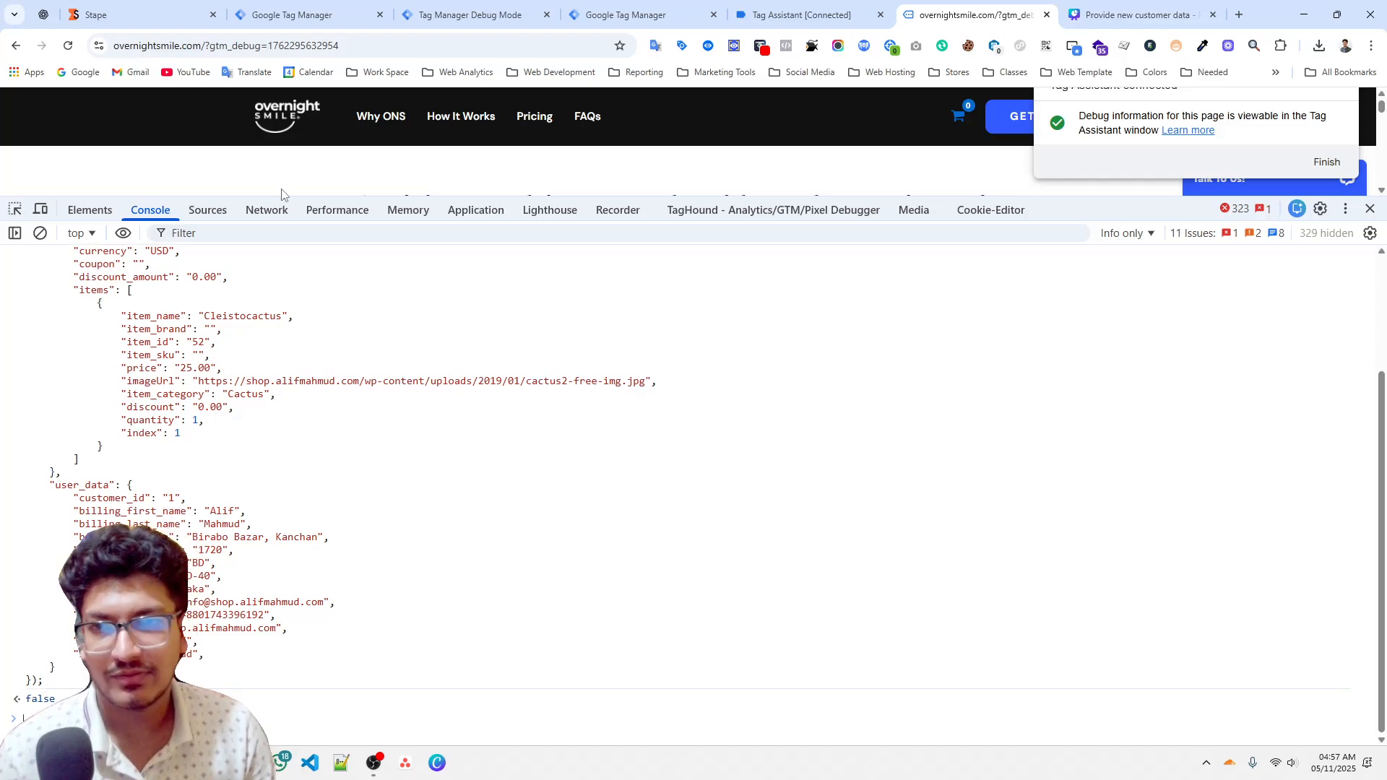
# Open the purchase event in the server container preview and examine its event data.
pyautogui.click(478, 15)
pyautogui.click(106, 237)
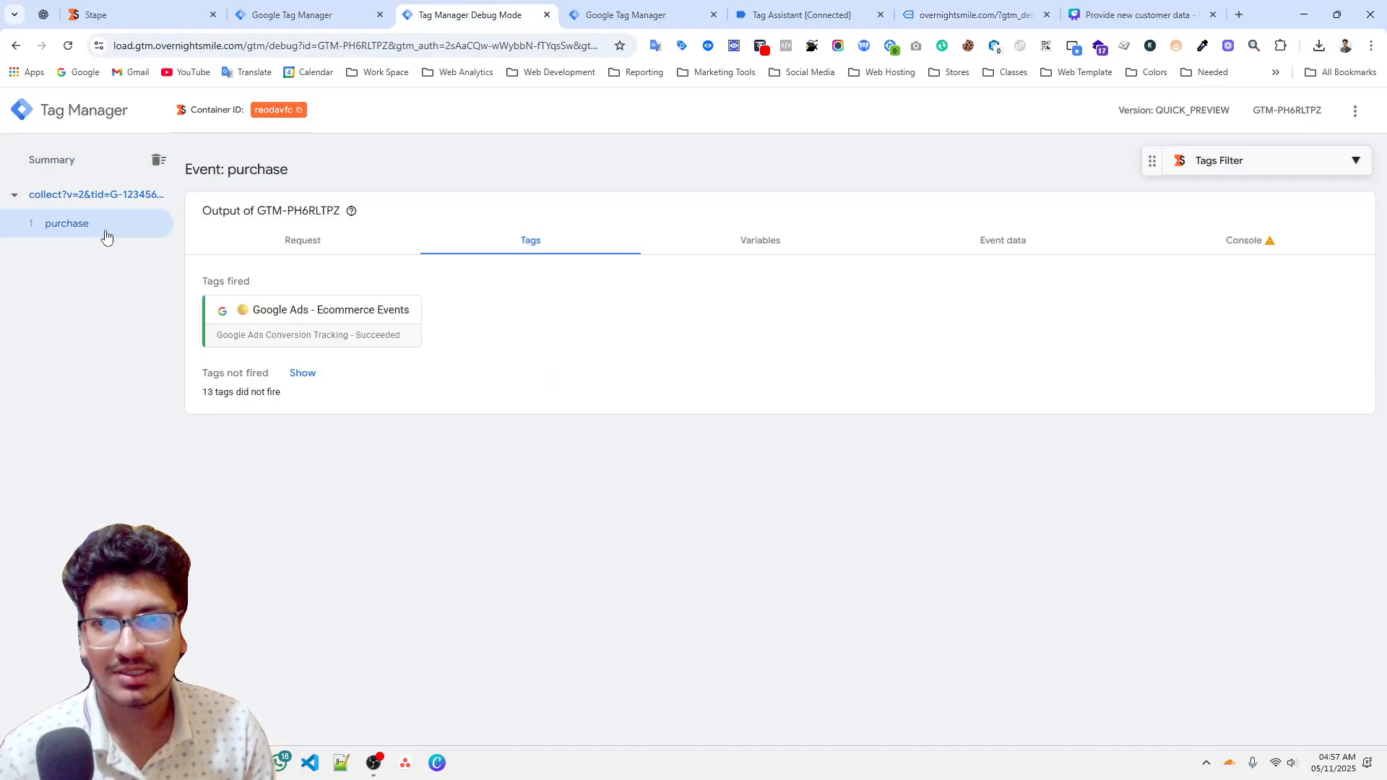
pyautogui.click(958, 239)
pyautogui.scroll(-2, 372, 390)
pyautogui.scroll(-8, 372, 391)
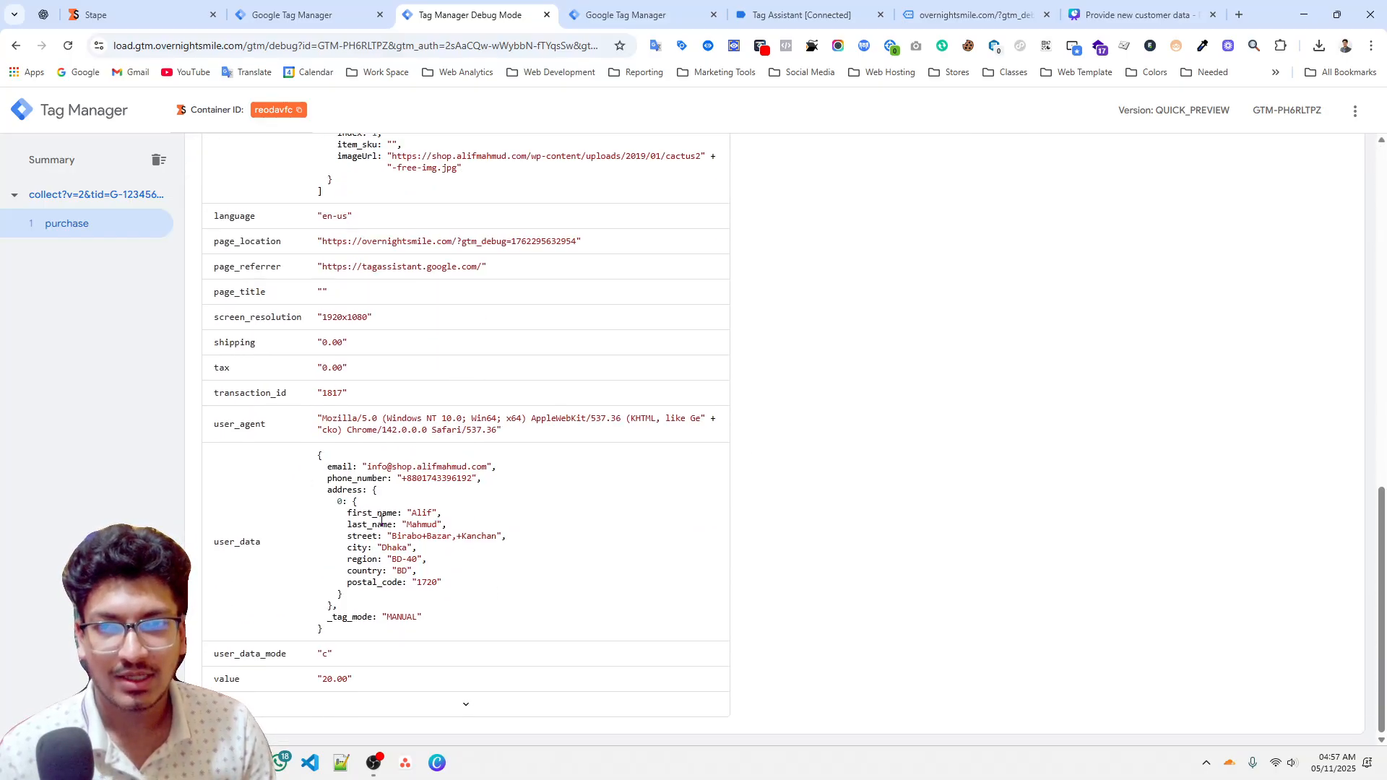
pyautogui.scroll(8, 380, 521)
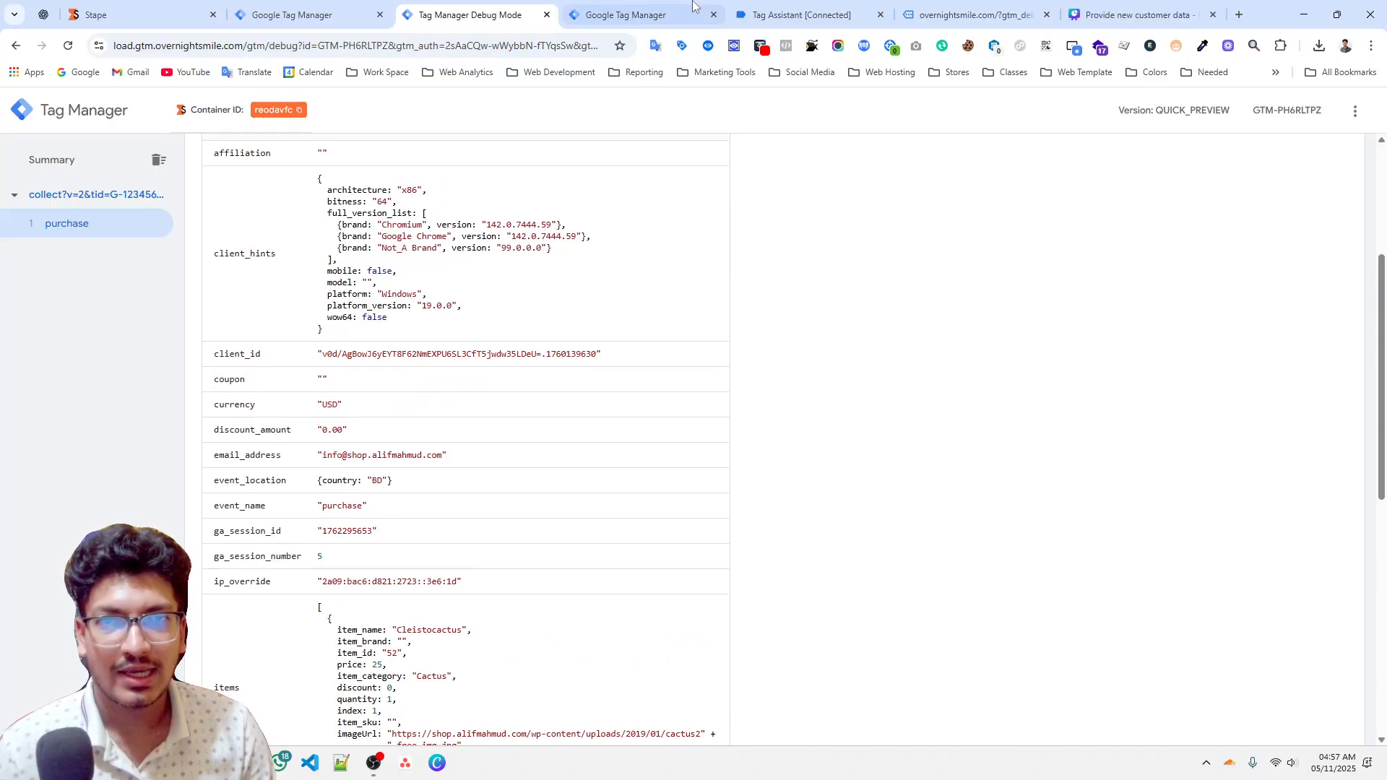
# Compare the web and server containers' tags with the purchase event's data fields in preview.
pyautogui.click(660, 8)
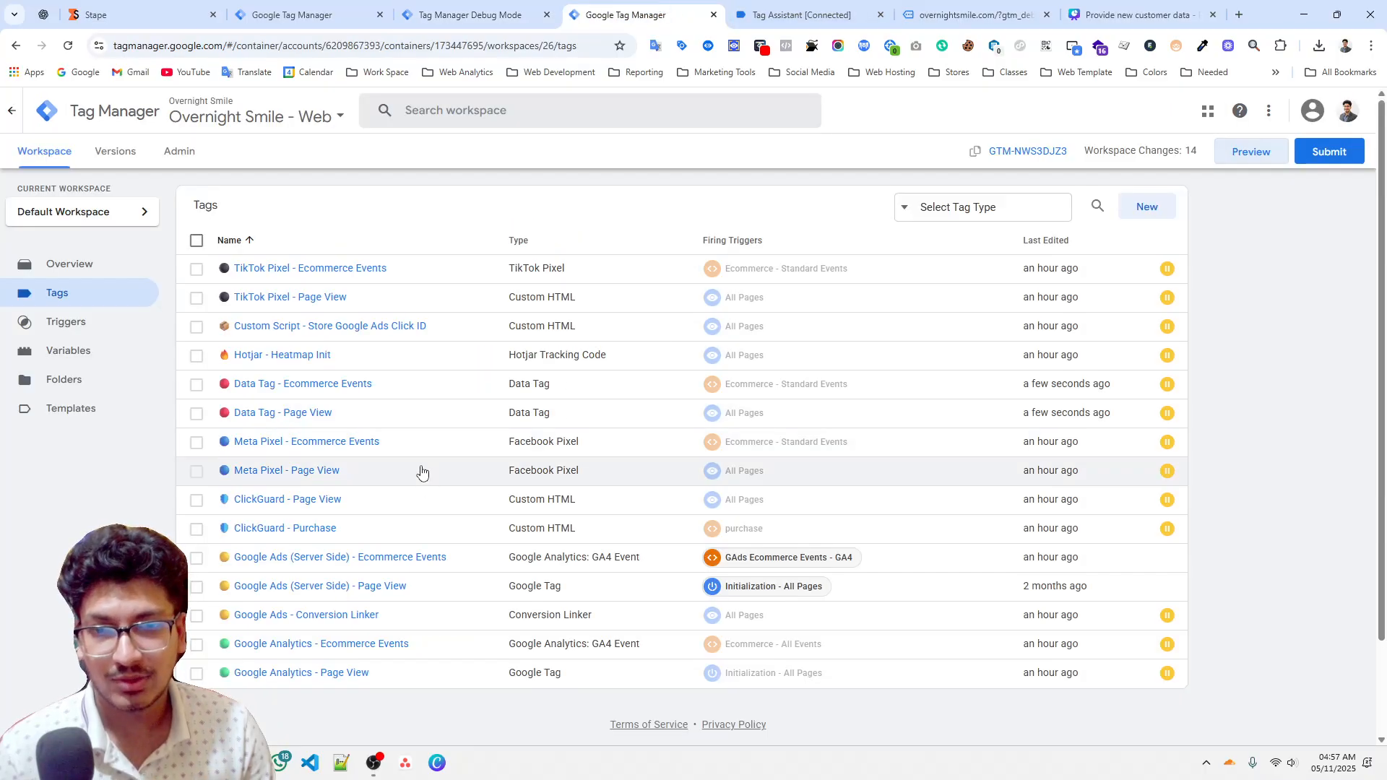
pyautogui.click(462, 20)
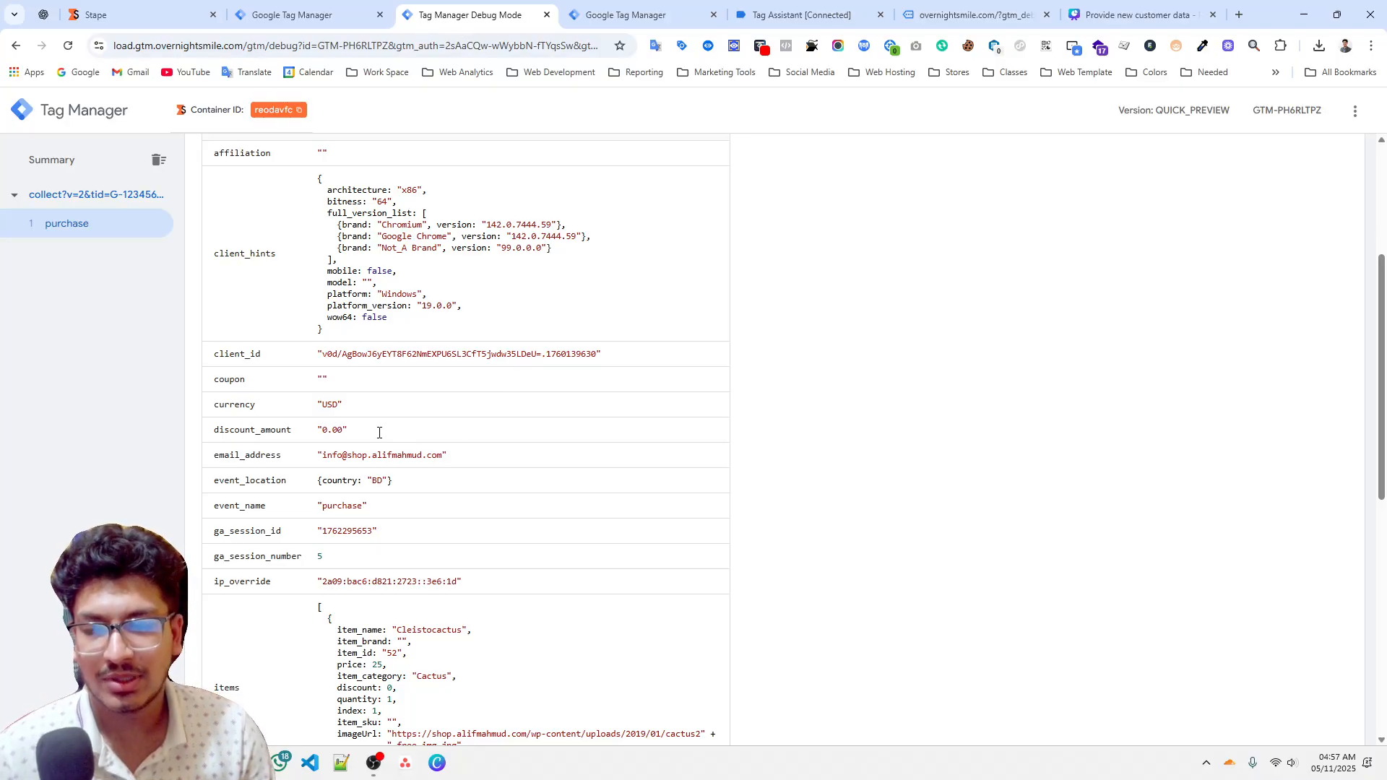
pyautogui.scroll(-4, 379, 432)
pyautogui.click(304, 15)
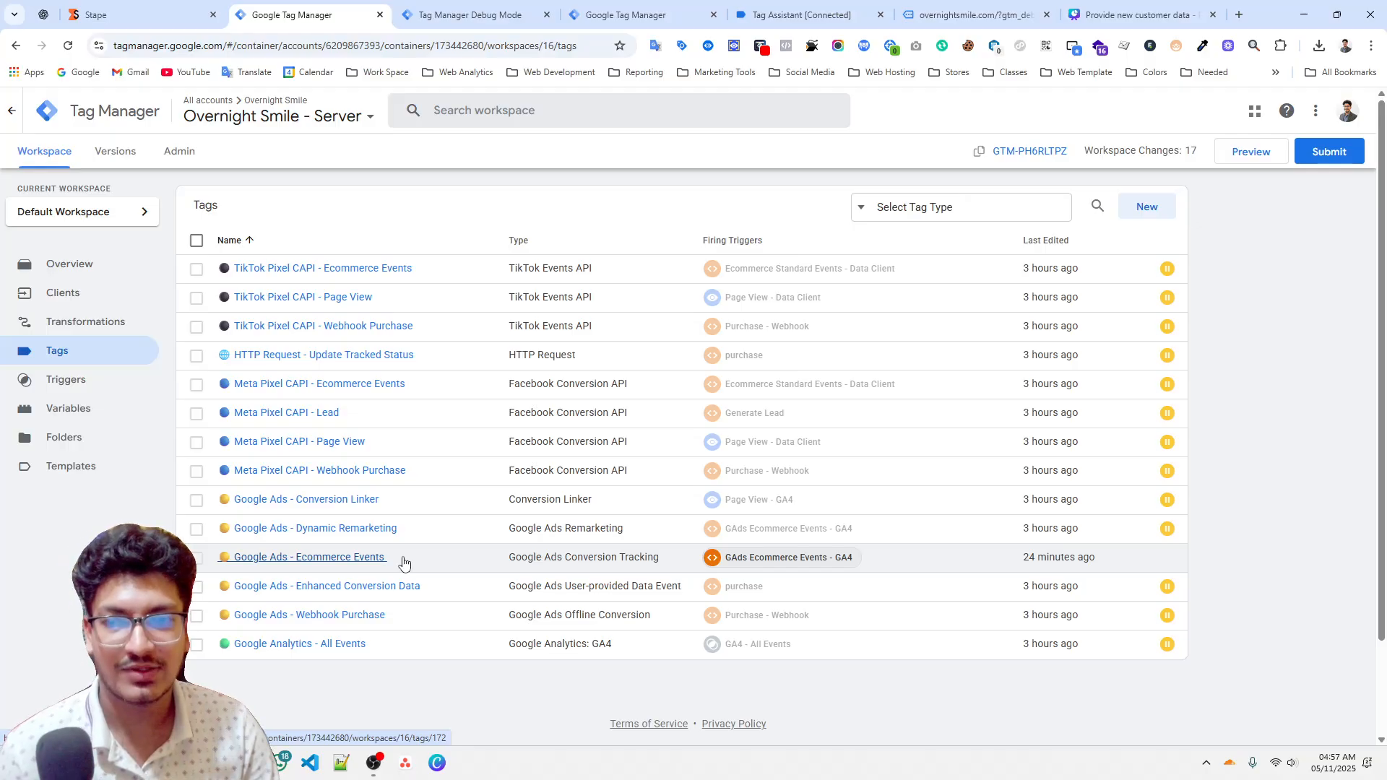
pyautogui.click(470, 15)
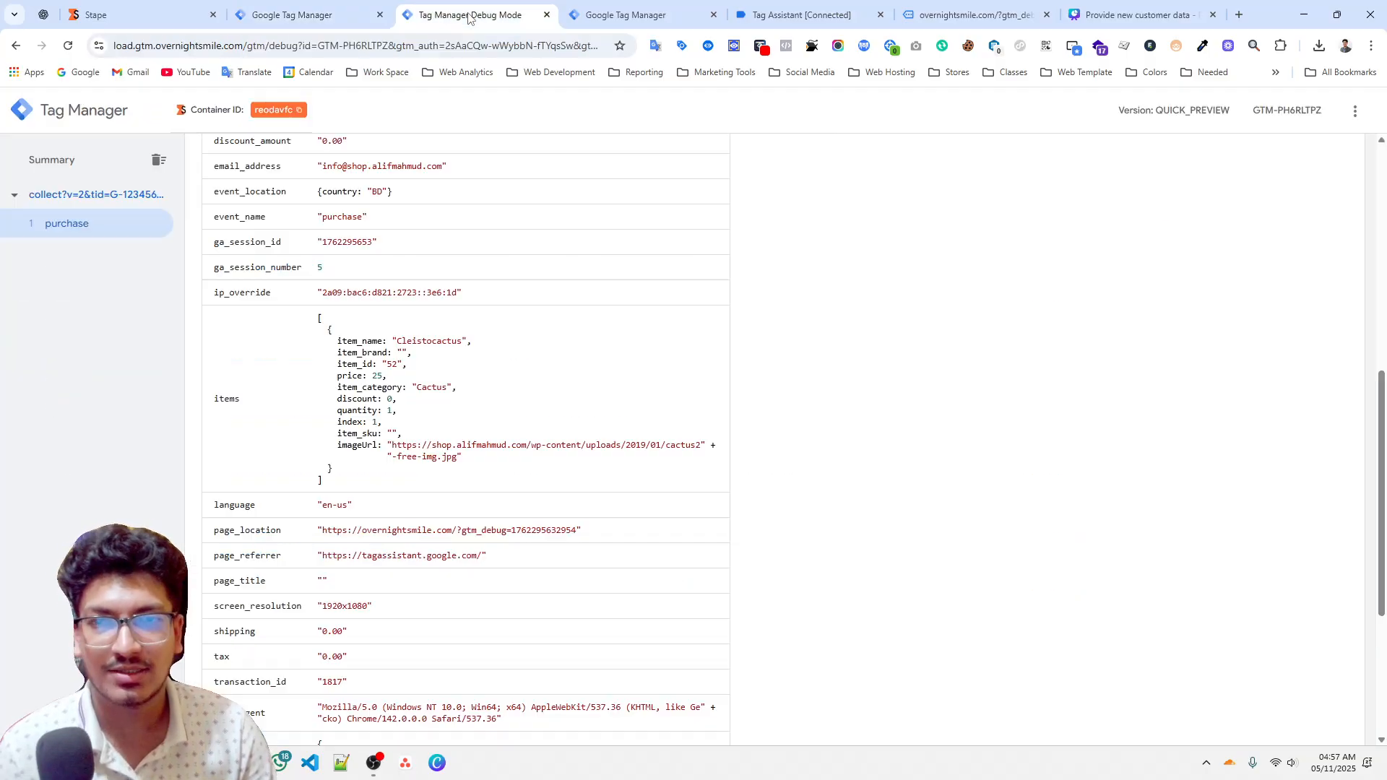
pyautogui.scroll(6, 445, 484)
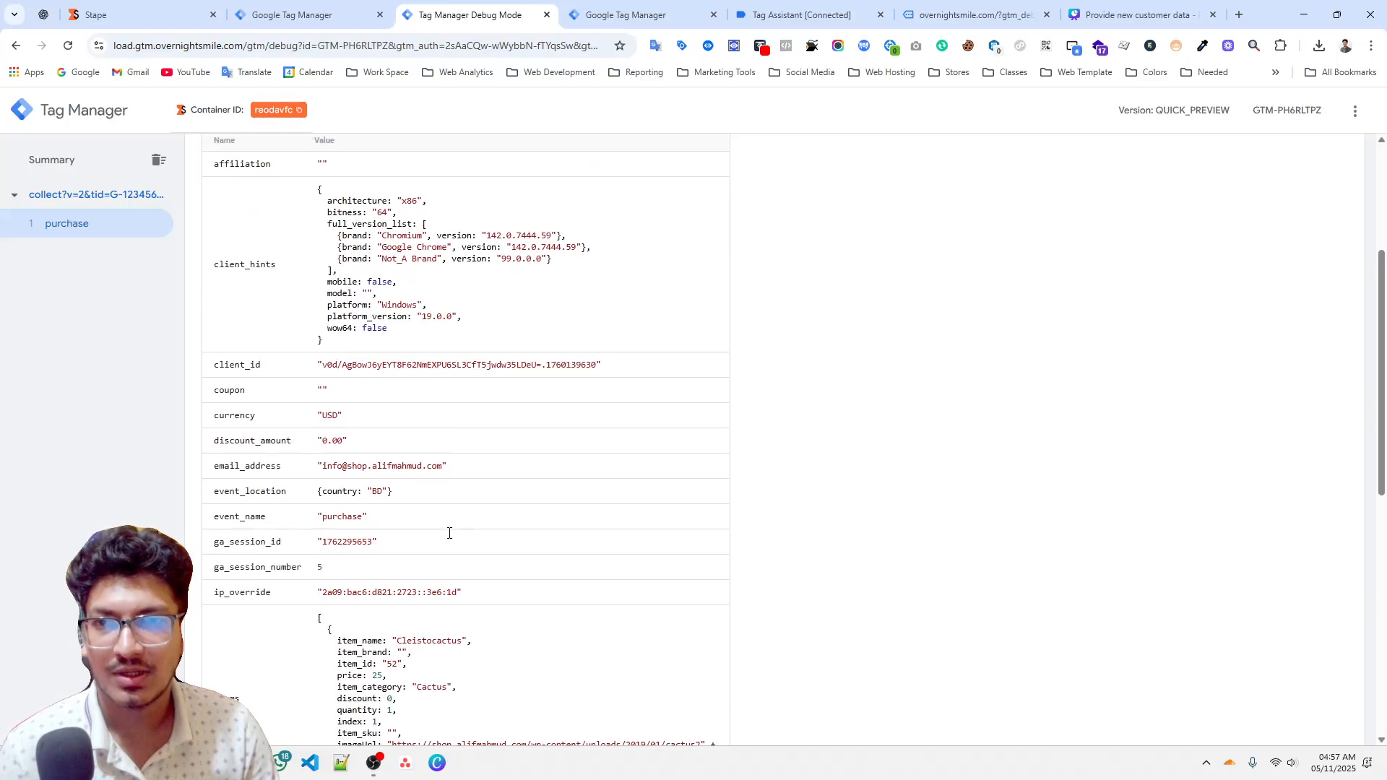
pyautogui.scroll(-4, 269, 455)
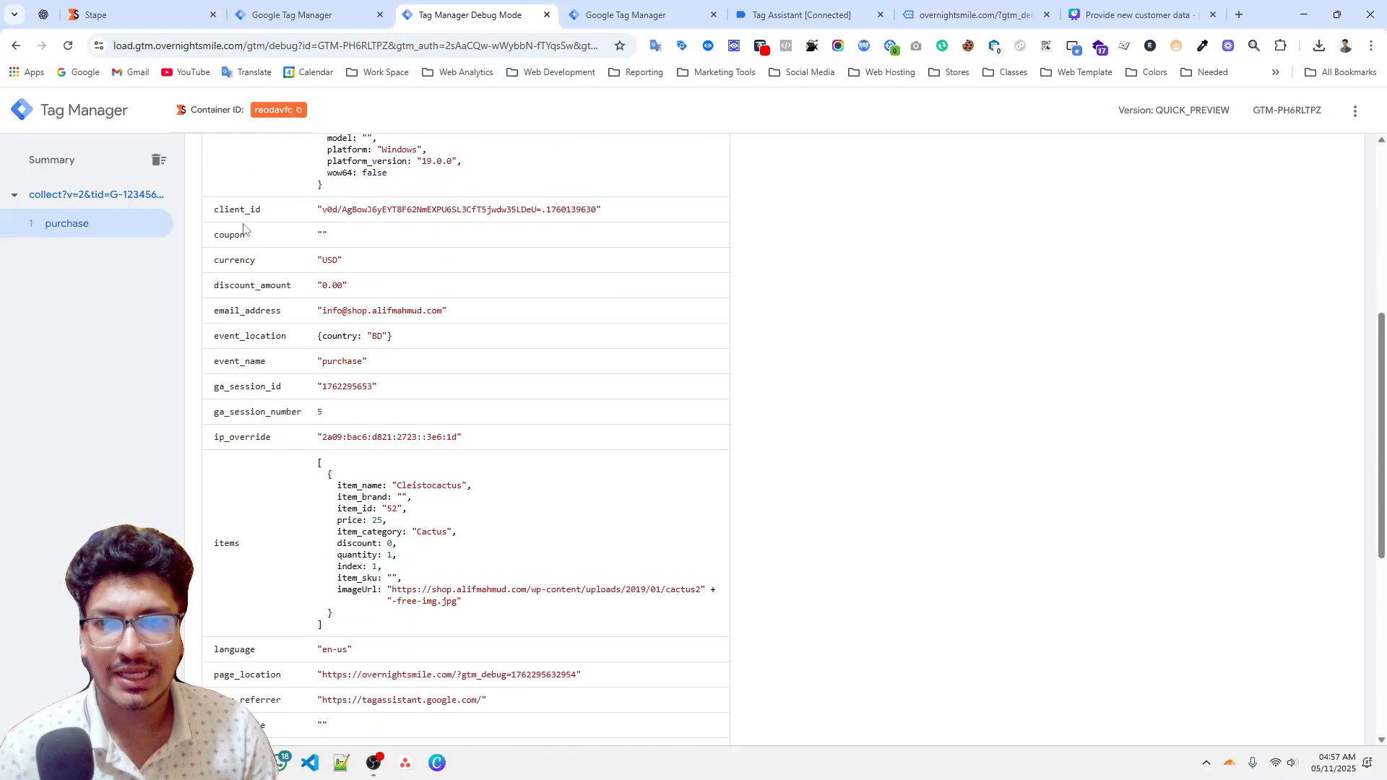
pyautogui.scroll(4, 275, 346)
pyautogui.scroll(-2, 276, 345)
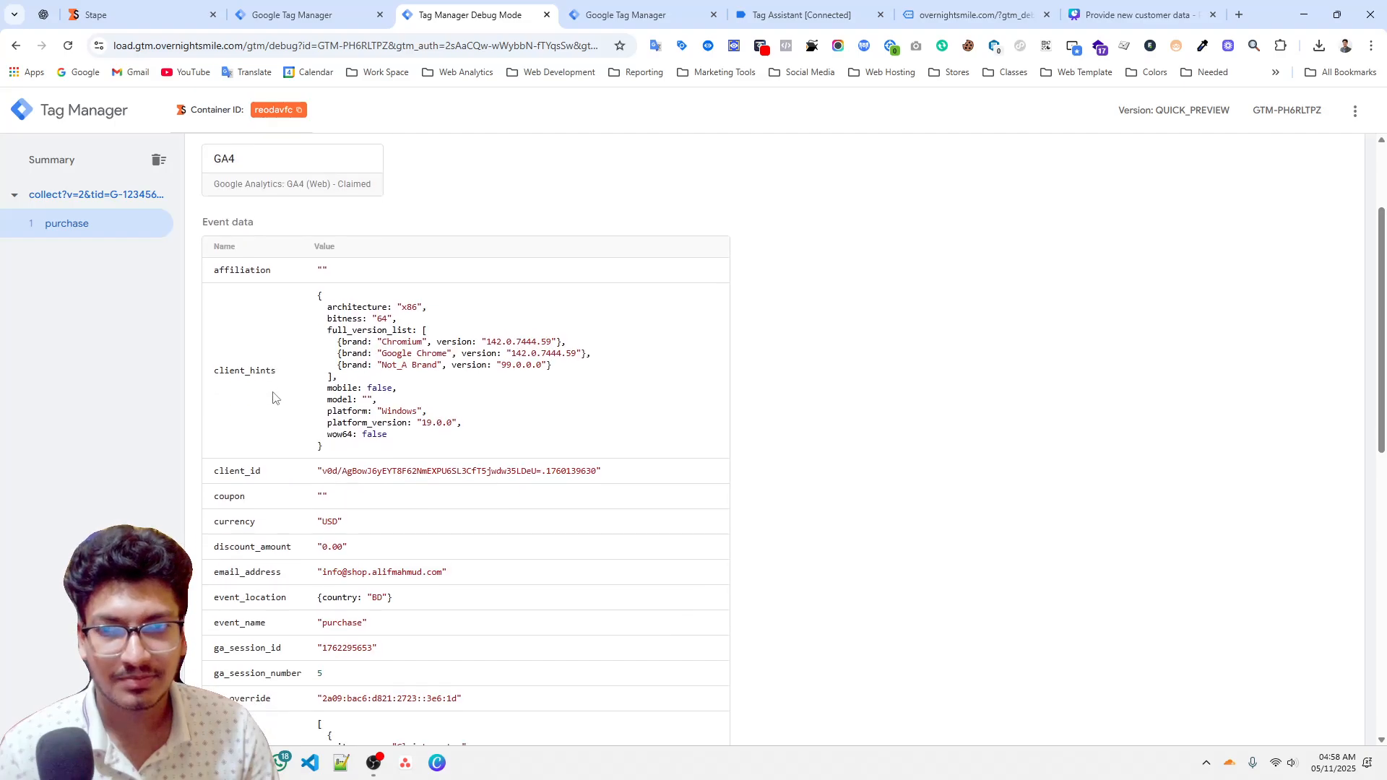
pyautogui.doubleClick(254, 456)
pyautogui.scroll(-8, 343, 466)
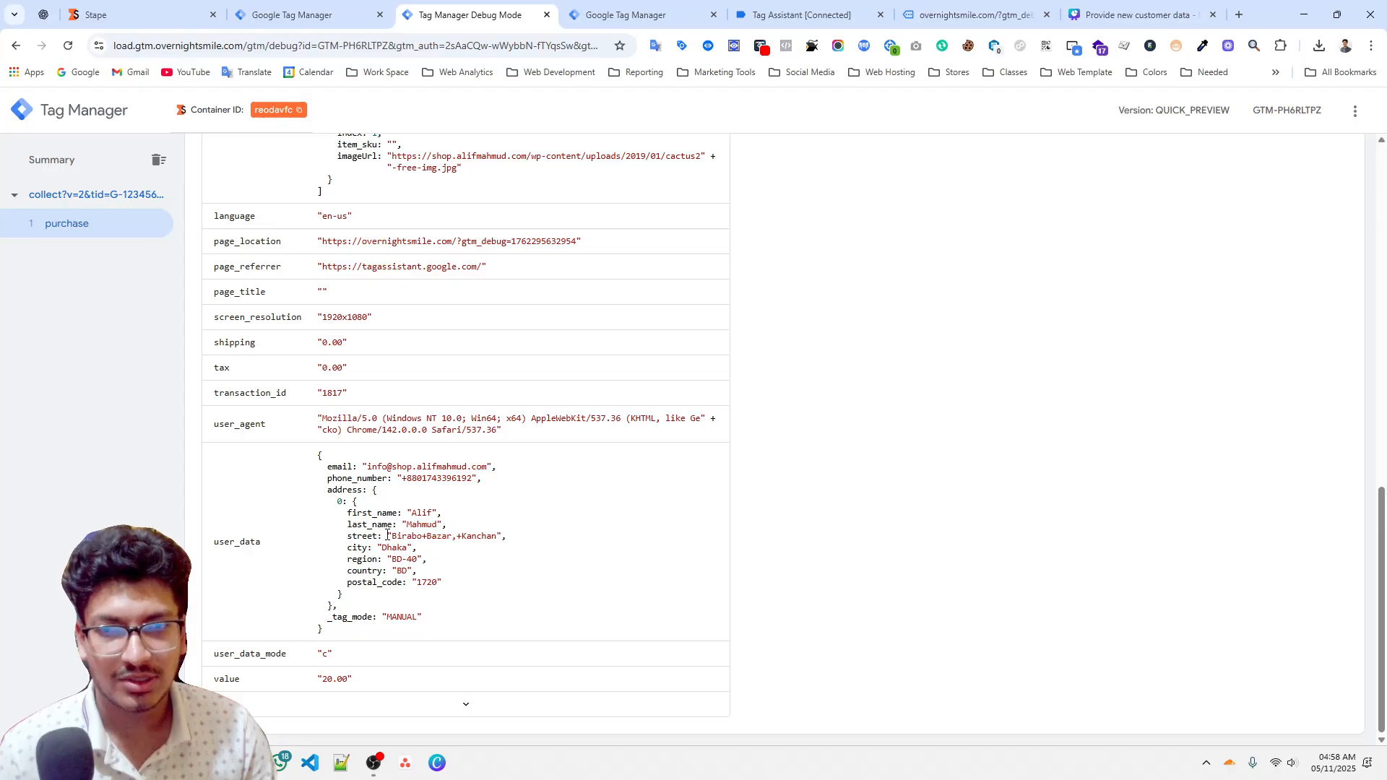
pyautogui.scroll(12, 532, 563)
# Examine the purchase event's variables and event data, including transaction_id and user_data.
pyautogui.click(755, 239)
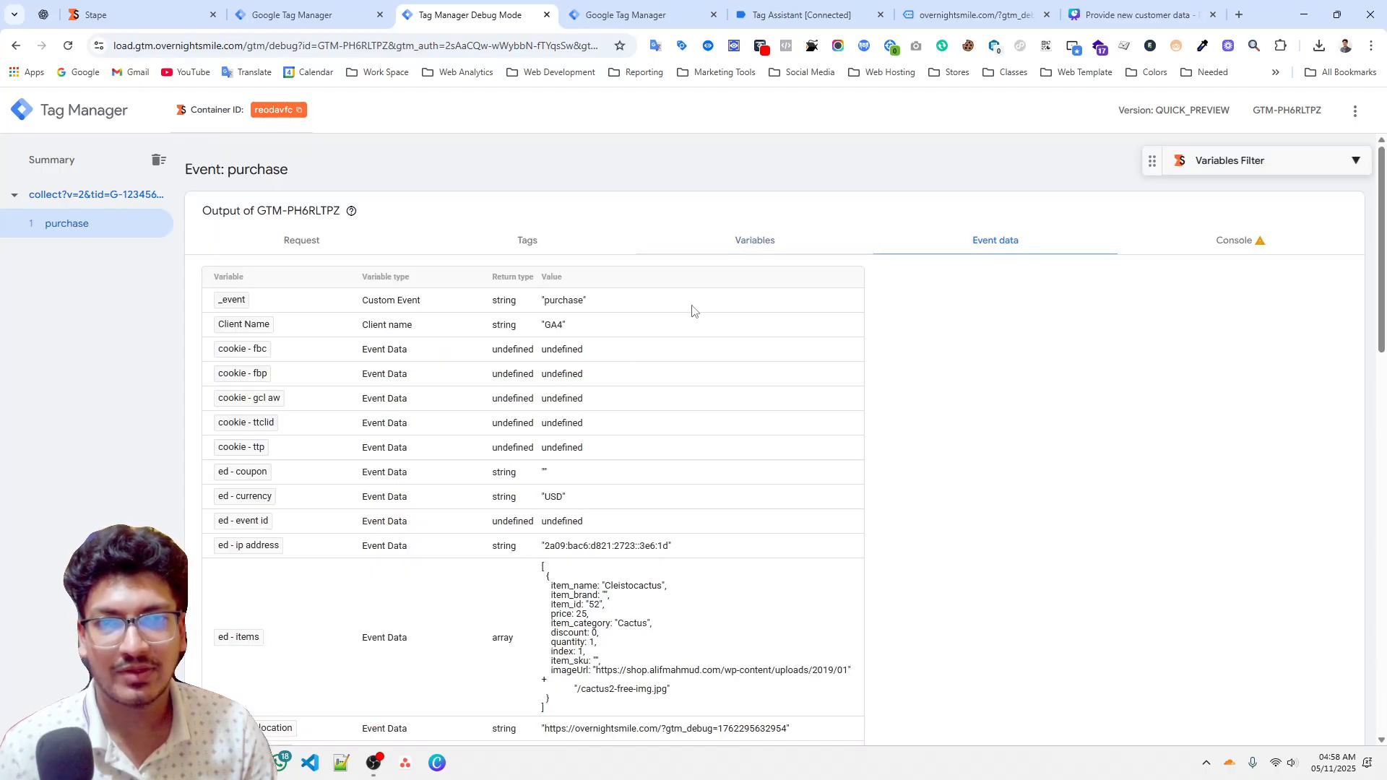
pyautogui.scroll(-6, 455, 542)
pyautogui.scroll(6, 455, 544)
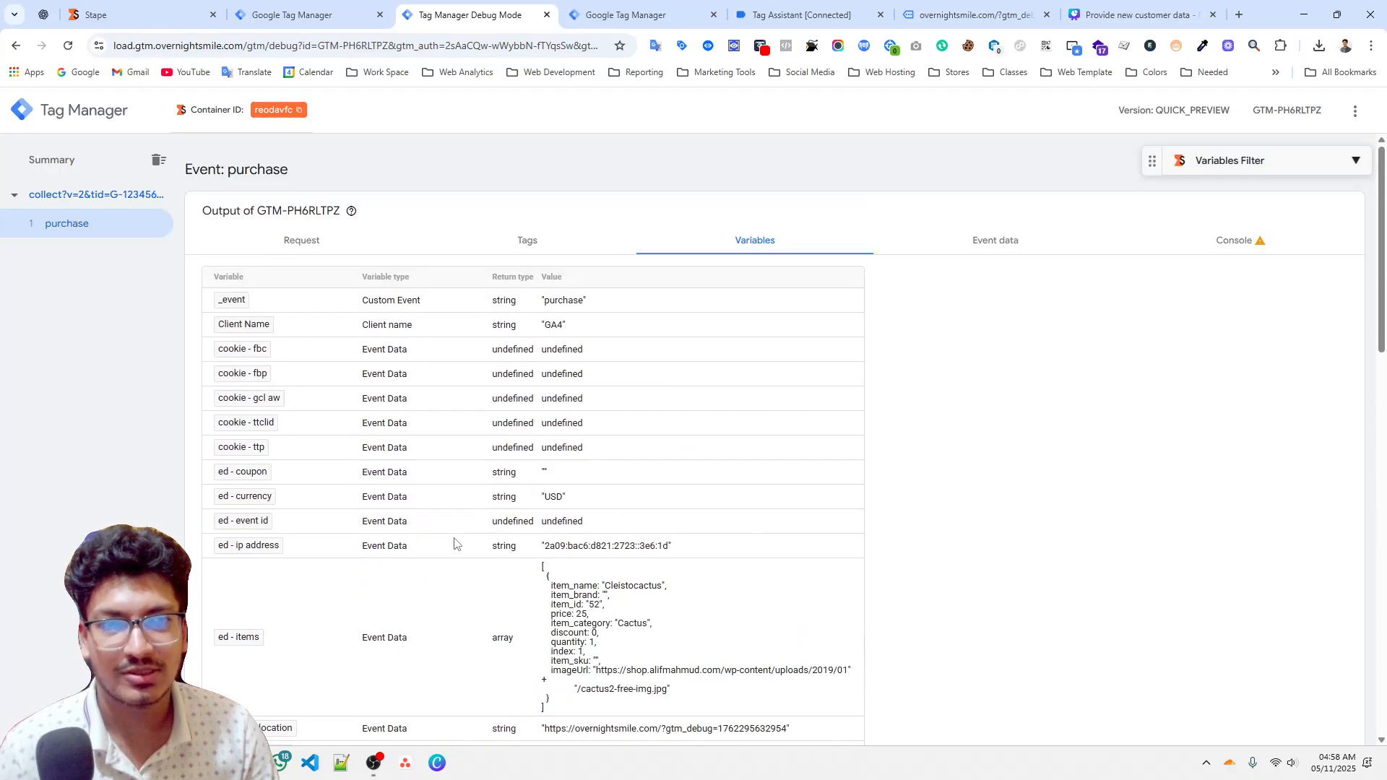
pyautogui.click(980, 256)
pyautogui.scroll(-10, 268, 506)
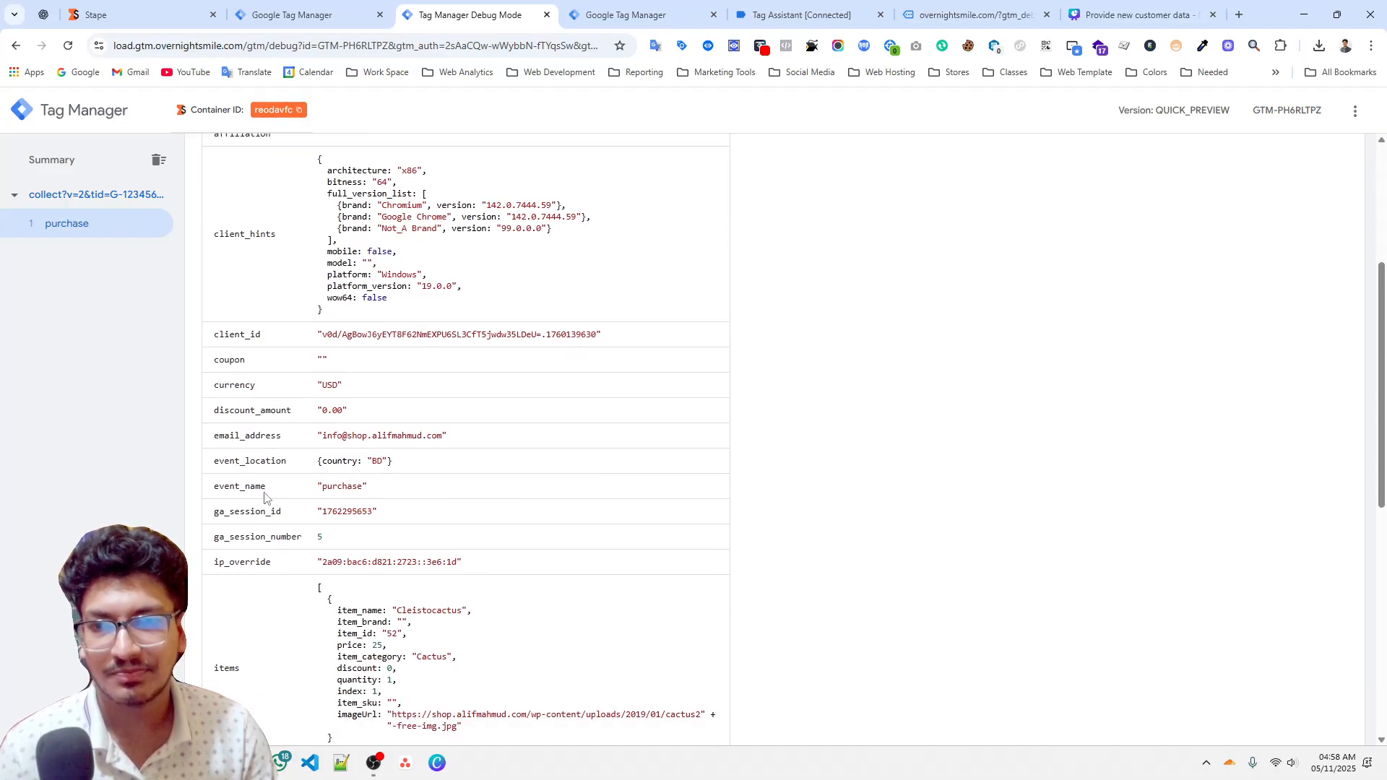
pyautogui.scroll(-2, 616, 462)
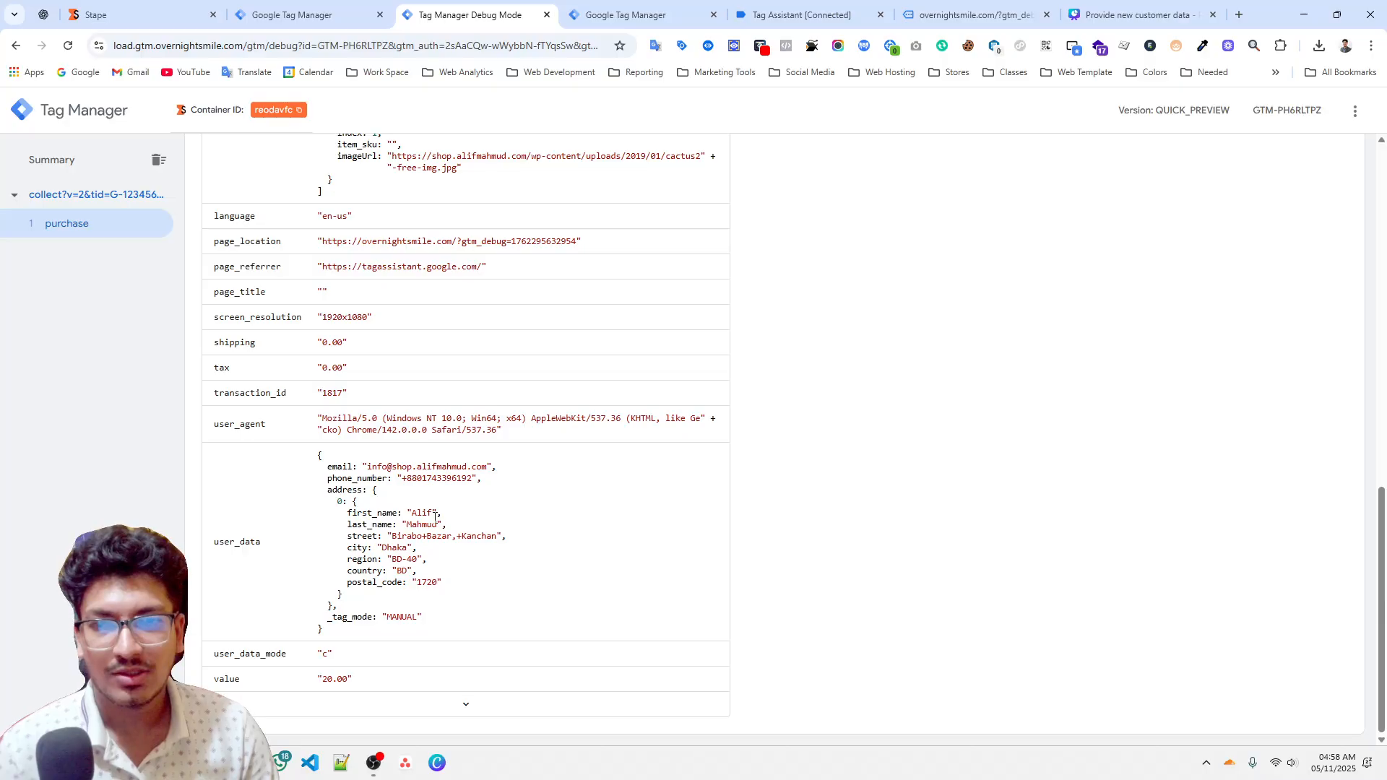
pyautogui.scroll(5, 447, 500)
pyautogui.scroll(-5, 365, 434)
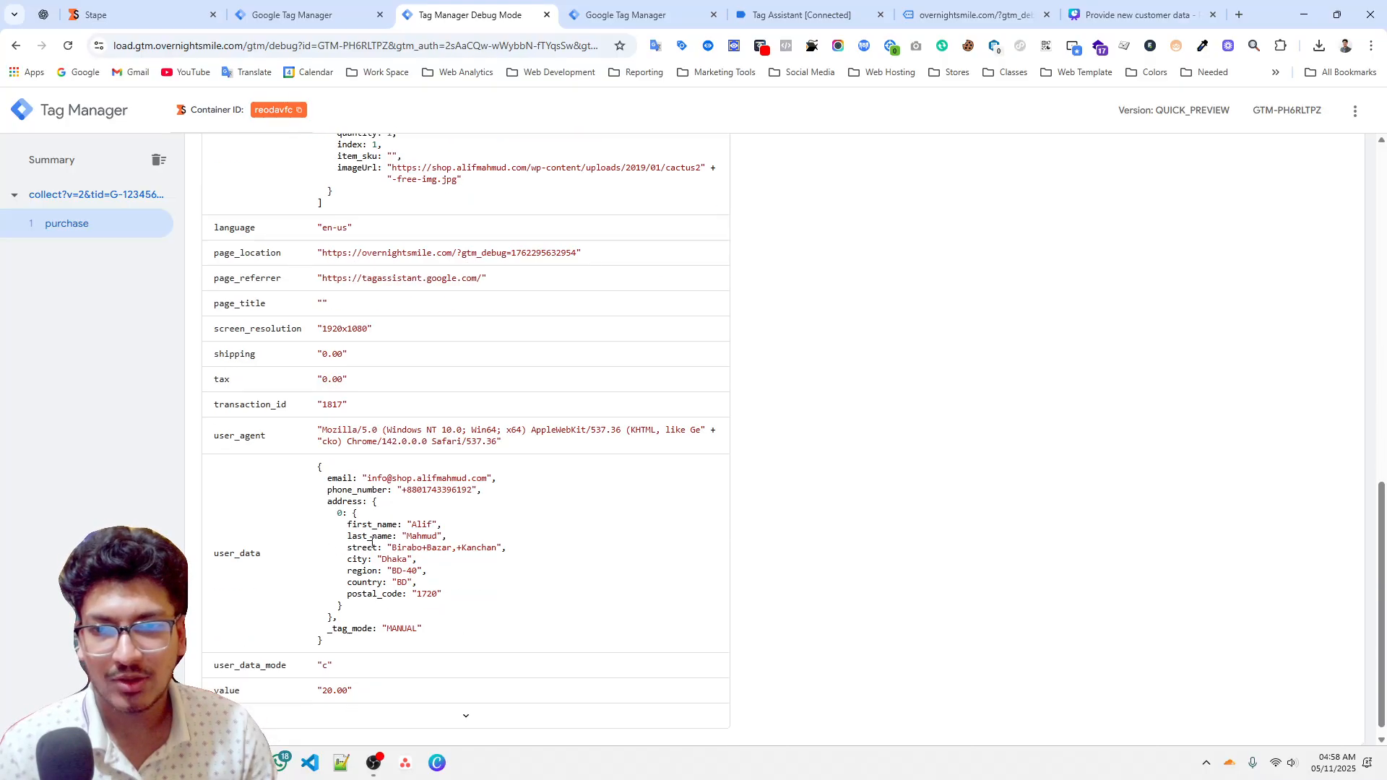
pyautogui.doubleClick(253, 397)
pyautogui.scroll(6, 331, 400)
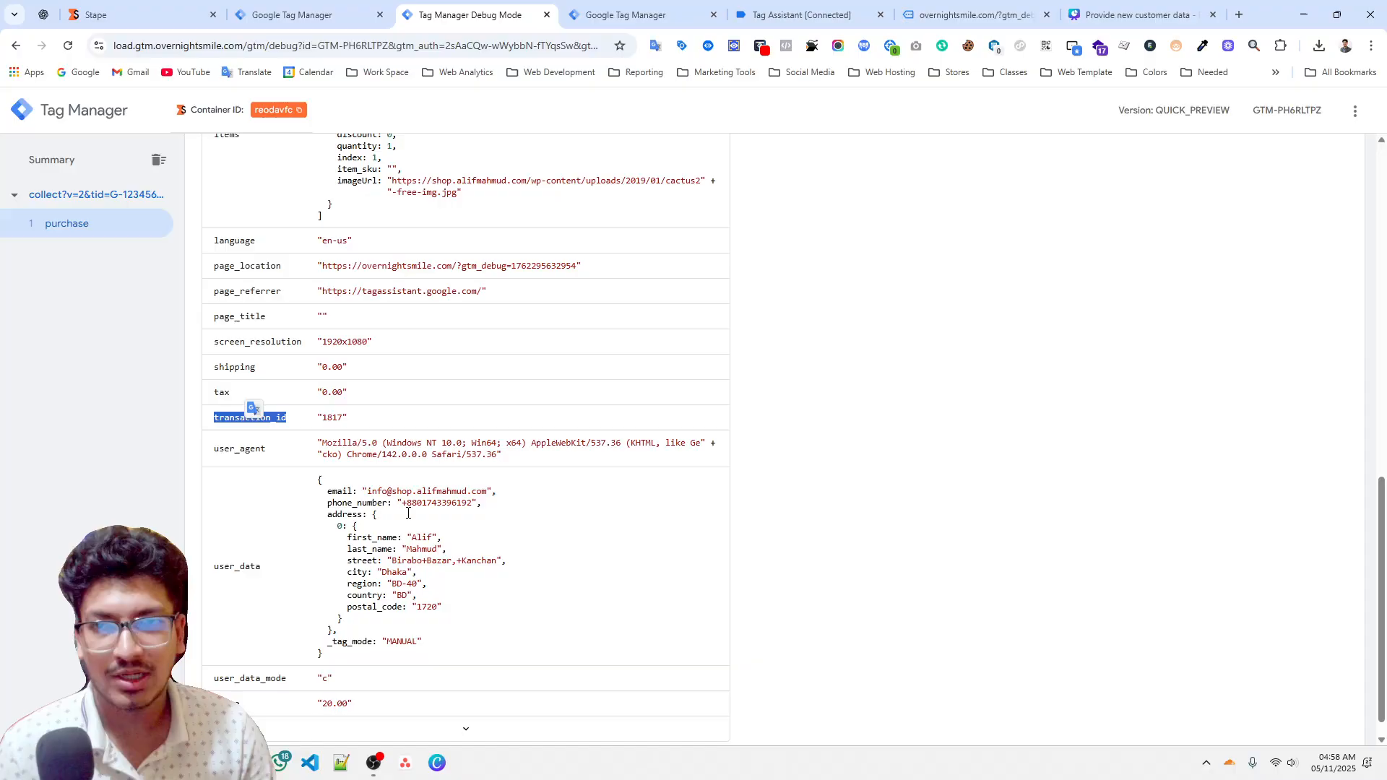
pyautogui.scroll(2, 434, 293)
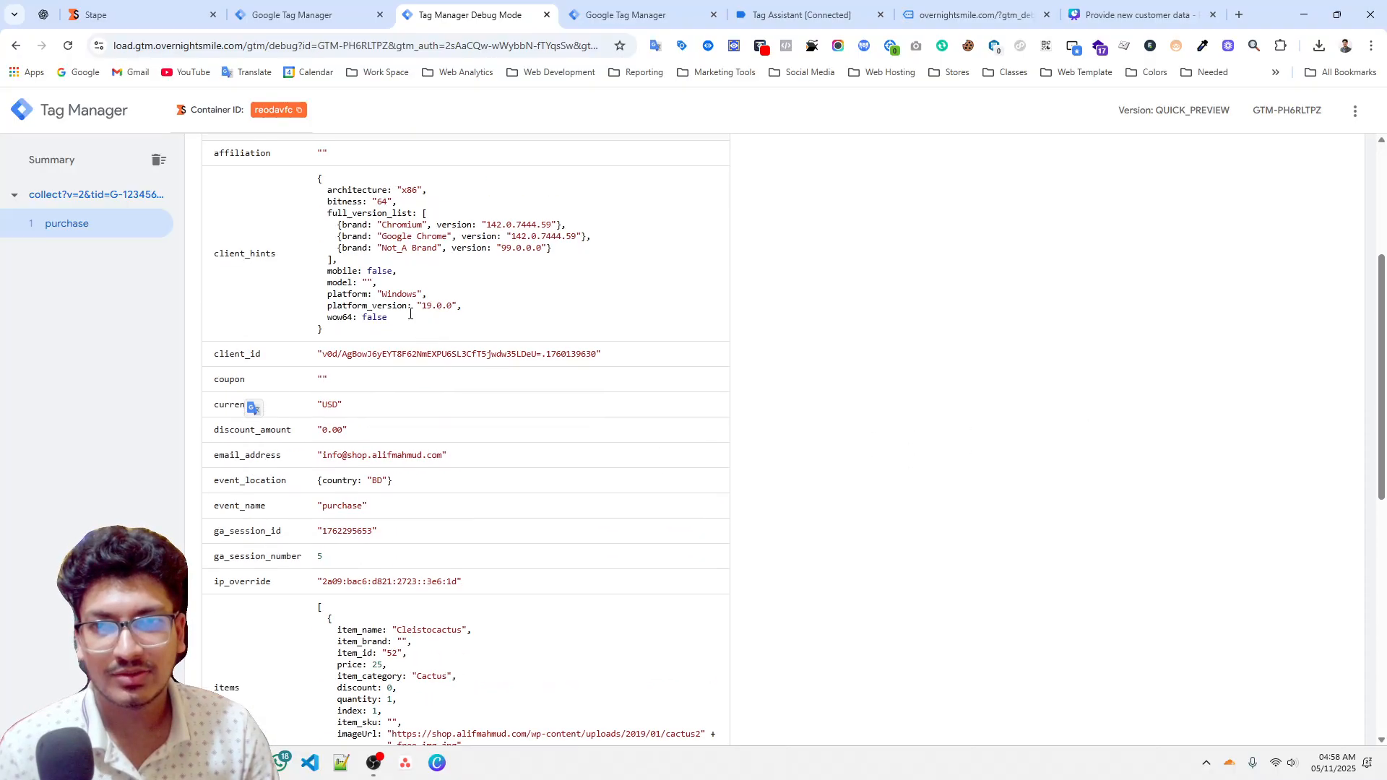
# Review the empty default Stape Store collection alongside the event's email_address value.
pyautogui.click(141, 14)
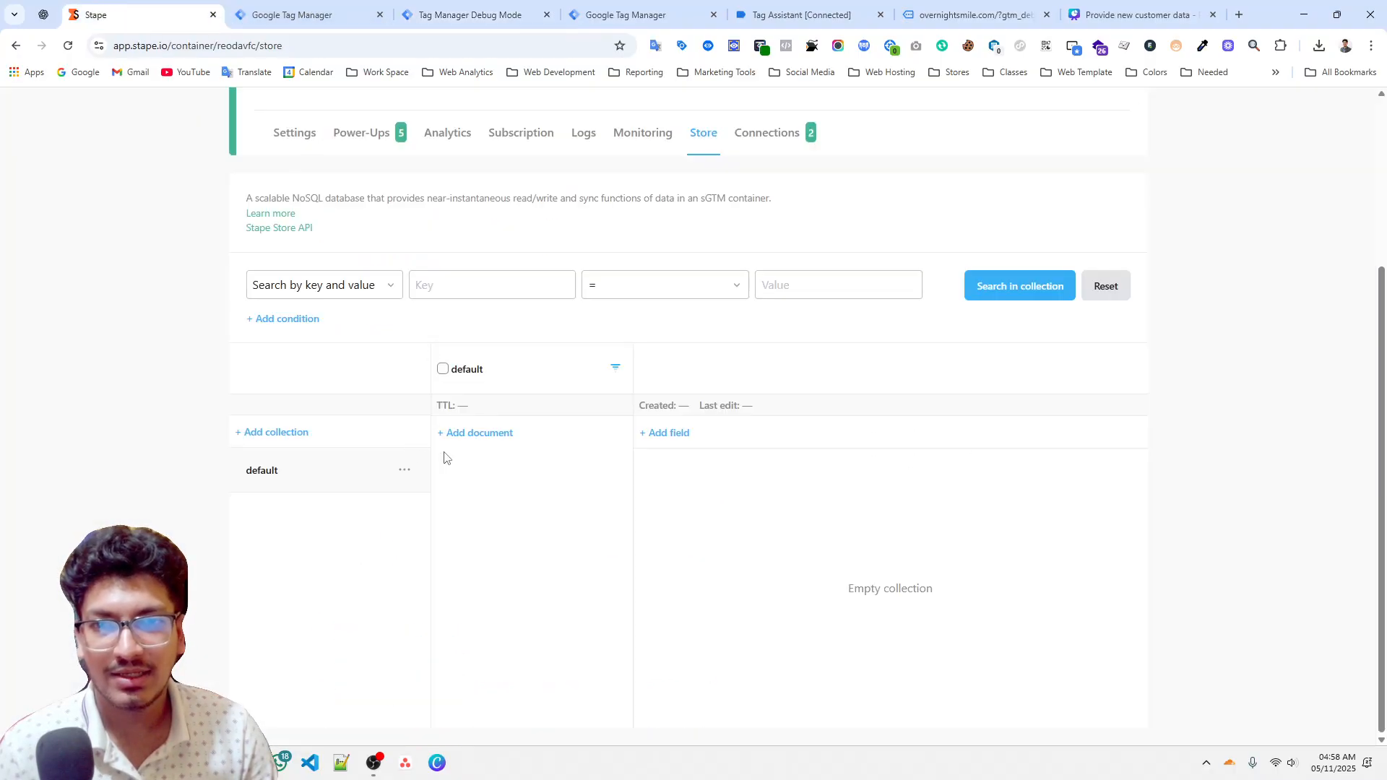
pyautogui.click(459, 10)
pyautogui.moveTo(322, 455); pyautogui.dragTo(428, 464)
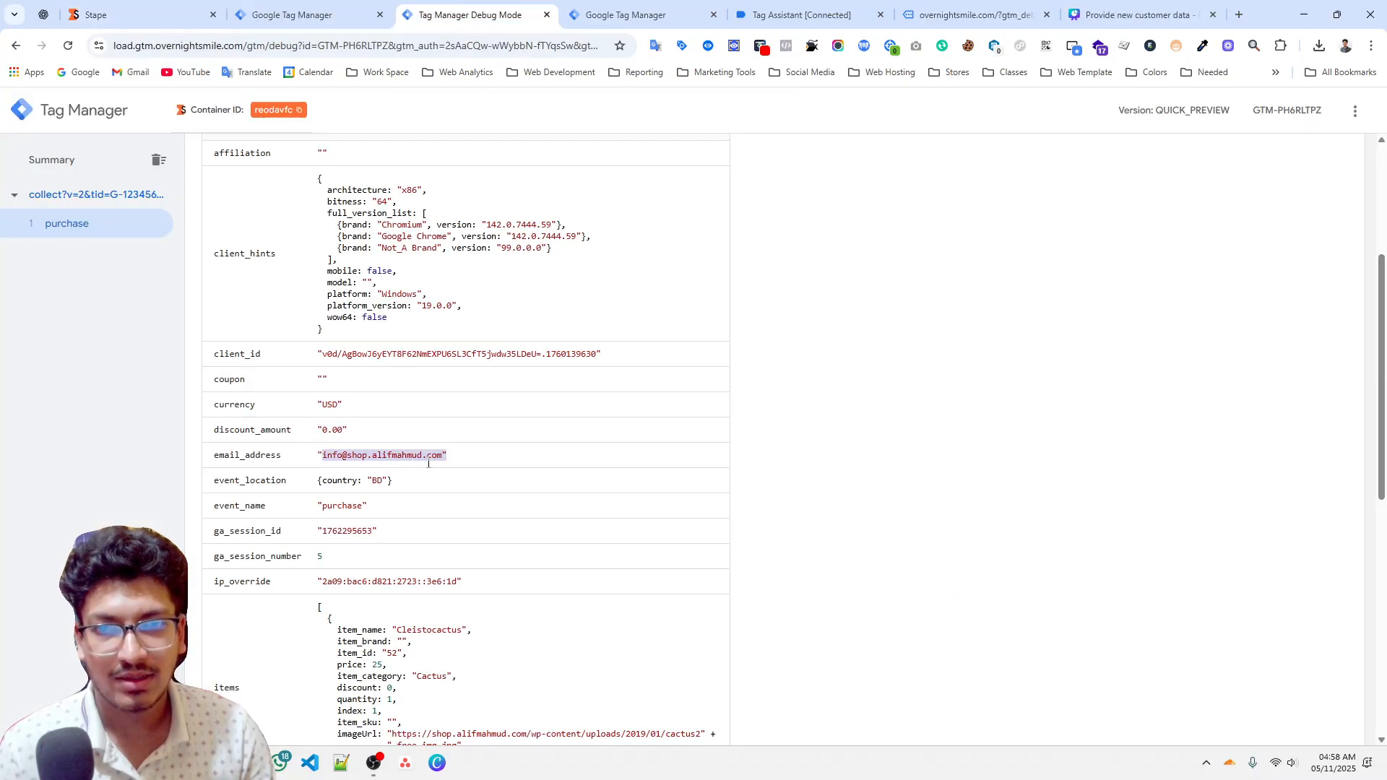
pyautogui.scroll(-7, 437, 463)
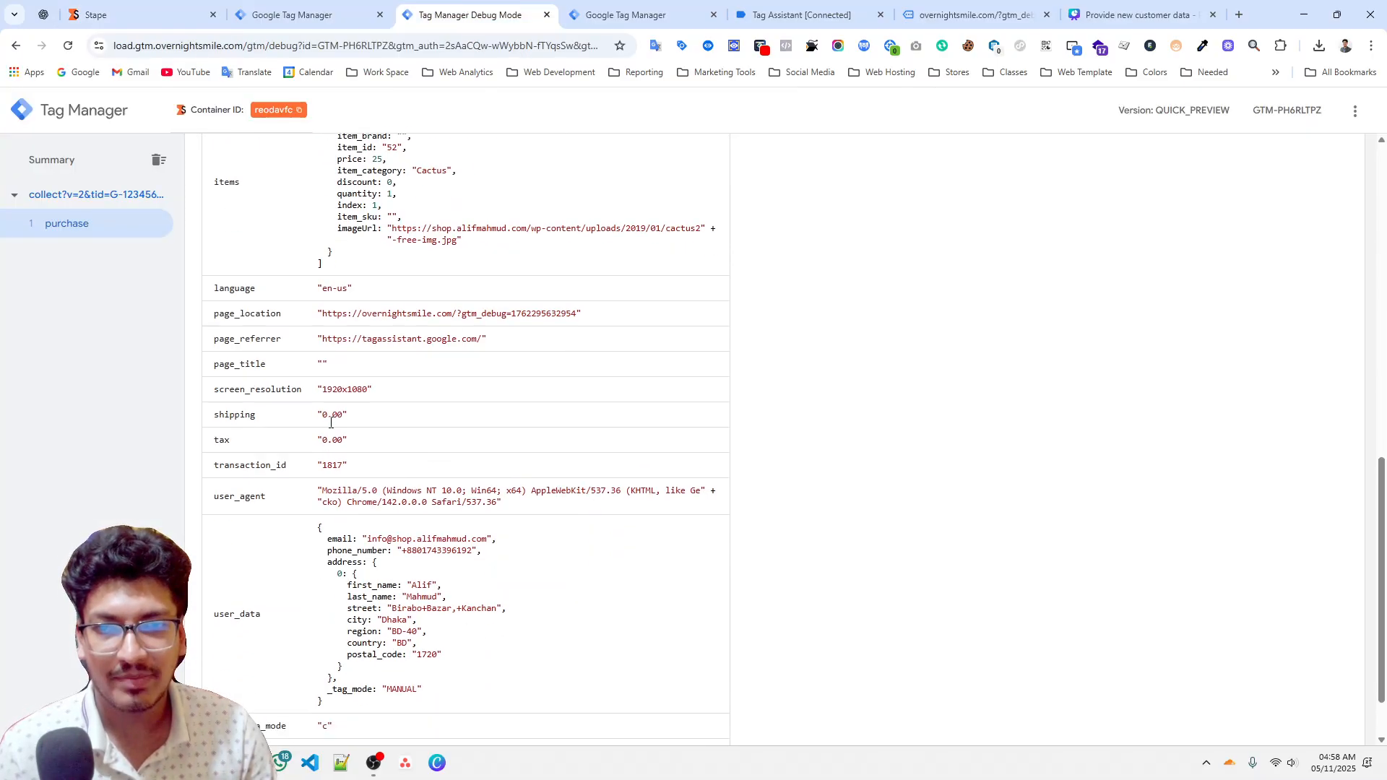
pyautogui.click(167, 16)
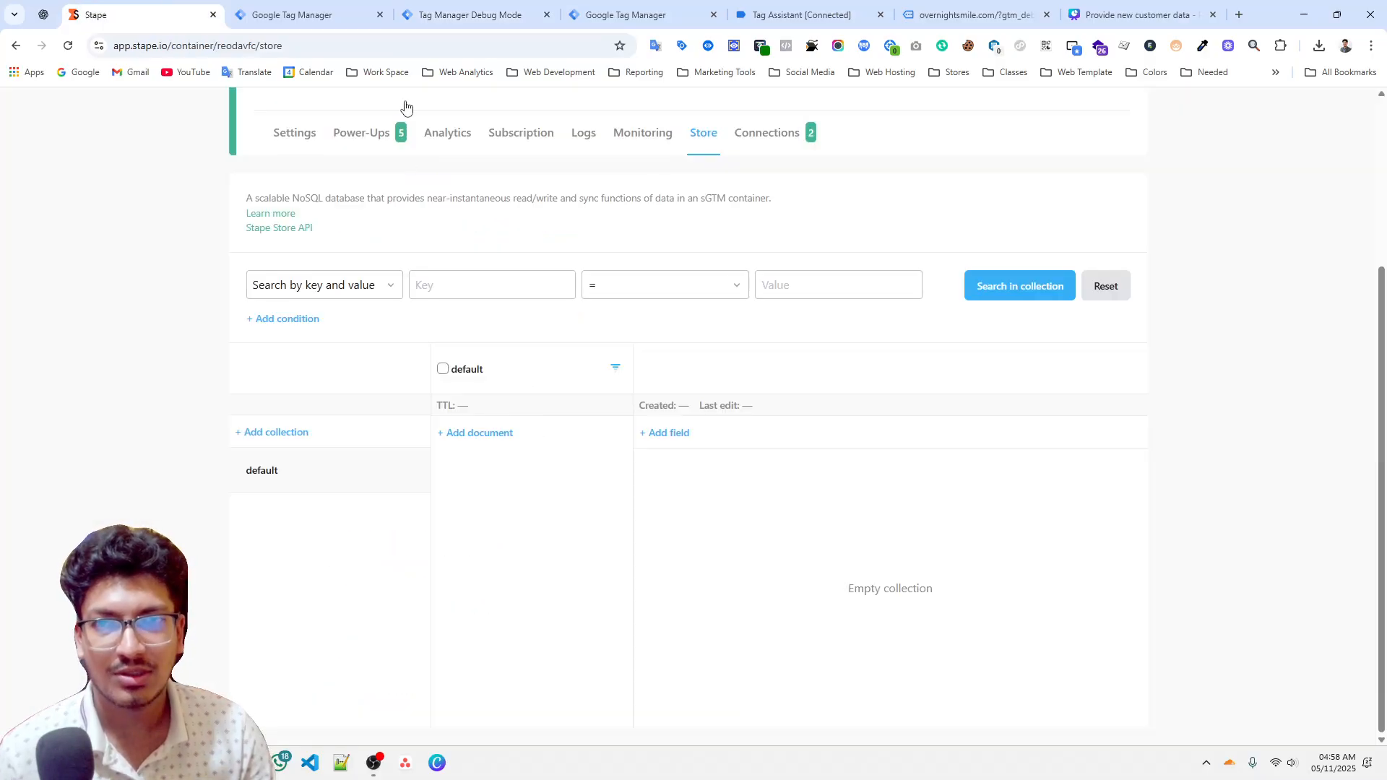
# Create a new server tag of type Stape Store Writer.
pyautogui.click(310, 15)
pyautogui.click(1148, 209)
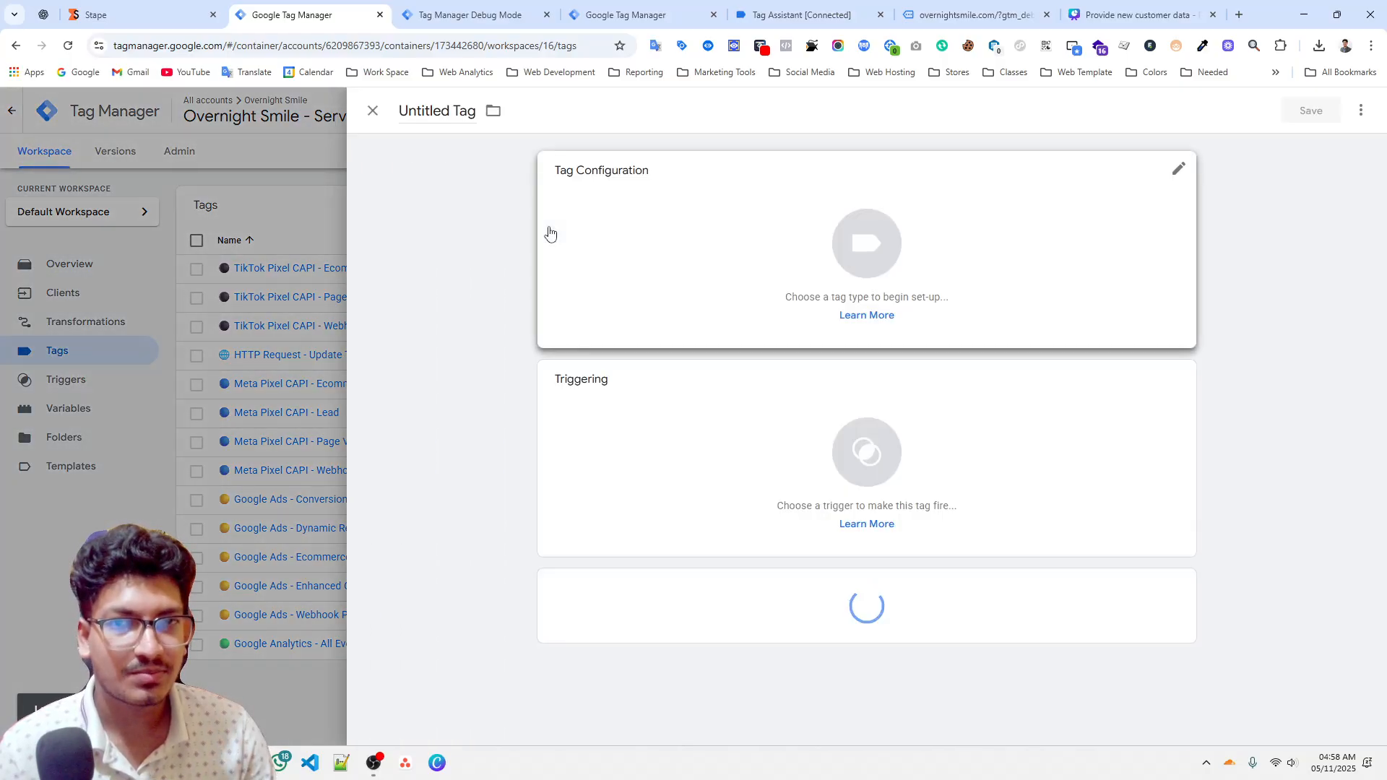
pyautogui.click(548, 232)
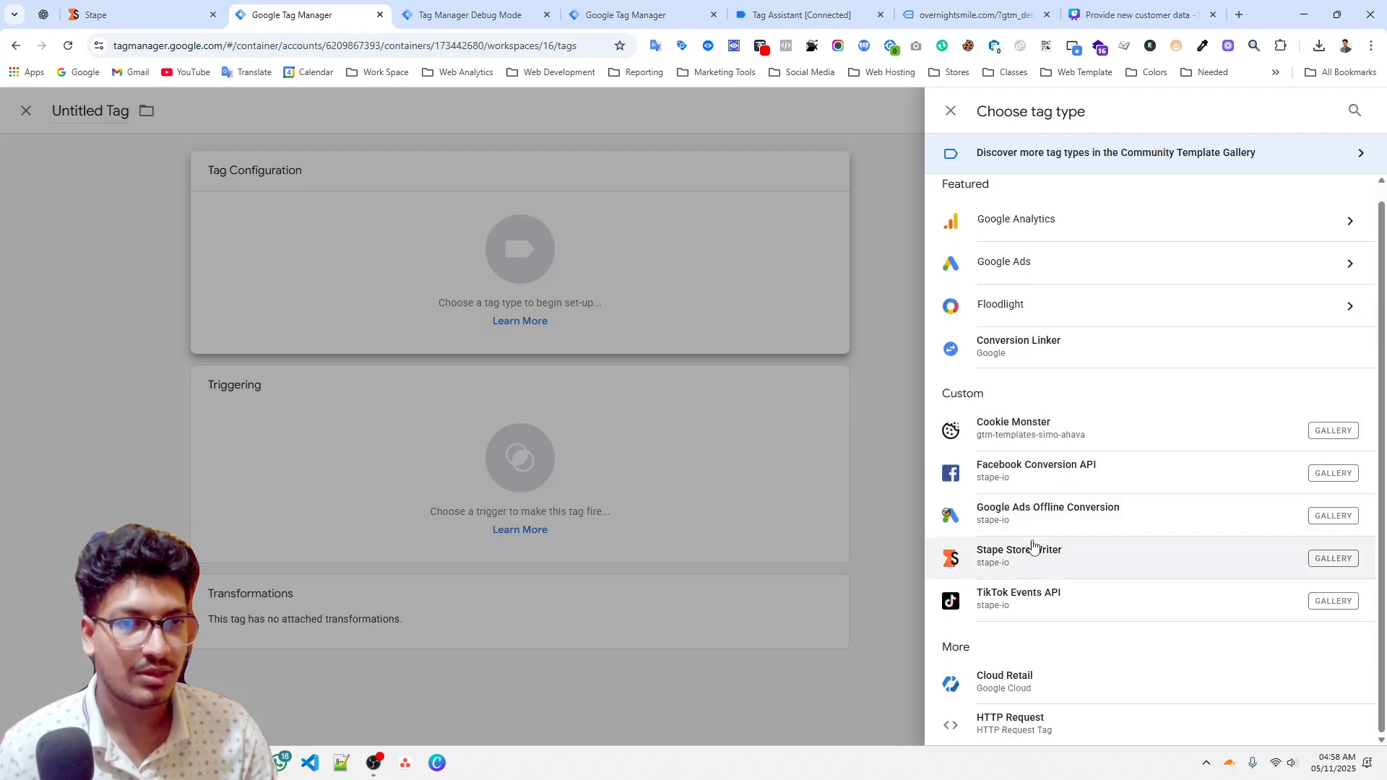
pyautogui.click(1045, 562)
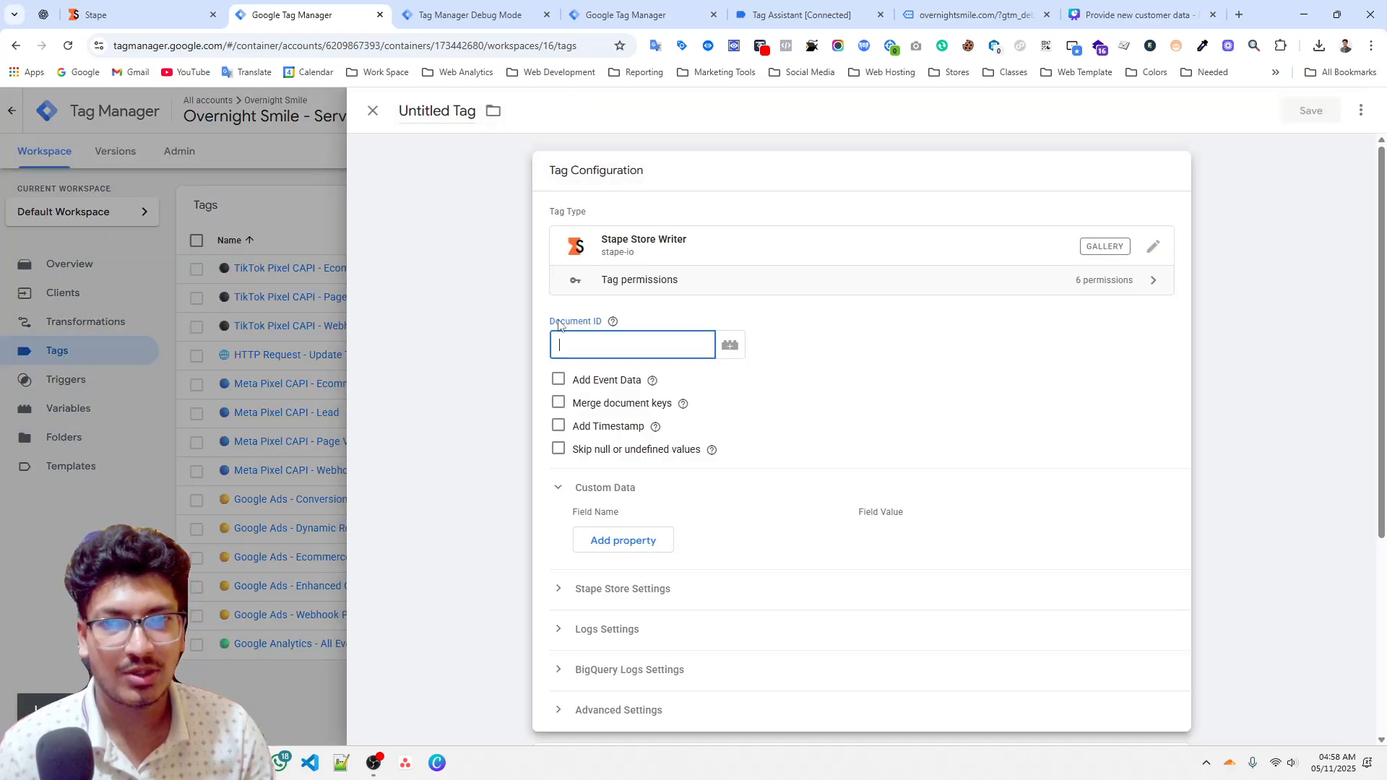
# Set the tag's Document ID to the {{user - email address}} variable.
pyautogui.moveTo(620, 329)
pyautogui.click(605, 351)
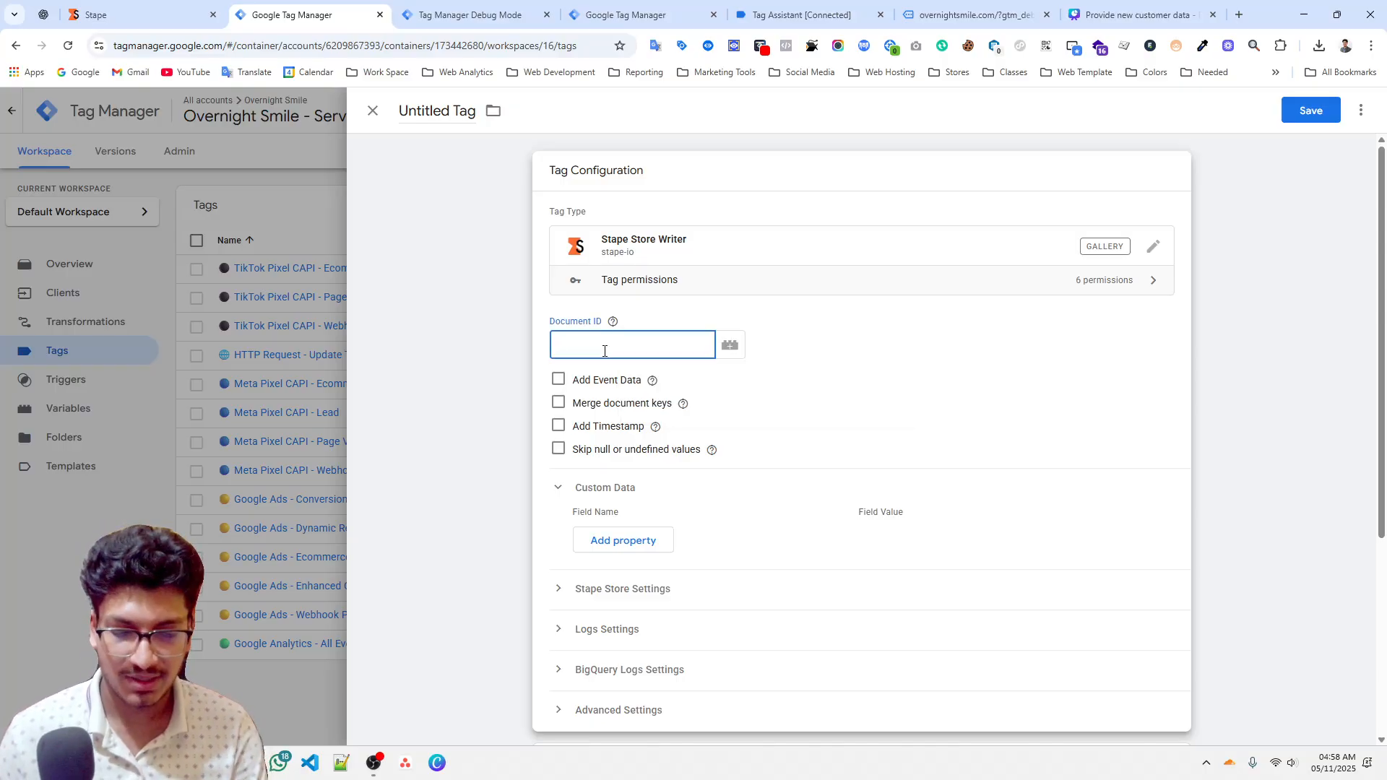
pyautogui.write('{{ema')
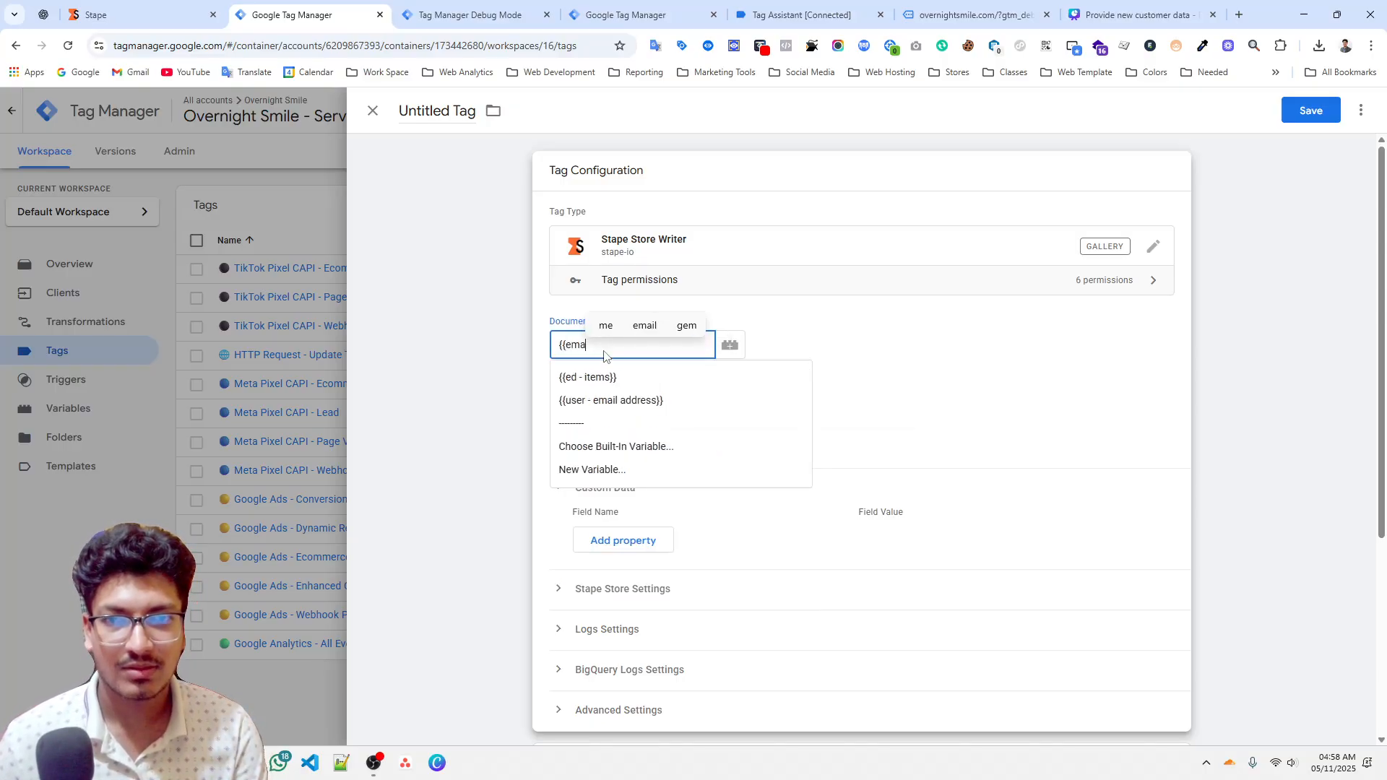
pyautogui.click(605, 375)
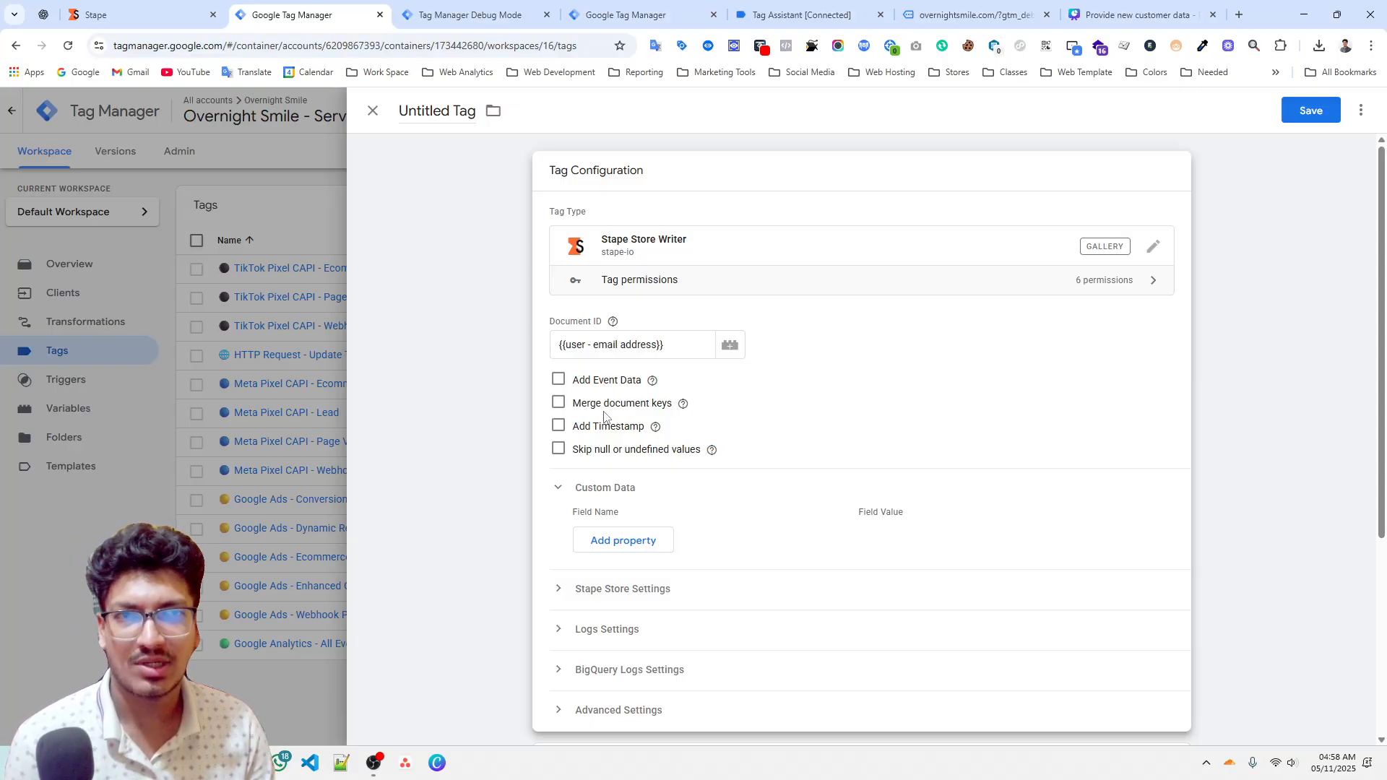
# Add a custom data property with field name {{ed - transaction id}} and field value {{ed - value}}.
pyautogui.click(635, 546)
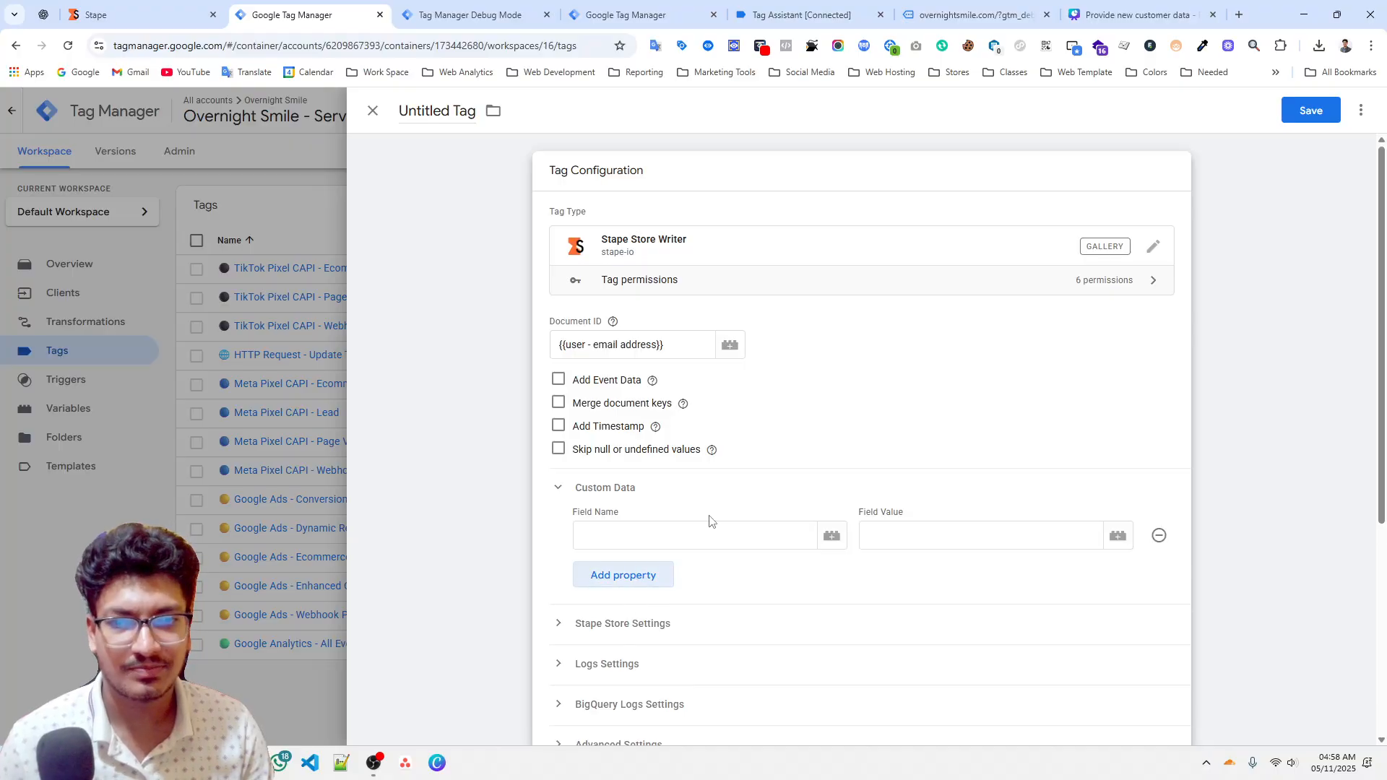
pyautogui.scroll(-3, 663, 359)
pyautogui.click(664, 321)
pyautogui.write('{{')
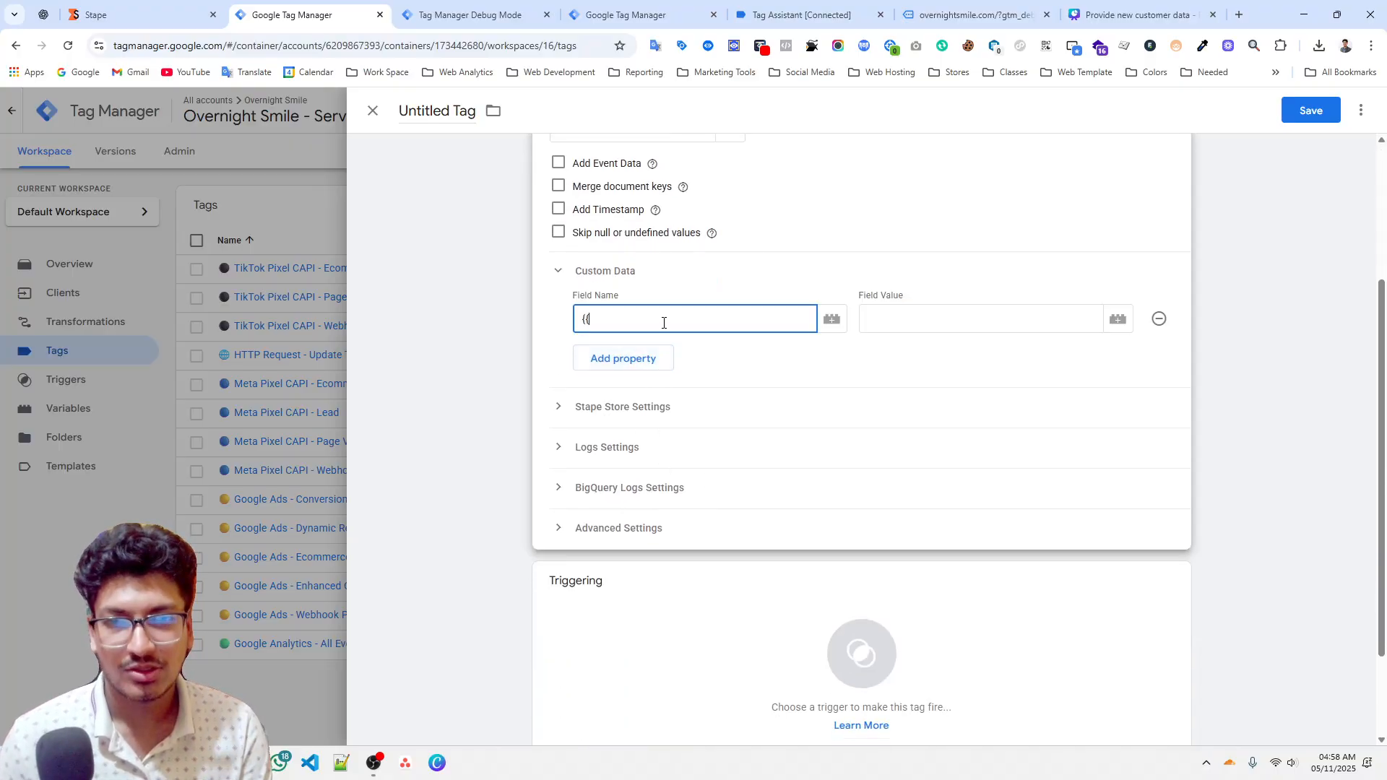
pyautogui.write('tra')
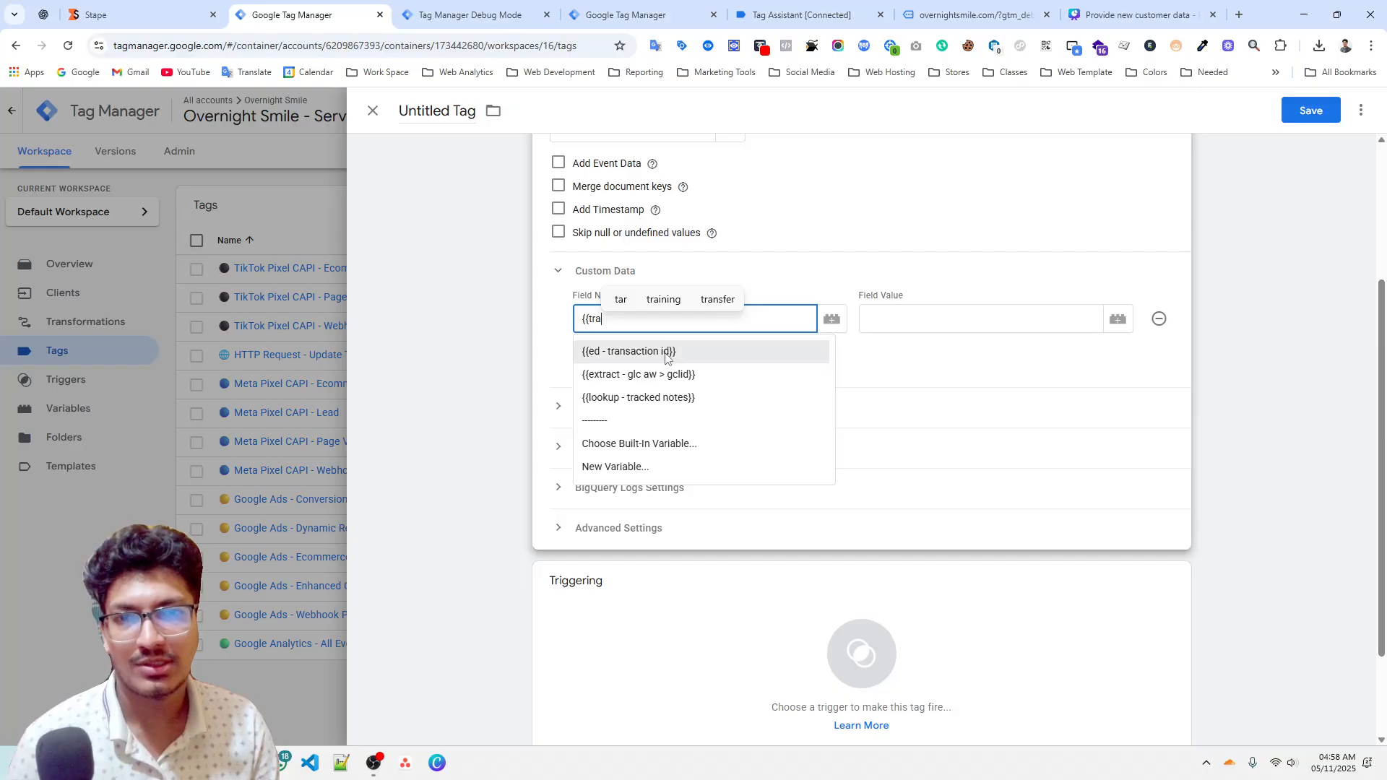
pyautogui.click(667, 355)
pyautogui.click(925, 326)
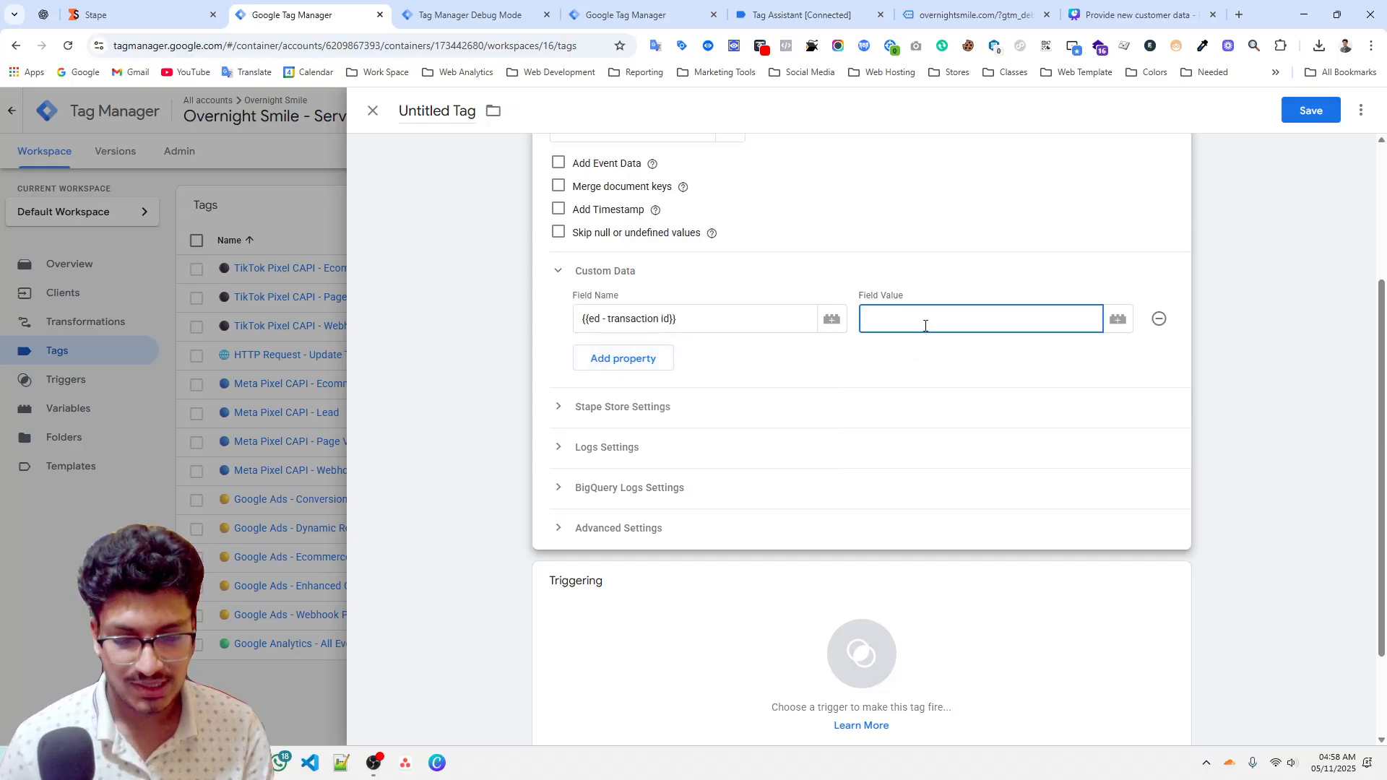
pyautogui.write('{{val')
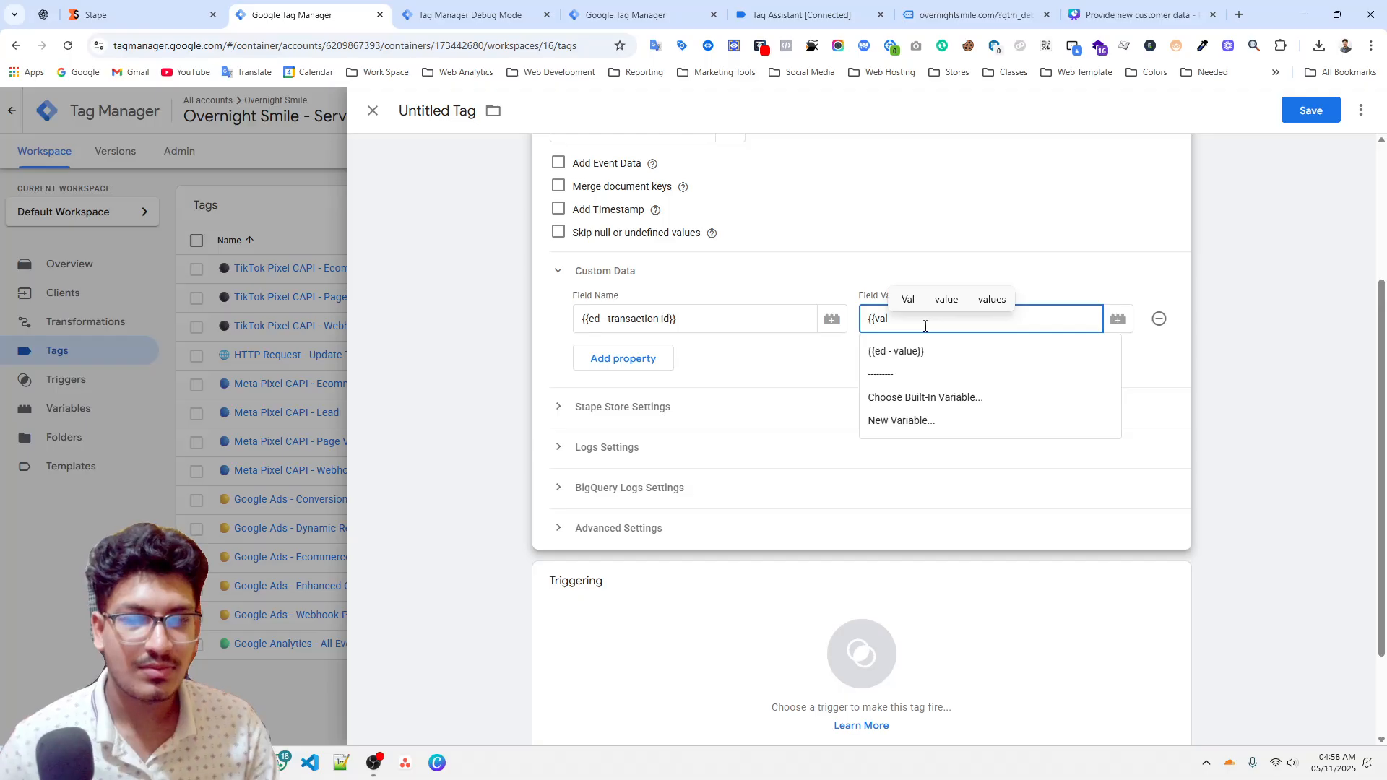
pyautogui.click(915, 354)
# Set the purchase custom event as the tag's firing trigger.
pyautogui.click(693, 653)
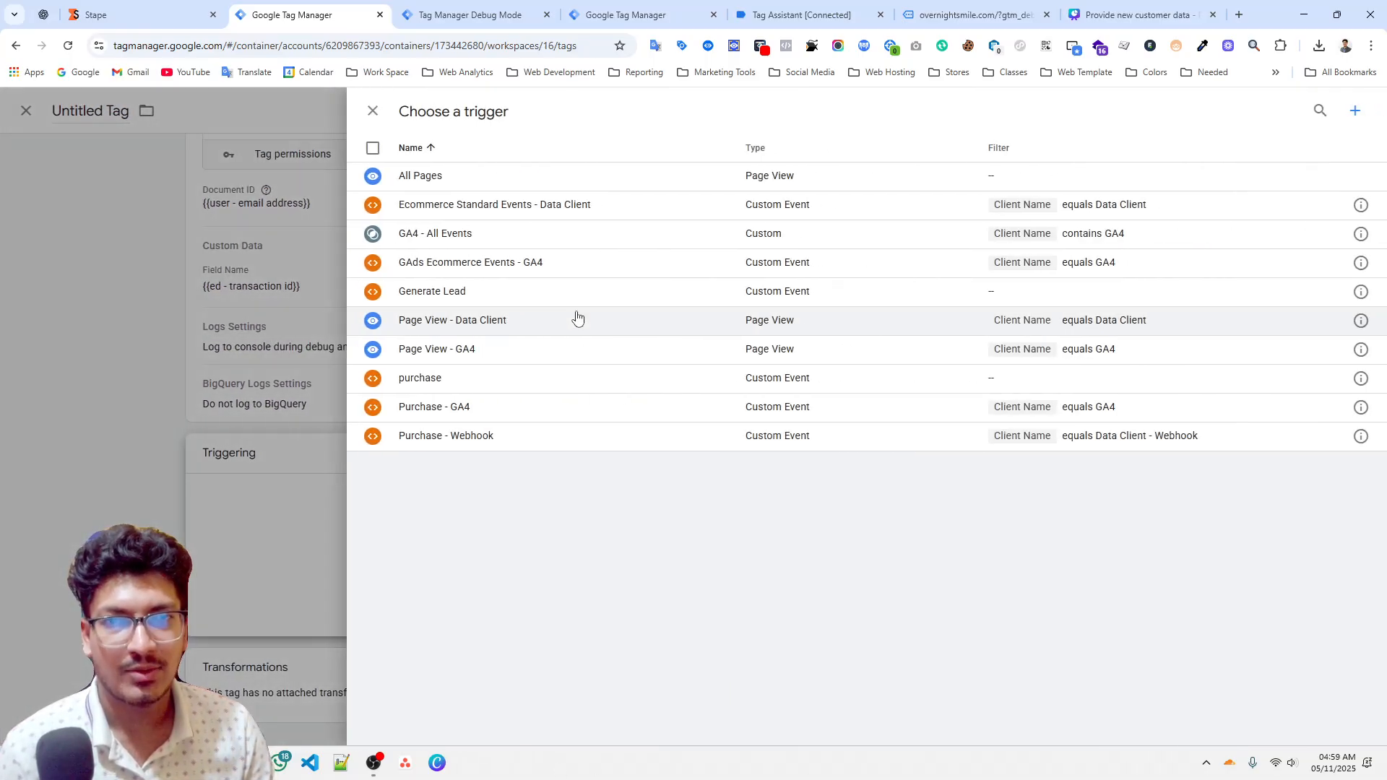
pyautogui.click(495, 390)
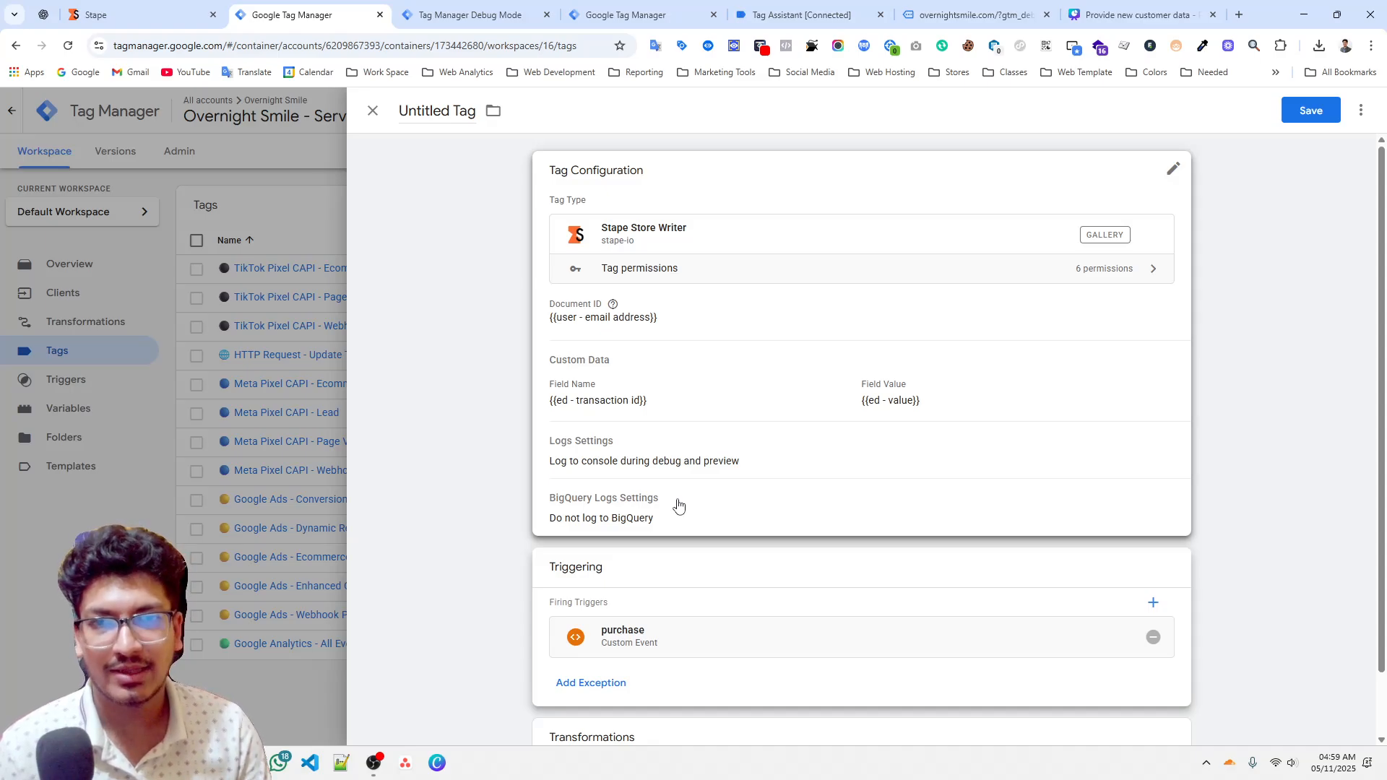
# Name the tag with a package emoji and "Stape Store - Store Lifetime Value", then save it.
pyautogui.click(426, 112)
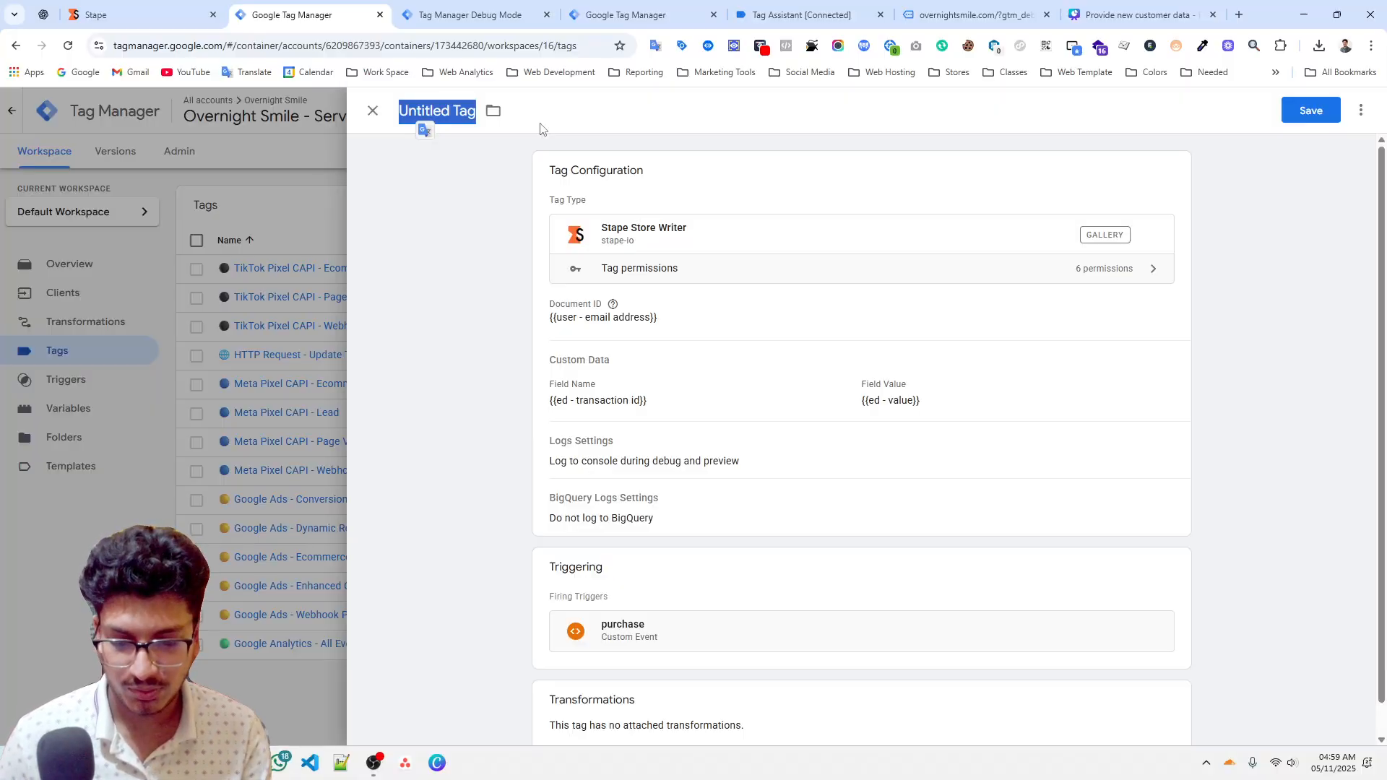
pyautogui.press('super+period')
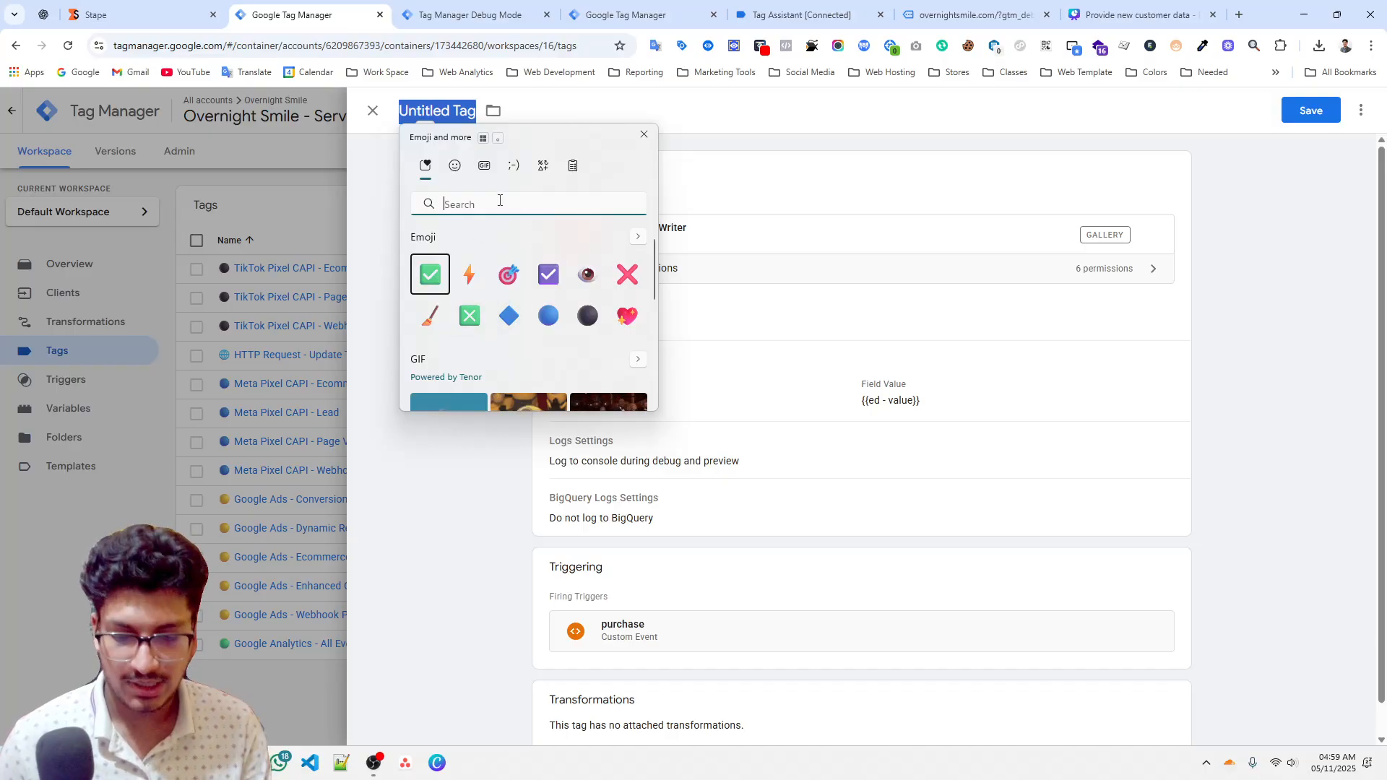
pyautogui.write('box')
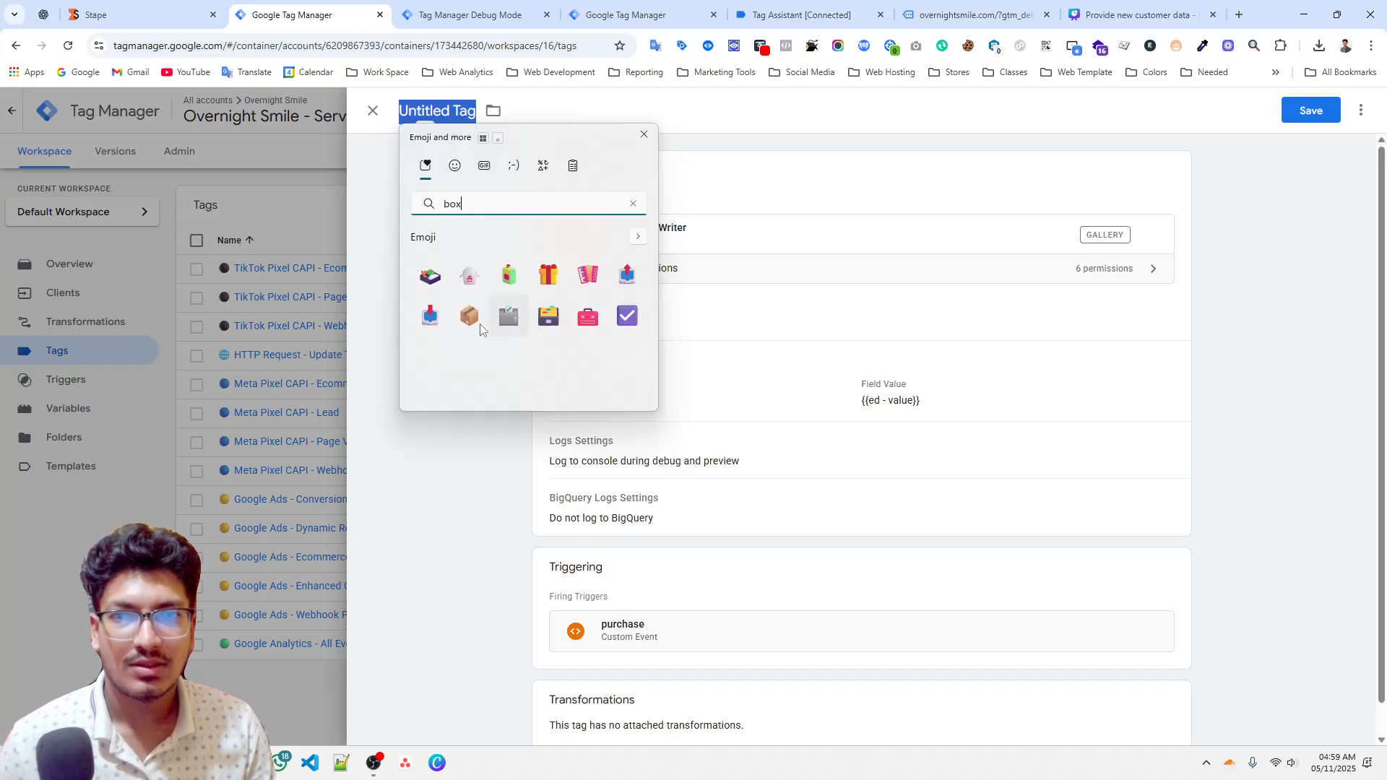
pyautogui.click(469, 316)
pyautogui.press('Escape')
pyautogui.write('S')
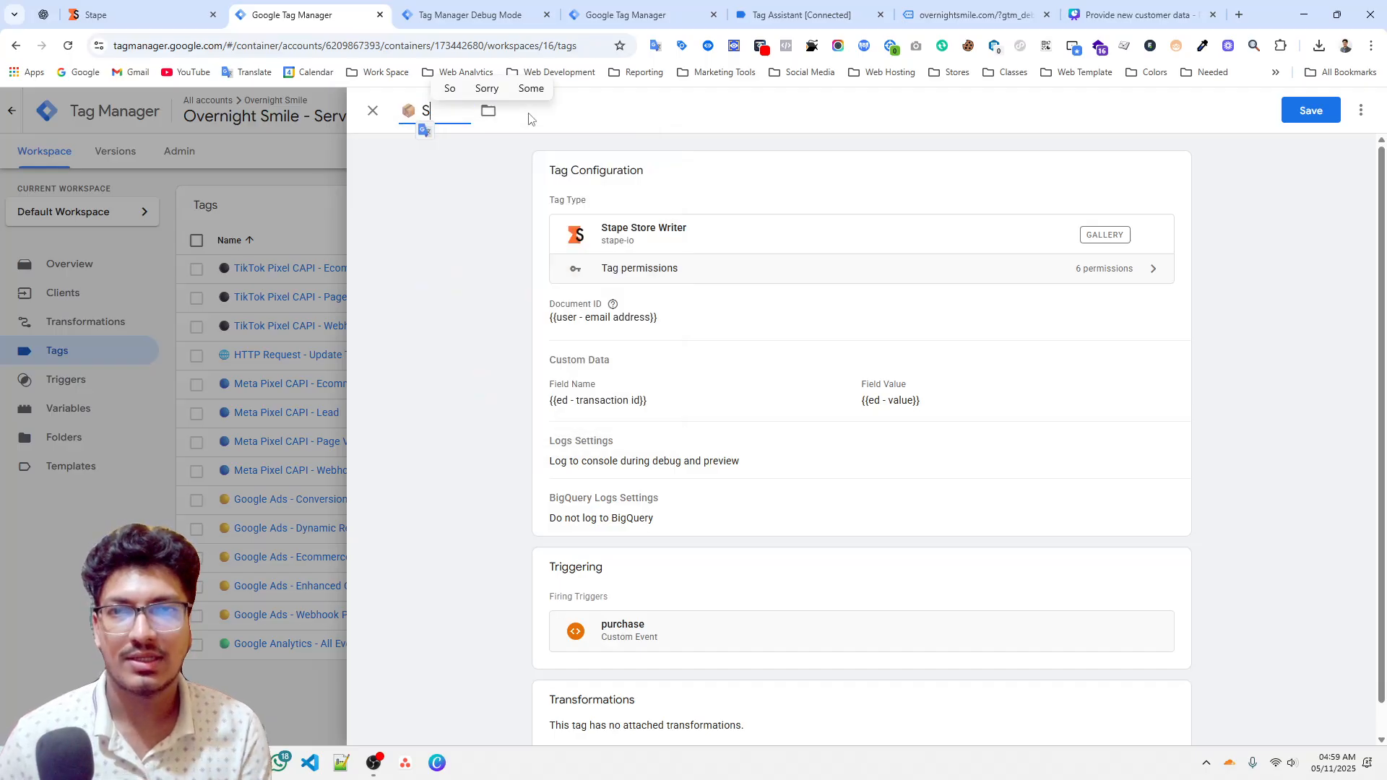
pyautogui.write('tape Sto')
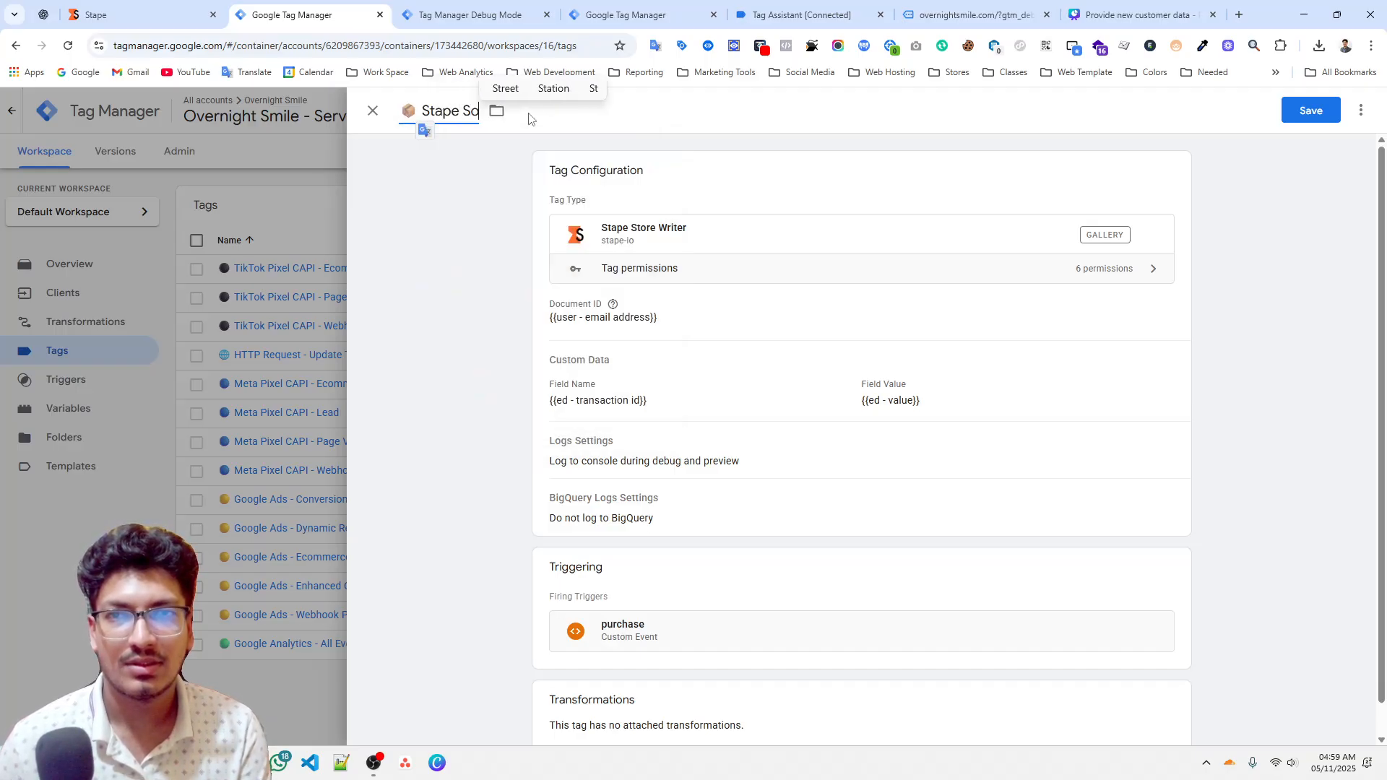
pyautogui.write('re - ')
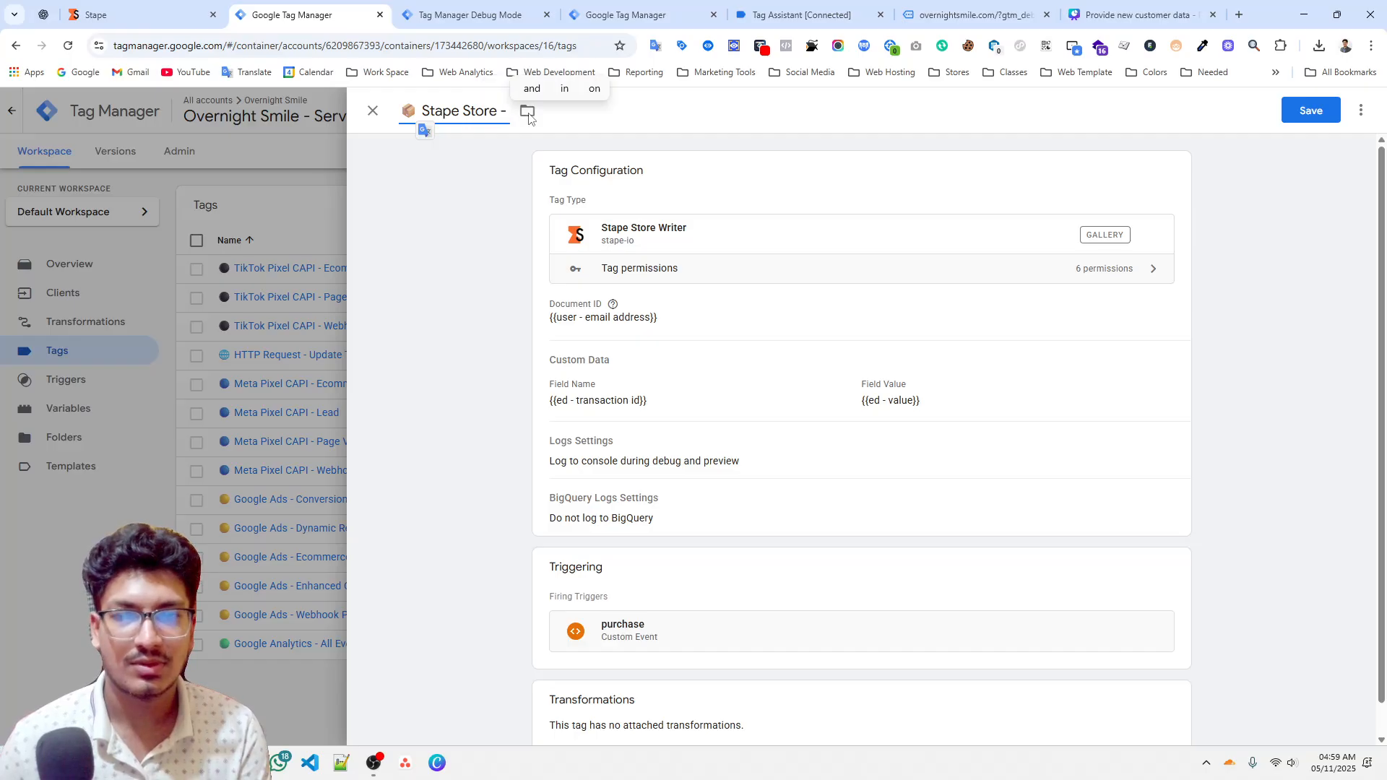
pyautogui.write('Store')
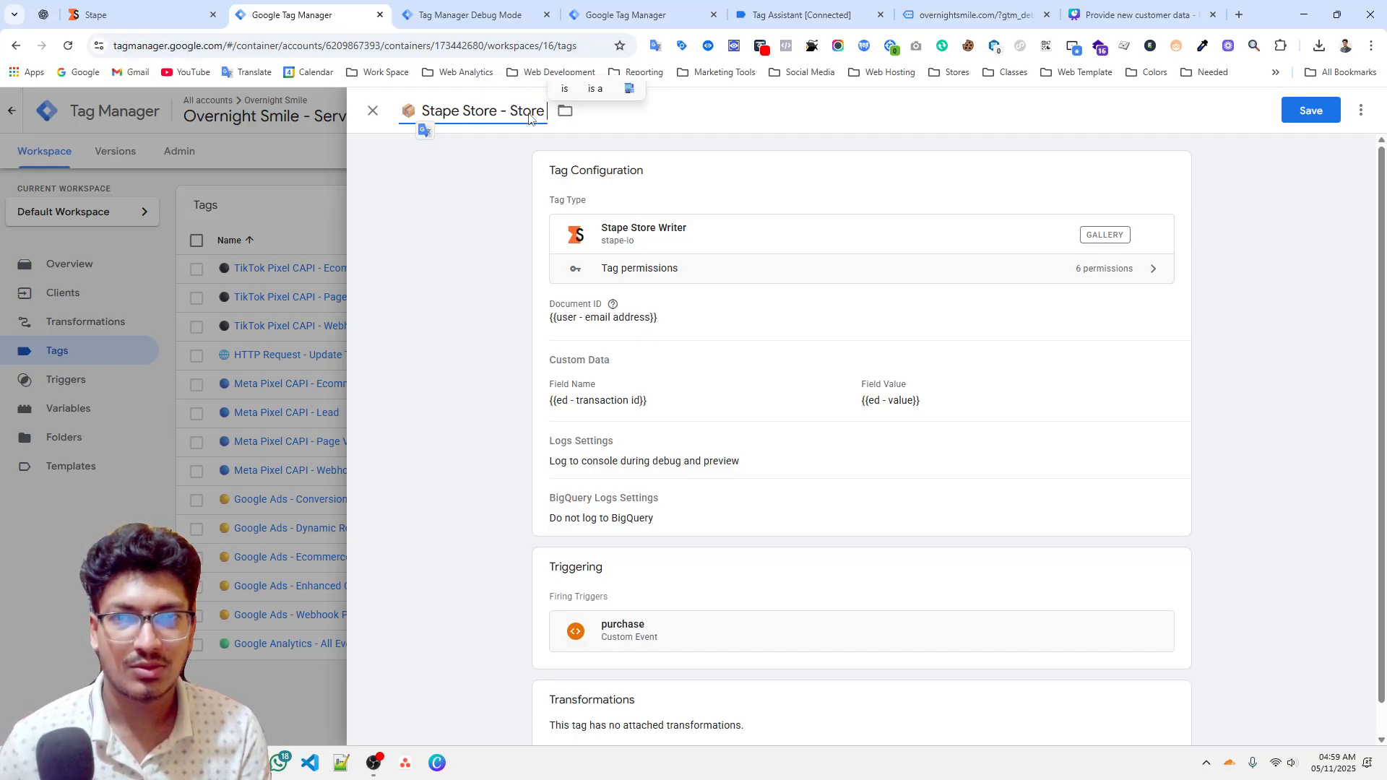
pyautogui.write(' Purchase')
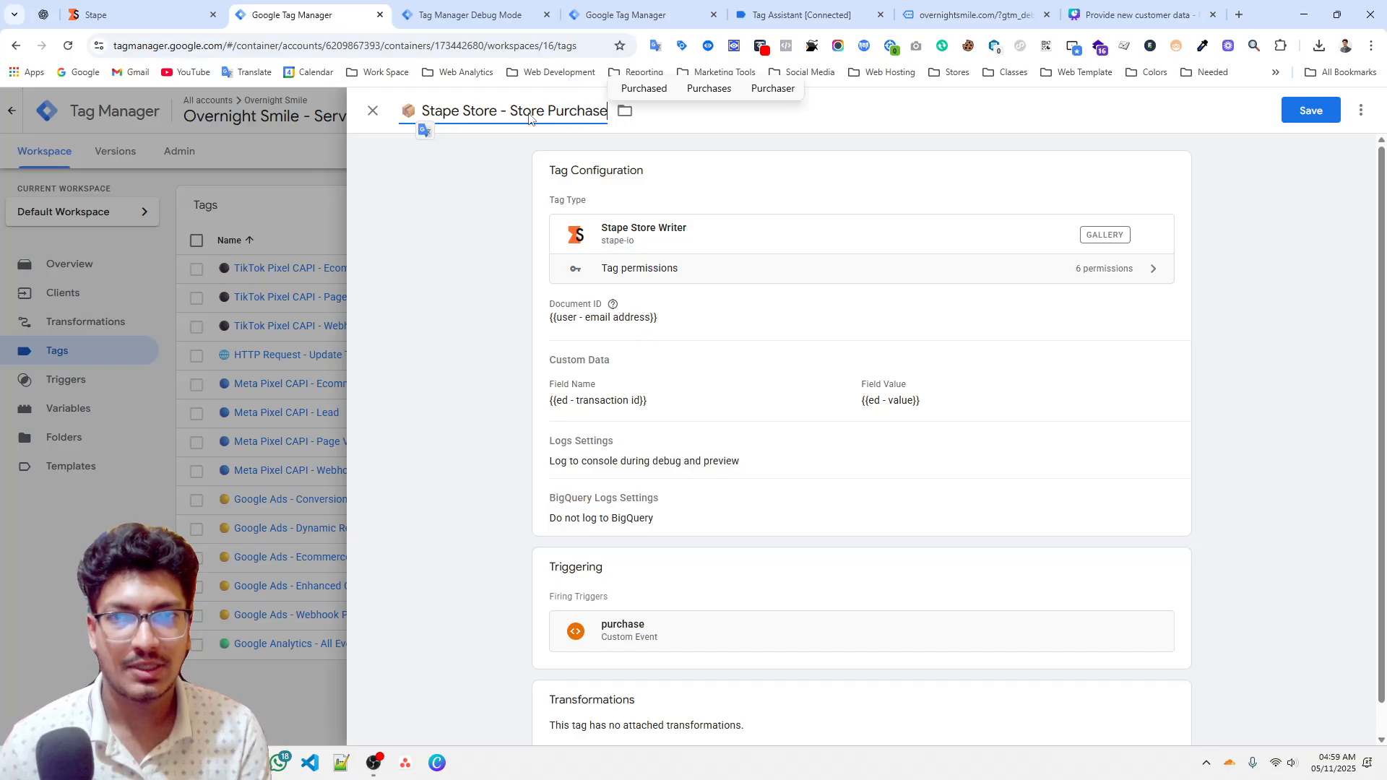
pyautogui.press('BackSpace')
pyautogui.press('BackSpace')
pyautogui.press('BackSpace')
pyautogui.press('BackSpace')
pyautogui.press('BackSpace')
pyautogui.press('BackSpace')
pyautogui.press('BackSpace')
pyautogui.press('BackSpace')
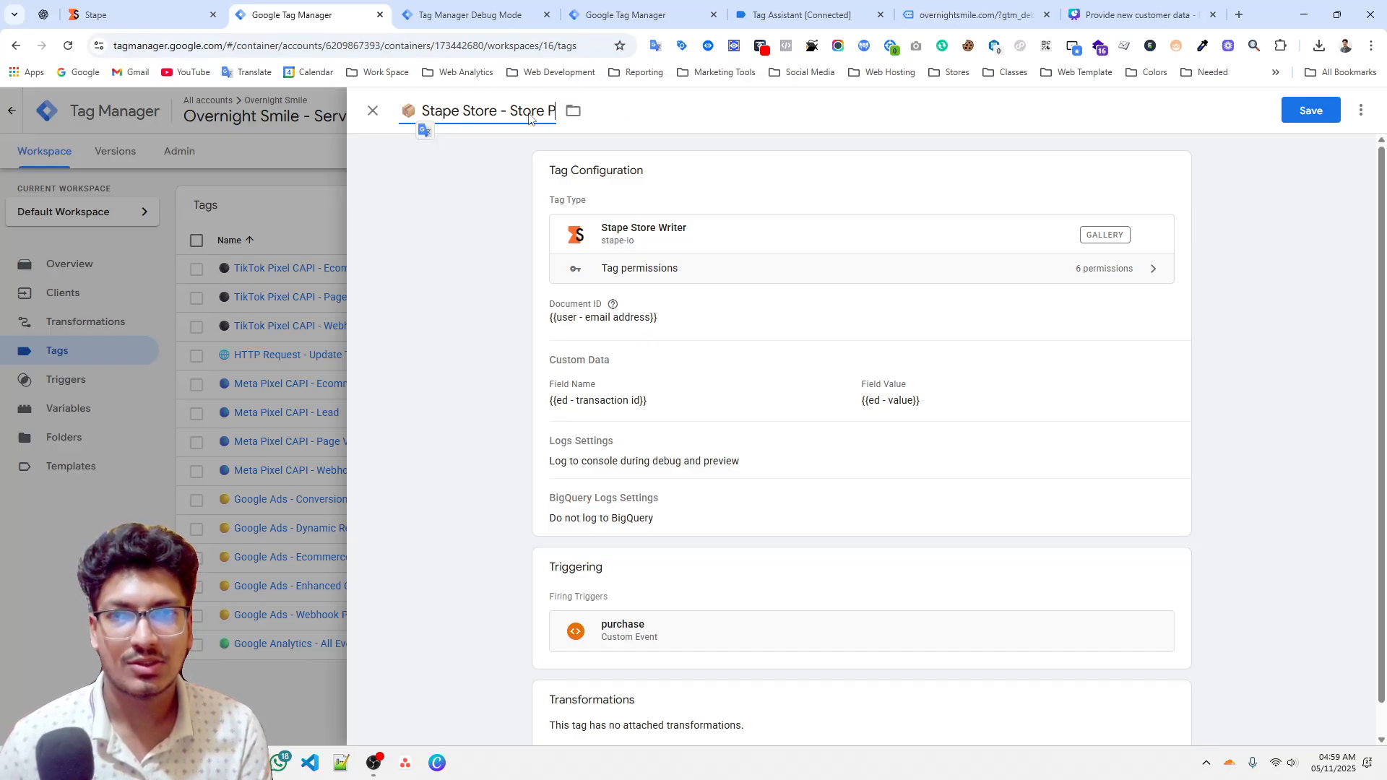
pyautogui.write('Lifetime')
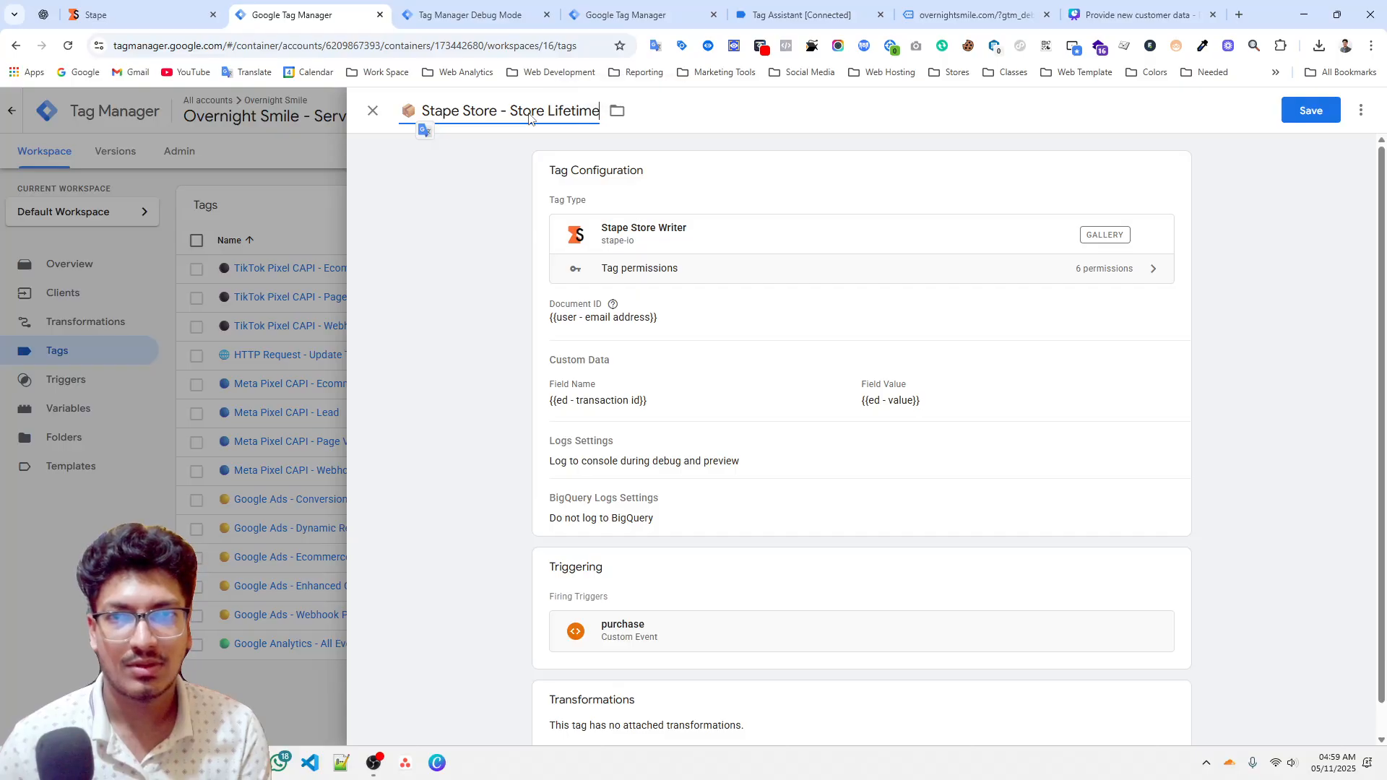
pyautogui.write(' Value')
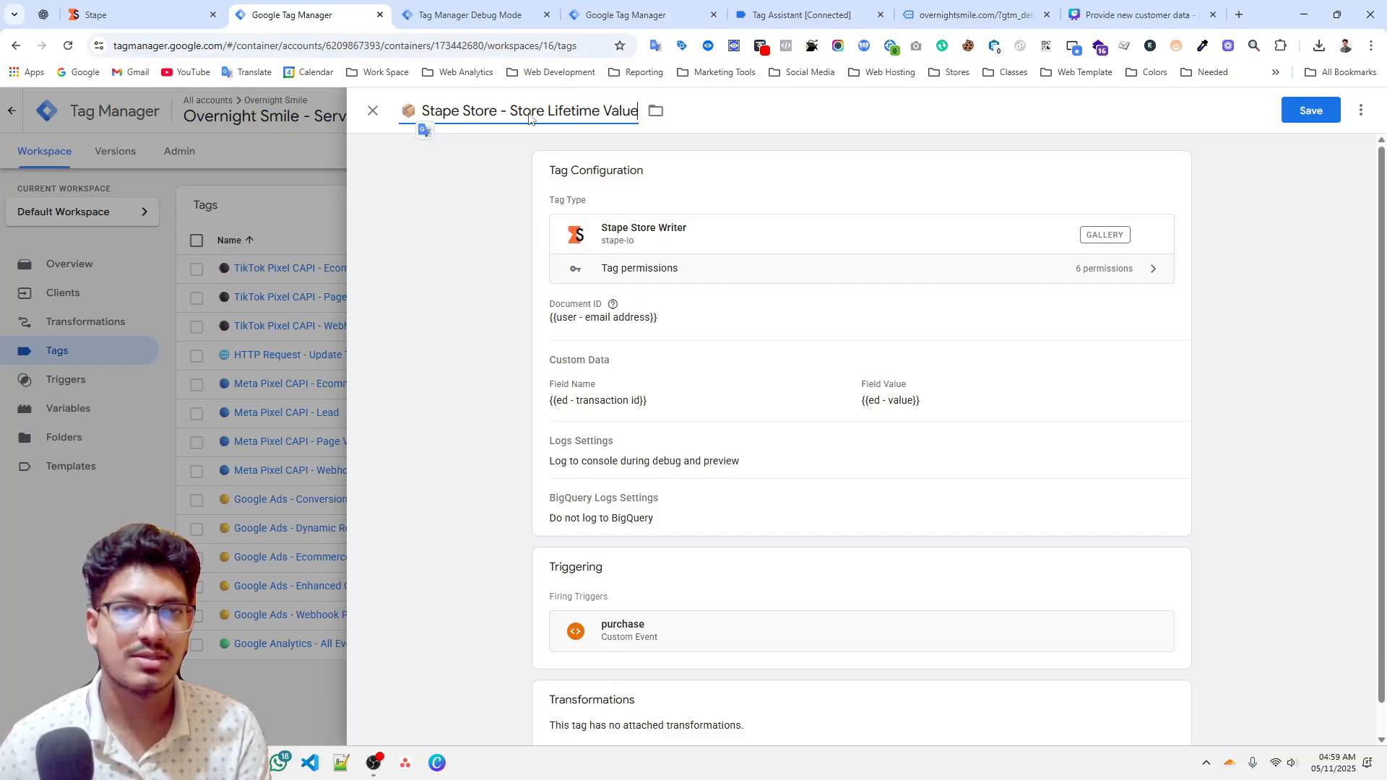
pyautogui.click(601, 136)
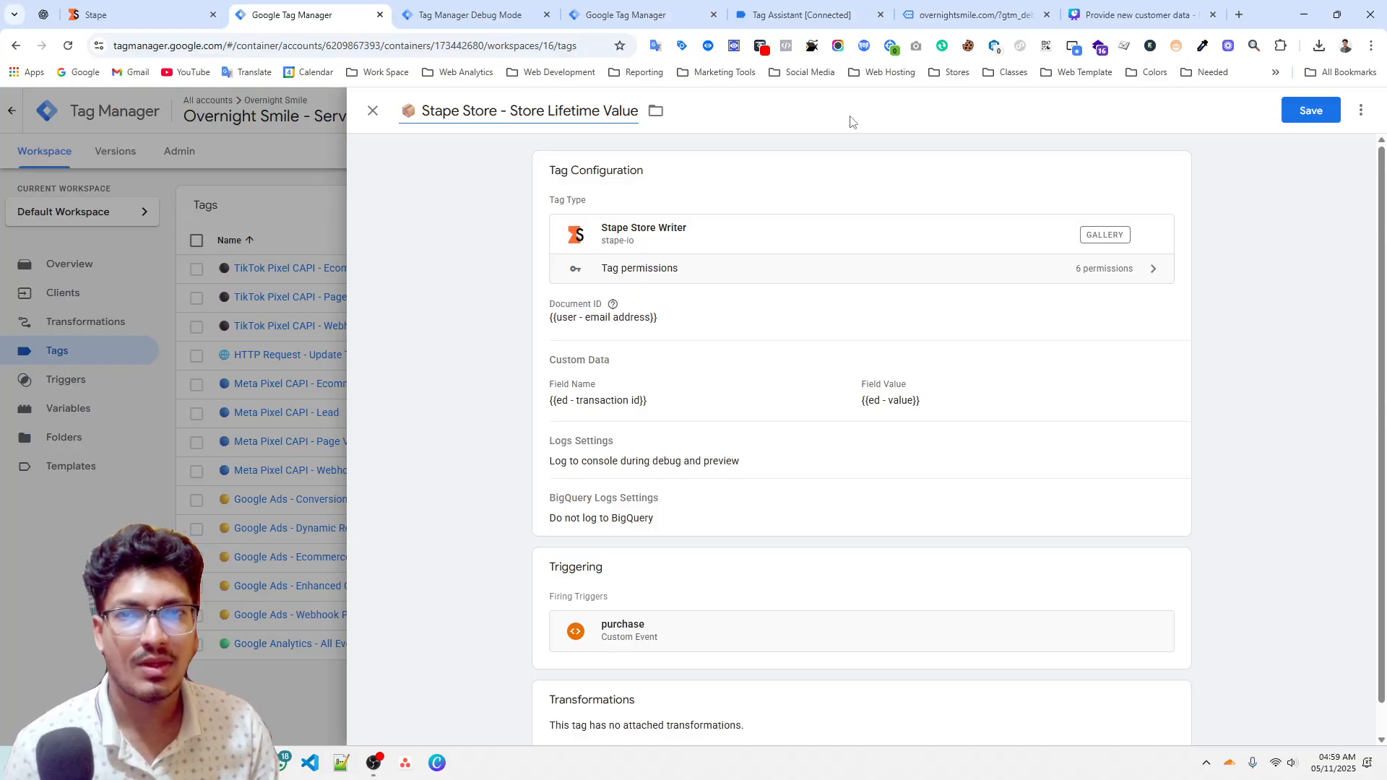
pyautogui.click(1307, 111)
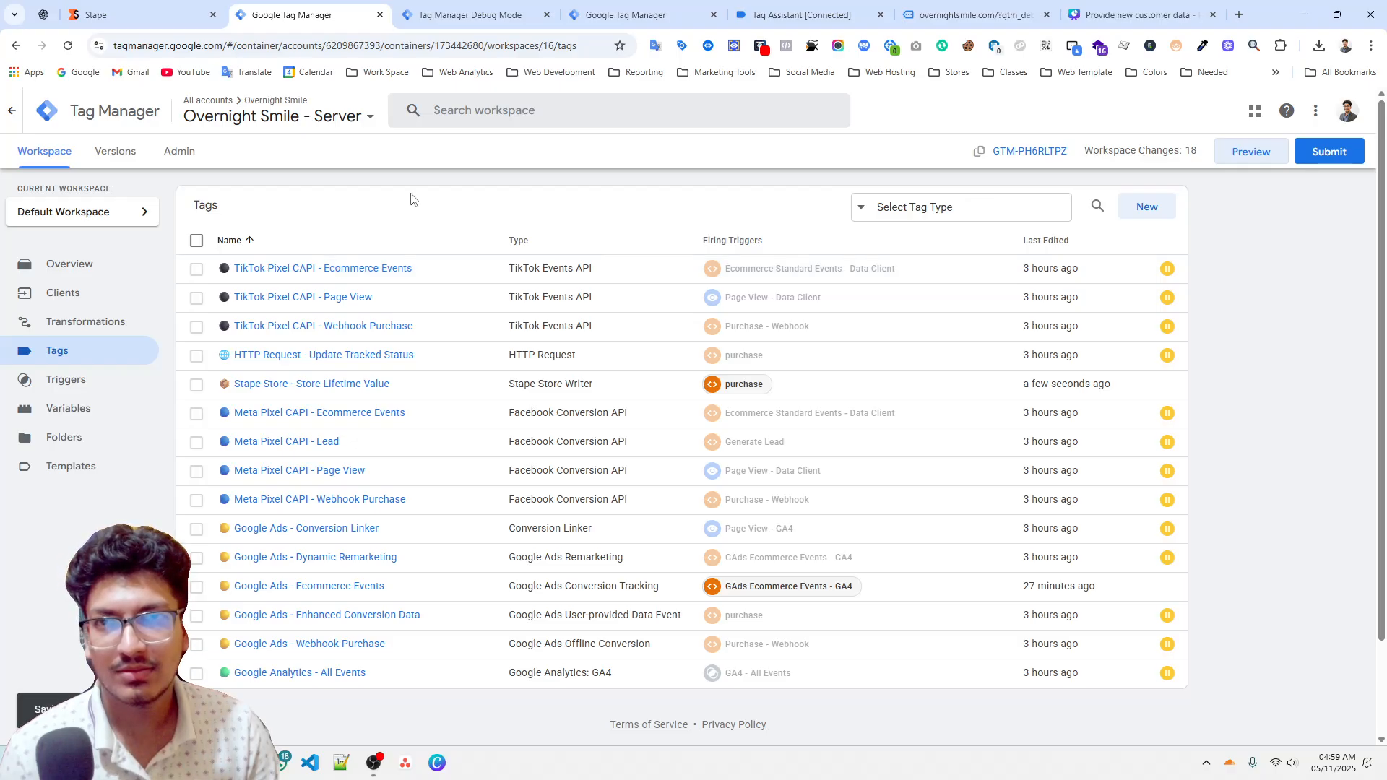
# Re-run the purchase data layer push in the website's browser console.
pyautogui.hotkey('ctrl', 'Tab')
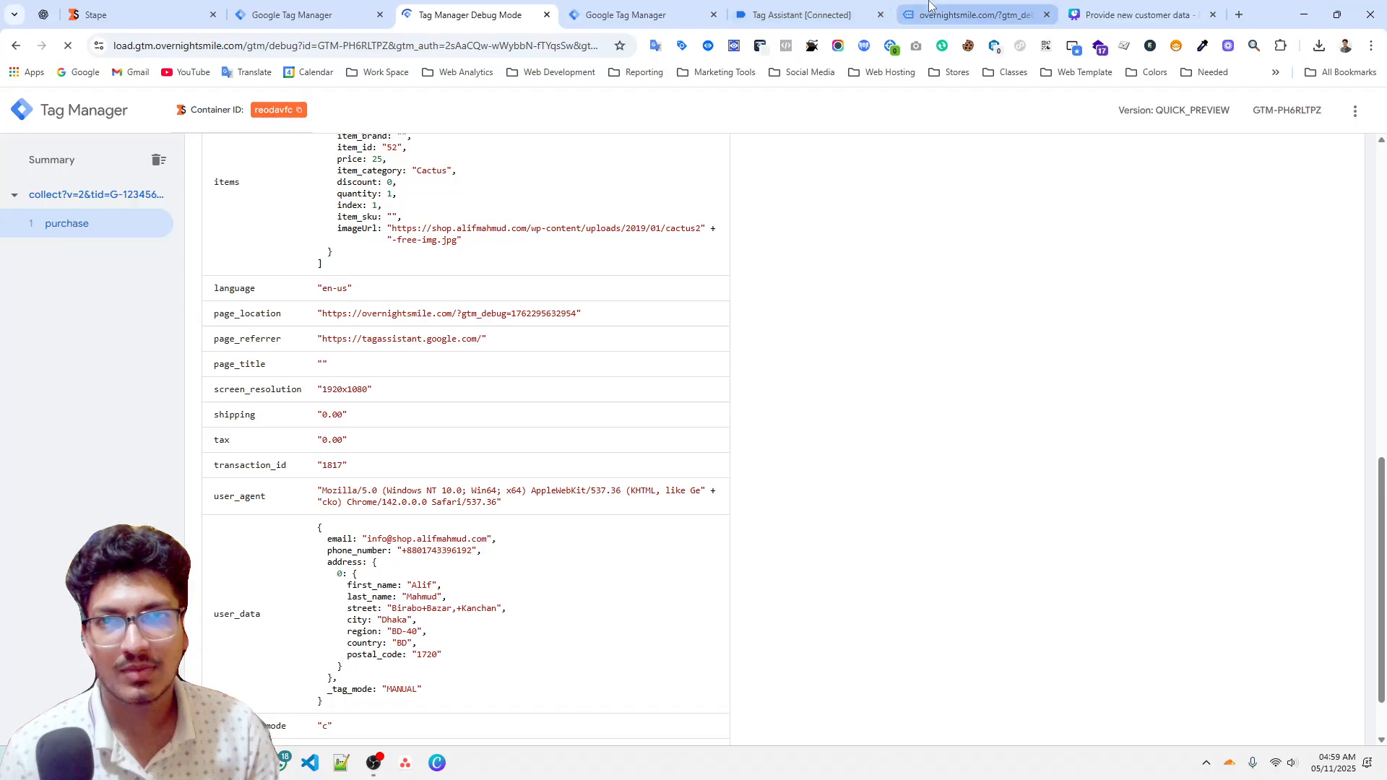
pyautogui.click(932, 9)
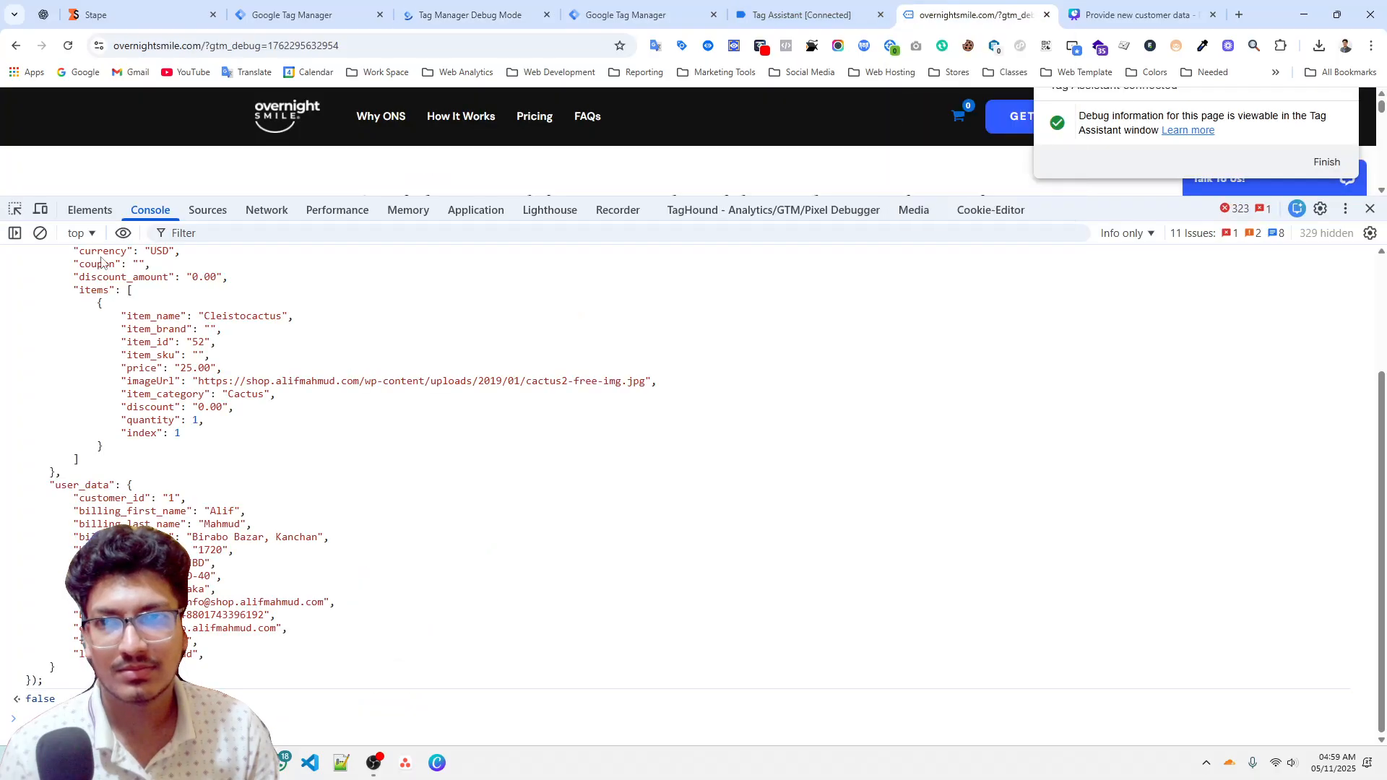
pyautogui.click(39, 233)
pyautogui.hotkey('ctrl', 'v')
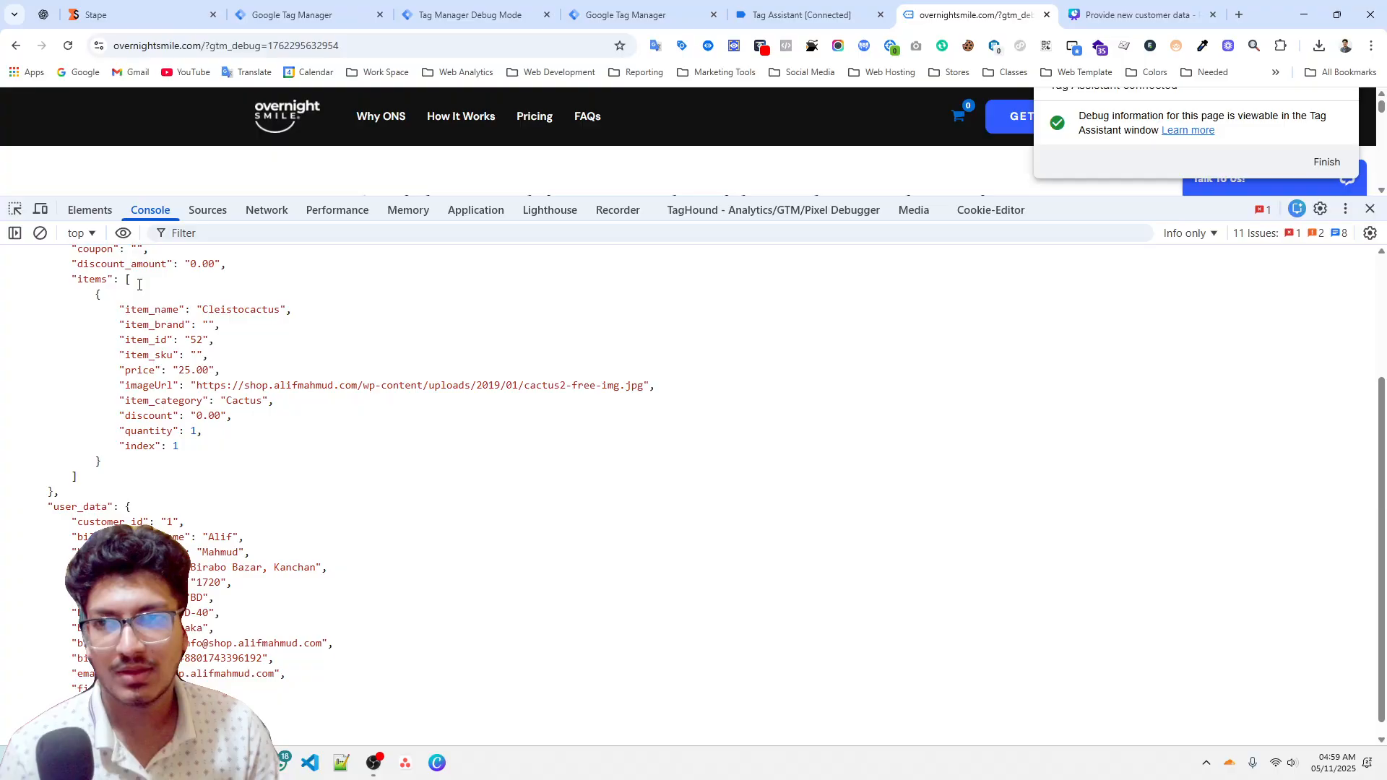
pyautogui.press('Return')
# Inspect the fired Stape Store tag's outgoing HTTP request in the server preview.
pyautogui.click(474, 15)
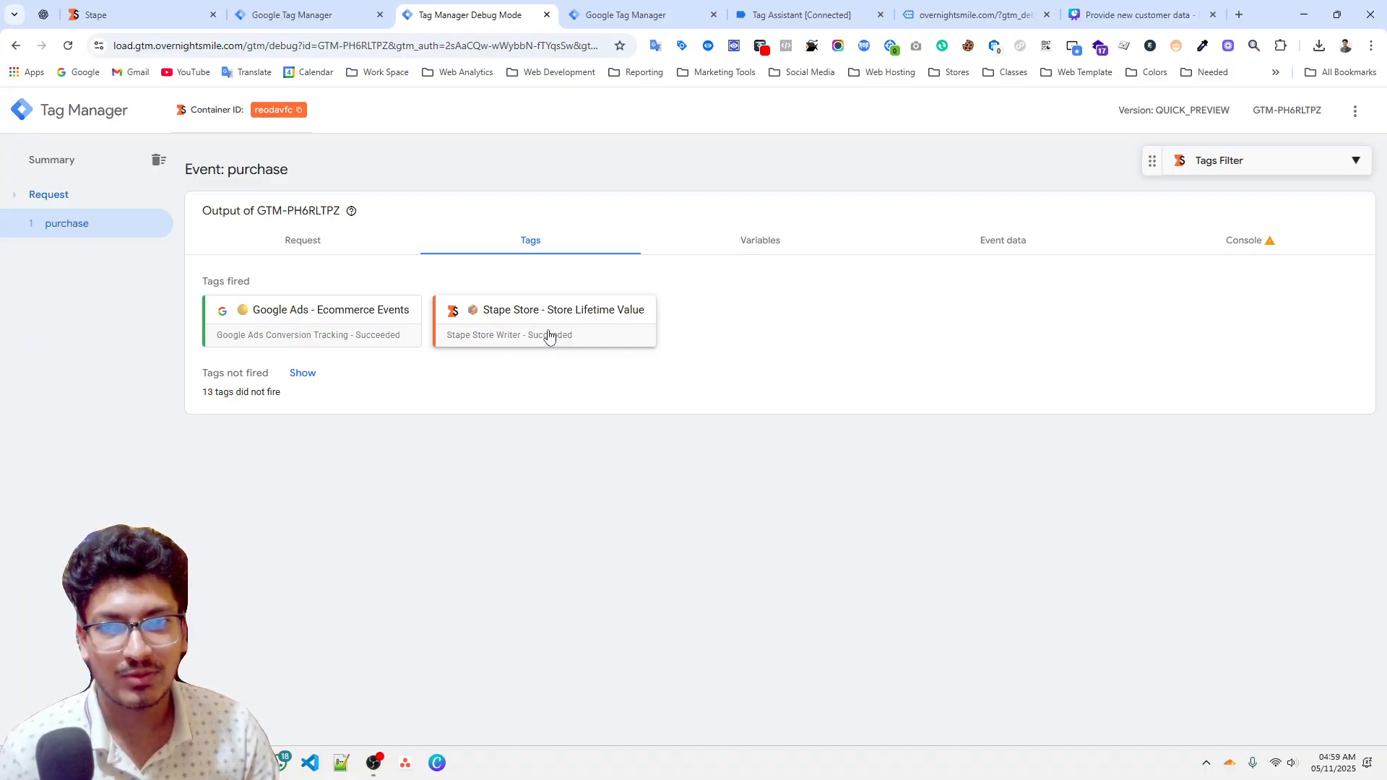
pyautogui.click(286, 247)
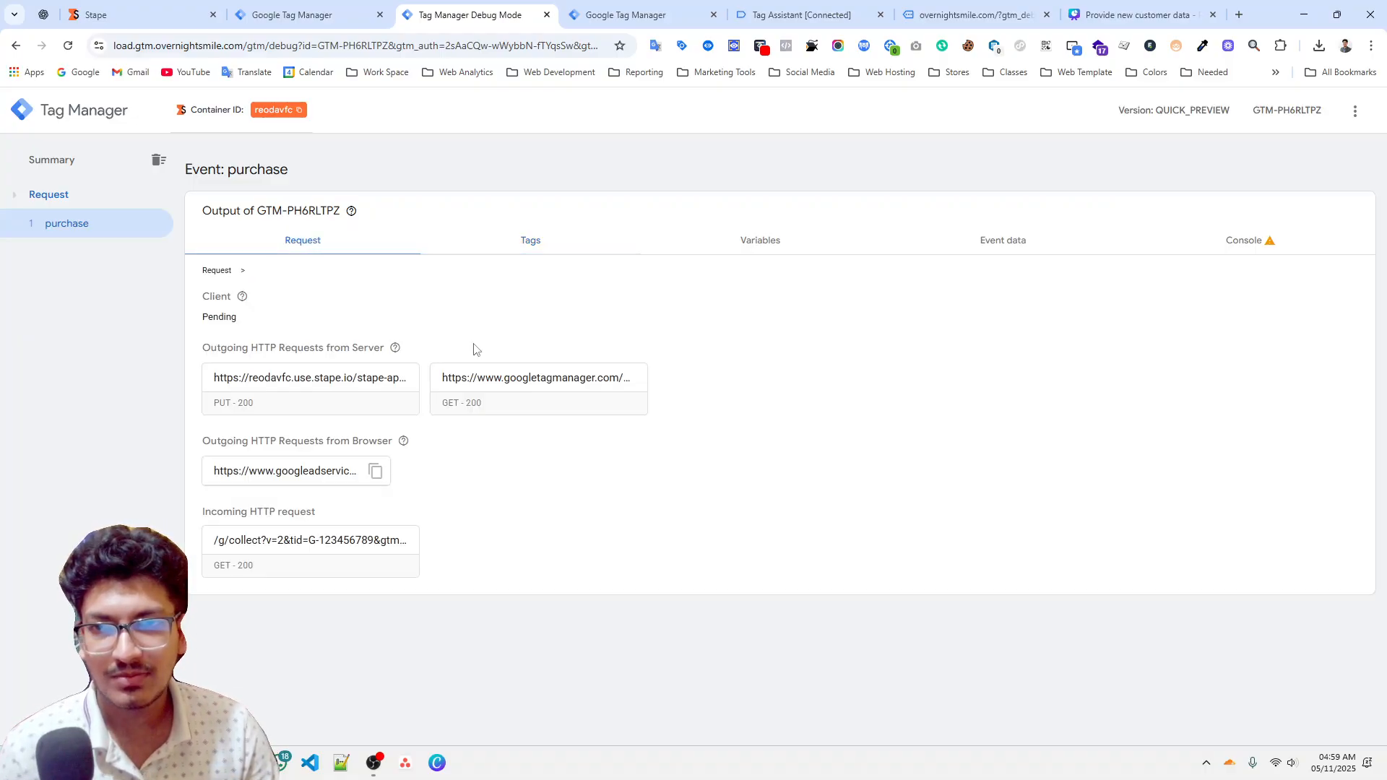
pyautogui.click(337, 412)
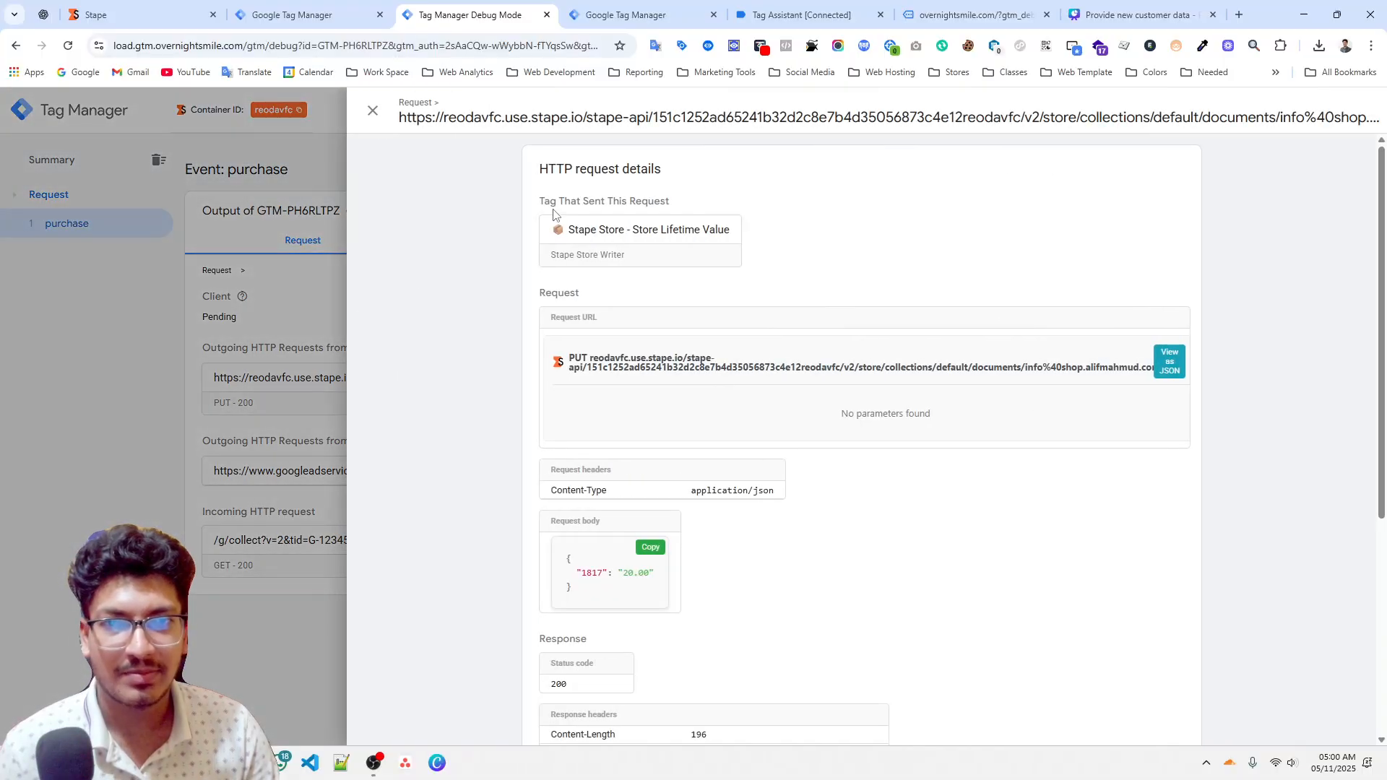
# Reload the Stape Store page and check the default collection for the new document.
pyautogui.click(134, 13)
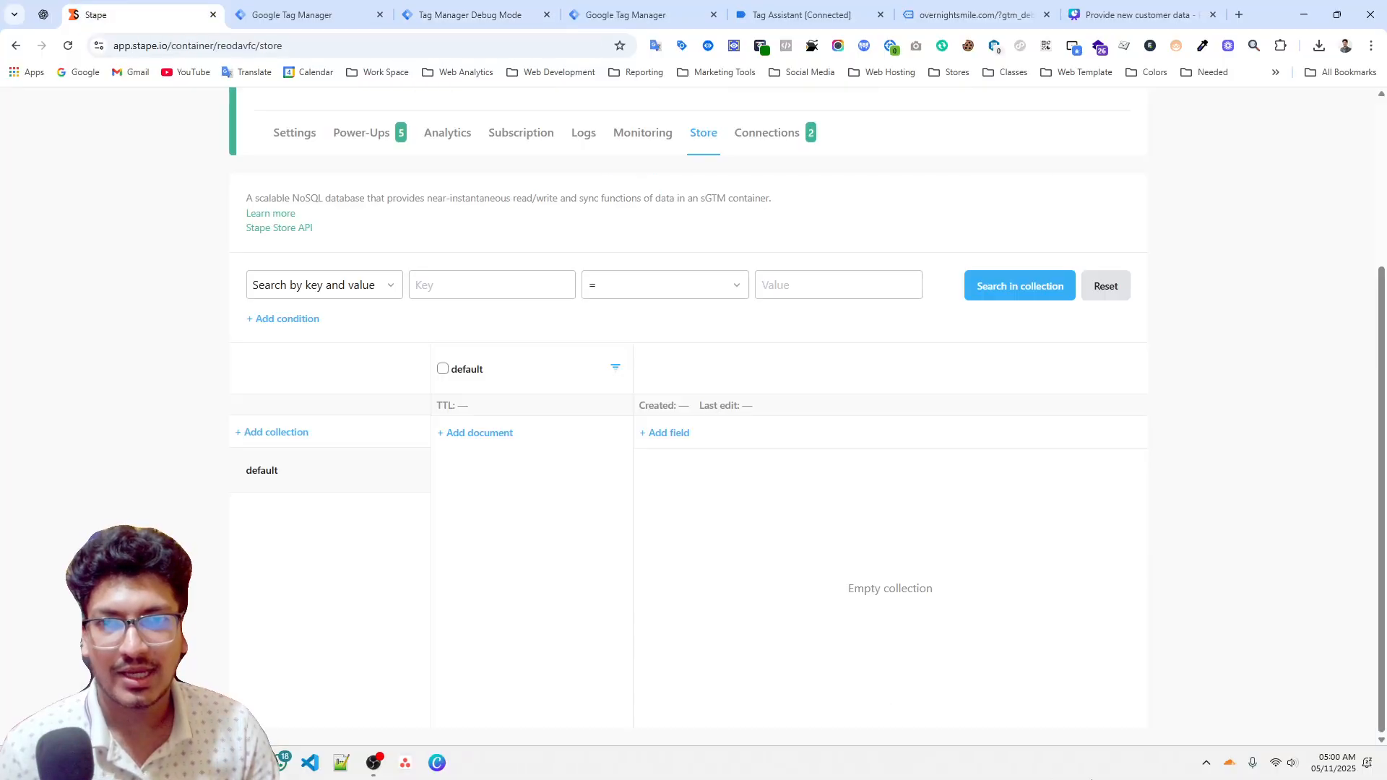
pyautogui.rightClick(227, 315)
pyautogui.click(246, 372)
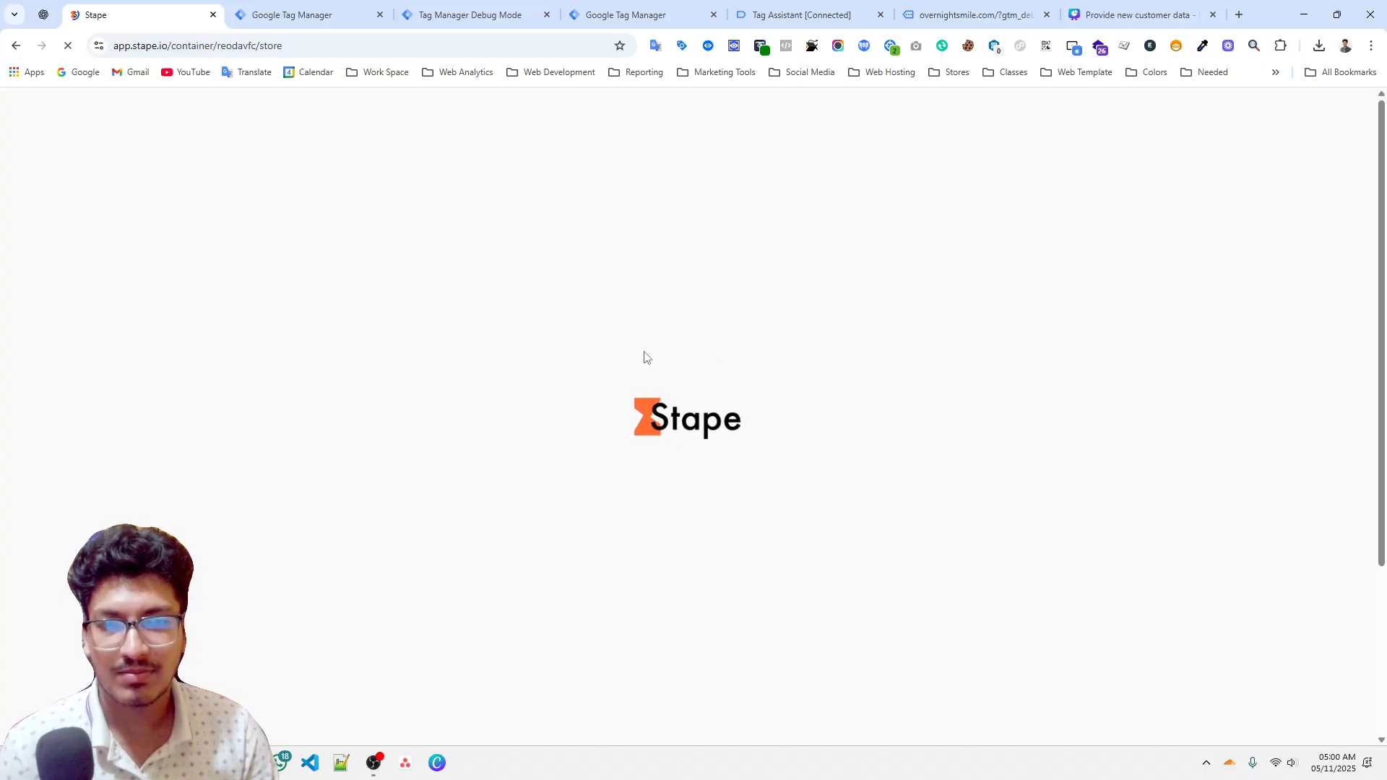
pyautogui.scroll(-3, 644, 365)
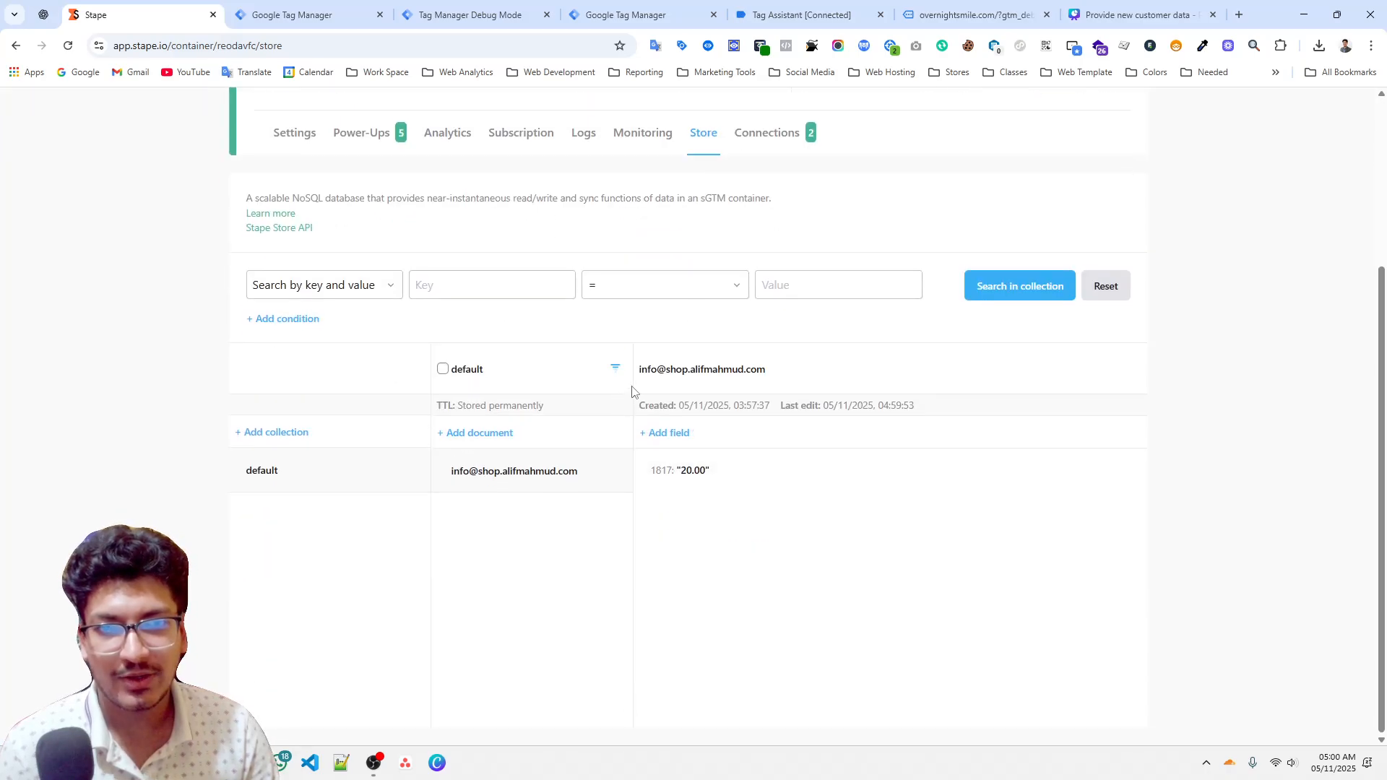
# Review the Stape Store tag's Document ID, merge keys and custom data settings against the stored document.
pyautogui.moveTo(639, 376); pyautogui.dragTo(760, 369)
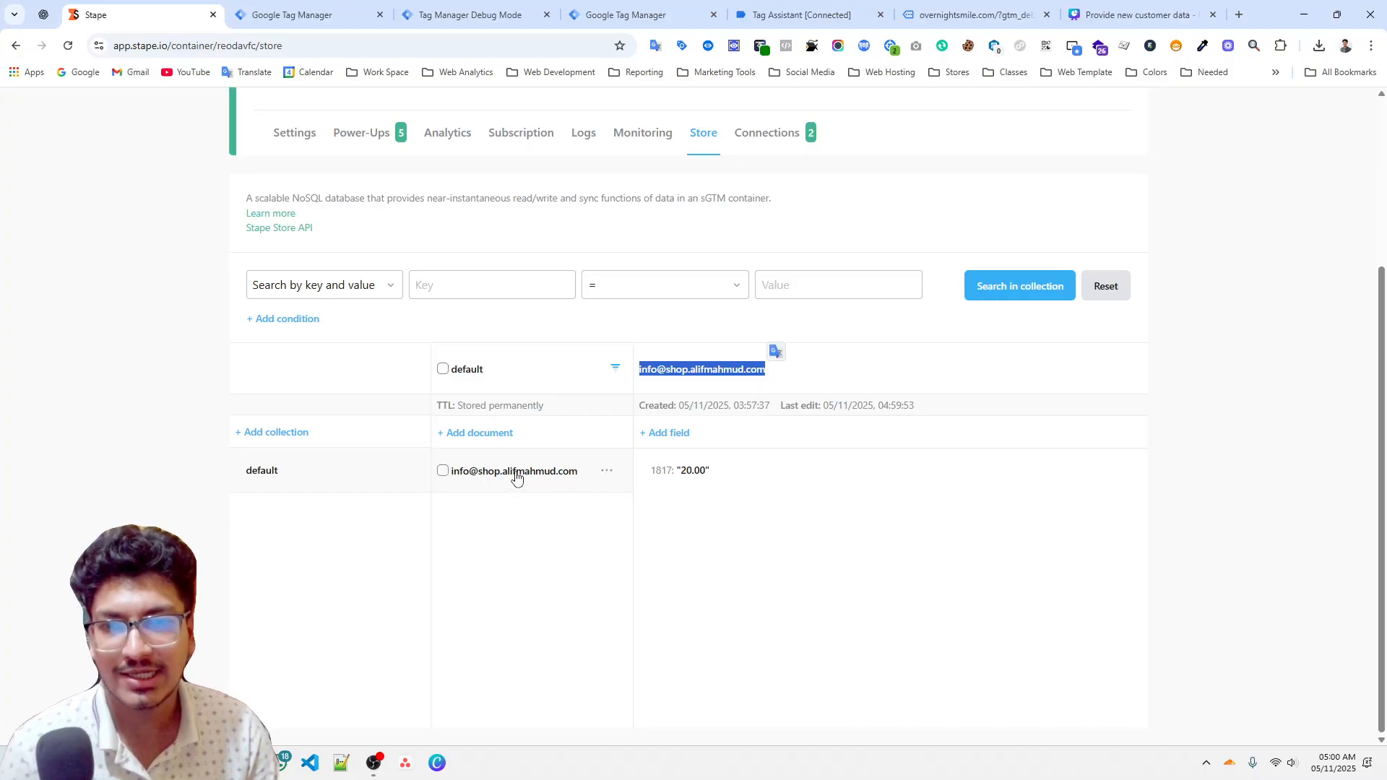
pyautogui.click(303, 15)
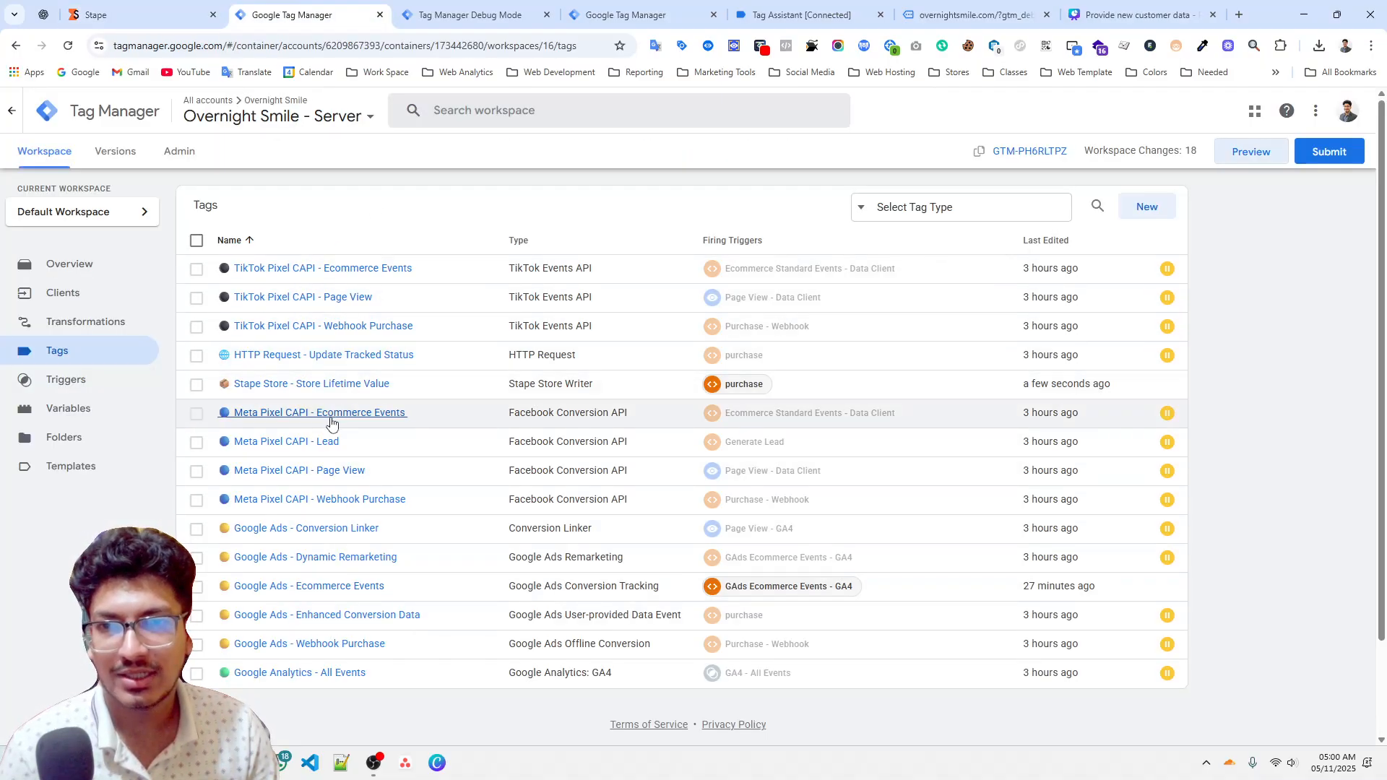
pyautogui.click(336, 384)
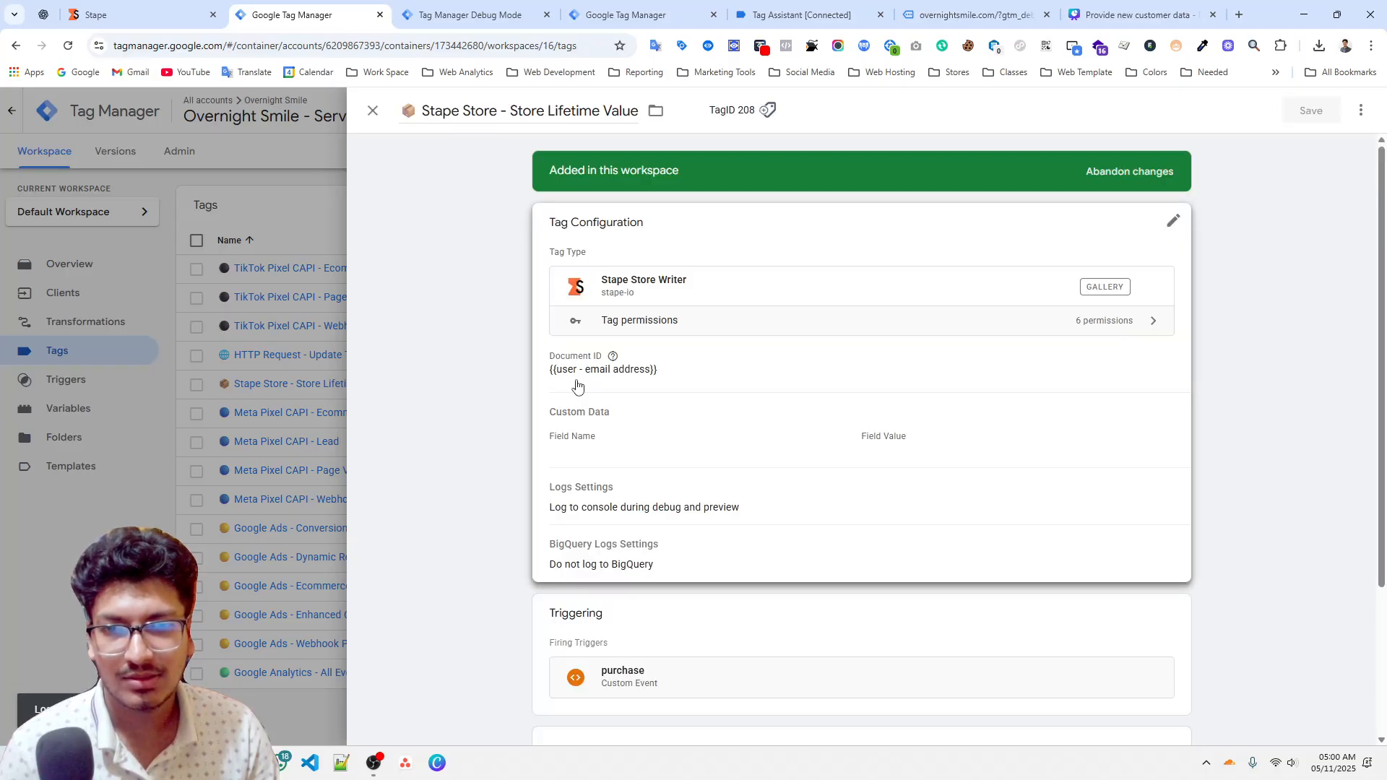
pyautogui.scroll(-2, 578, 340)
pyautogui.click(558, 315)
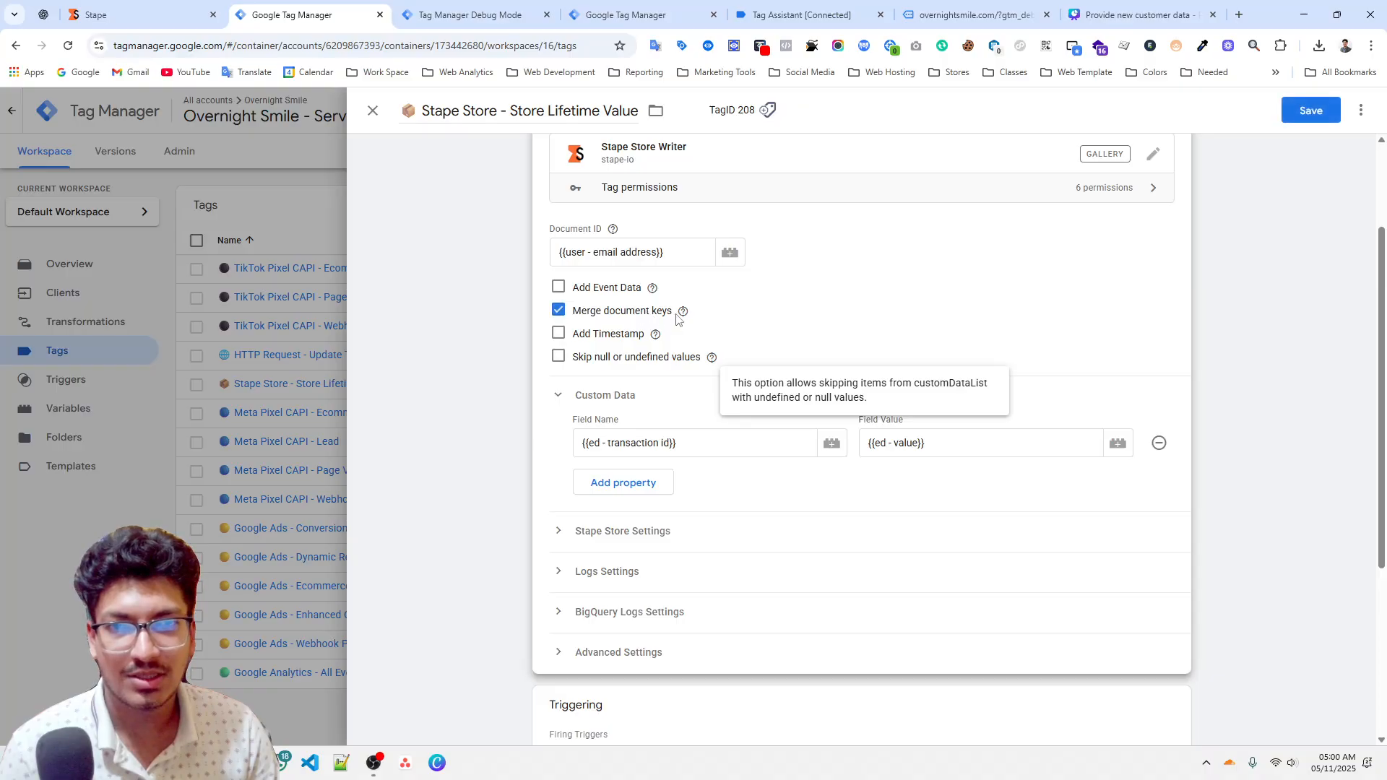
pyautogui.moveTo(677, 319)
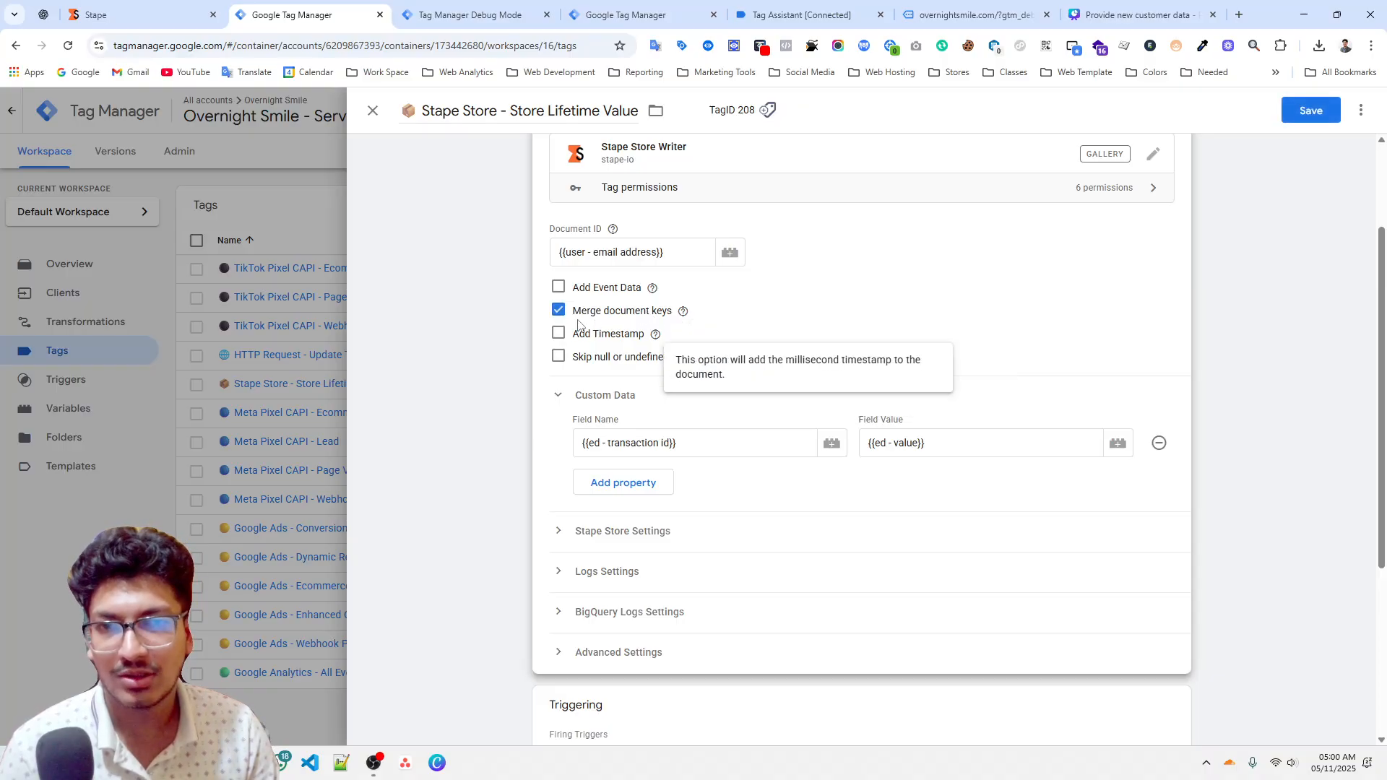
pyautogui.click(134, 15)
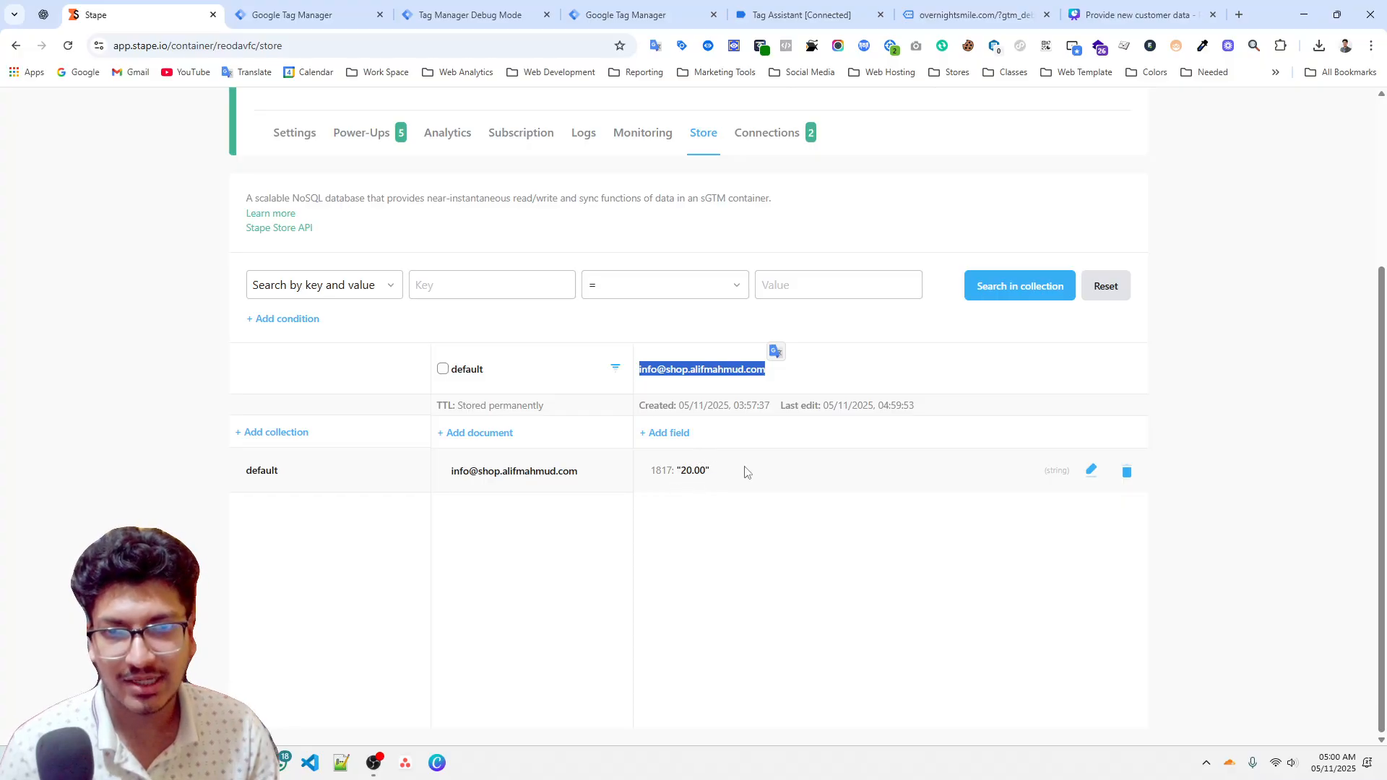
pyautogui.moveTo(745, 471); pyautogui.dragTo(650, 470)
pyautogui.click(354, 19)
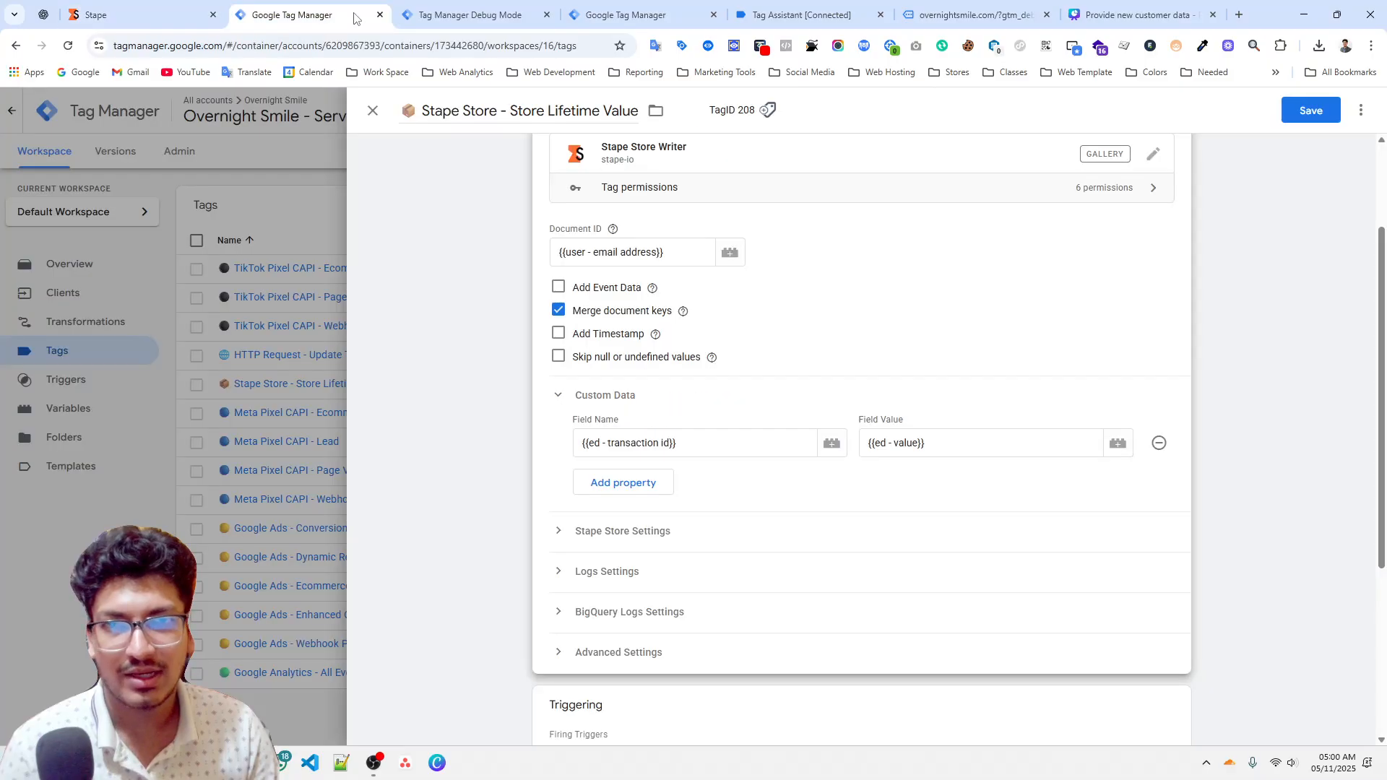
pyautogui.click(1313, 114)
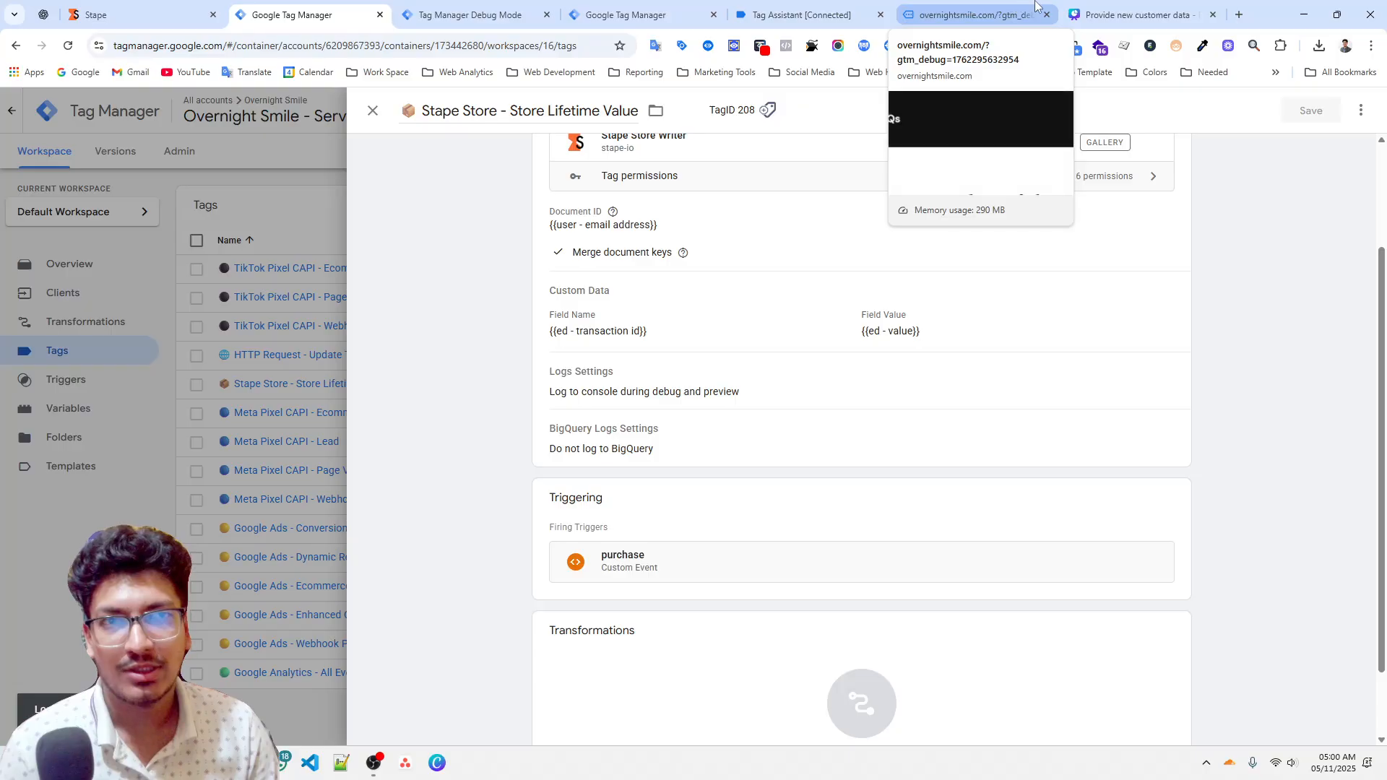
# Paste and run a purchase data layer push with transaction ID 1818 and value 50.00 in the website console.
pyautogui.click(1134, 14)
pyautogui.click(972, 15)
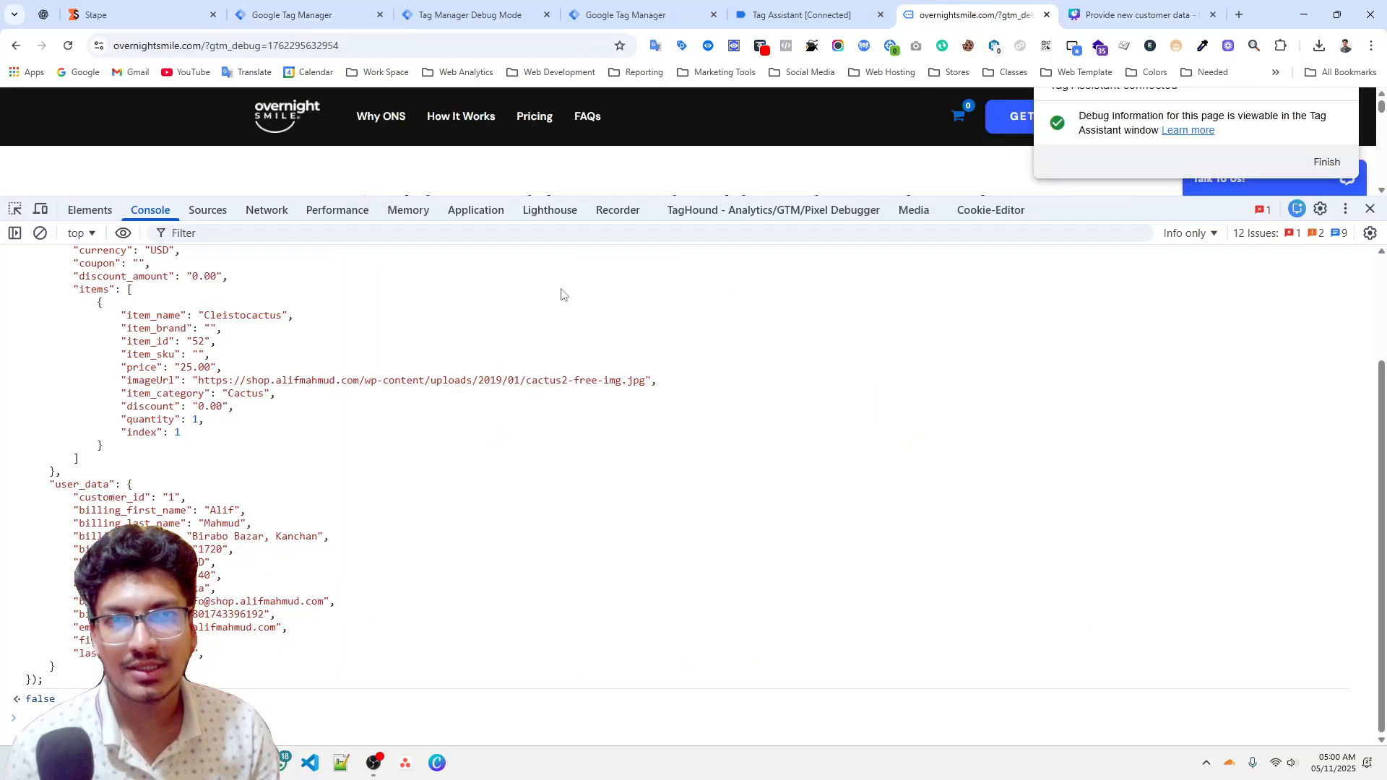
pyautogui.click(39, 233)
pyautogui.hotkey('ctrl', 'v')
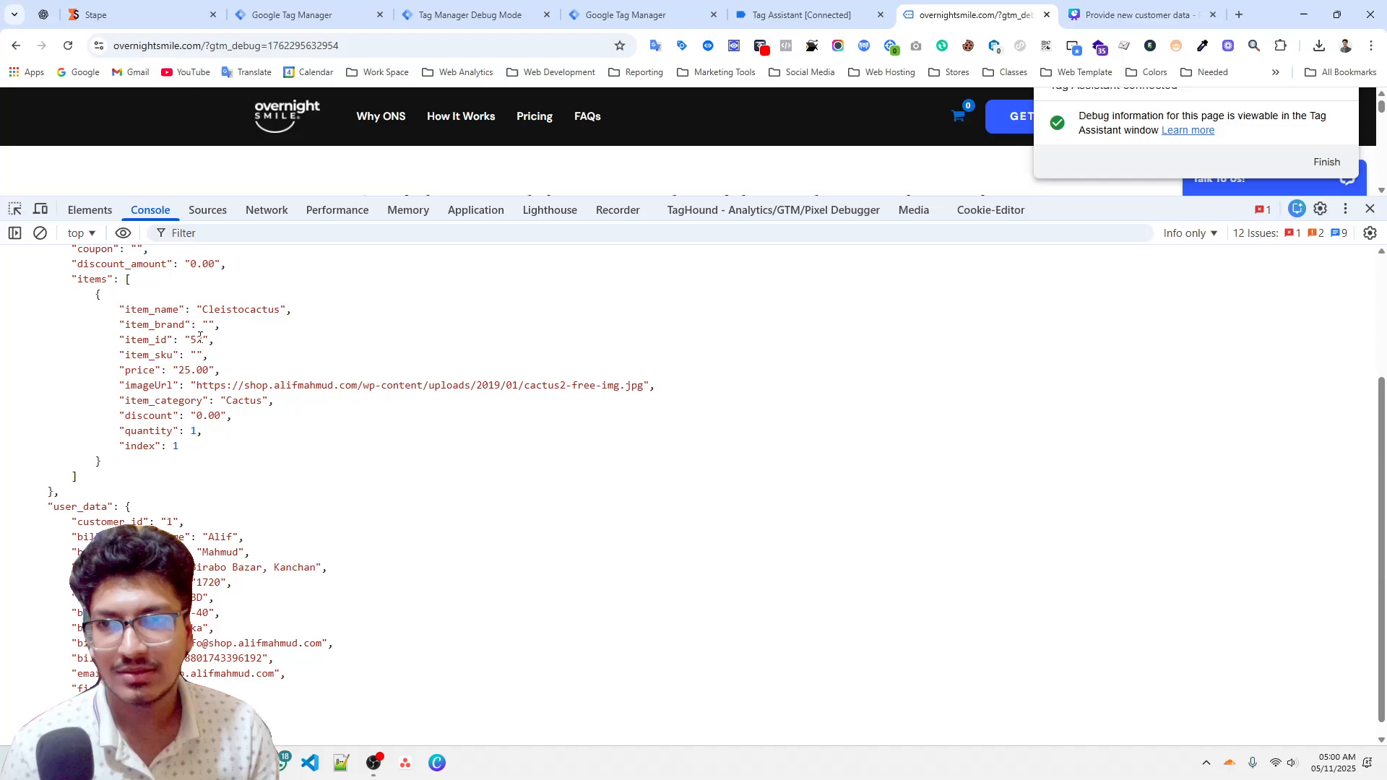
pyautogui.scroll(2, 198, 344)
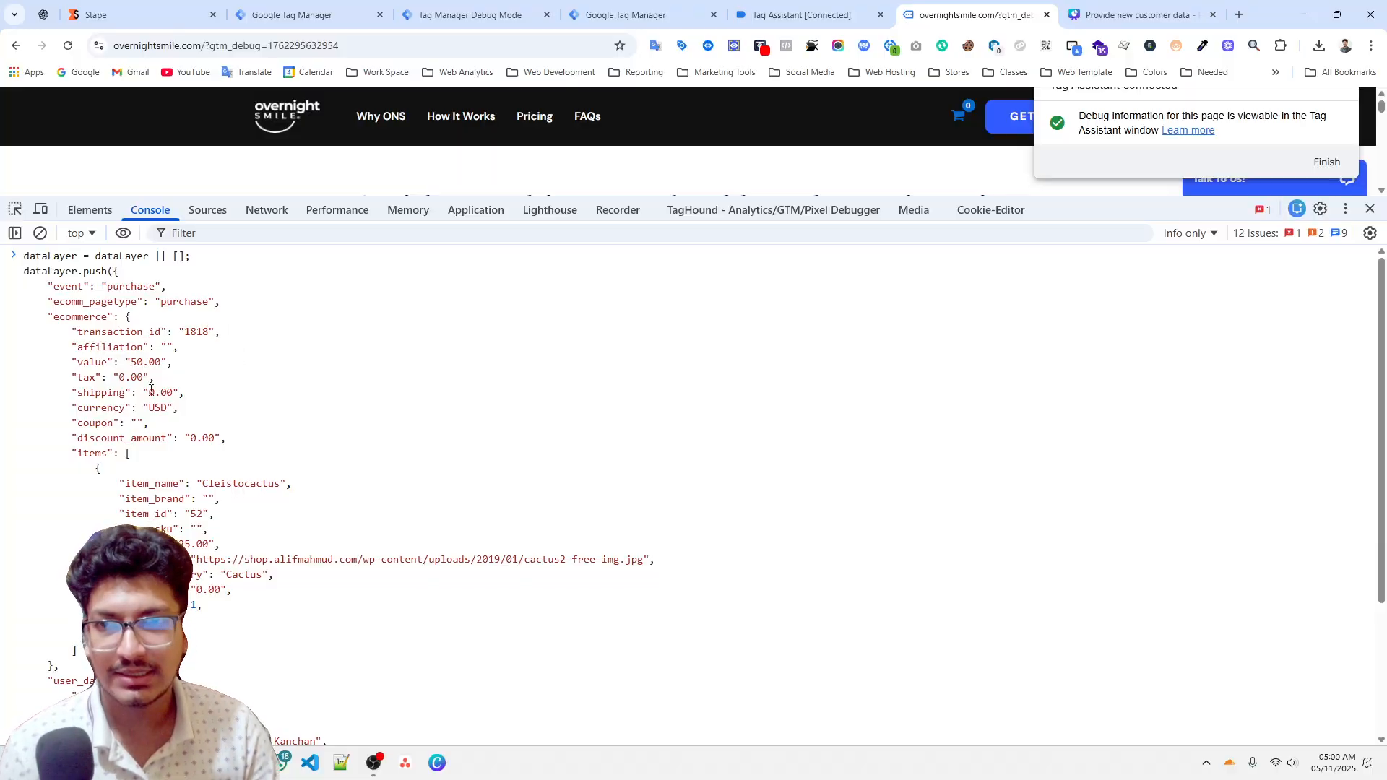
pyautogui.click(311, 15)
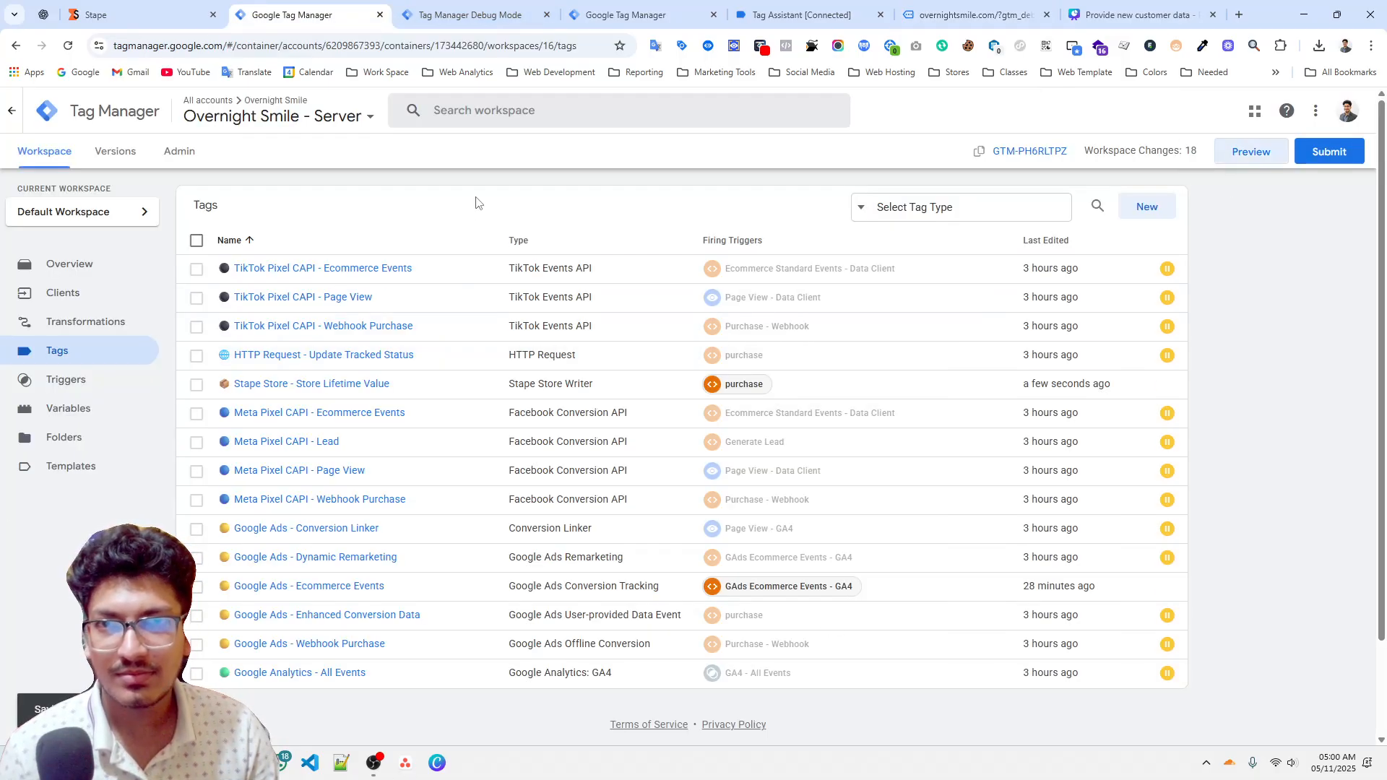
pyautogui.hotkey('ctrl', 'Tab')
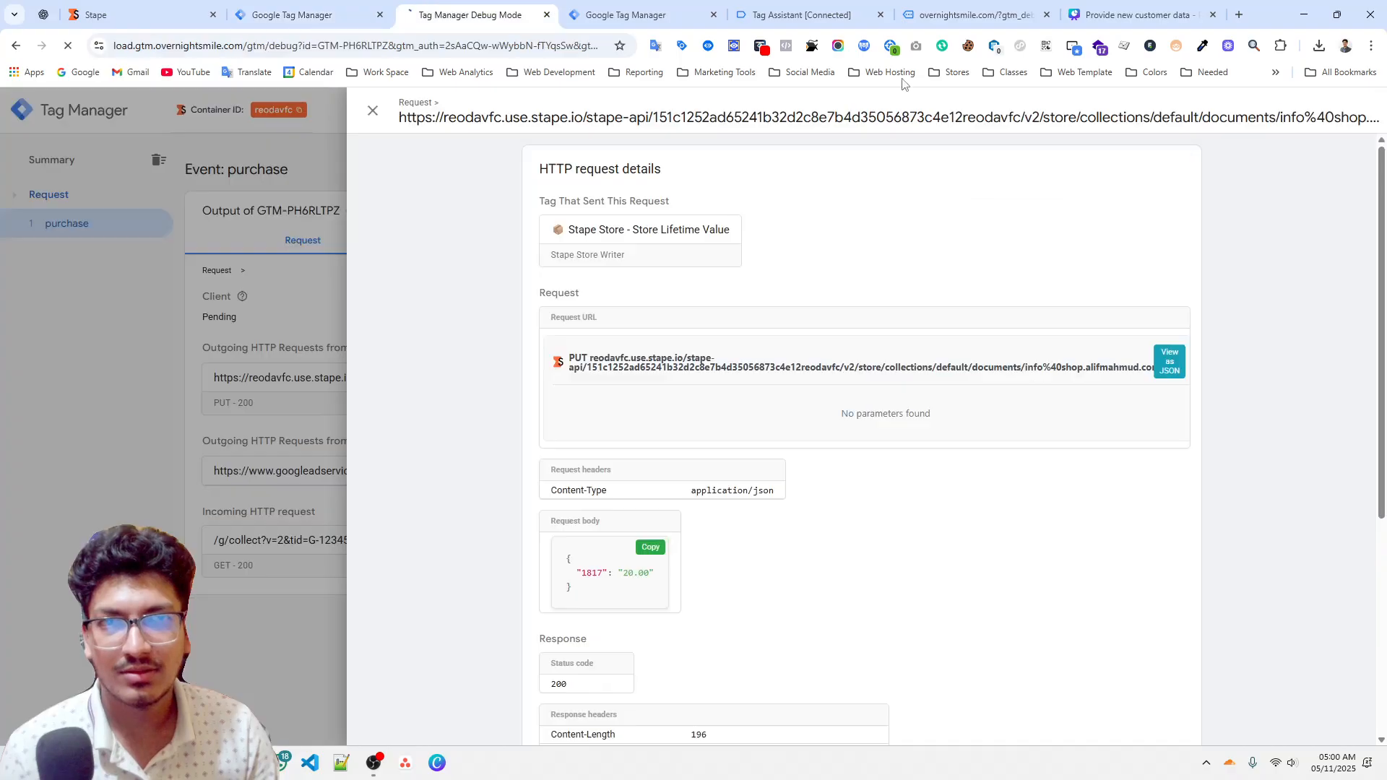
pyautogui.click(1091, 9)
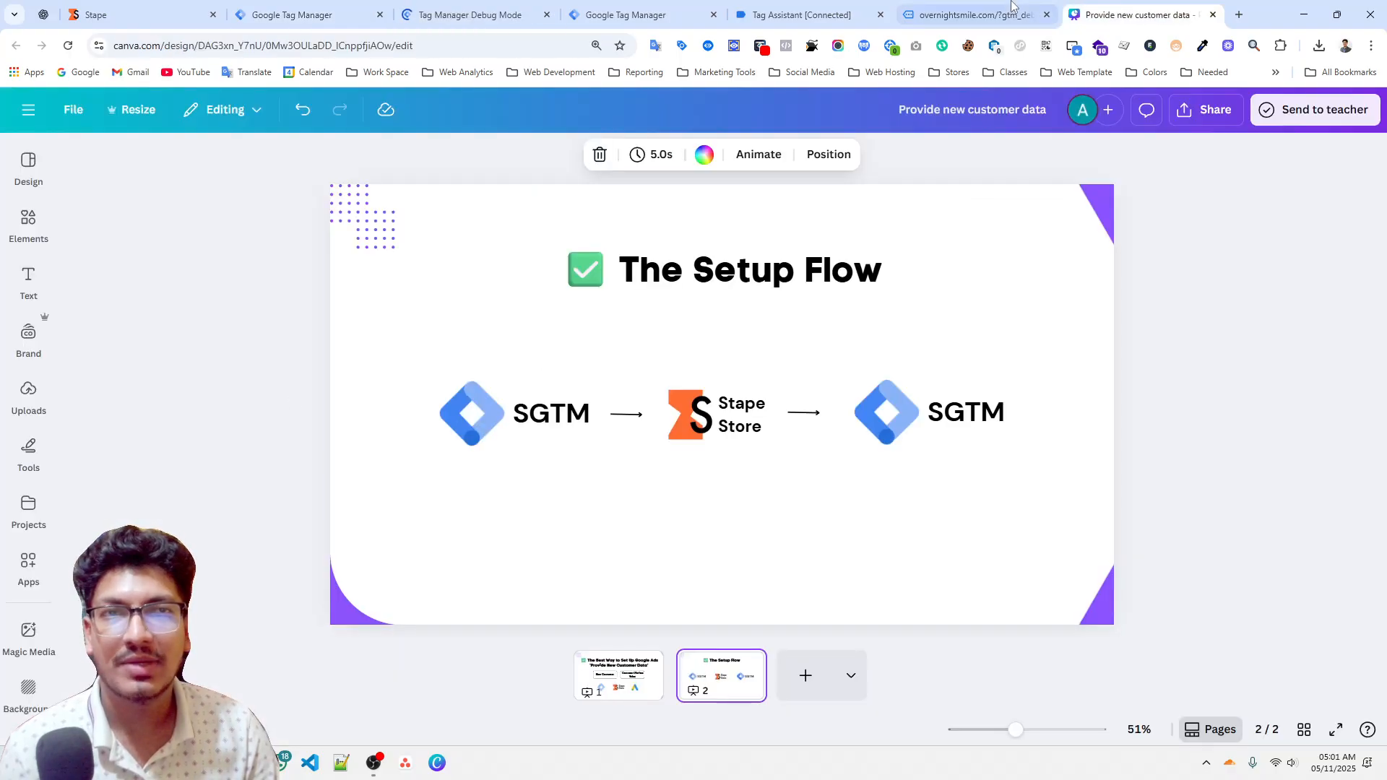
pyautogui.click(1011, 6)
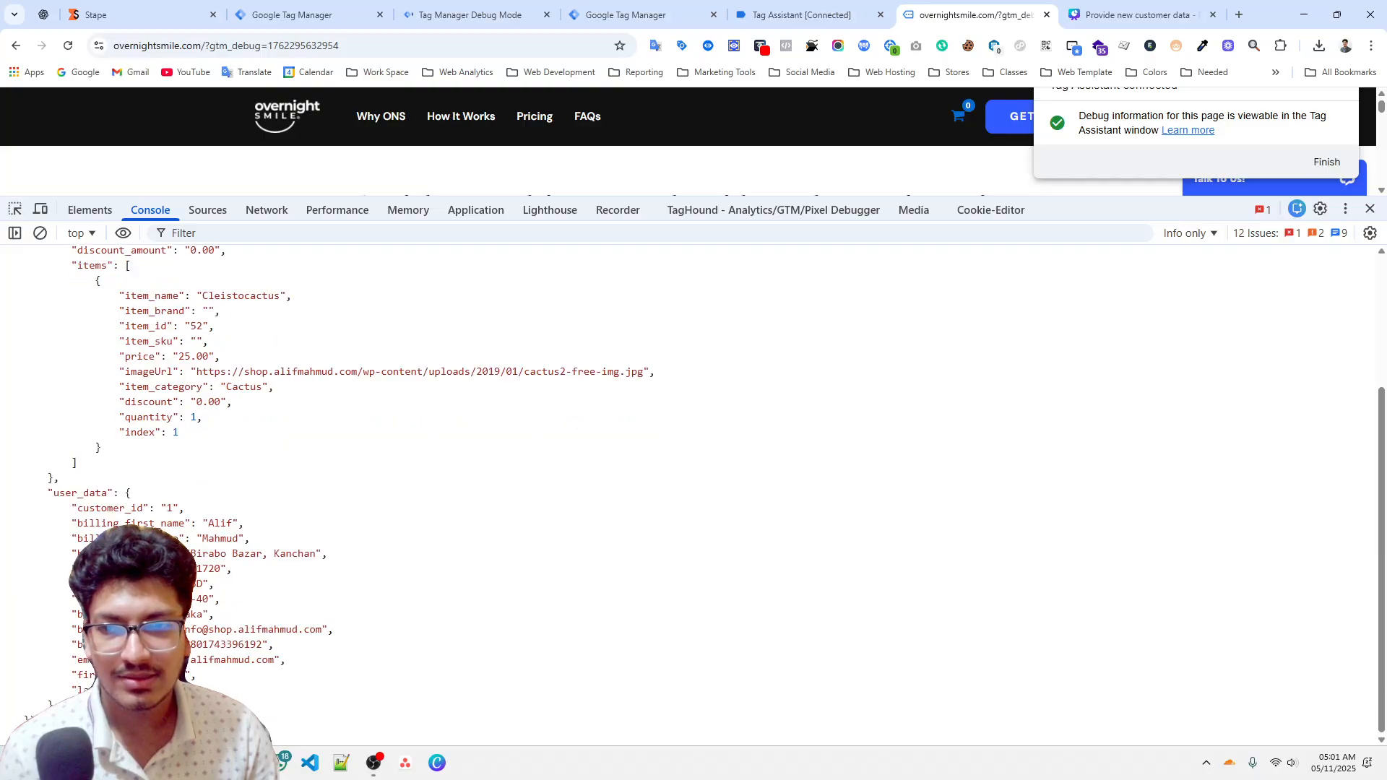
pyautogui.press('Return')
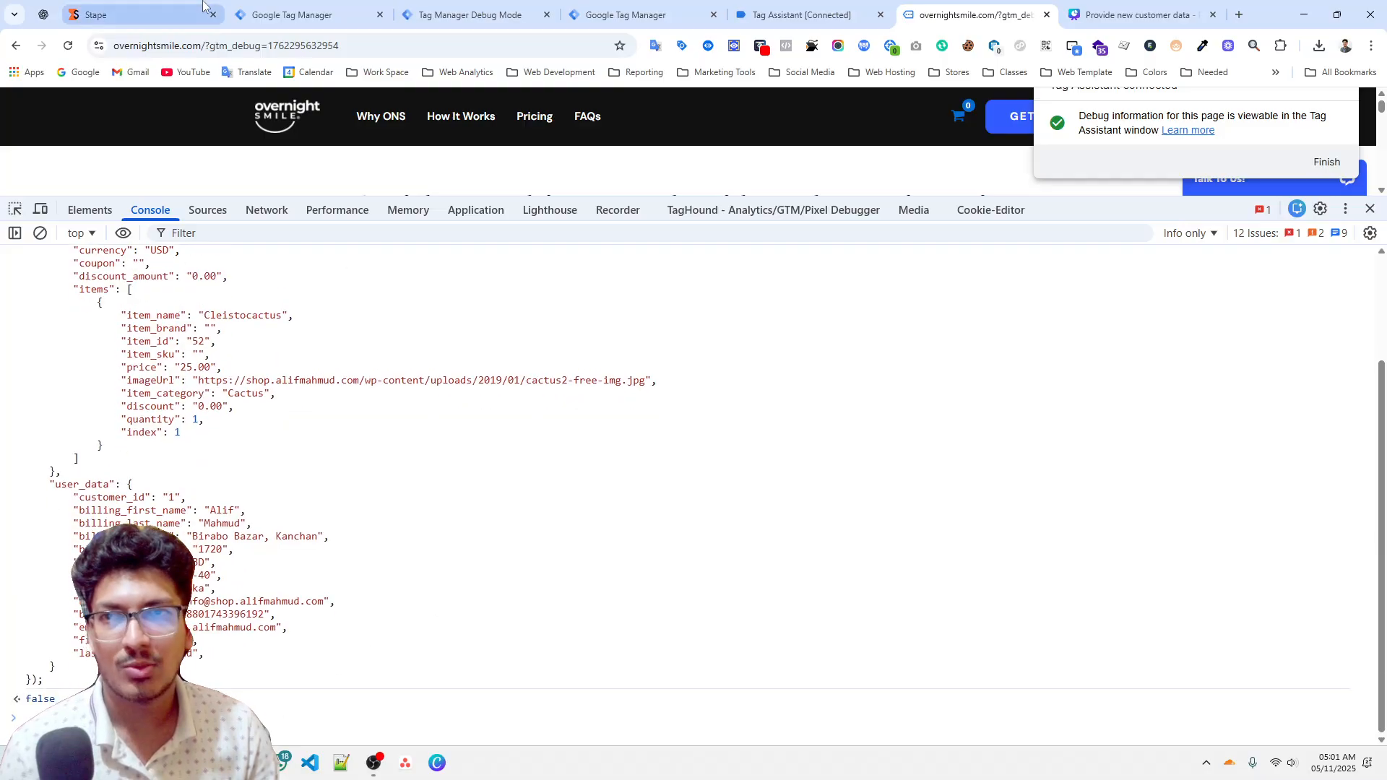
# Check which tags fired for the new purchase event in the server preview.
pyautogui.click(181, 8)
pyautogui.click(459, 9)
pyautogui.click(121, 219)
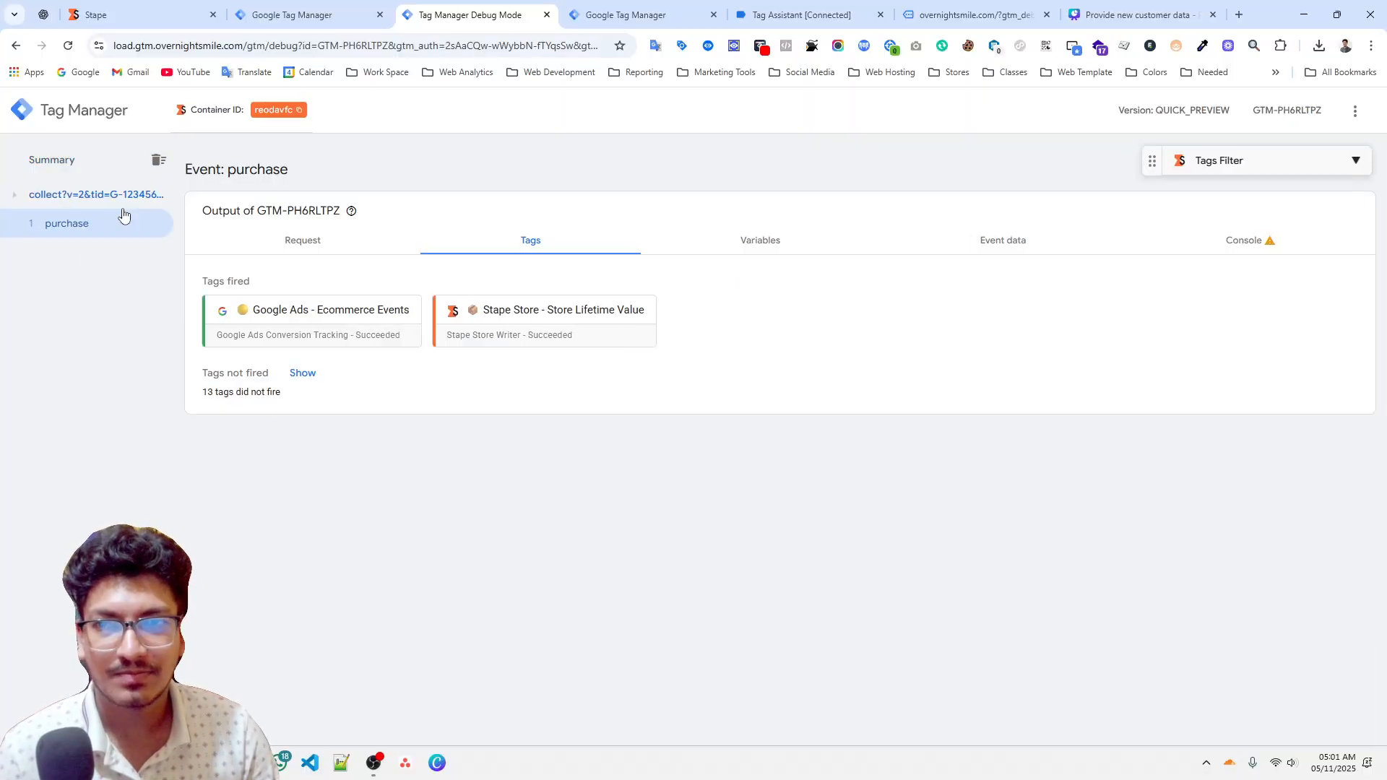
# Reload the Stape Store page and examine the stored fields of the customer's email document.
pyautogui.click(310, 13)
pyautogui.click(188, 6)
pyautogui.rightClick(262, 363)
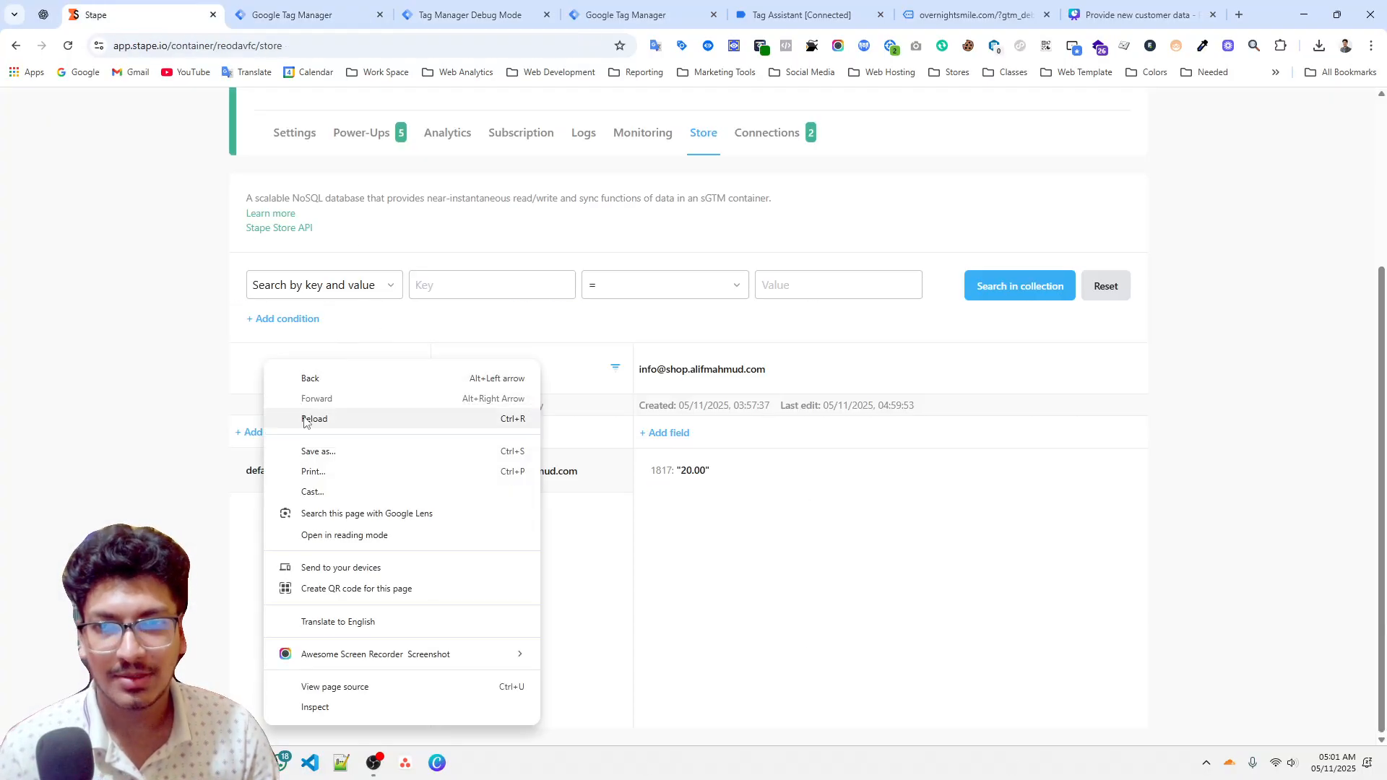
pyautogui.click(307, 418)
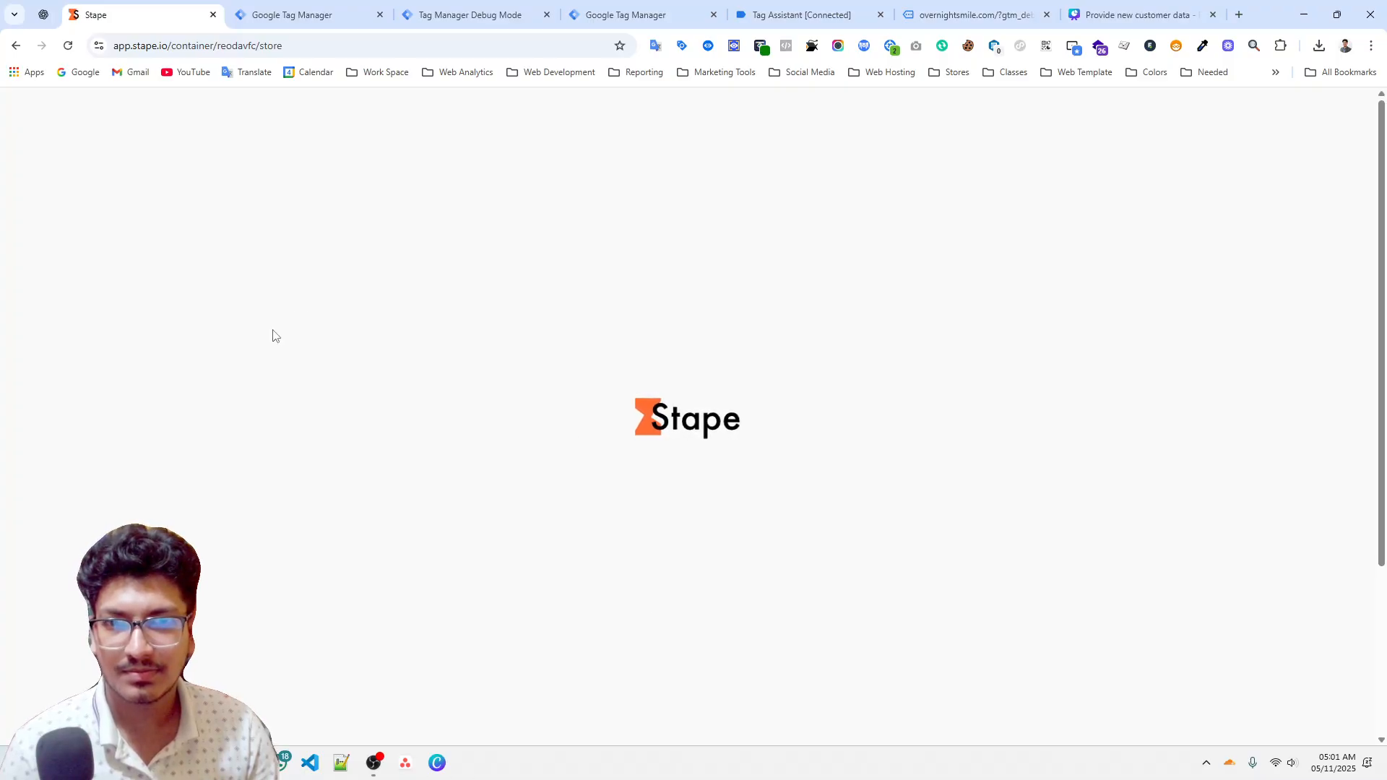
pyautogui.scroll(-3, 724, 570)
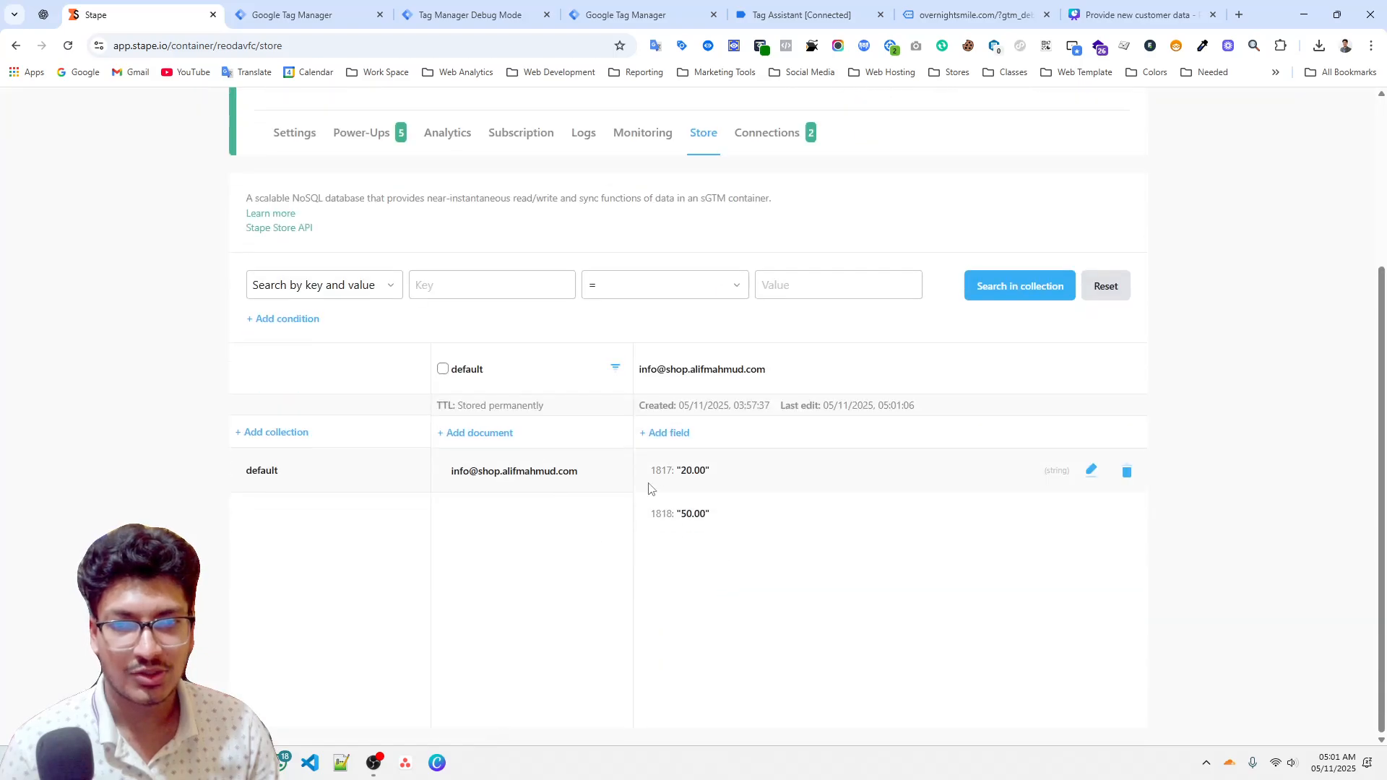
pyautogui.doubleClick(668, 474)
pyautogui.click(661, 521)
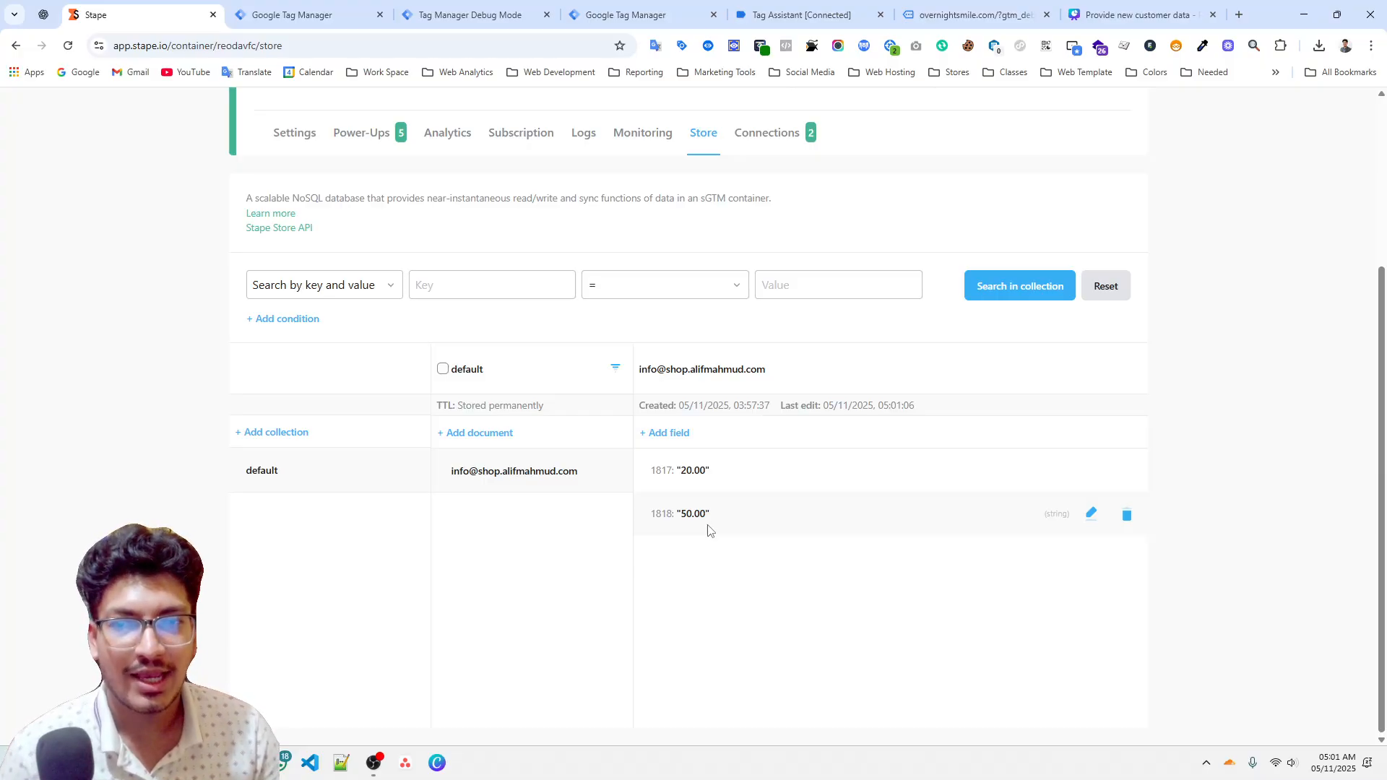
pyautogui.moveTo(721, 474); pyautogui.dragTo(653, 469)
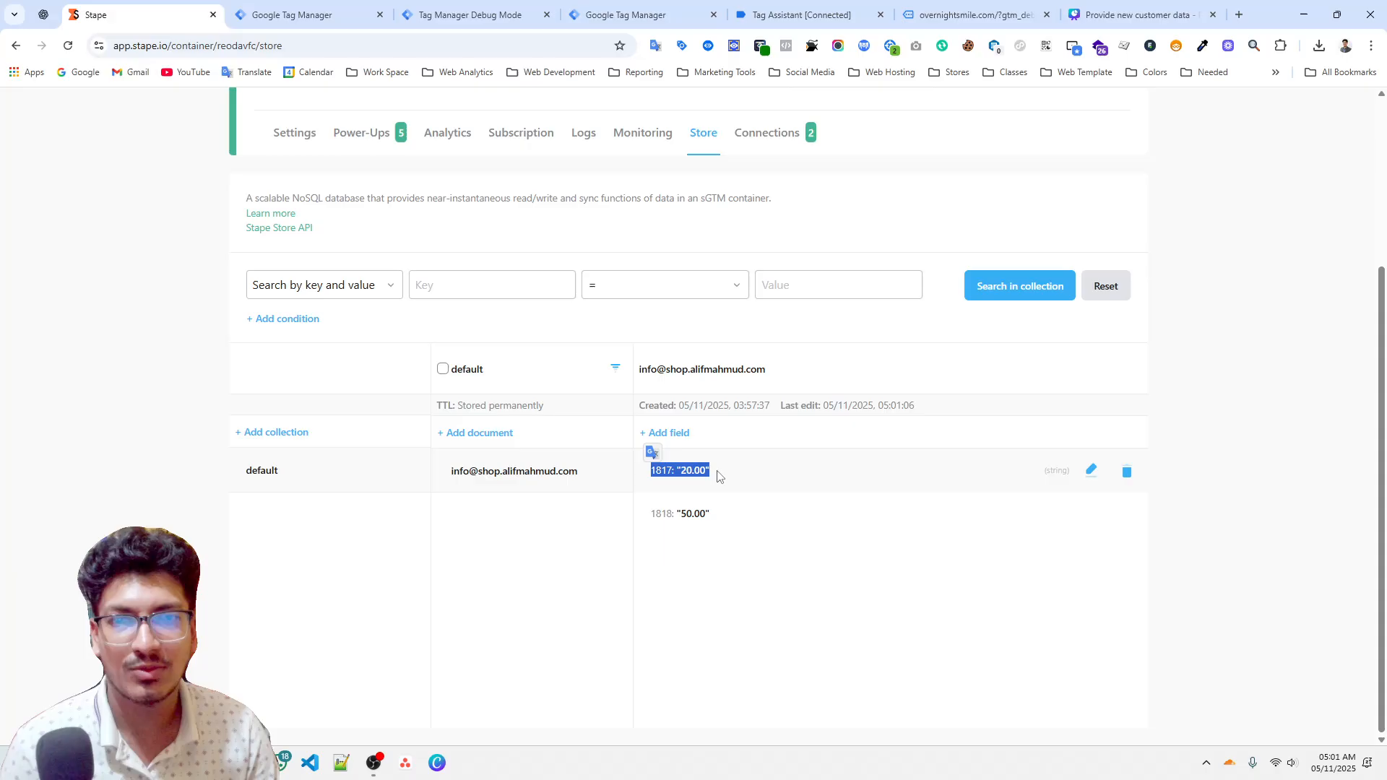
pyautogui.click(682, 474)
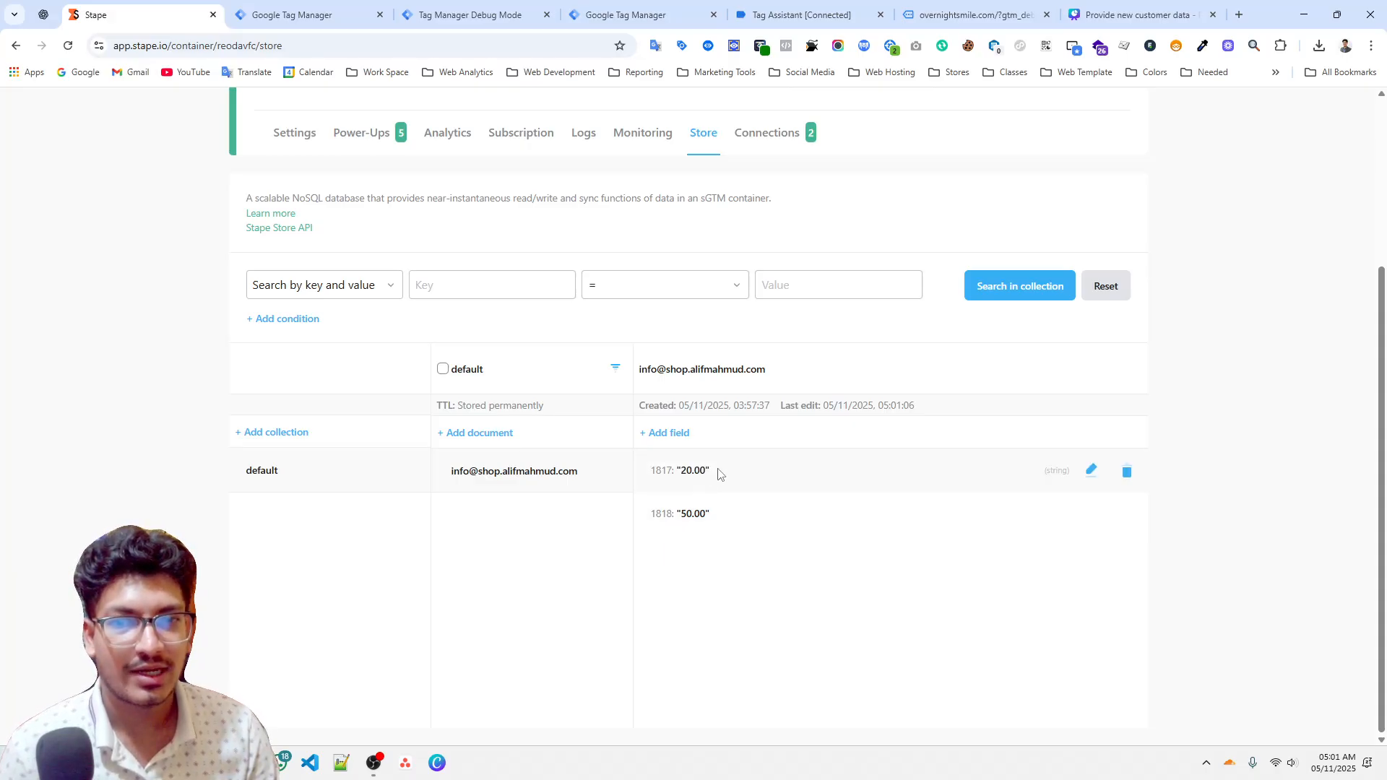
pyautogui.moveTo(717, 474); pyautogui.dragTo(638, 475)
pyautogui.click(705, 517)
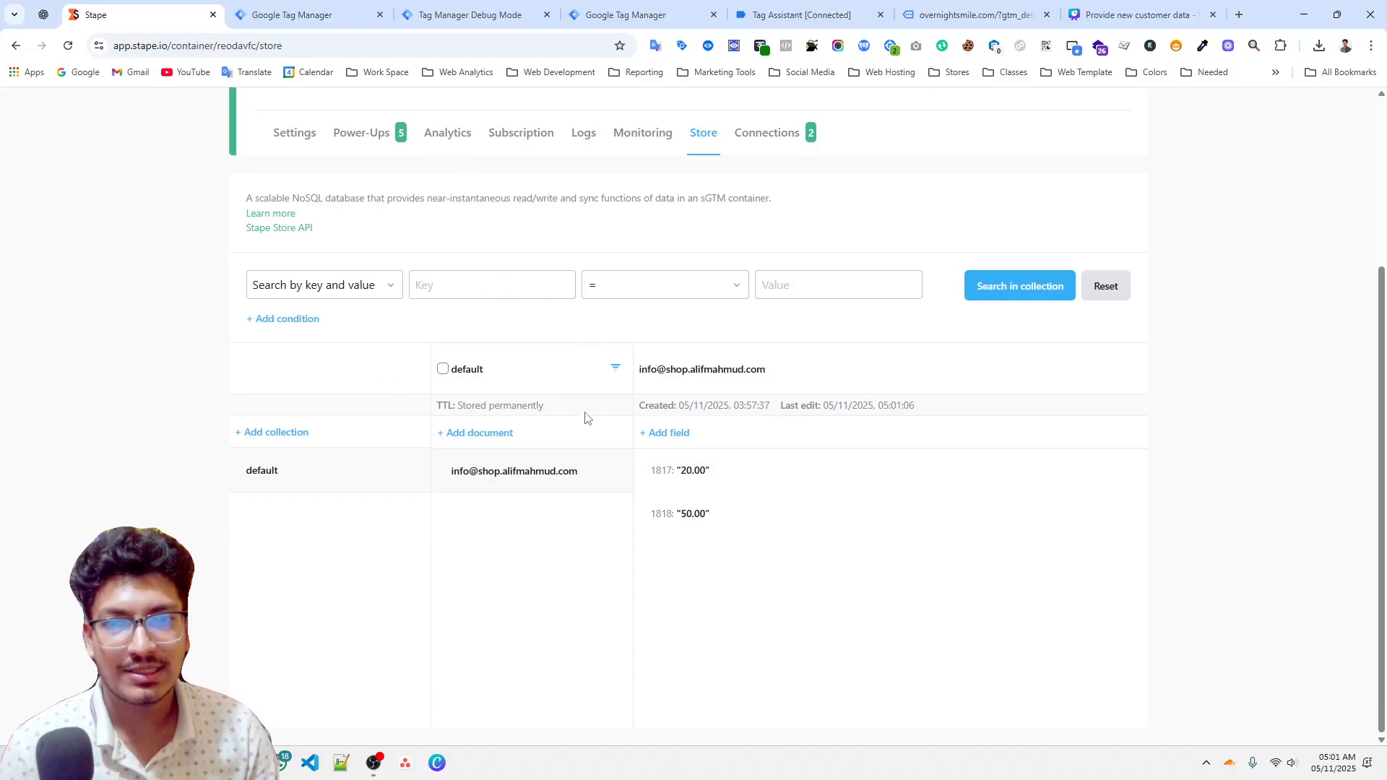
# Delete the customer email document from the default collection.
pyautogui.click(443, 470)
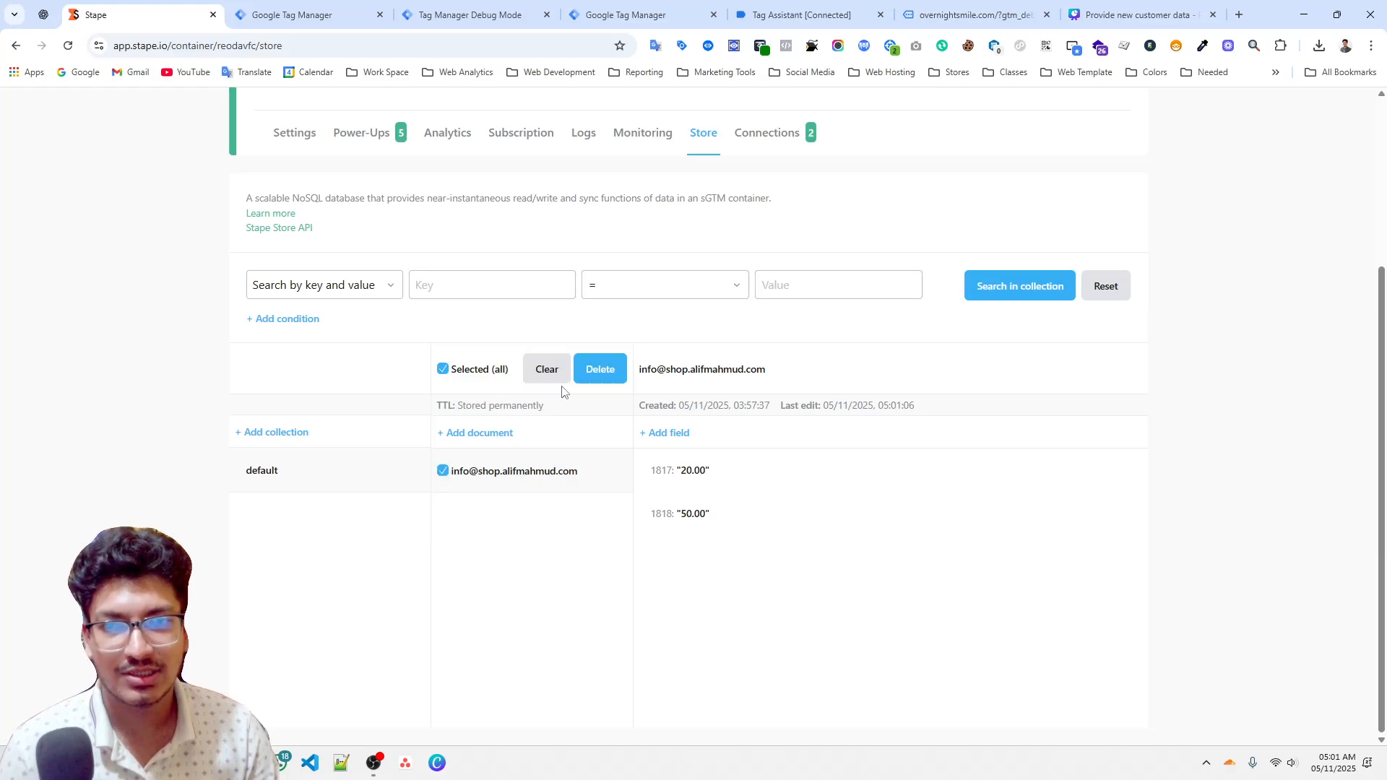
pyautogui.click(600, 369)
pyautogui.click(786, 552)
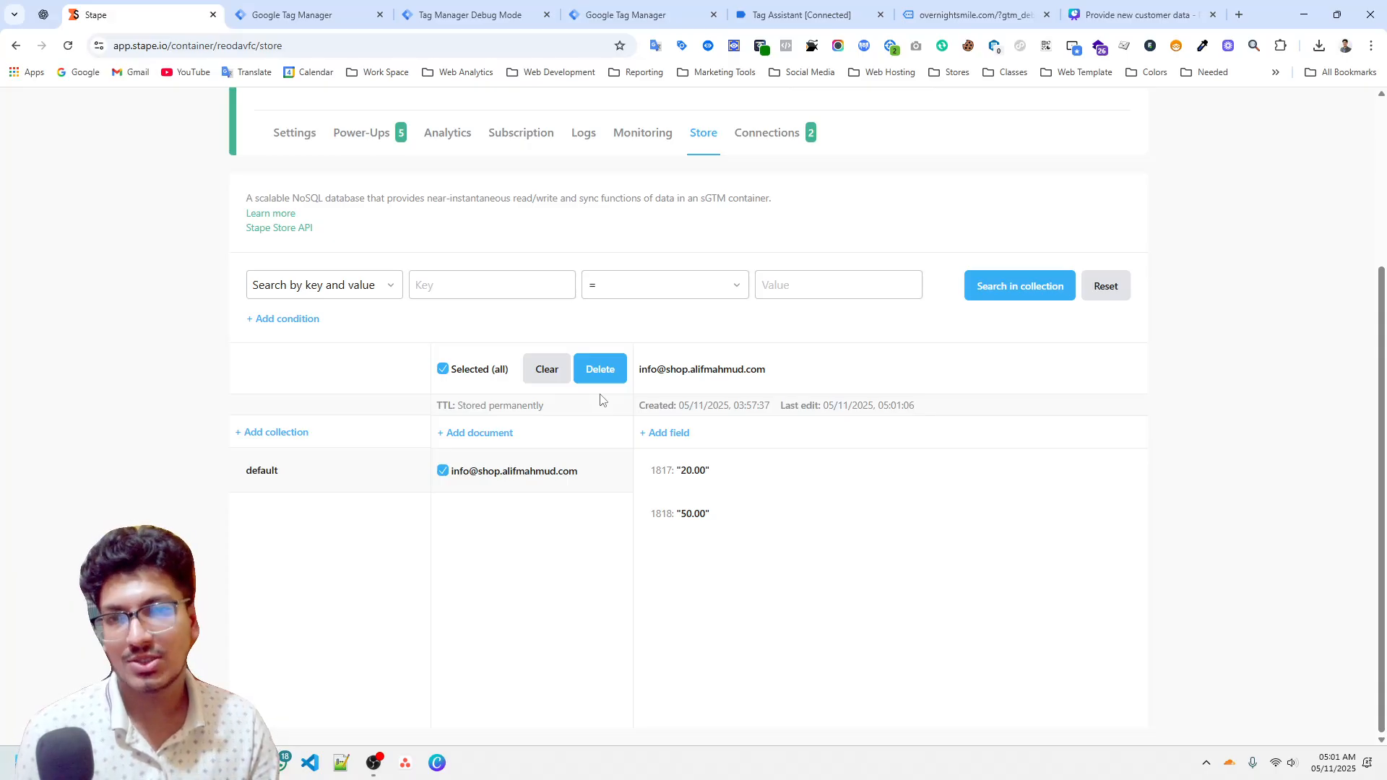
pyautogui.click(603, 372)
pyautogui.click(838, 552)
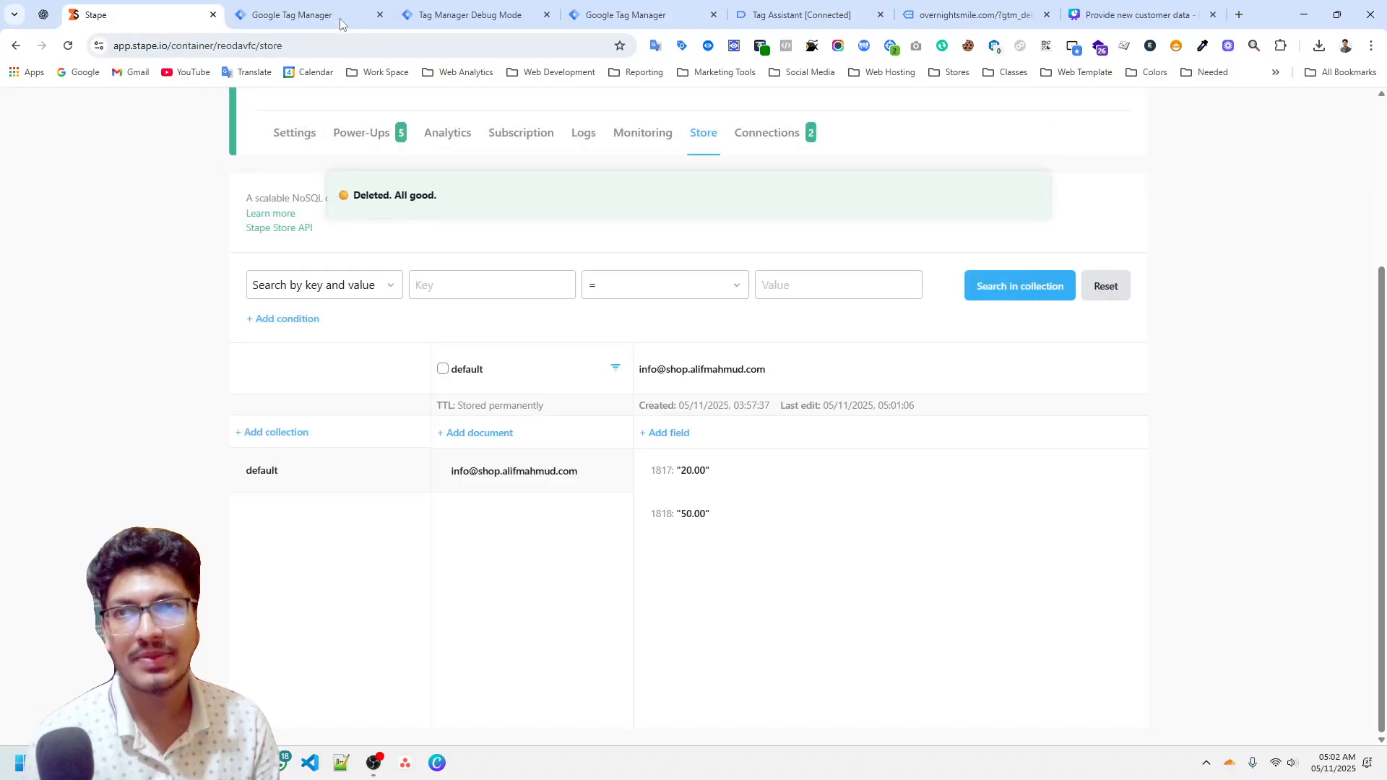
# Browse the workspace's tags, the Stape Store tag and the installed tag and variable templates.
pyautogui.click(340, 18)
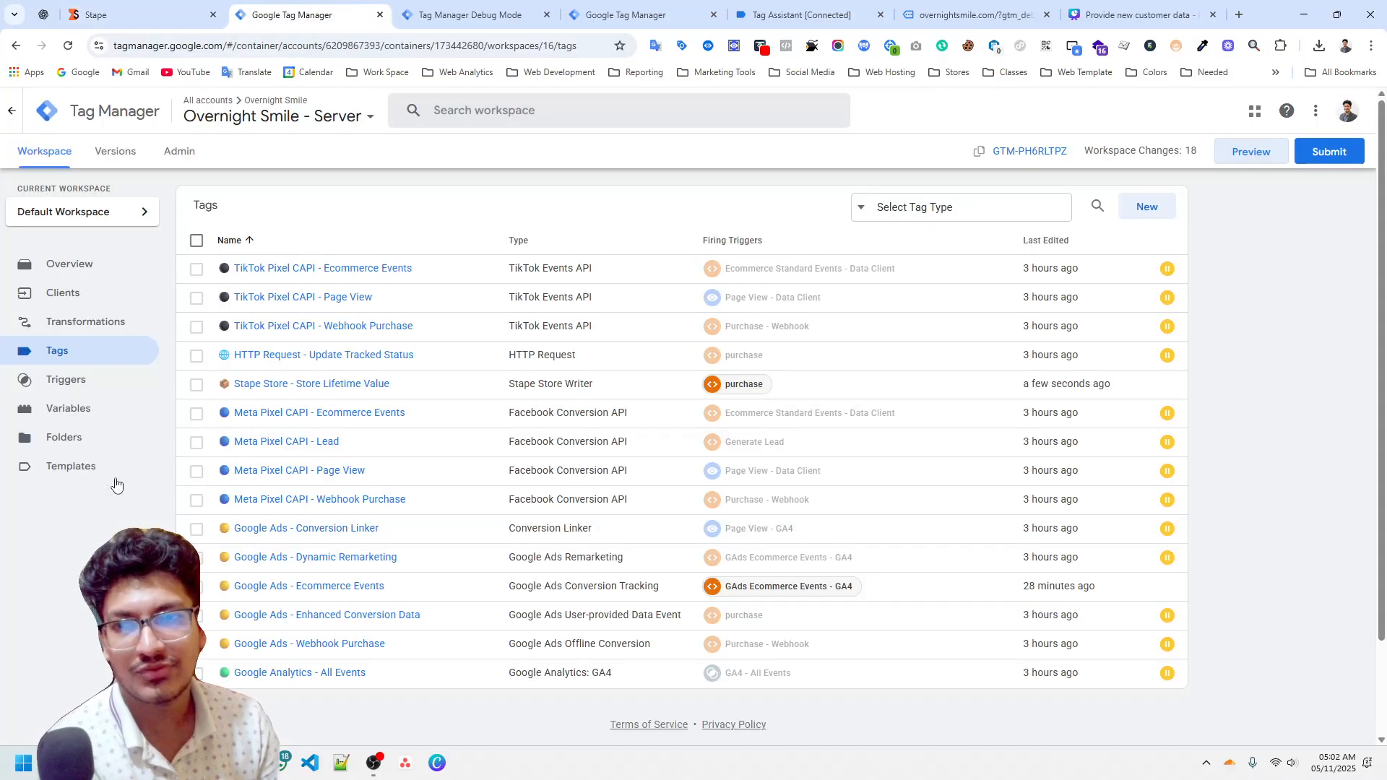
pyautogui.click(79, 413)
pyautogui.click(59, 468)
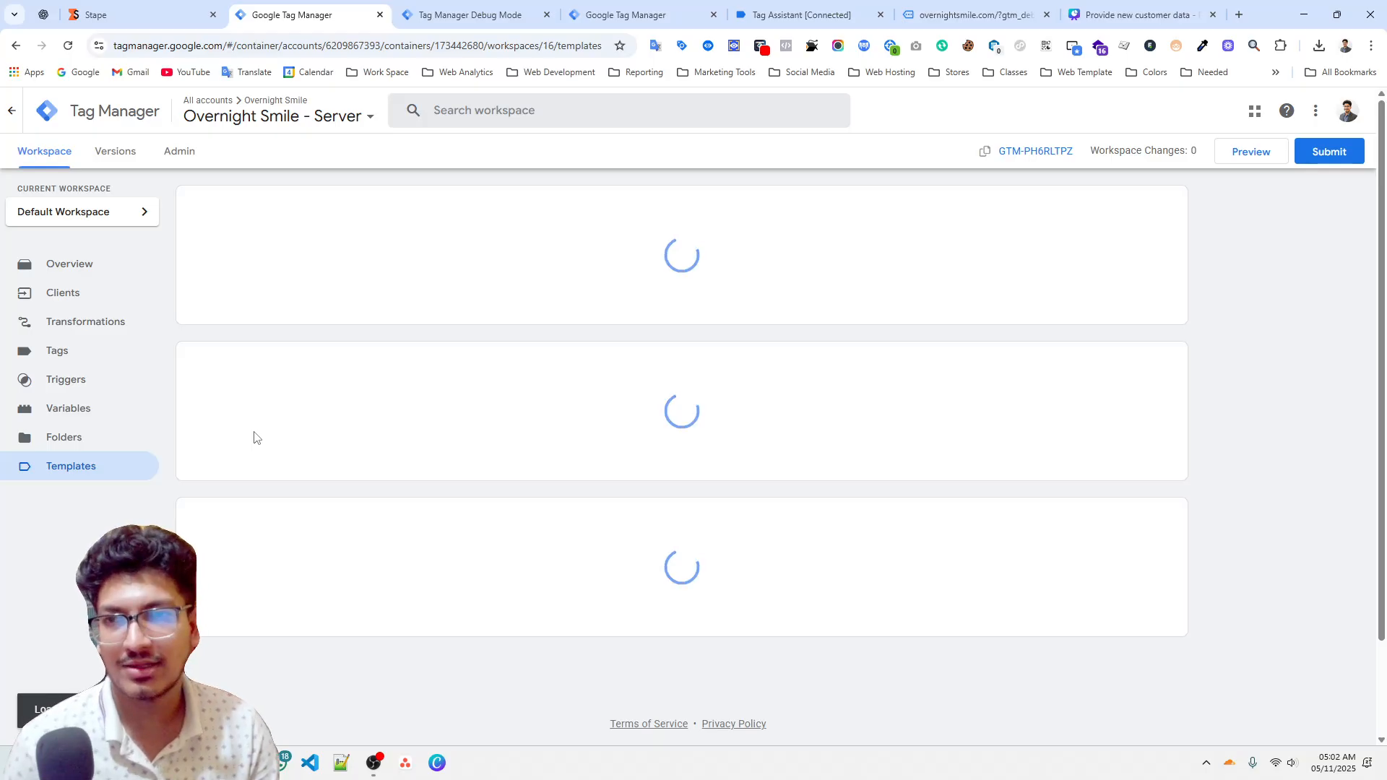
pyautogui.click(108, 365)
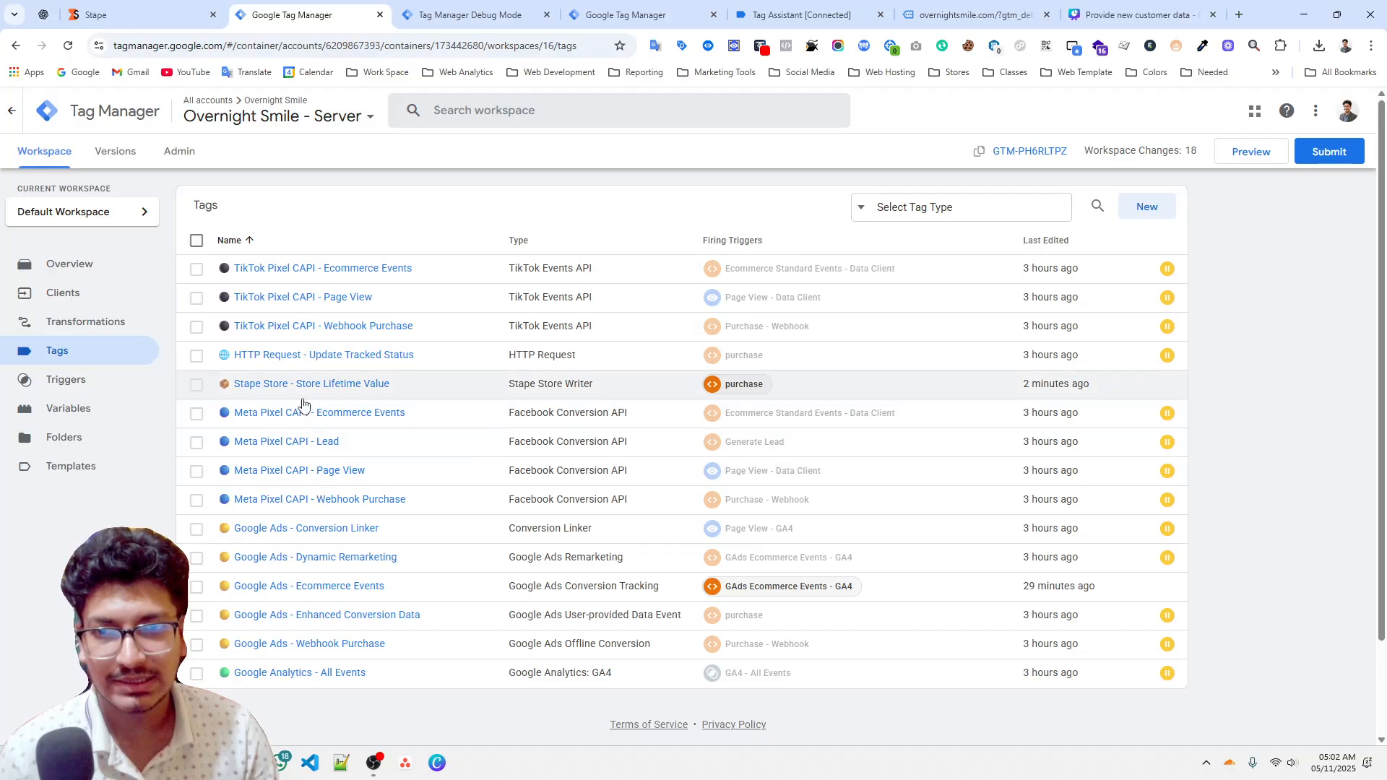
pyautogui.click(332, 384)
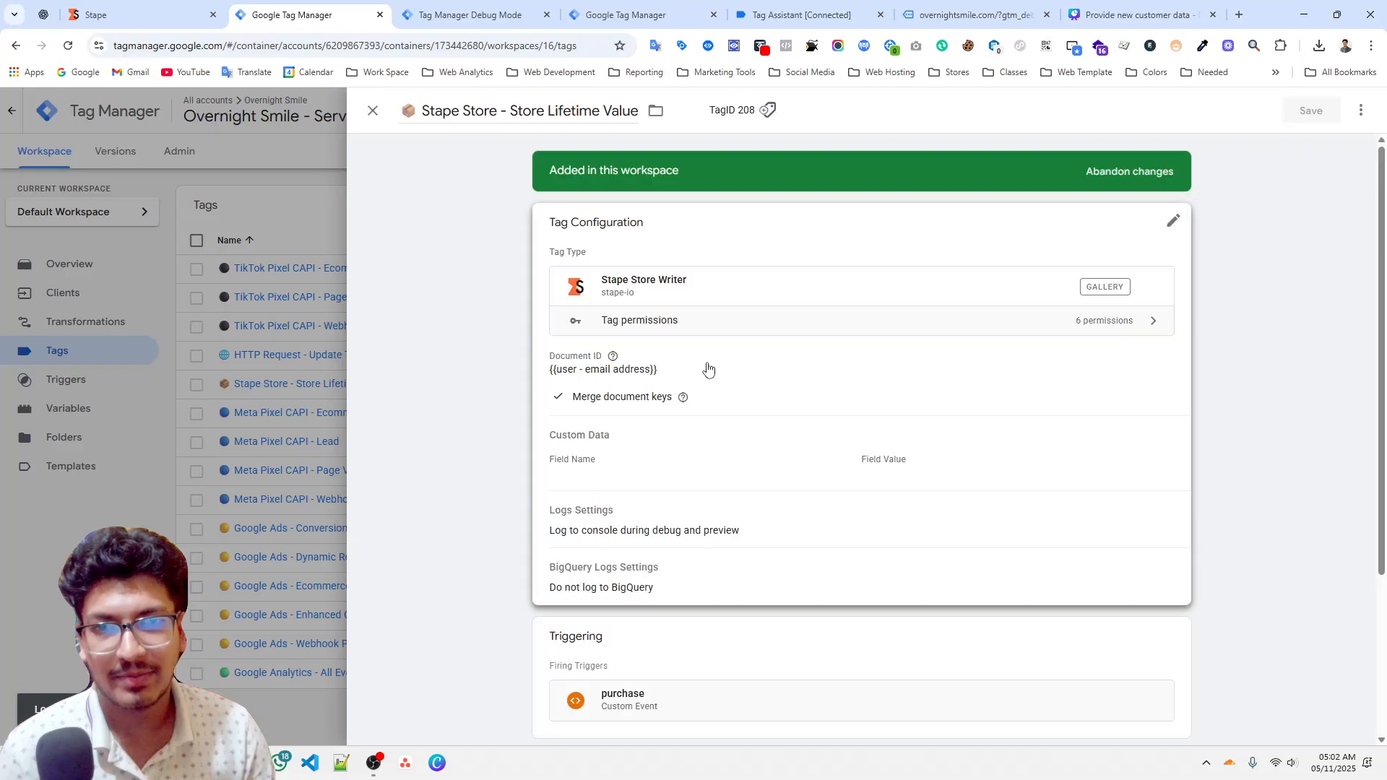
pyautogui.click(191, 431)
pyautogui.click(126, 466)
pyautogui.scroll(-3, 145, 455)
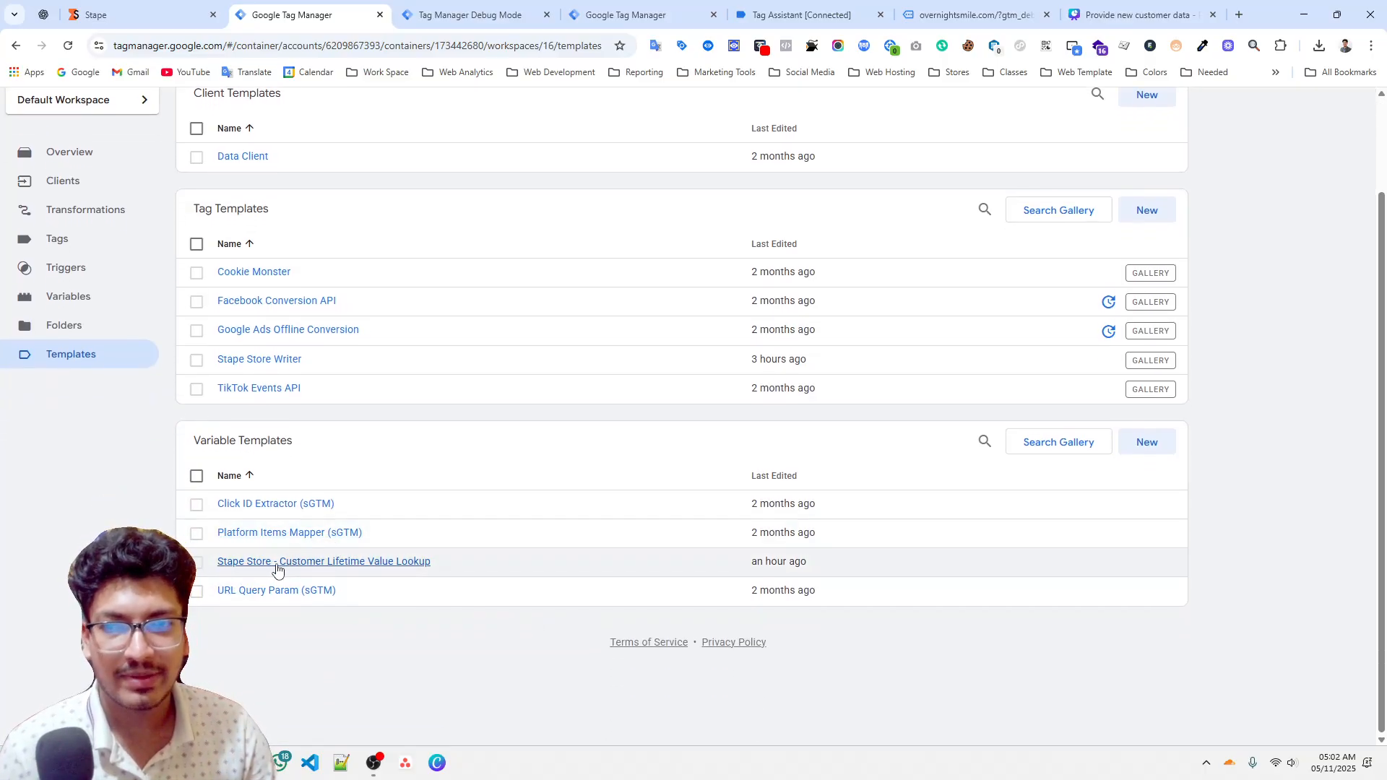
# Create a new user-defined variable of type Stape Store - Customer Lifetime Value Lookup.
pyautogui.click(102, 299)
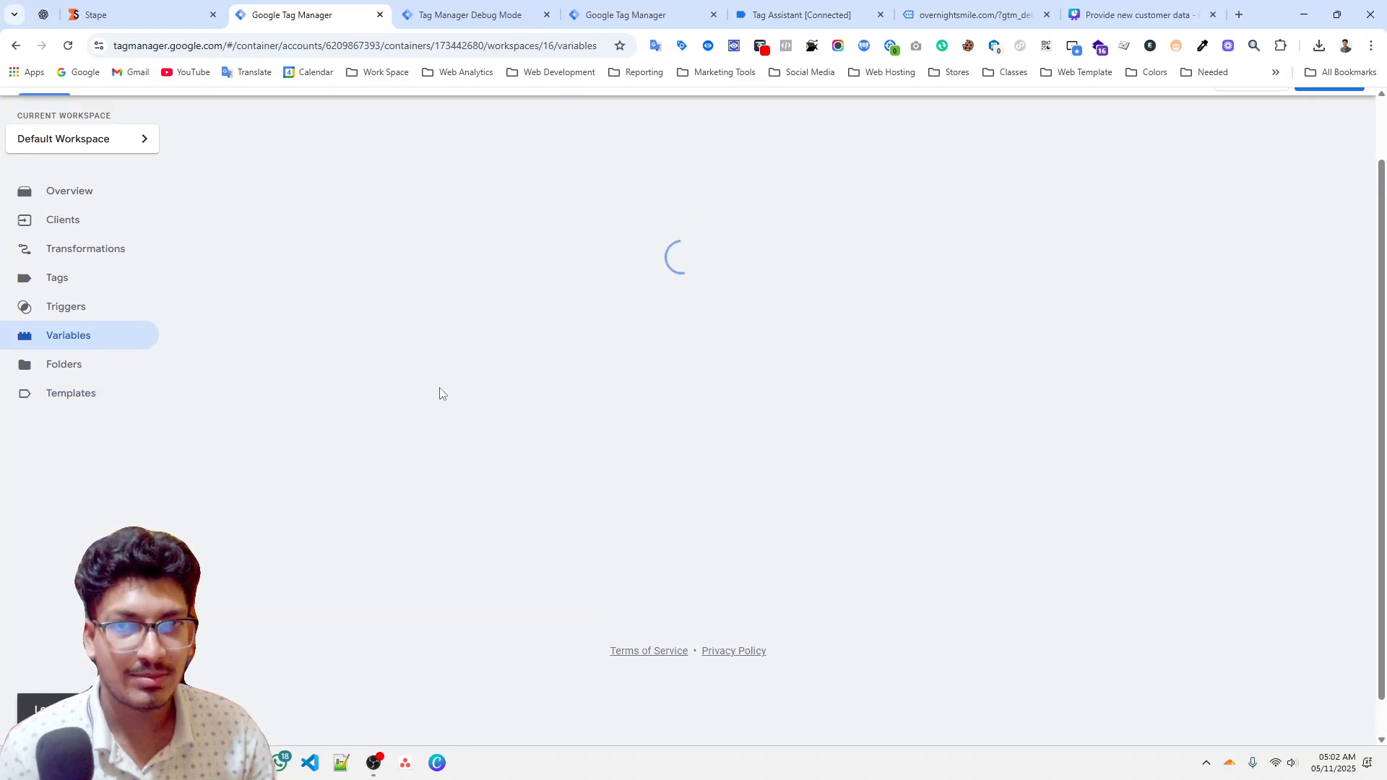
pyautogui.scroll(2, 780, 347)
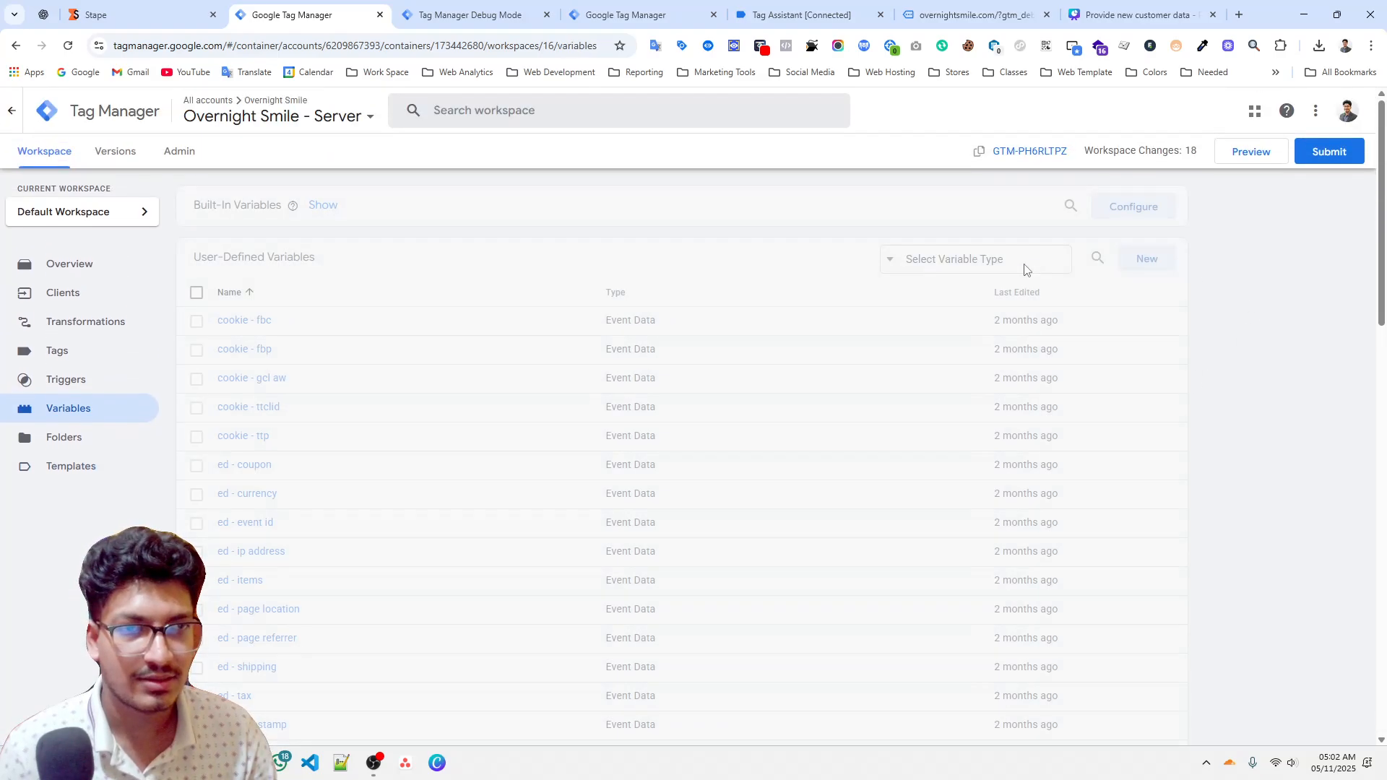
pyautogui.click(1146, 186)
pyautogui.click(910, 177)
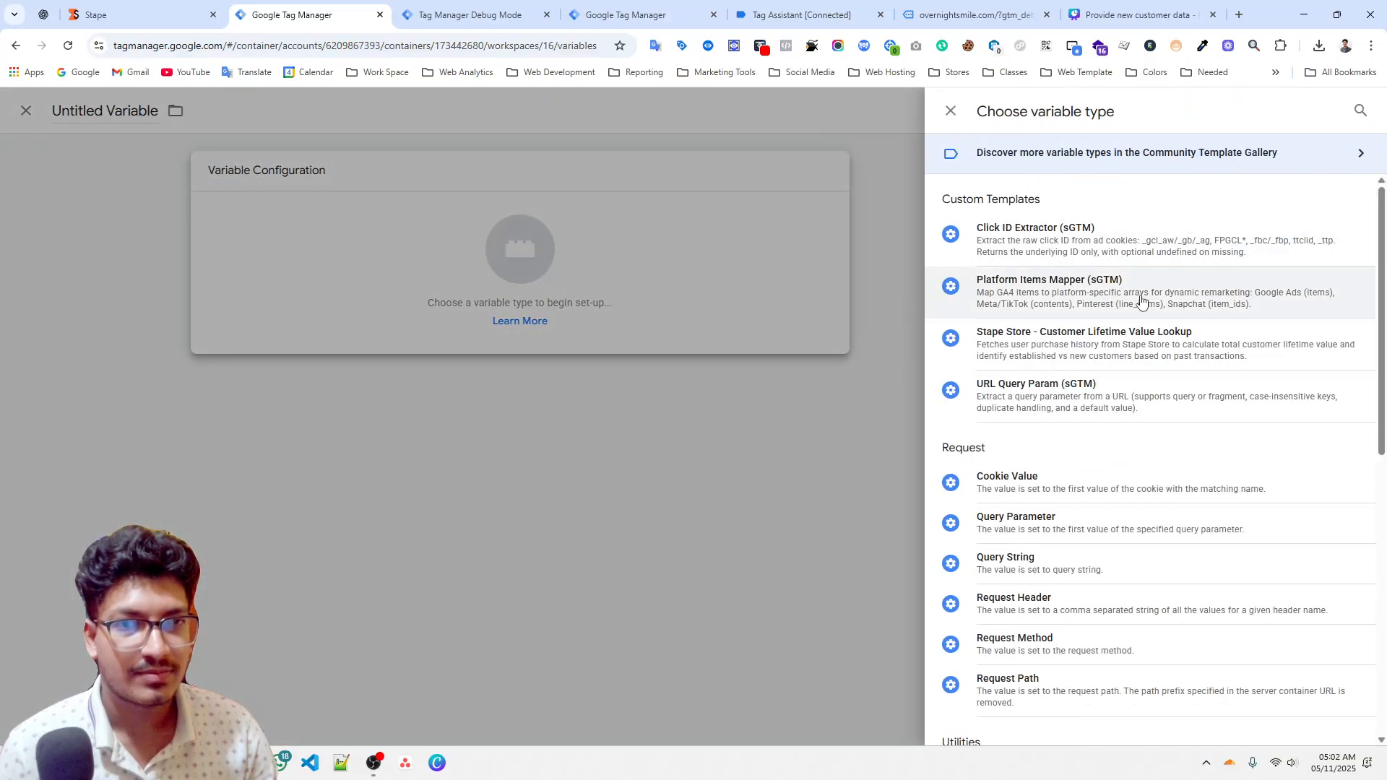
pyautogui.click(1127, 339)
pyautogui.click(641, 354)
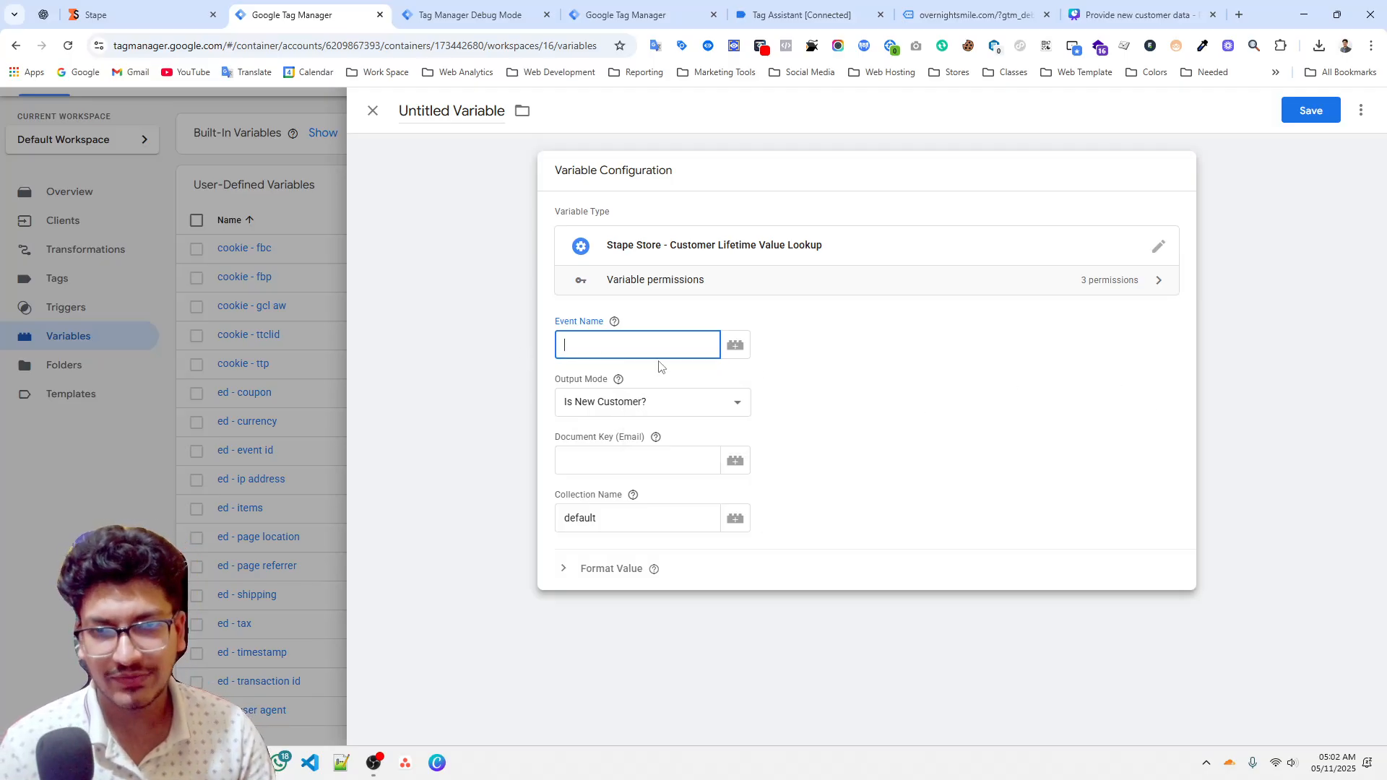
# Set the variable's event name to purchase, matching the event shown in the server preview.
pyautogui.click(493, 14)
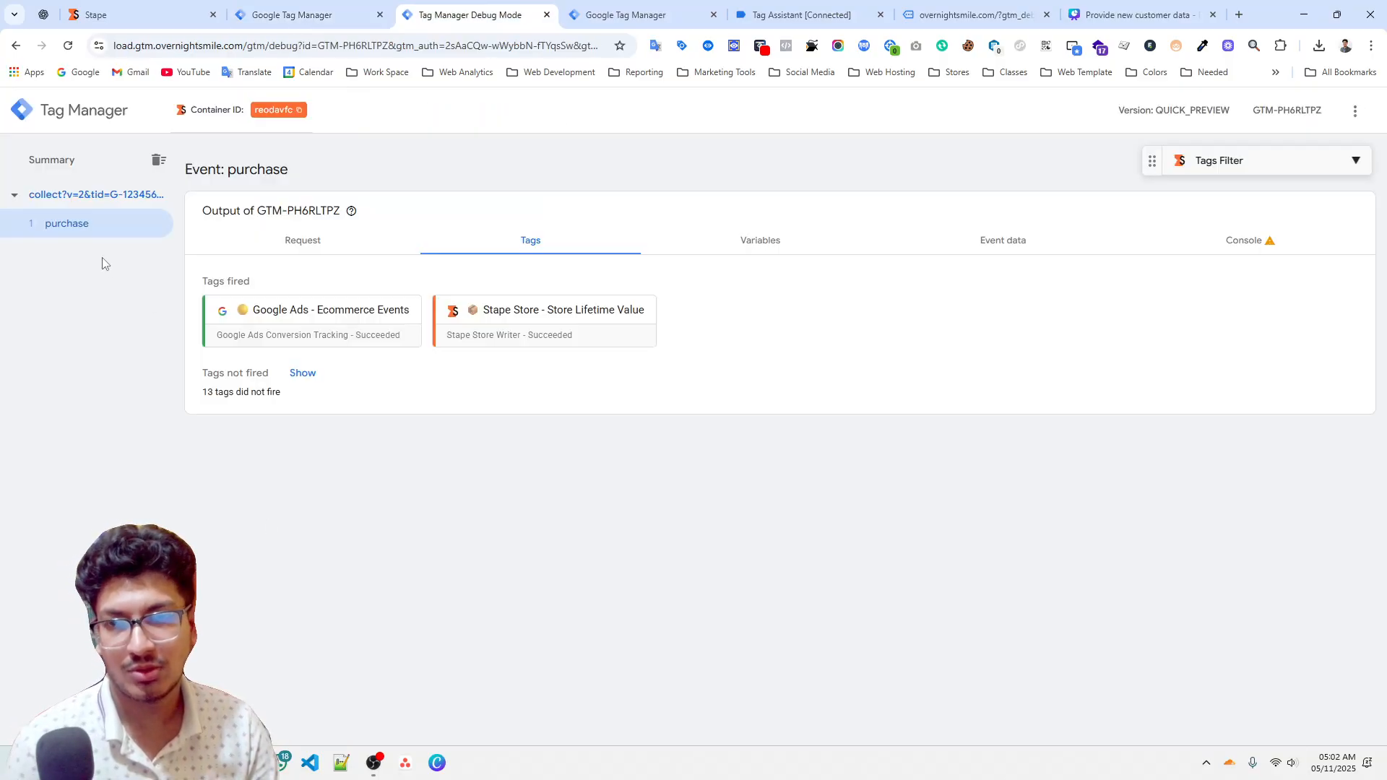
pyautogui.click(278, 15)
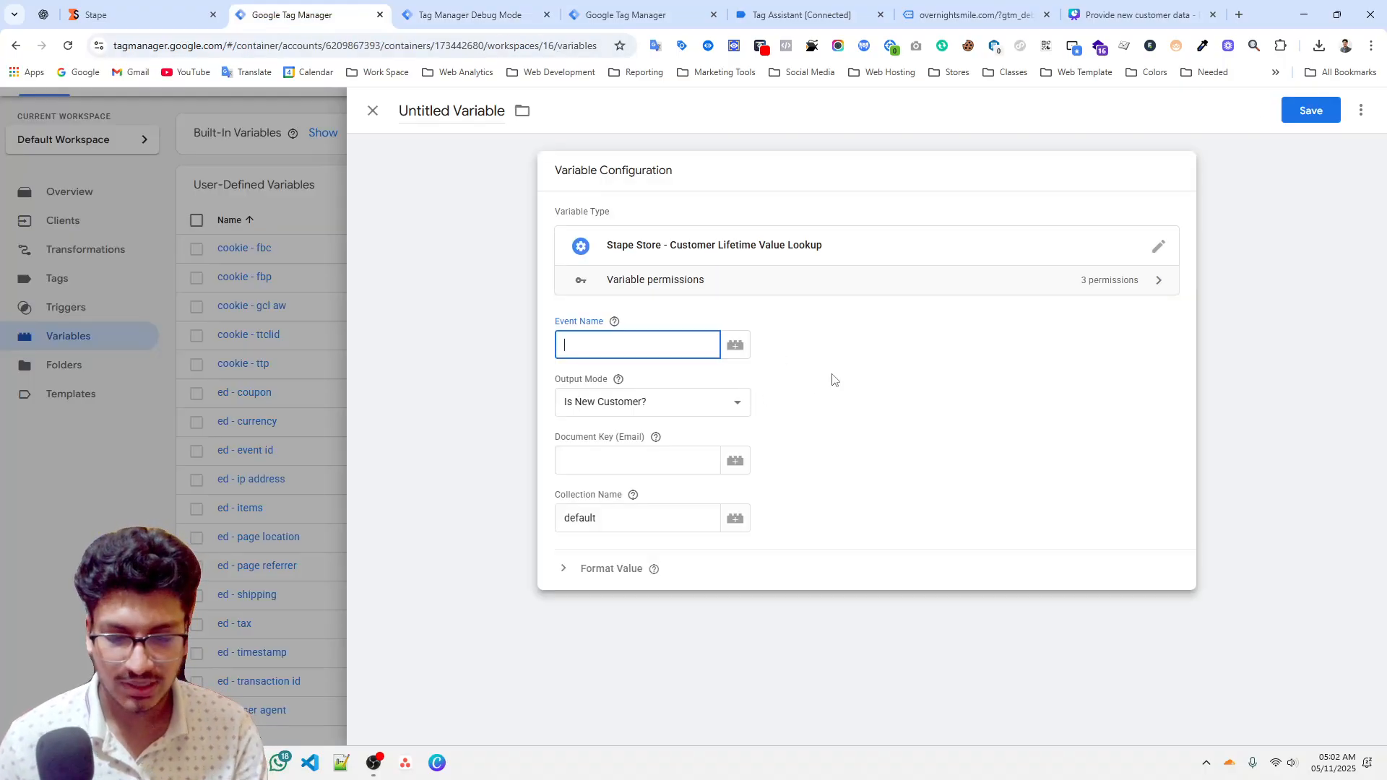
pyautogui.write('purchase')
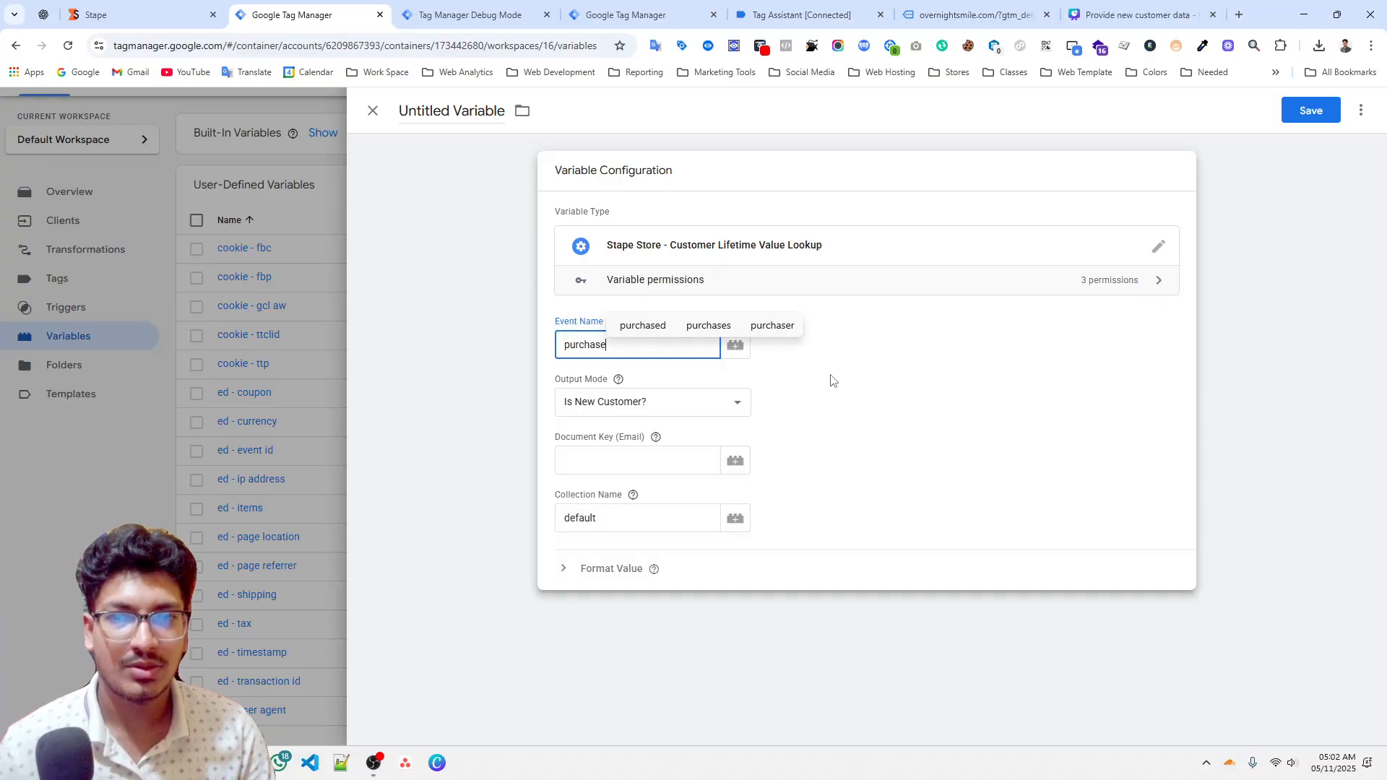
pyautogui.press('Tab')
pyautogui.click(662, 351)
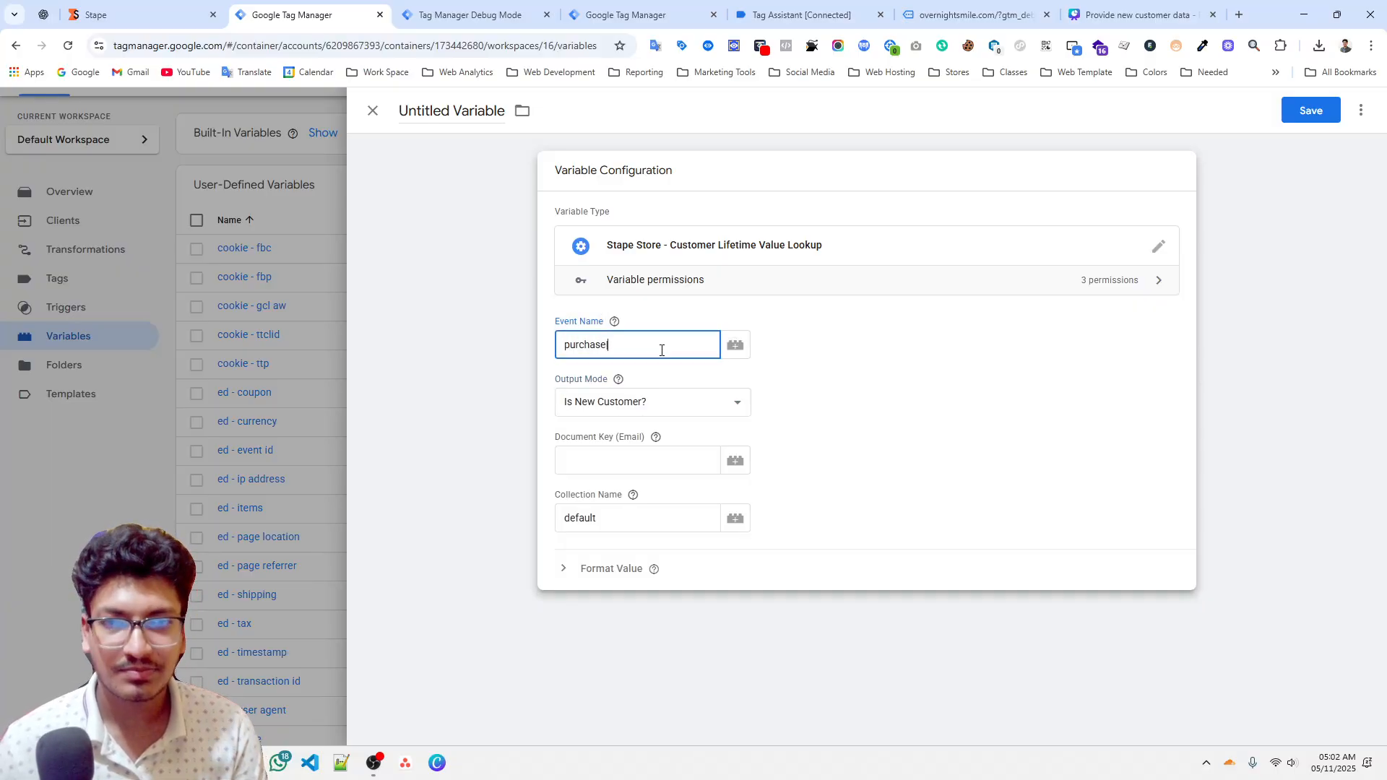
pyautogui.click(960, 402)
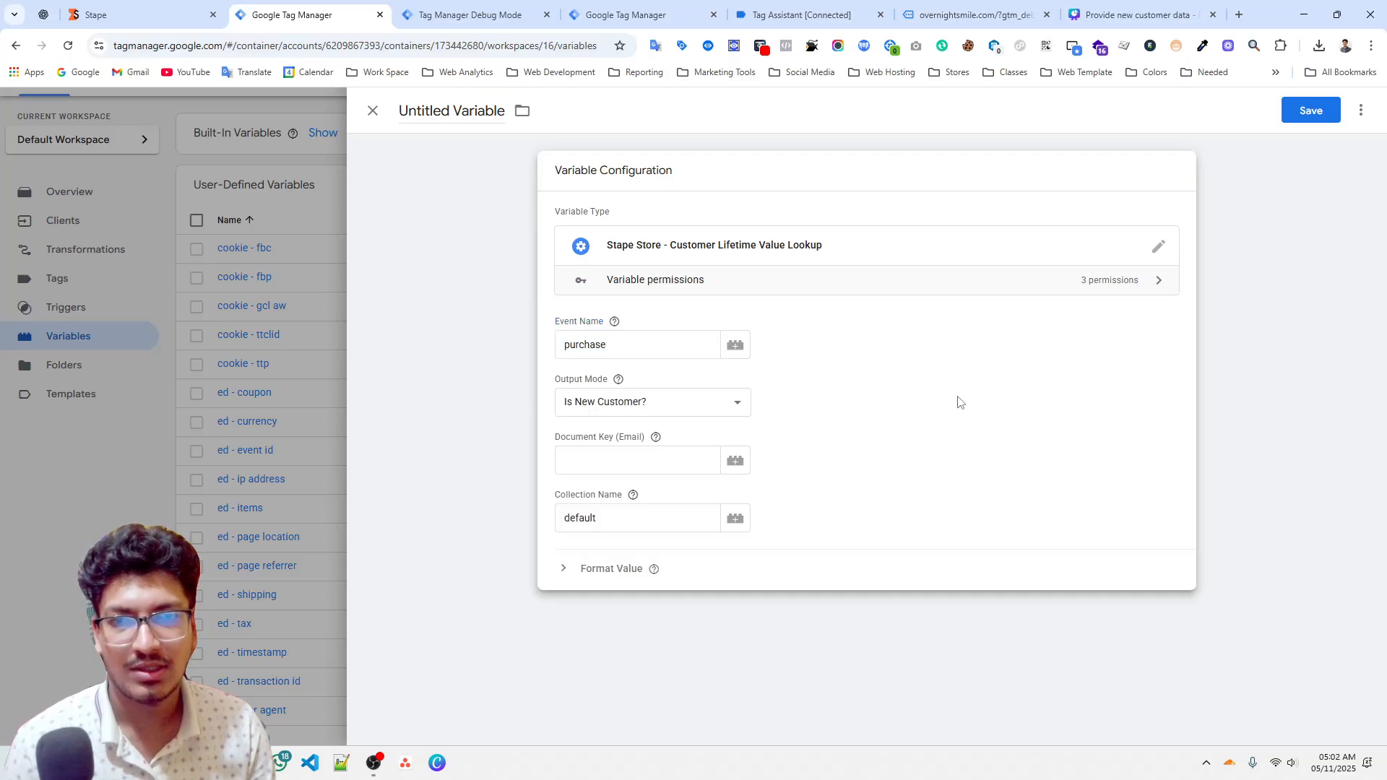
# Set the output mode to Is New Customer? and the document key to the {{user - email address}} variable.
pyautogui.click(576, 409)
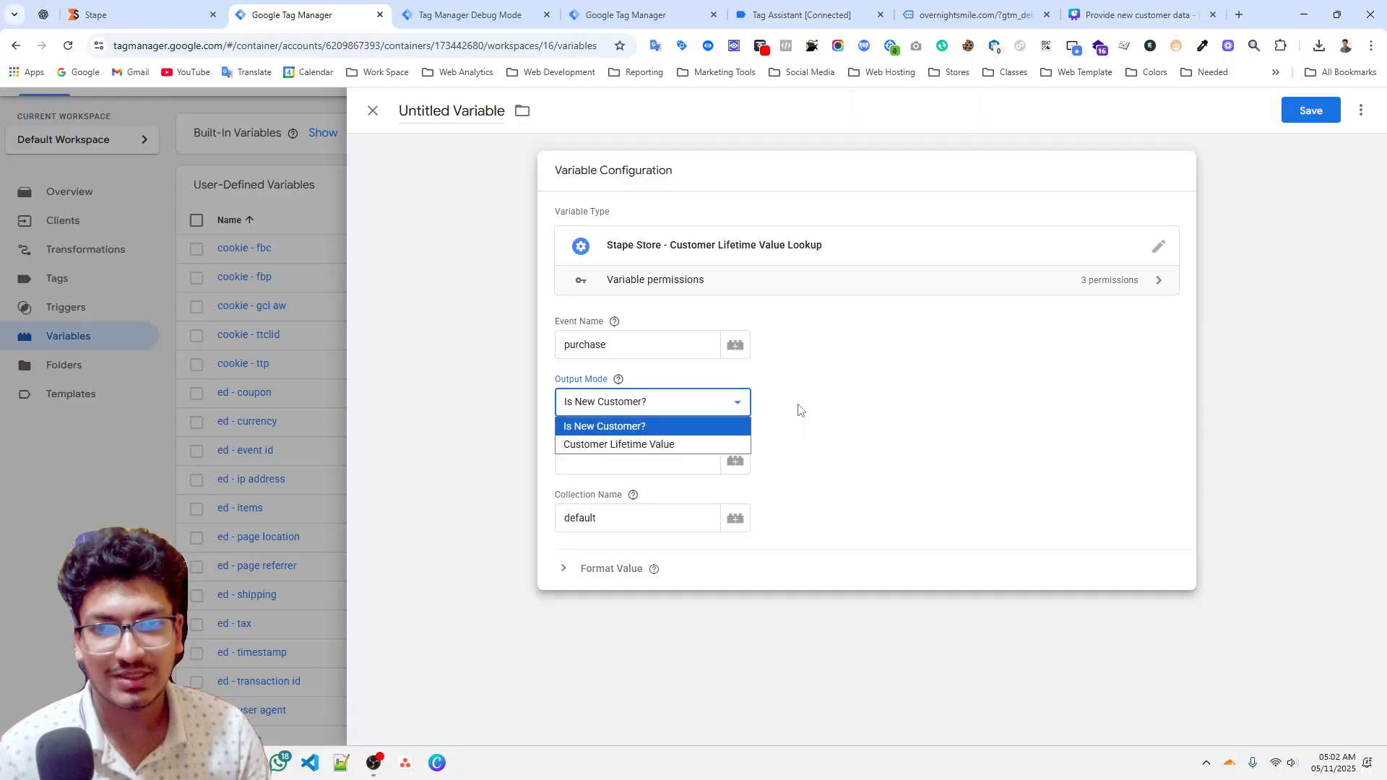
pyautogui.click(658, 427)
pyautogui.click(633, 412)
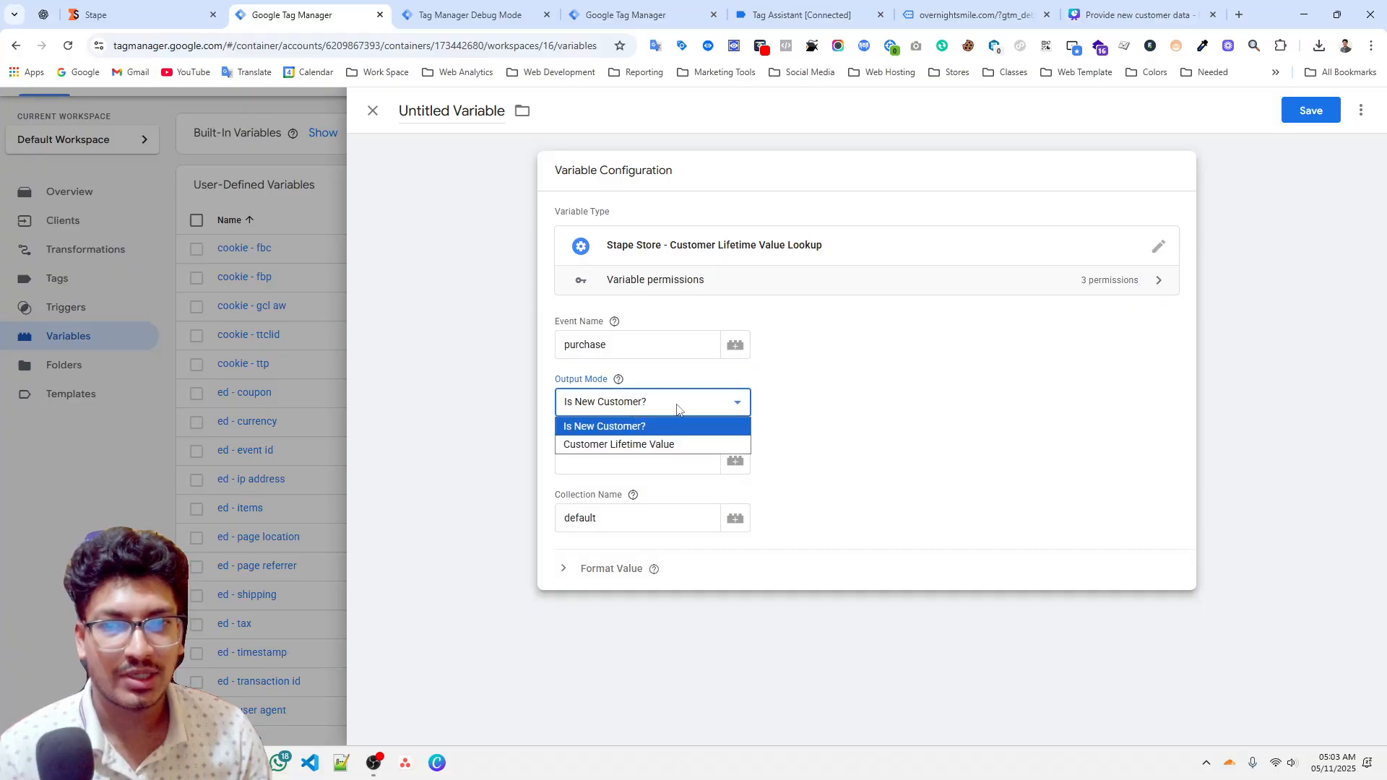
pyautogui.click(626, 426)
pyautogui.click(608, 466)
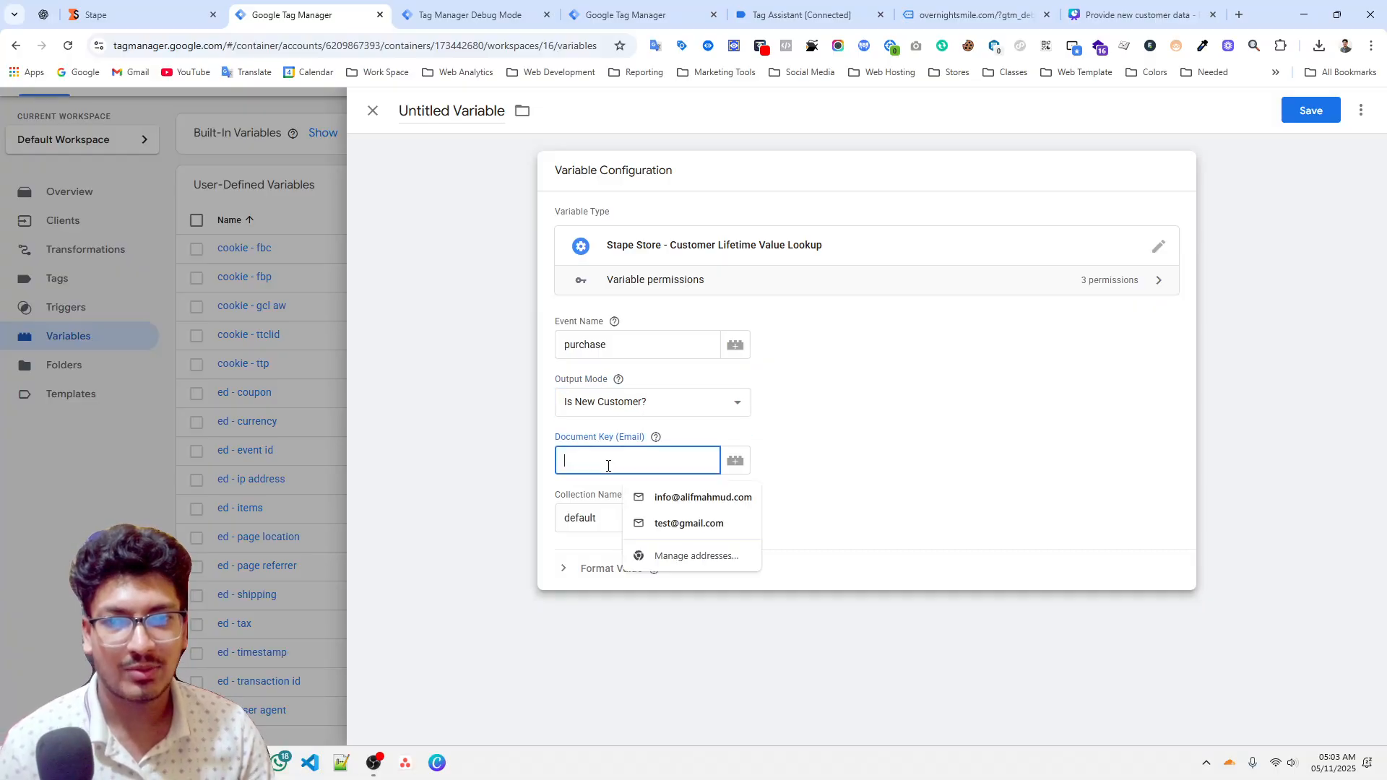
pyautogui.write('{{ema')
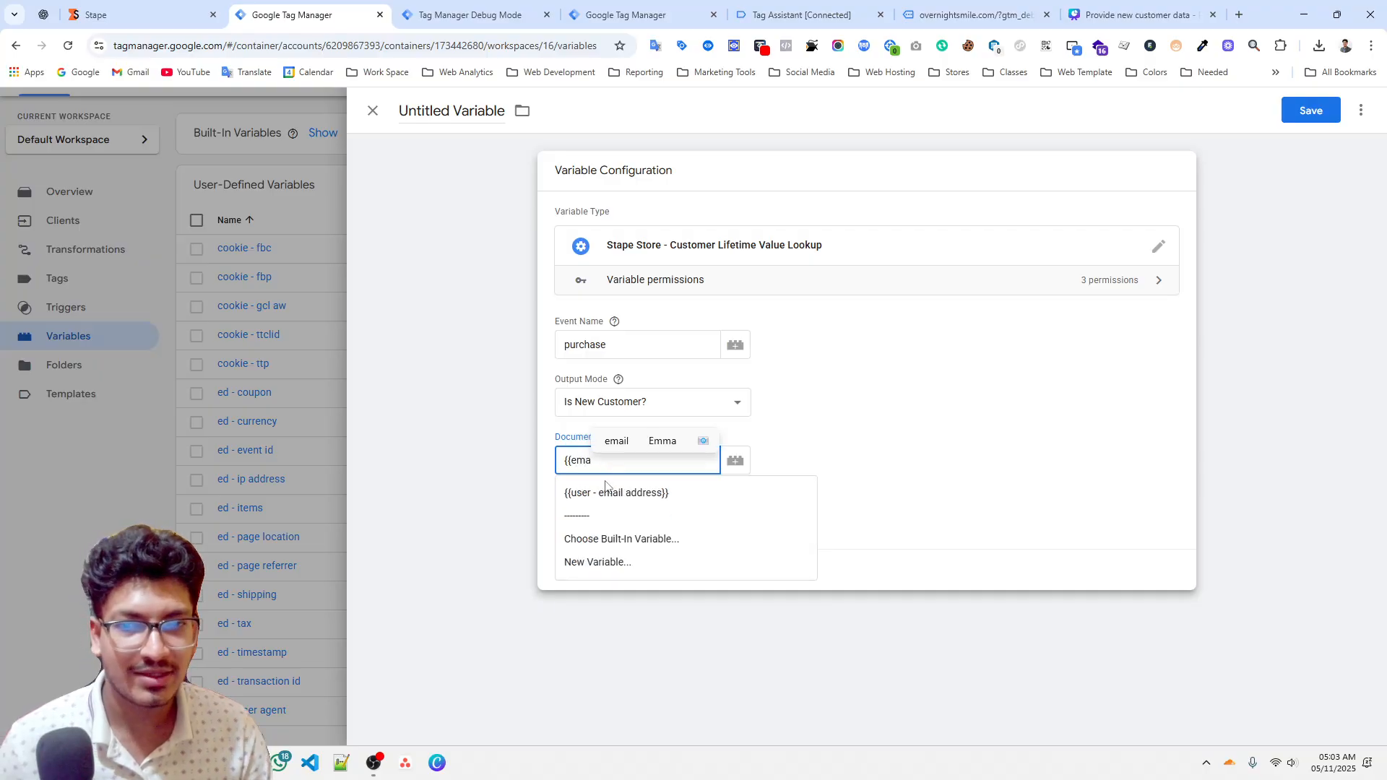
pyautogui.click(606, 490)
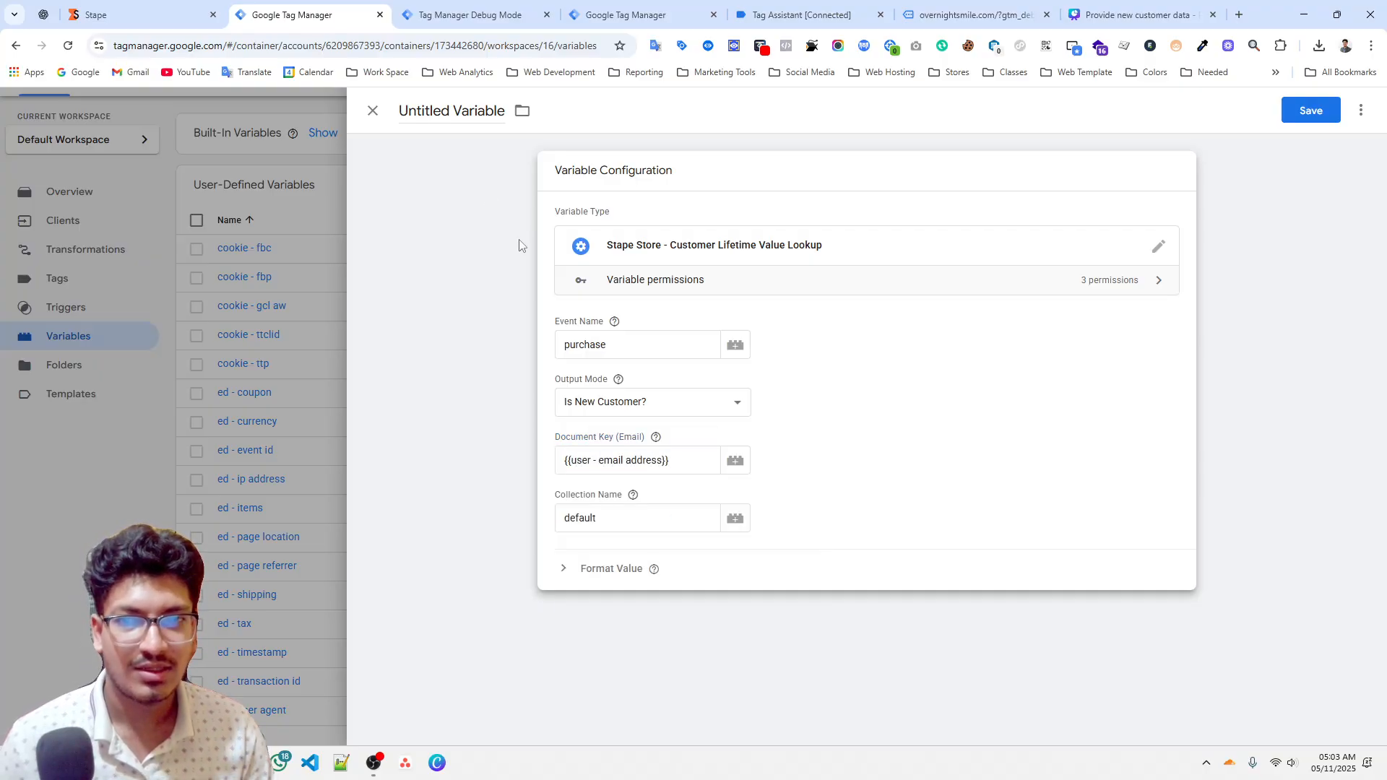
# Name the variable "stape store - is new customer".
pyautogui.click(453, 108)
pyautogui.write('stape')
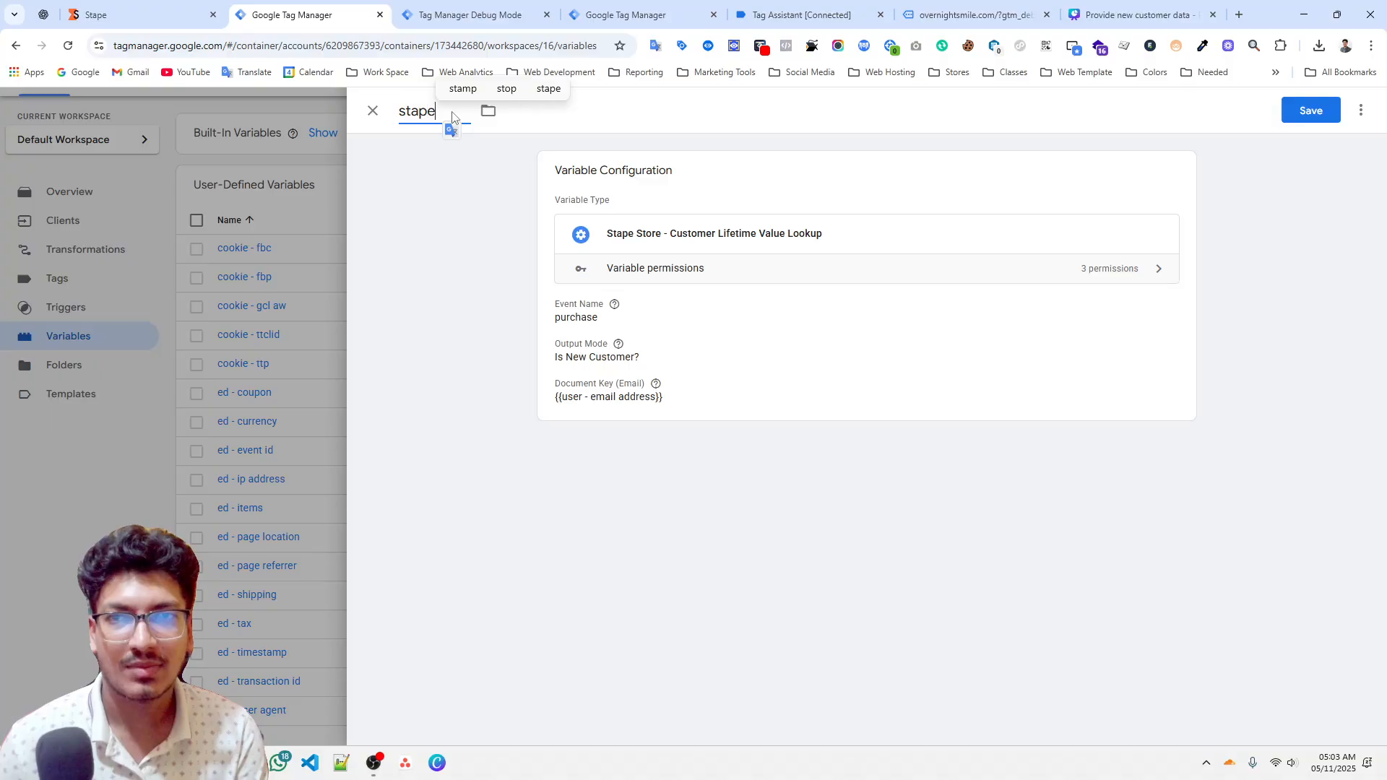
pyautogui.write(' store - ')
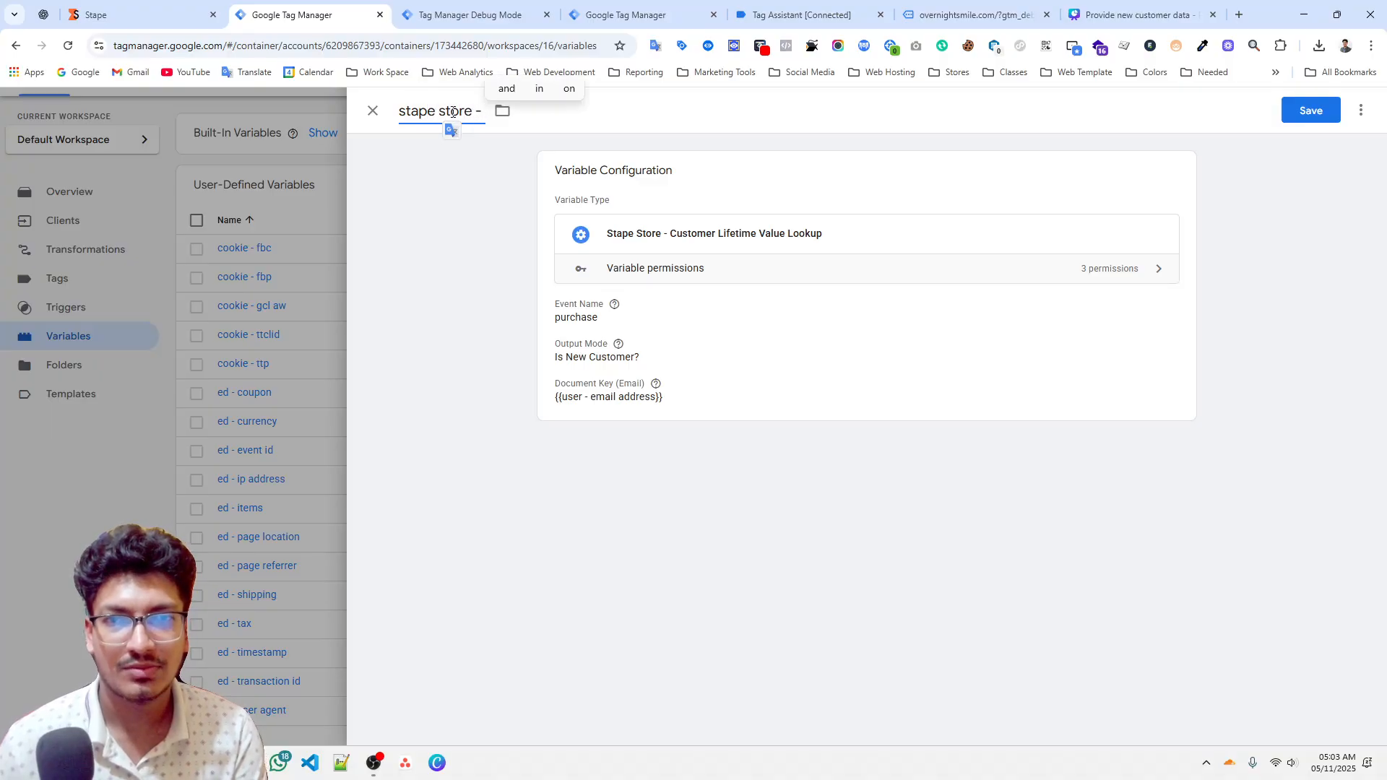
pyautogui.write('is new custom')
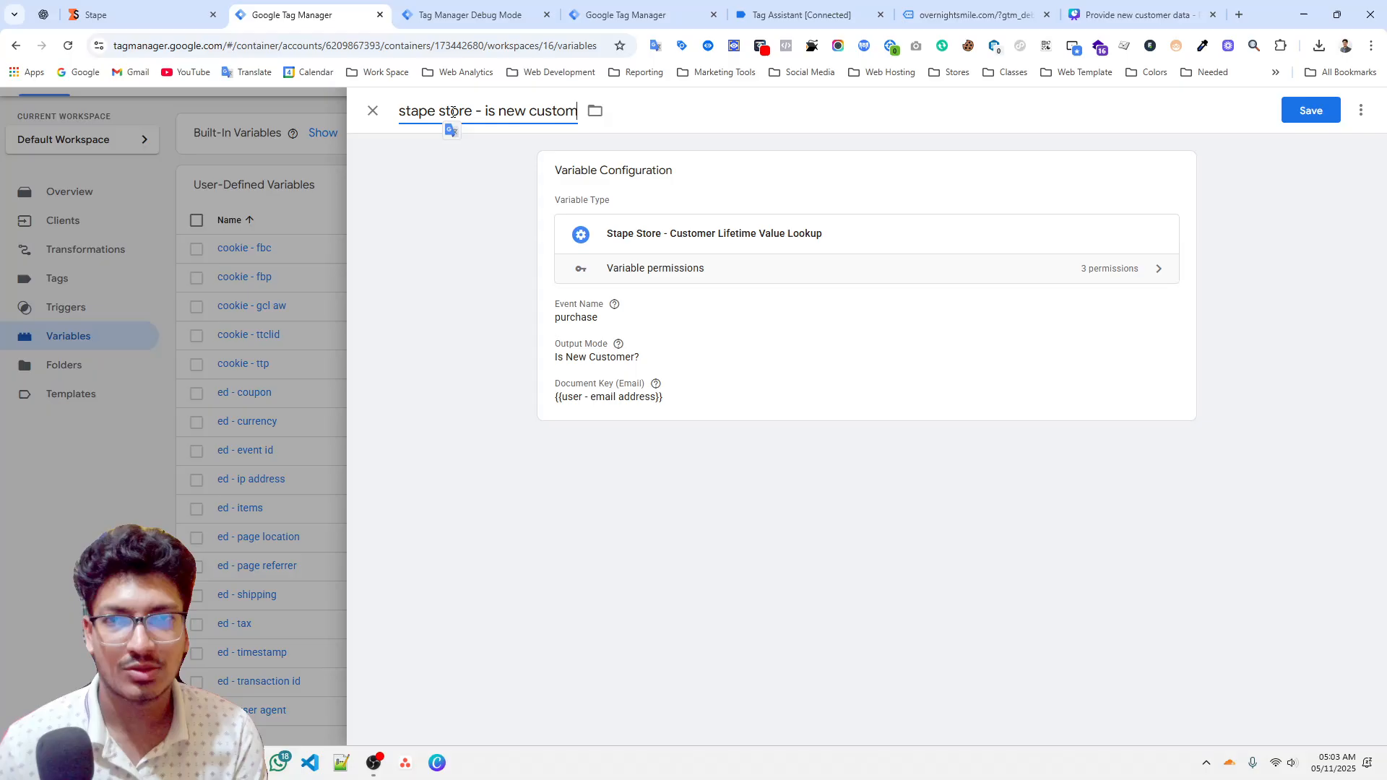
pyautogui.write('er')
pyautogui.click(847, 346)
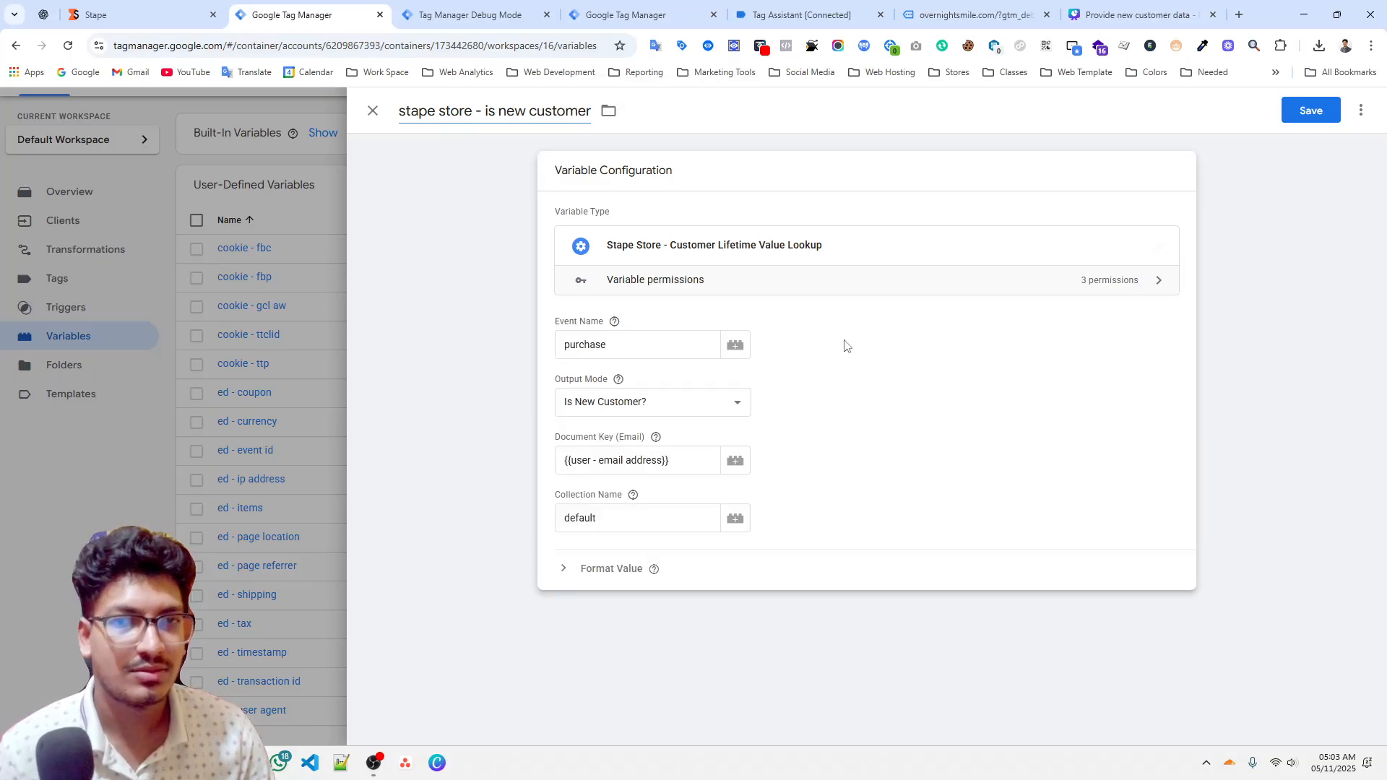
# Save the is new customer variable with the default collection name.
pyautogui.doubleClick(595, 515)
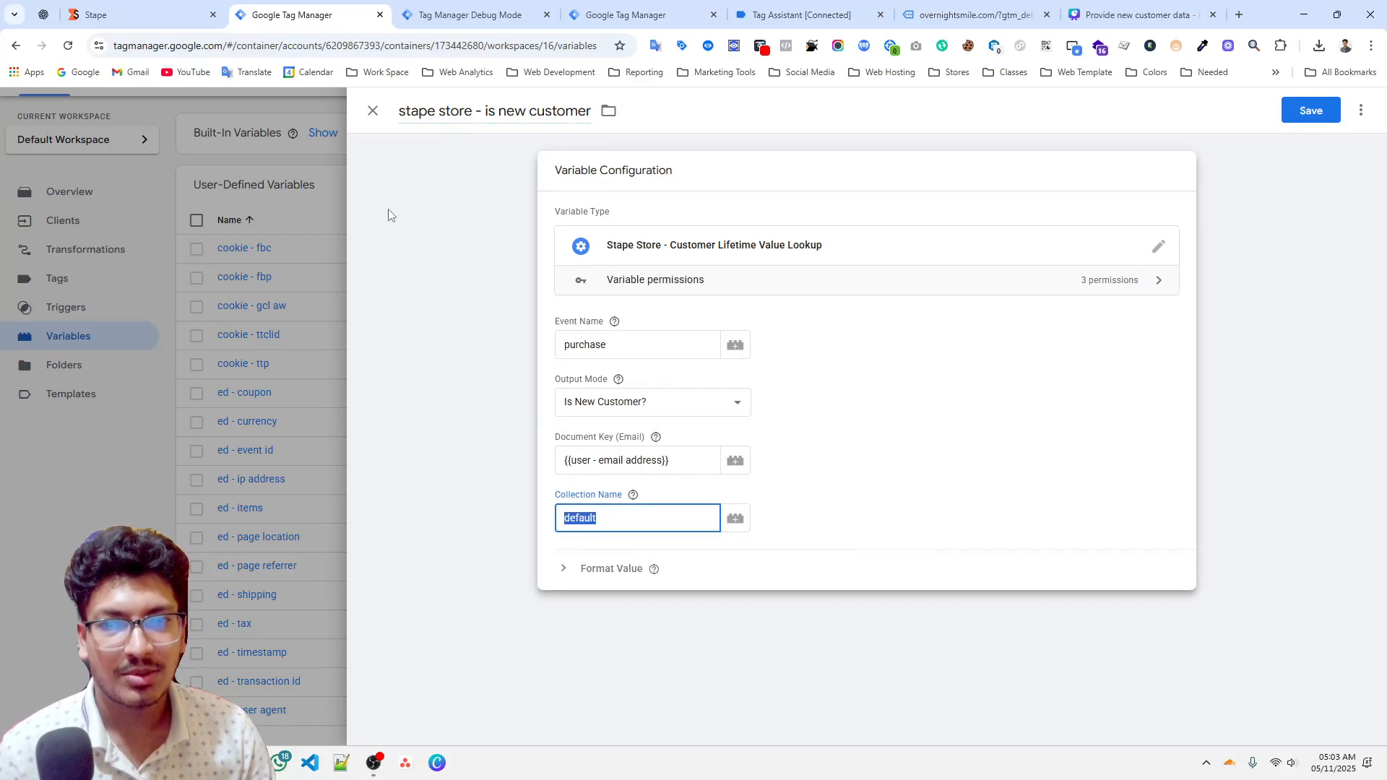
pyautogui.click(137, 14)
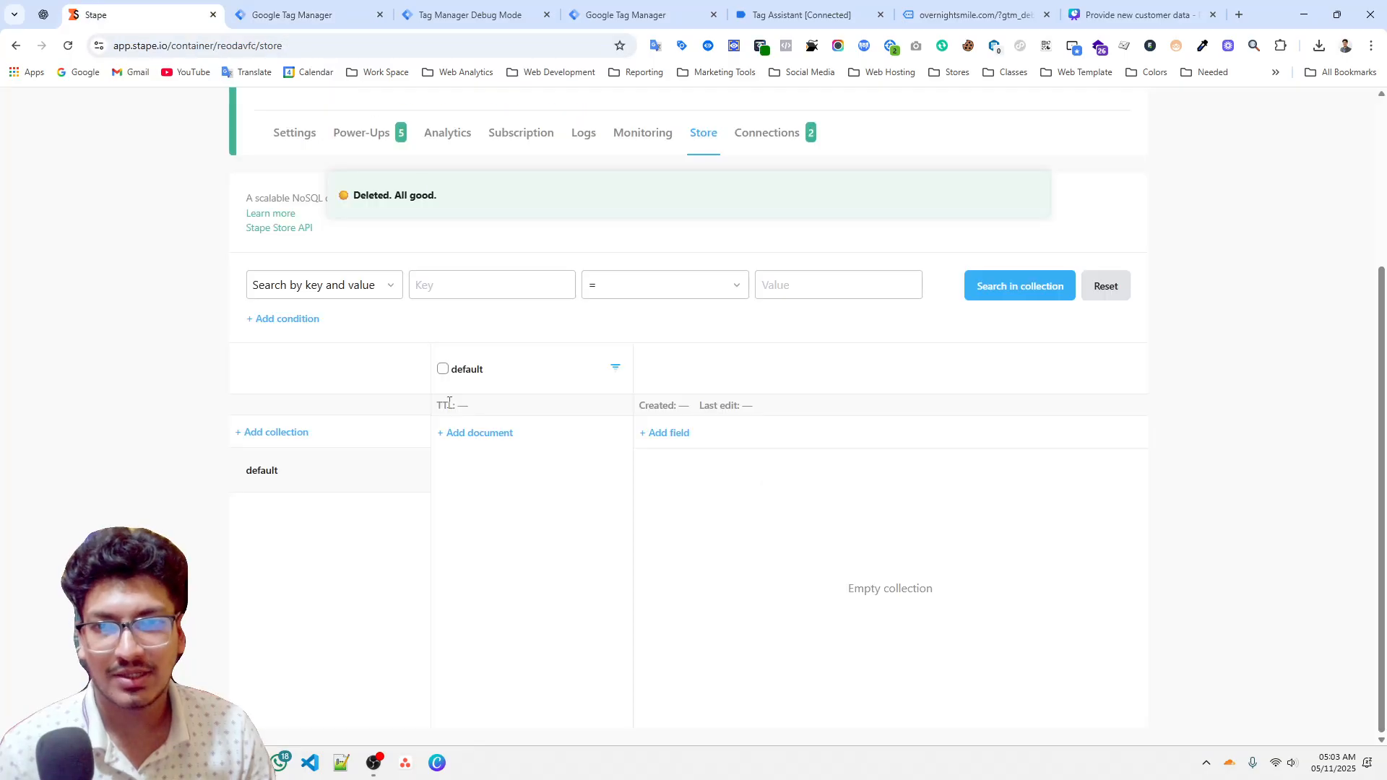
pyautogui.click(303, 14)
pyautogui.click(1312, 110)
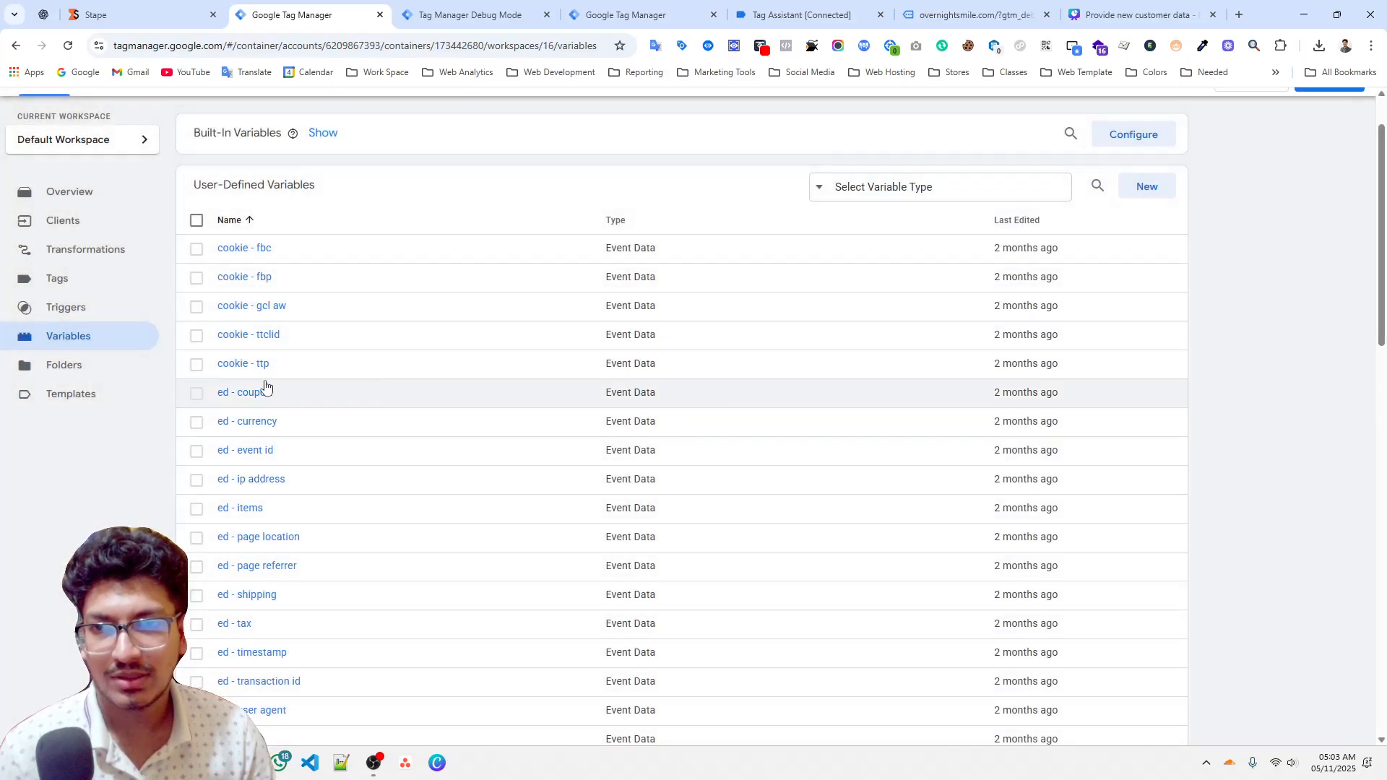
# Filter the variables by the Stape Store lookup type and duplicate the stape store - is new customer variable.
pyautogui.scroll(1, 244, 387)
pyautogui.scroll(-3, 281, 480)
pyautogui.scroll(3, 282, 480)
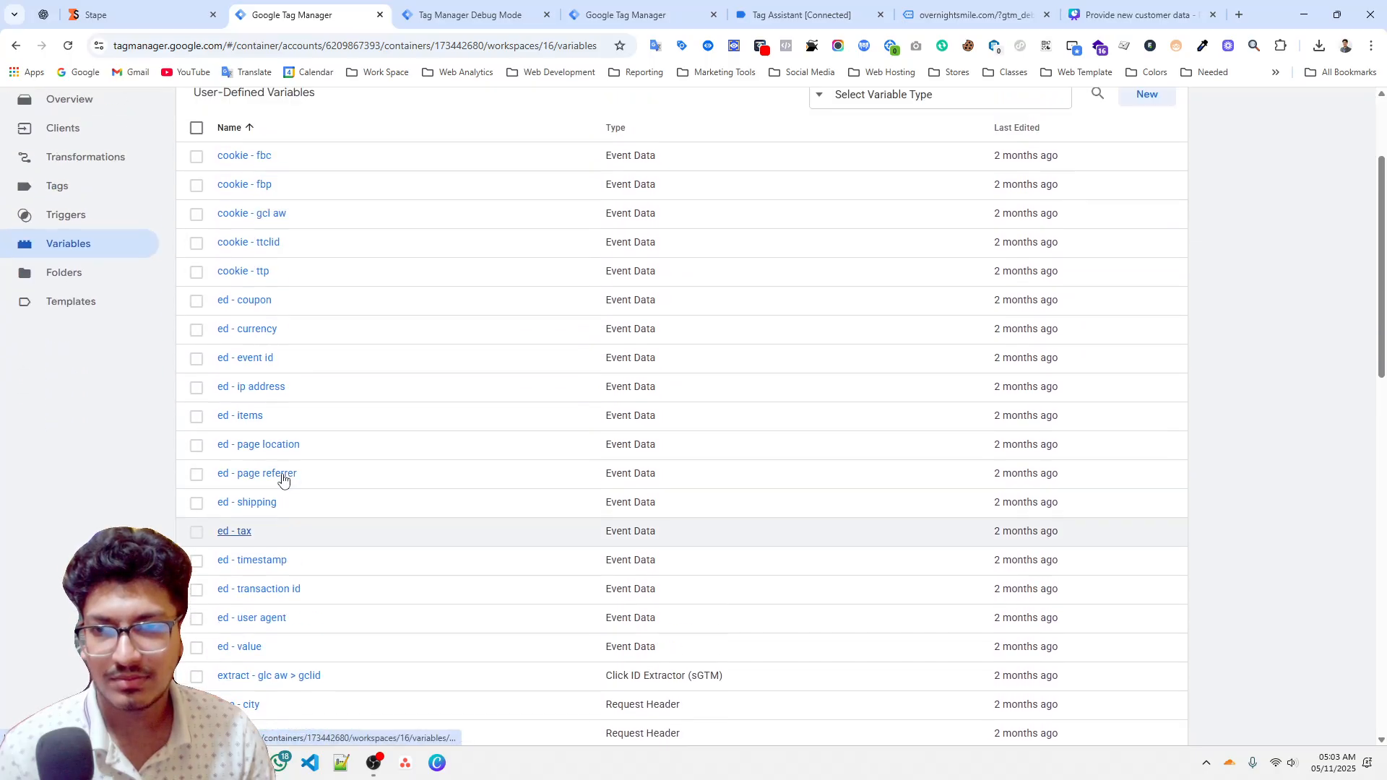
pyautogui.click(1018, 258)
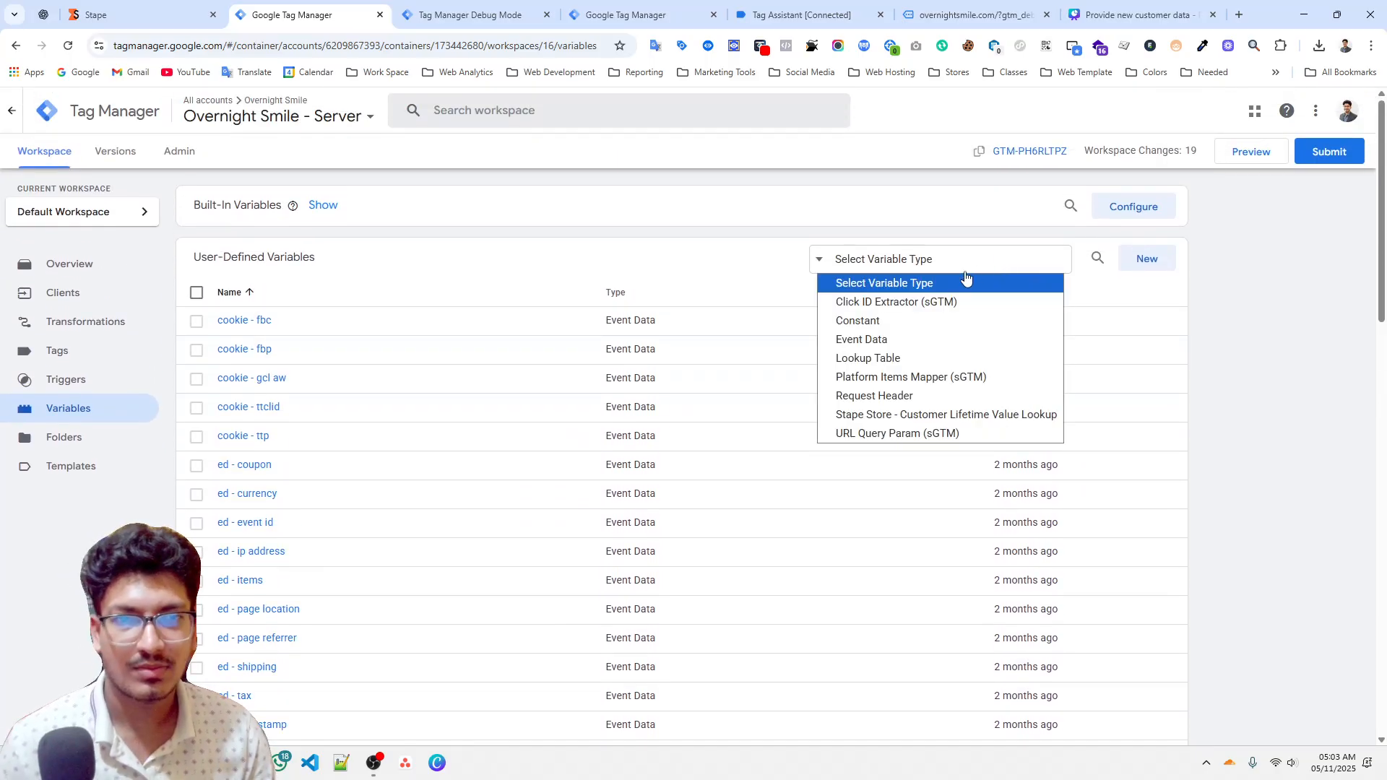
pyautogui.click(927, 414)
pyautogui.click(373, 325)
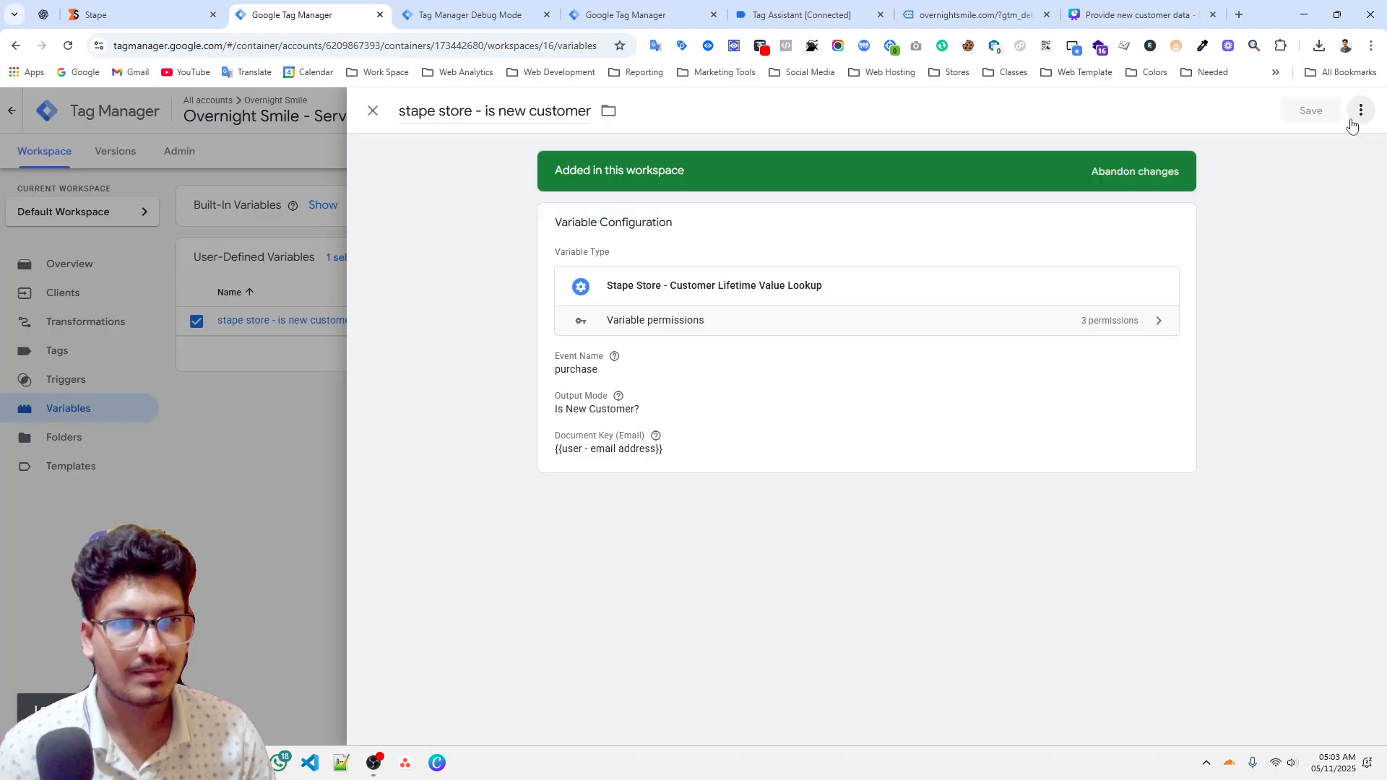
pyautogui.click(1361, 110)
pyautogui.click(1311, 144)
# Switch the copy's output mode to Customer Lifetime Value, rename it "stape store - customer lifetime value" and save it.
pyautogui.click(622, 410)
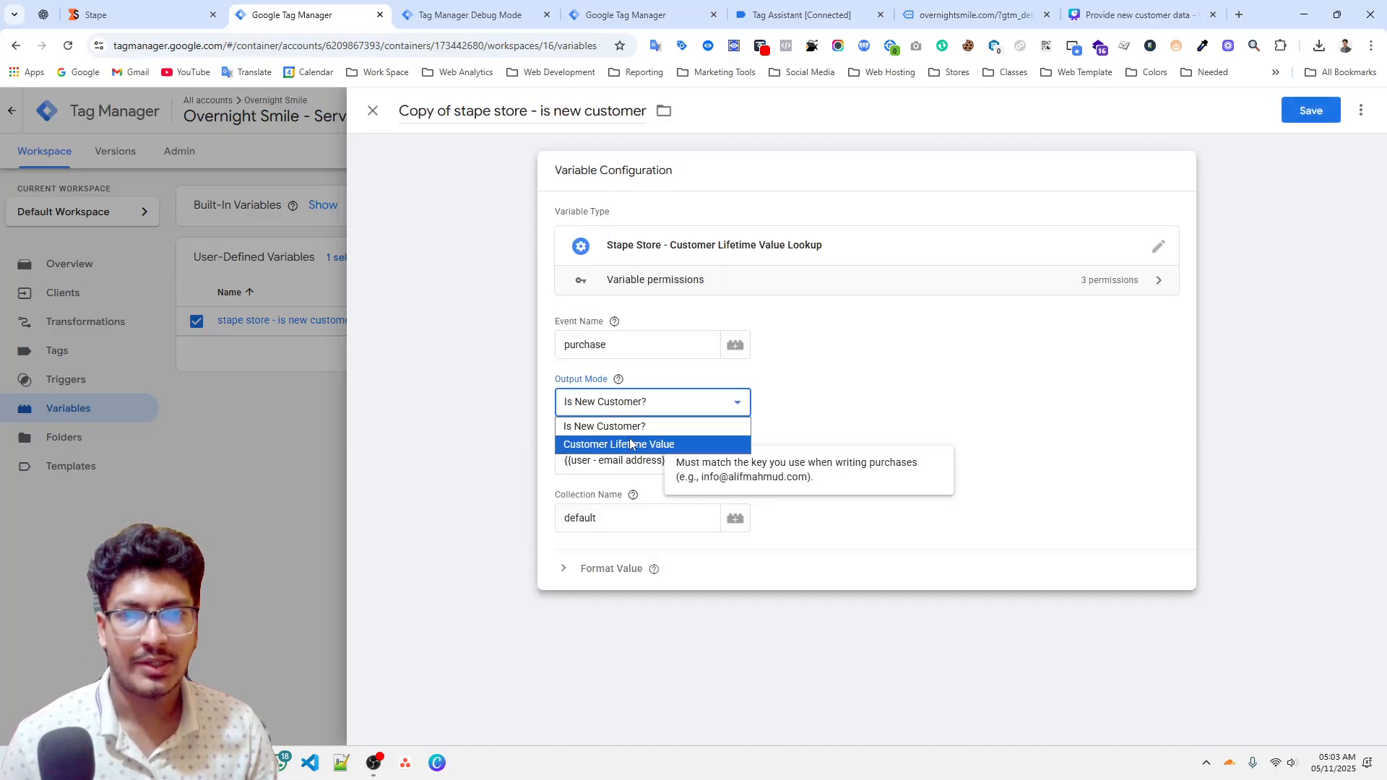
pyautogui.click(621, 443)
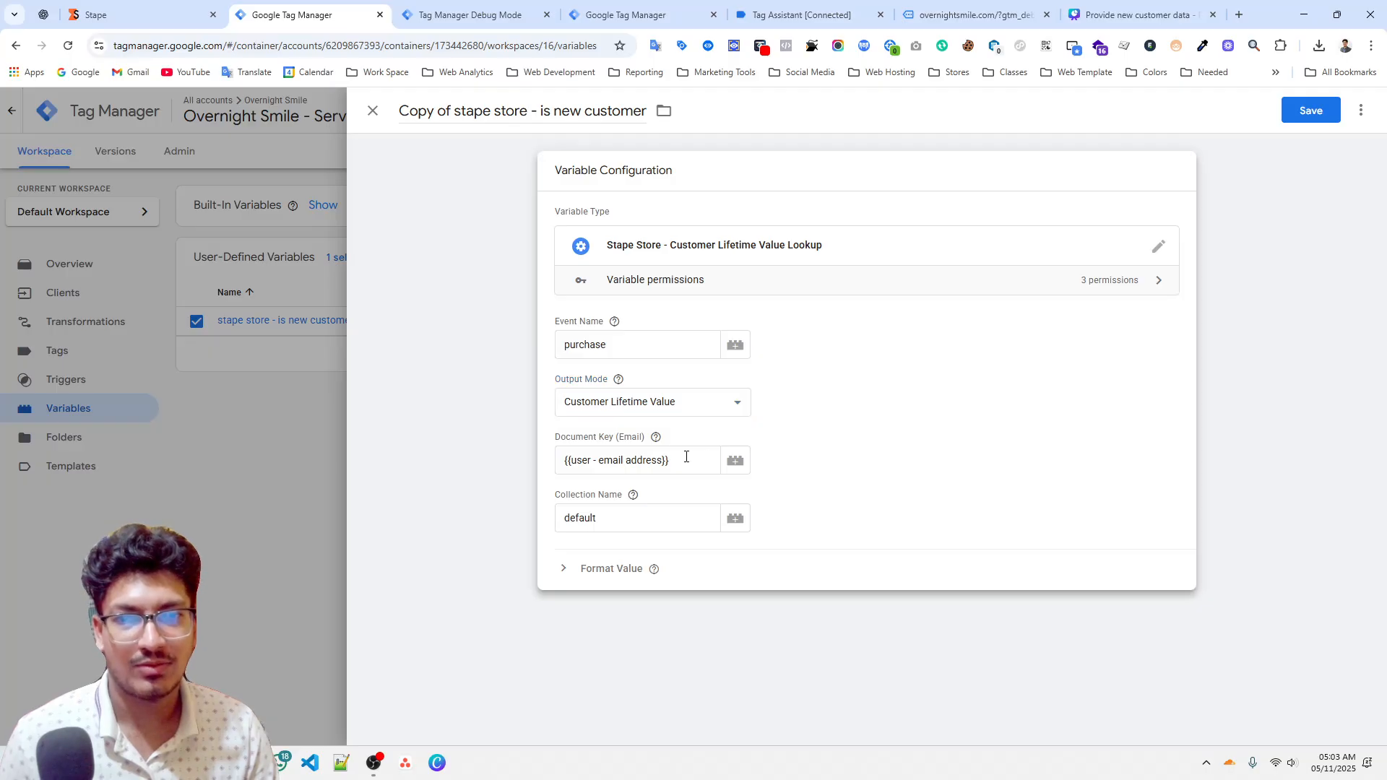
pyautogui.click(545, 111)
pyautogui.moveTo(541, 111); pyautogui.dragTo(703, 127)
pyautogui.write('customer')
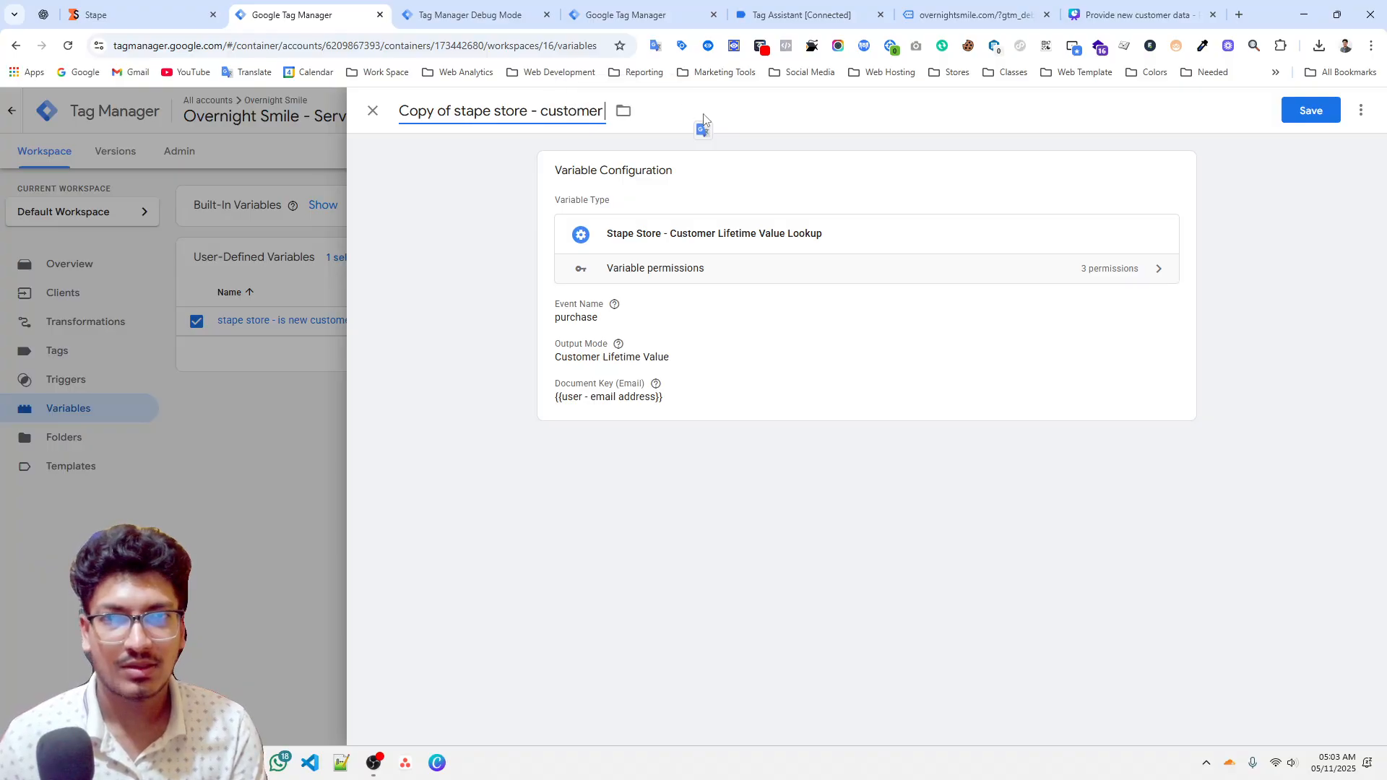
pyautogui.write(' lifetimer')
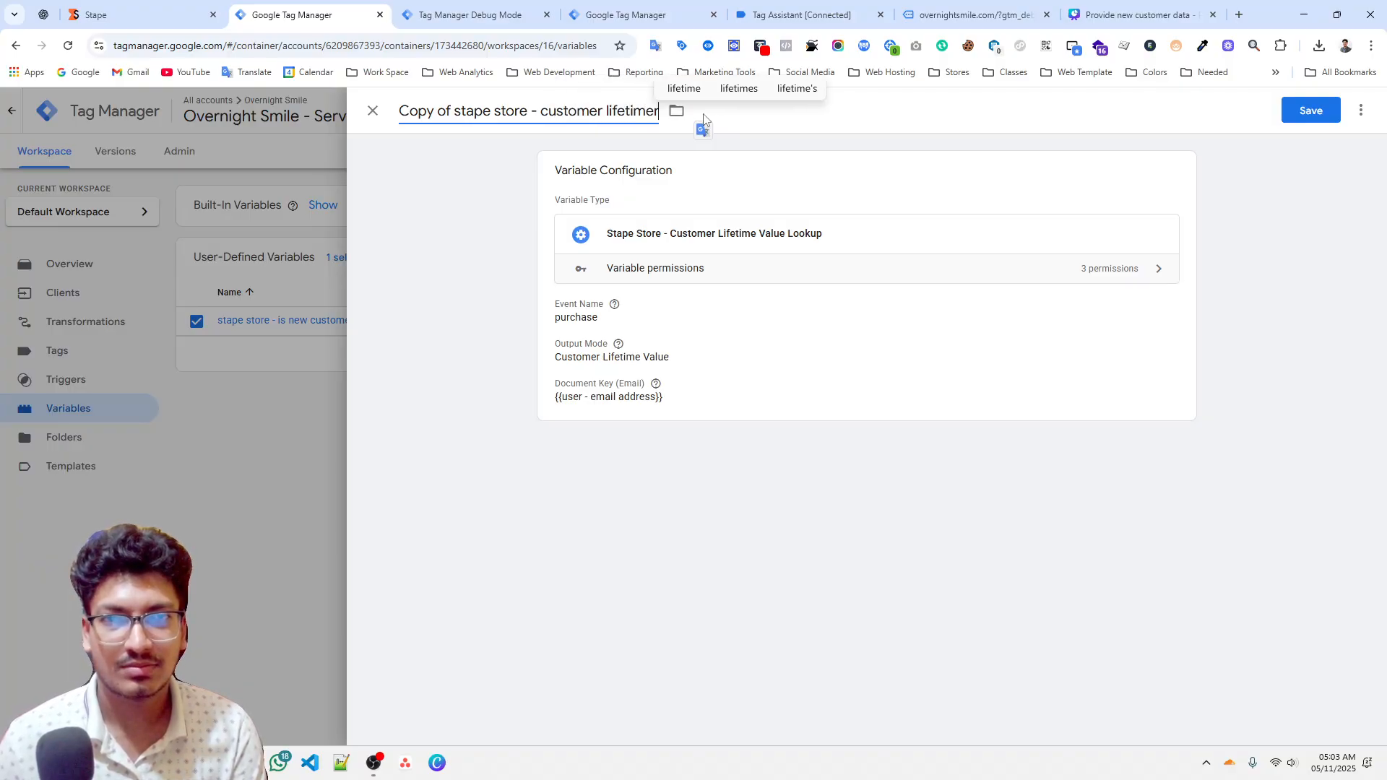
pyautogui.write(' value')
pyautogui.click(659, 118)
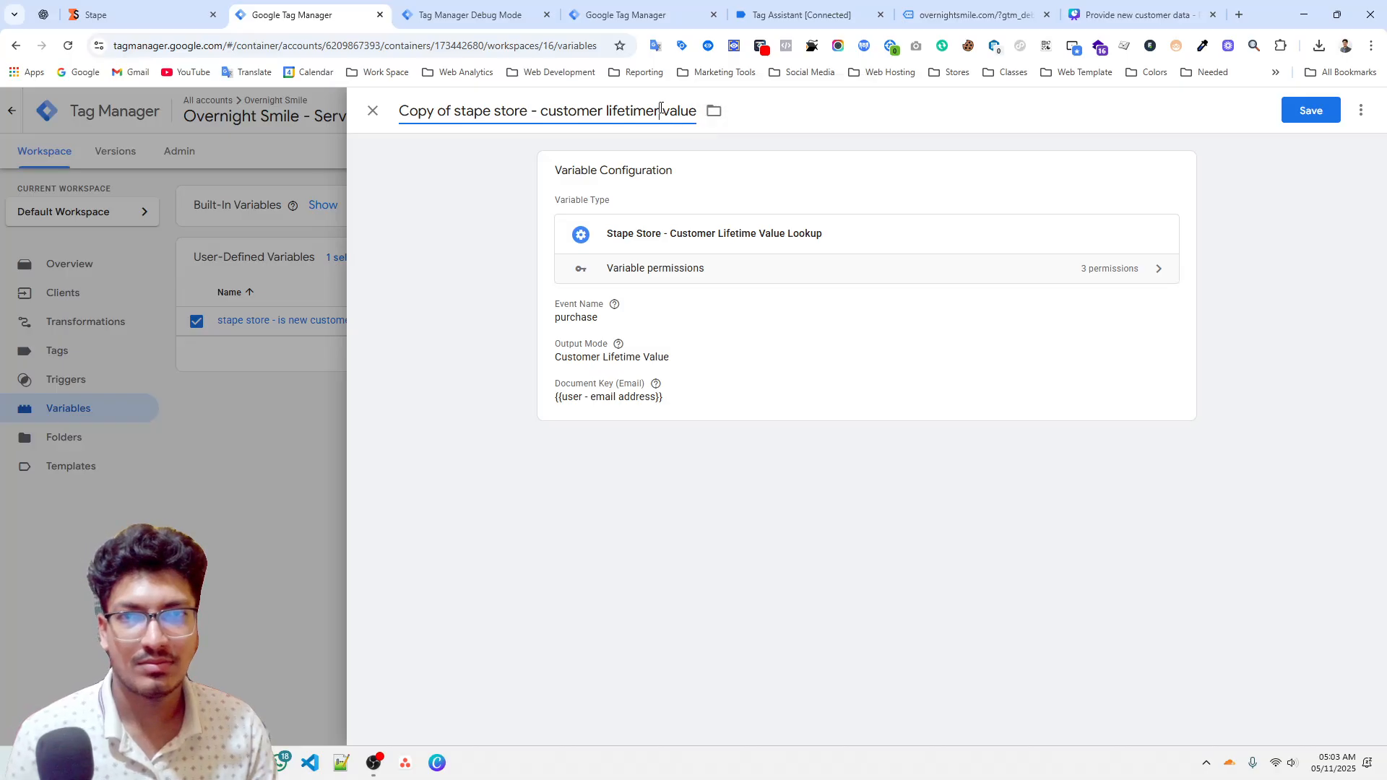
pyautogui.press('BackSpace')
pyautogui.press('BackSpace')
pyautogui.press('BackSpace')
pyautogui.press('BackSpace')
pyautogui.press('BackSpace')
pyautogui.press('BackSpace')
pyautogui.press('BackSpace')
pyautogui.press('BackSpace')
pyautogui.press('BackSpace')
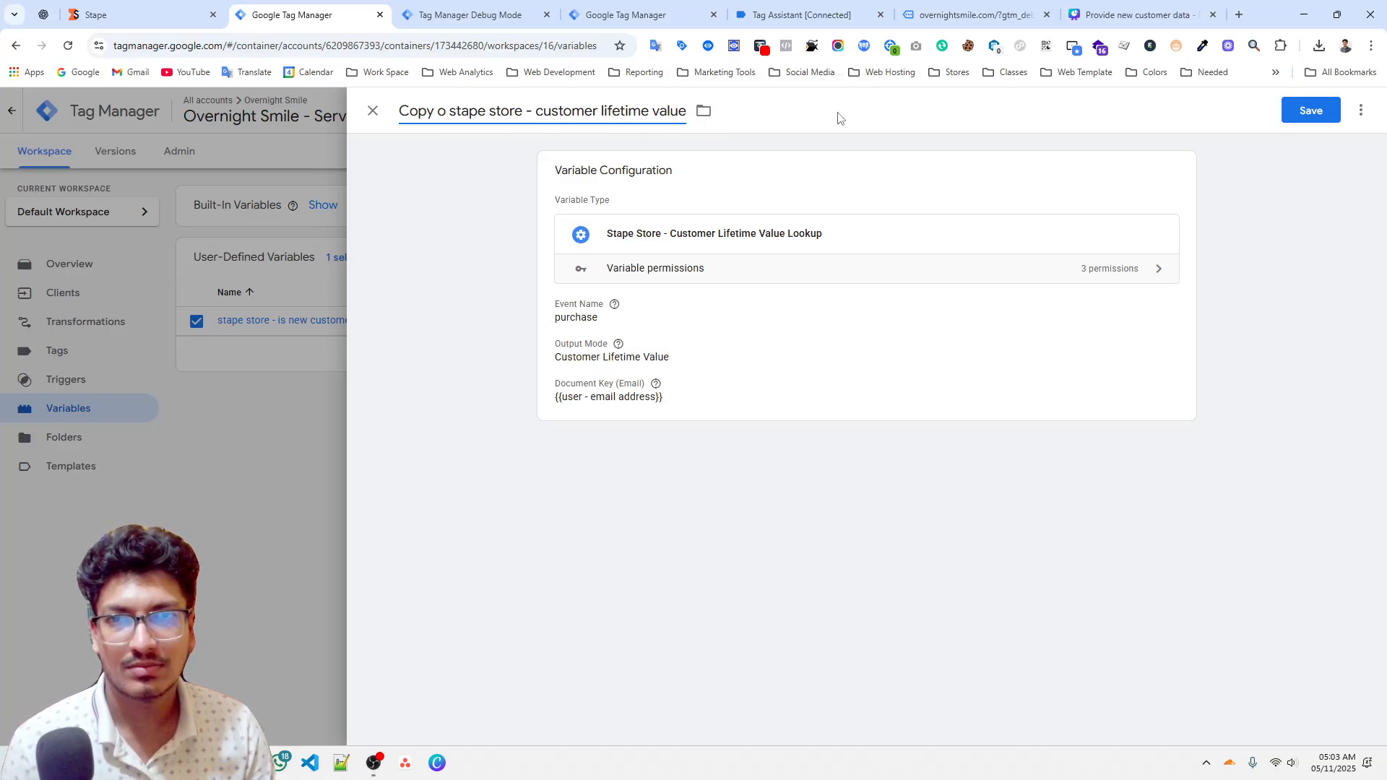
pyautogui.click(1285, 107)
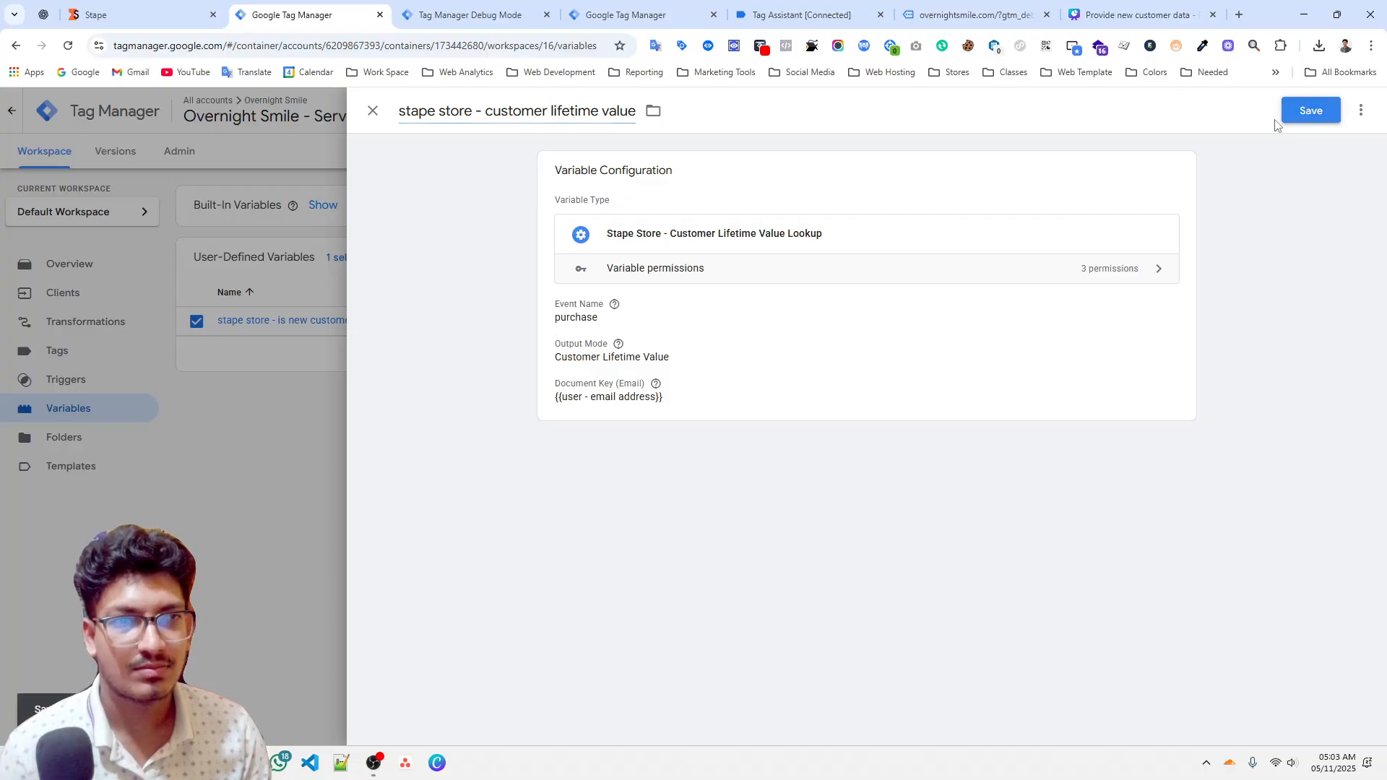
# Start a new preview session of the server container.
pyautogui.click(683, 468)
pyautogui.hotkey('ctrl', 'a')
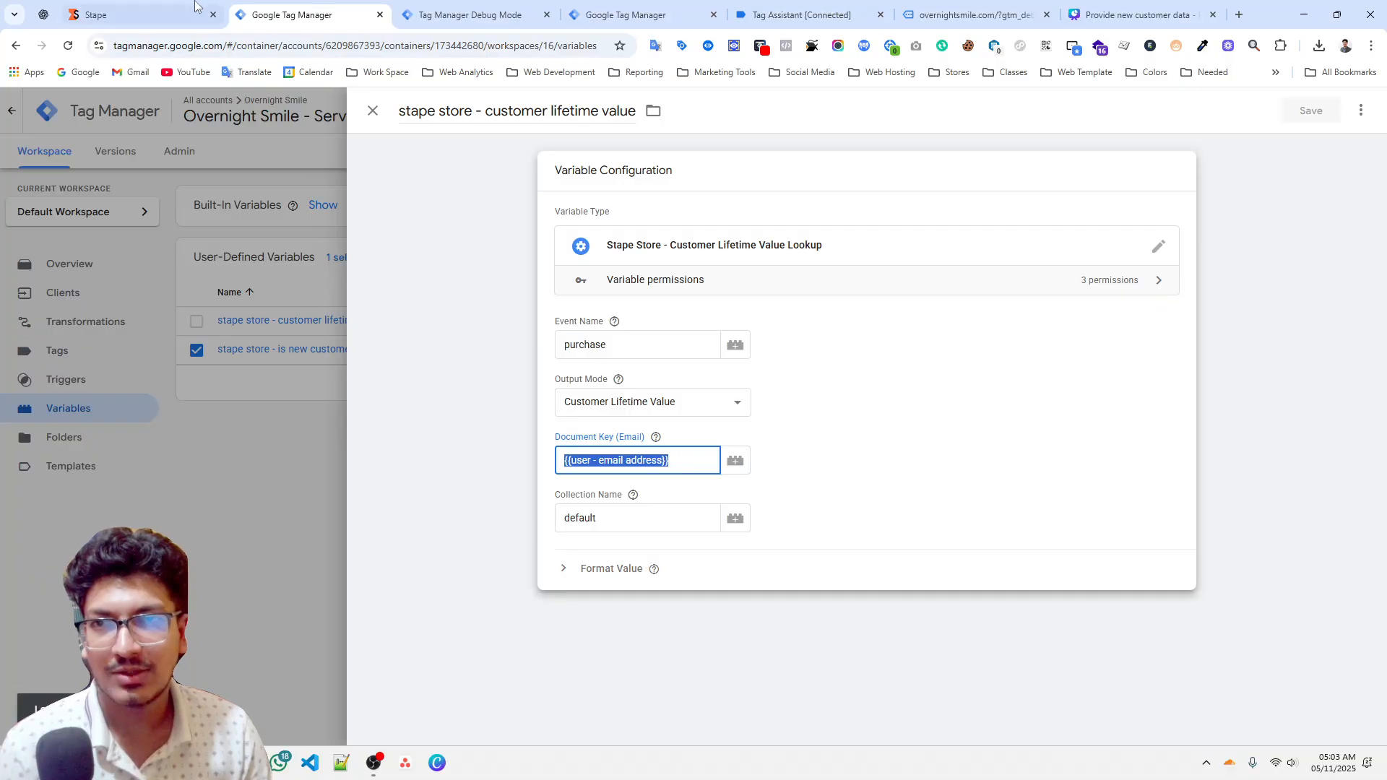
pyautogui.click(138, 14)
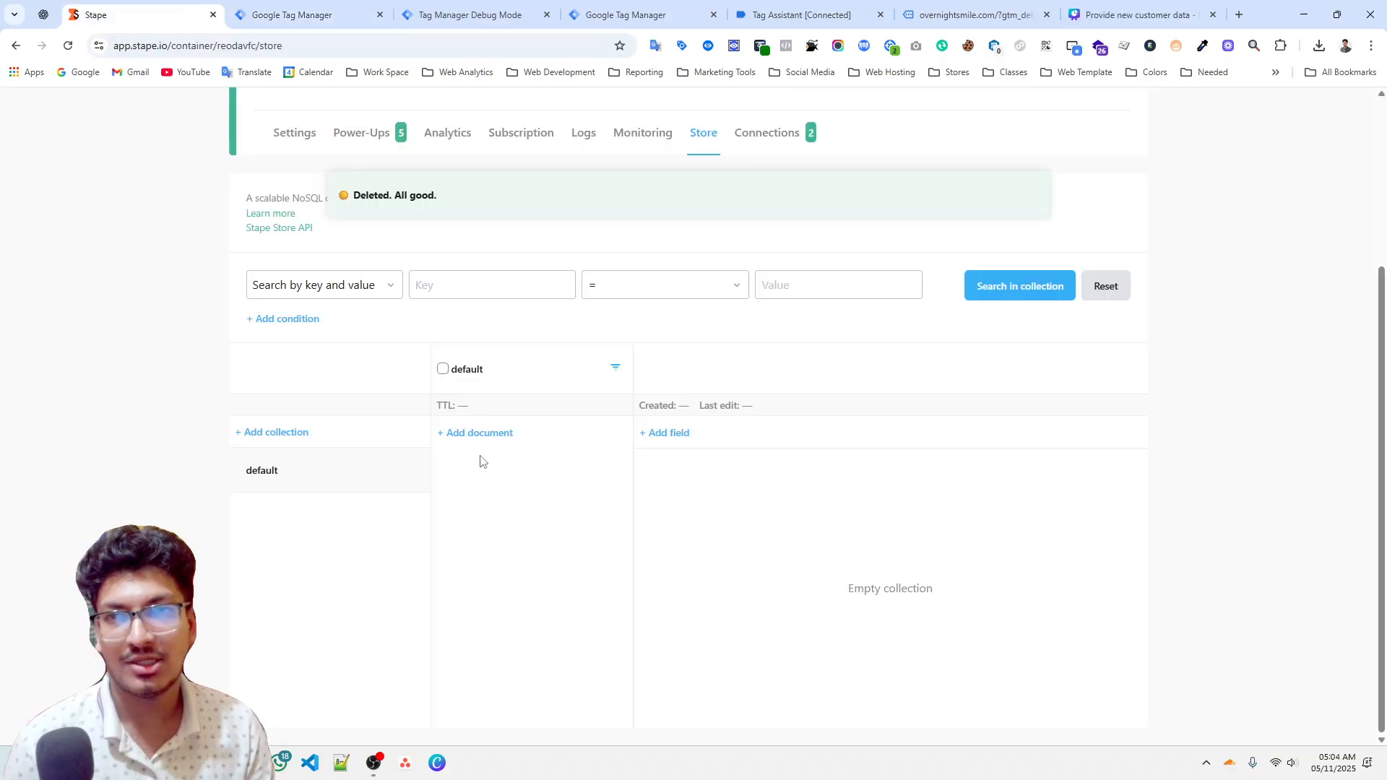
pyautogui.click(318, 15)
pyautogui.click(1240, 160)
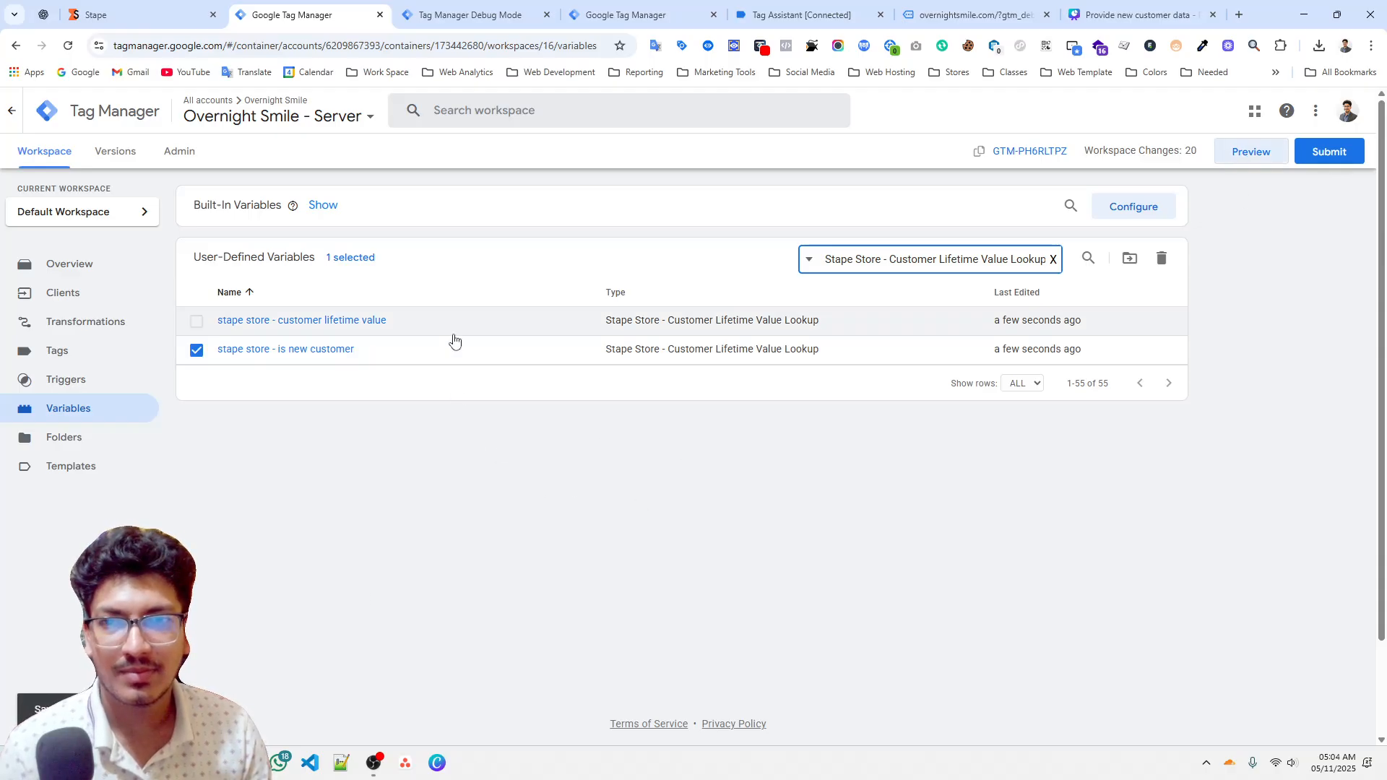
pyautogui.click(169, 12)
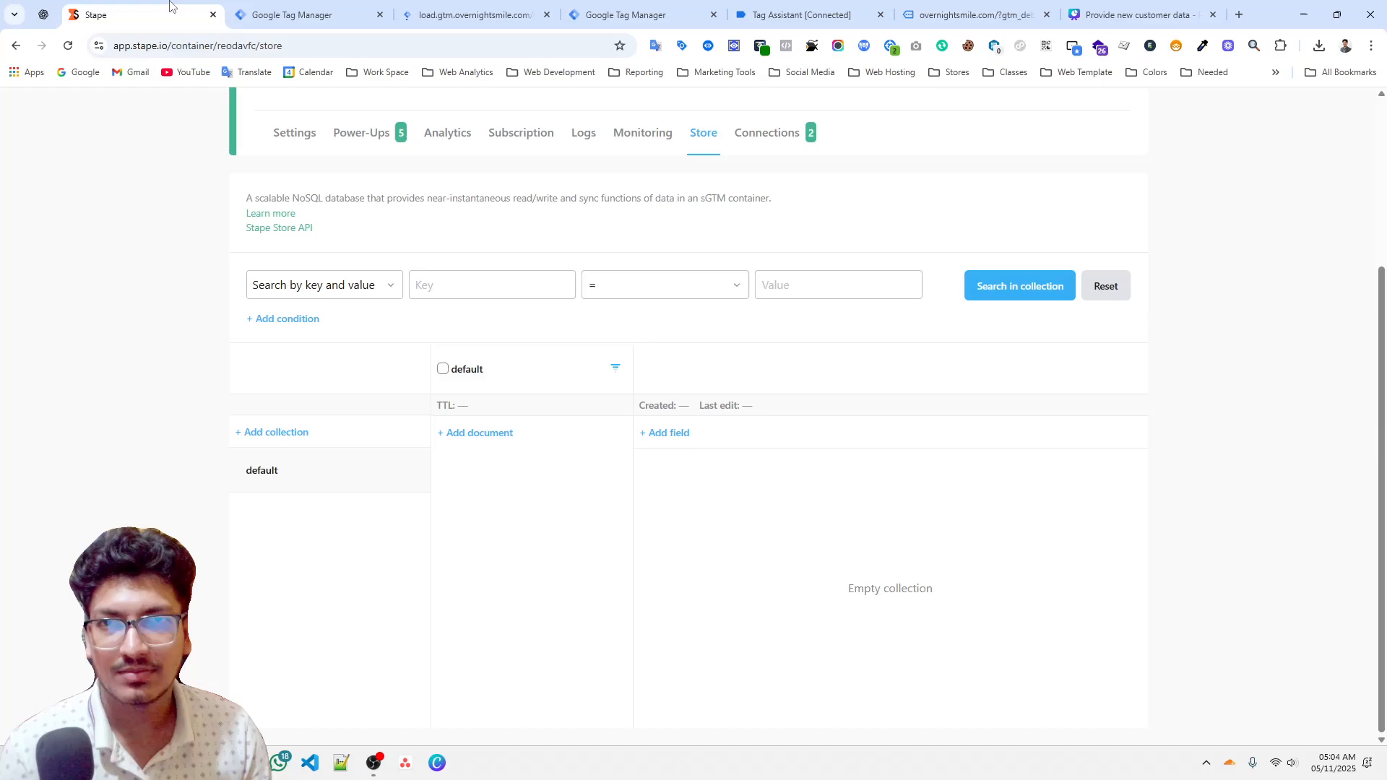
# Clear the console and the Tag Assistant events, then push the purchase dataLayer event again from the console.
pyautogui.click(959, 8)
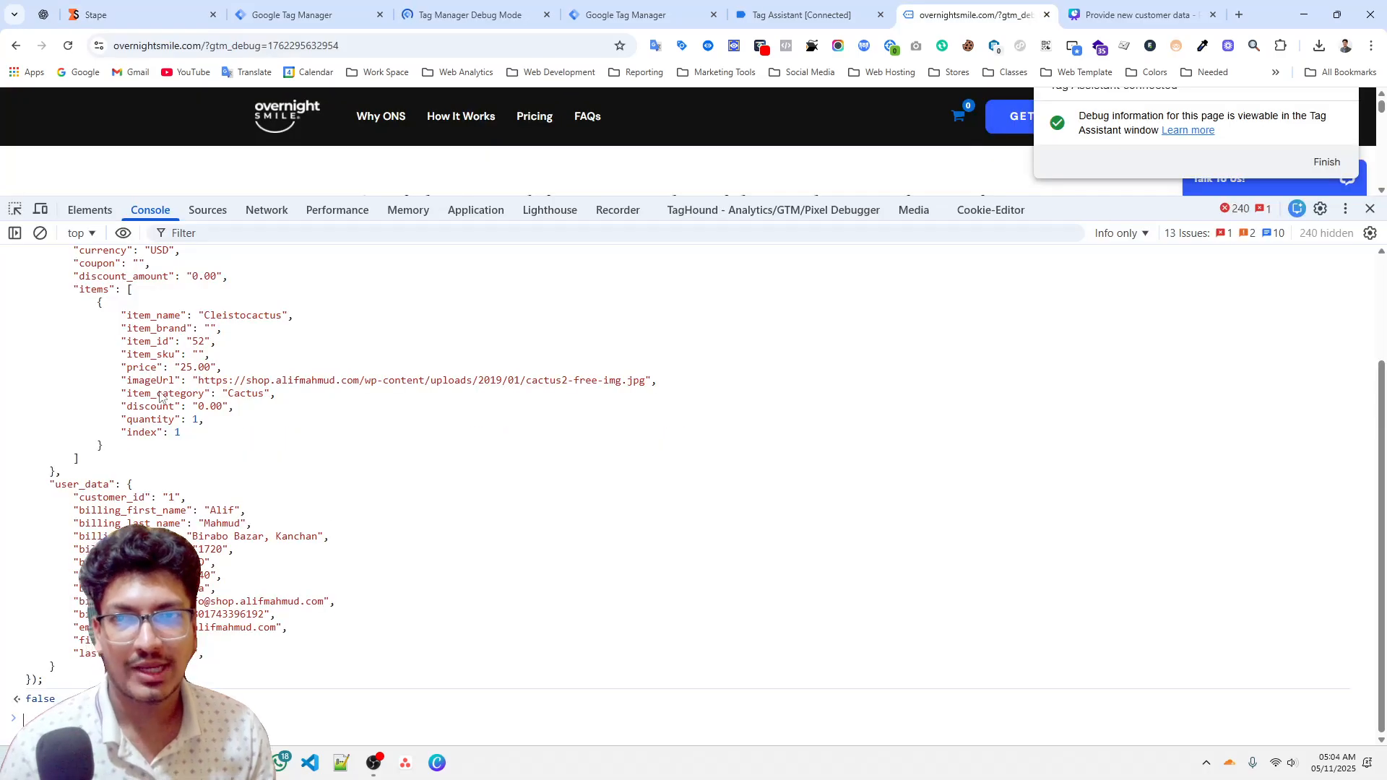
pyautogui.click(40, 233)
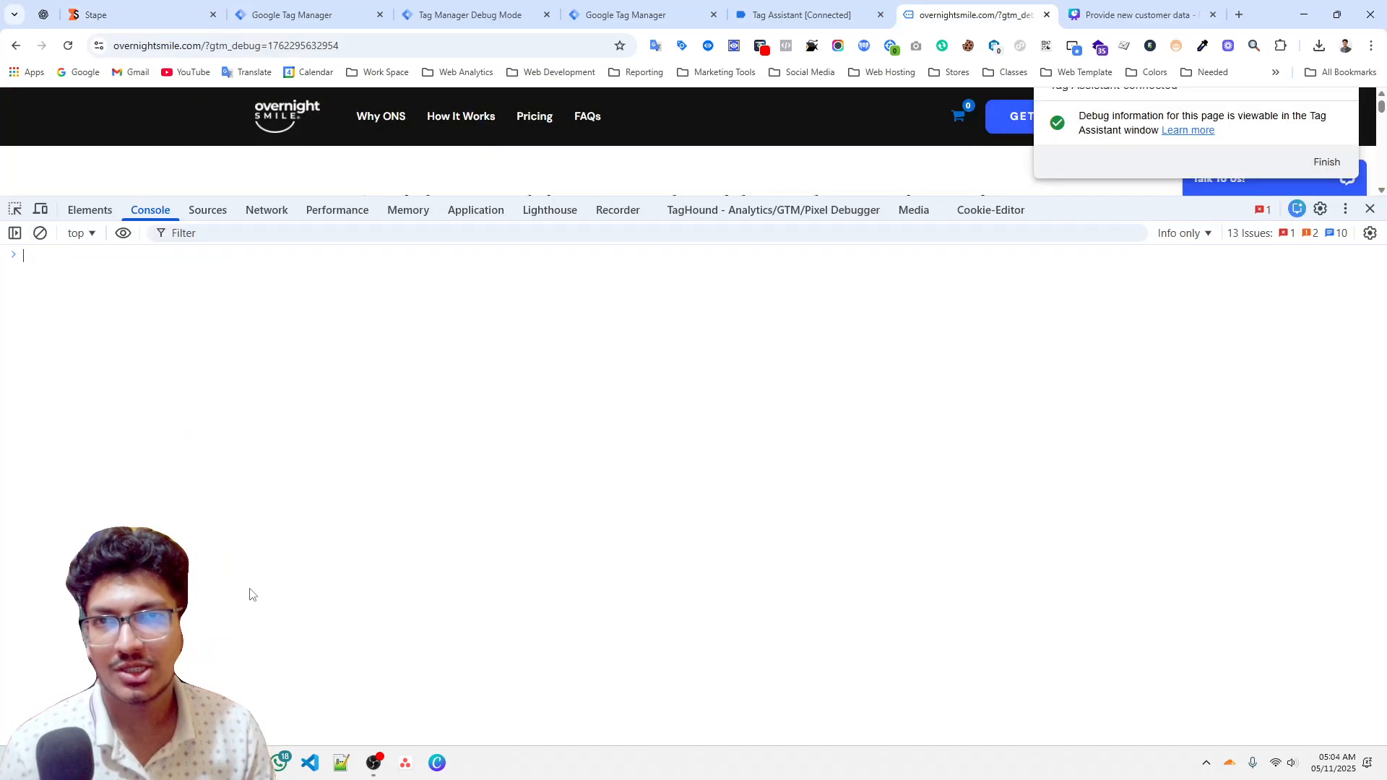
pyautogui.click(766, 15)
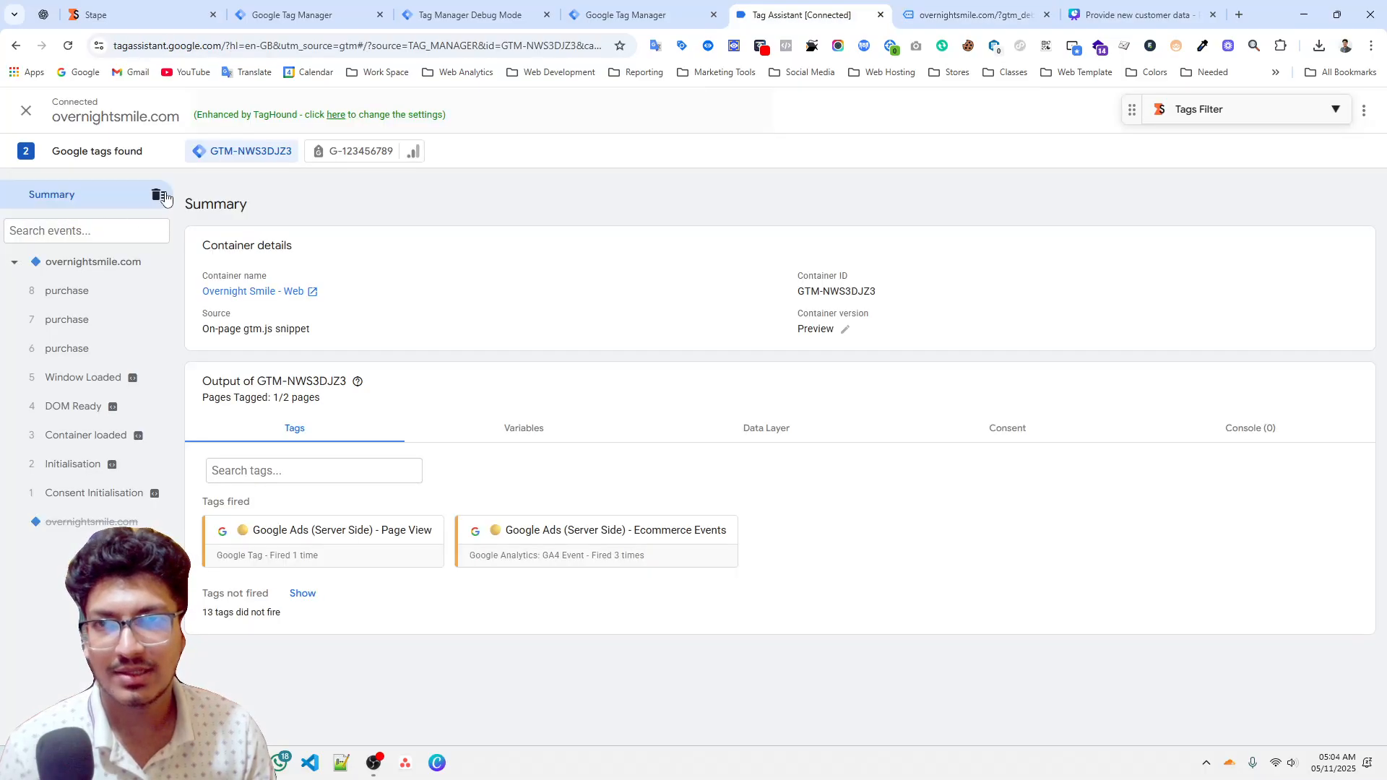
pyautogui.click(159, 195)
pyautogui.click(968, 15)
pyautogui.press('Return')
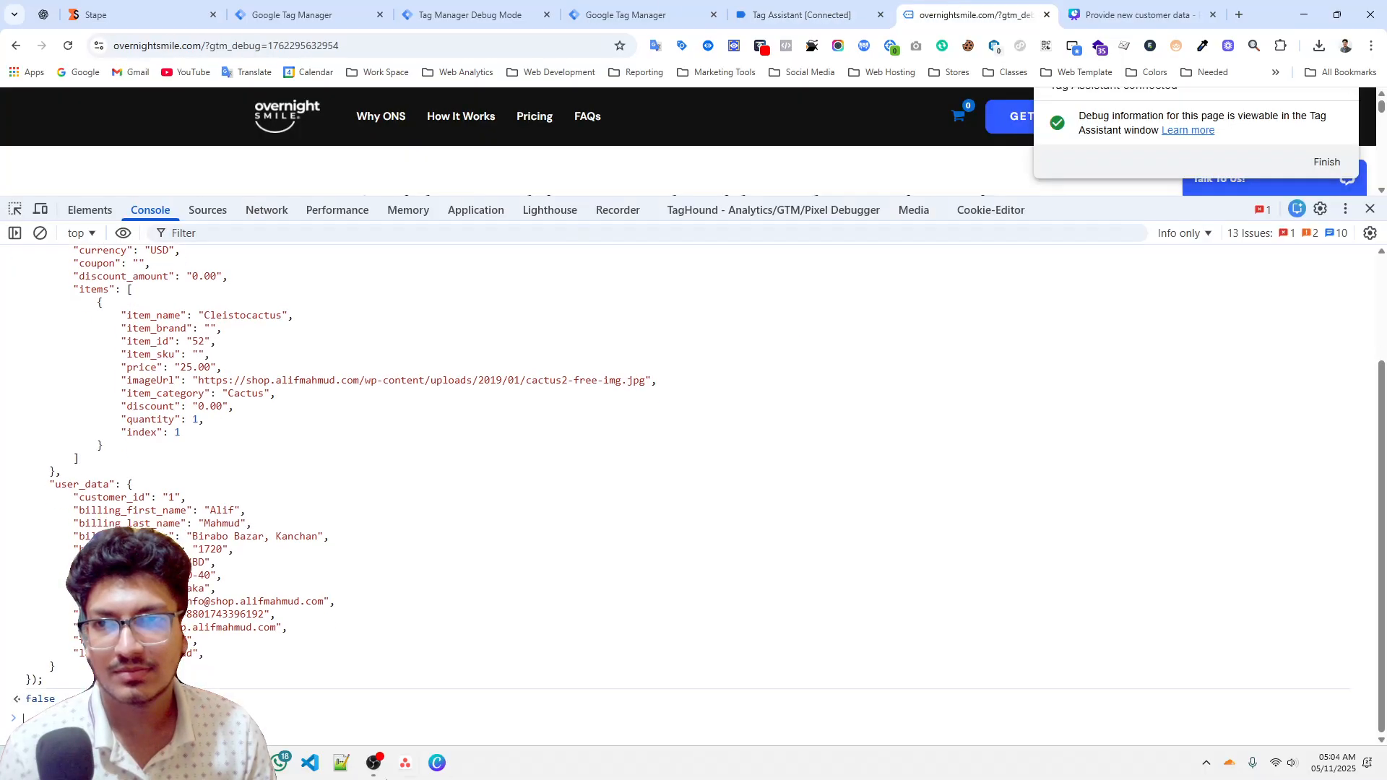
# Check the purchase event's fired tags in server preview and reload the Stape Store collection to see the stored document.
pyautogui.click(469, 15)
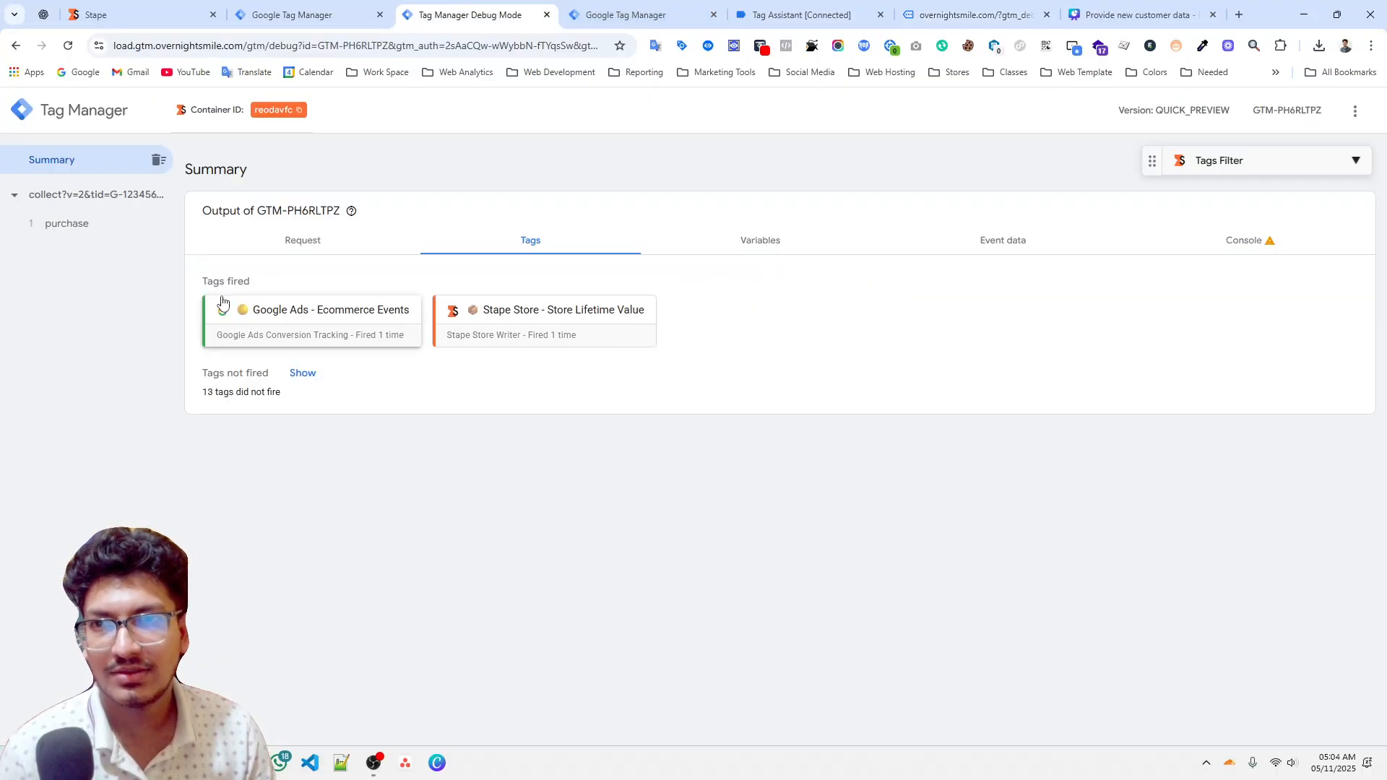
pyautogui.click(81, 236)
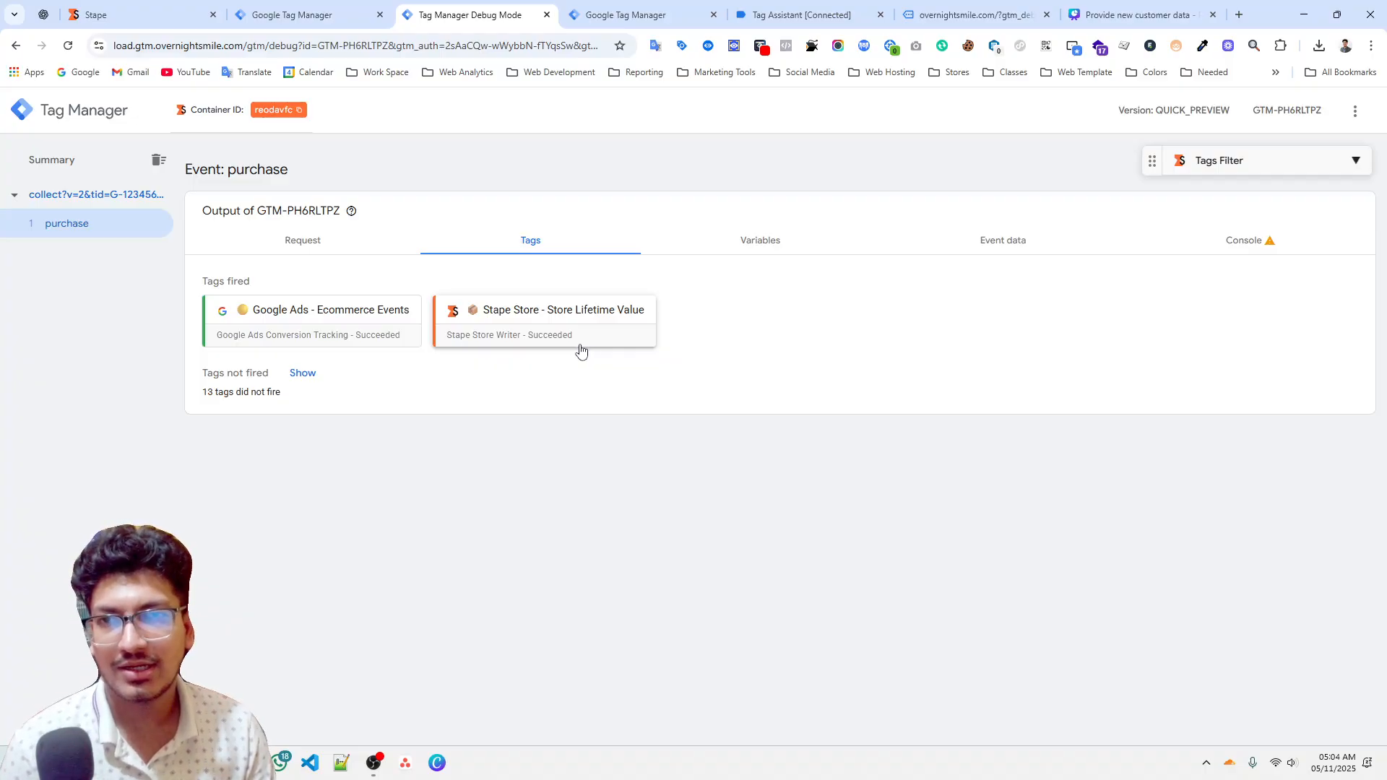
pyautogui.hotkey('ctrl', 'shift', 'Tab')
pyautogui.hotkey('ctrl', 'shift', 'Tab')
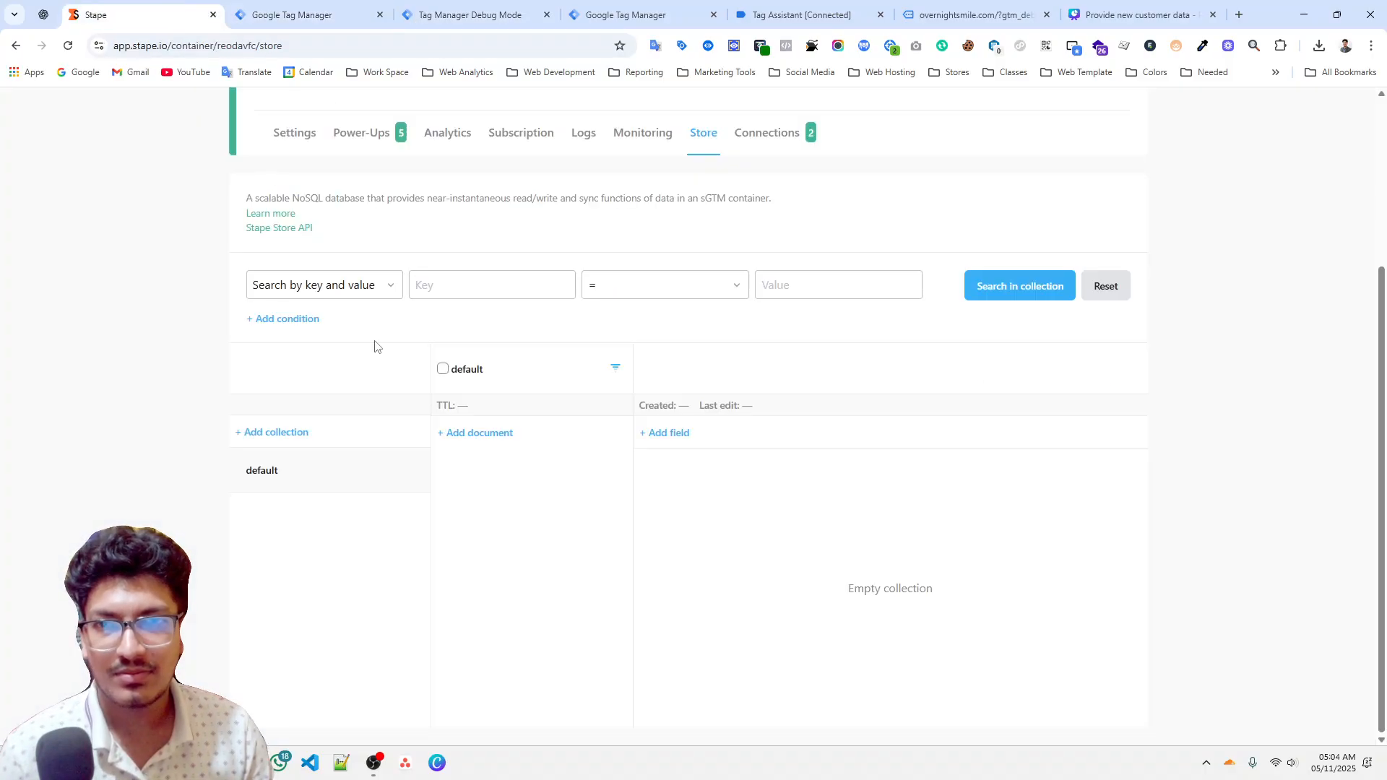
pyautogui.rightClick(265, 339)
pyautogui.click(329, 391)
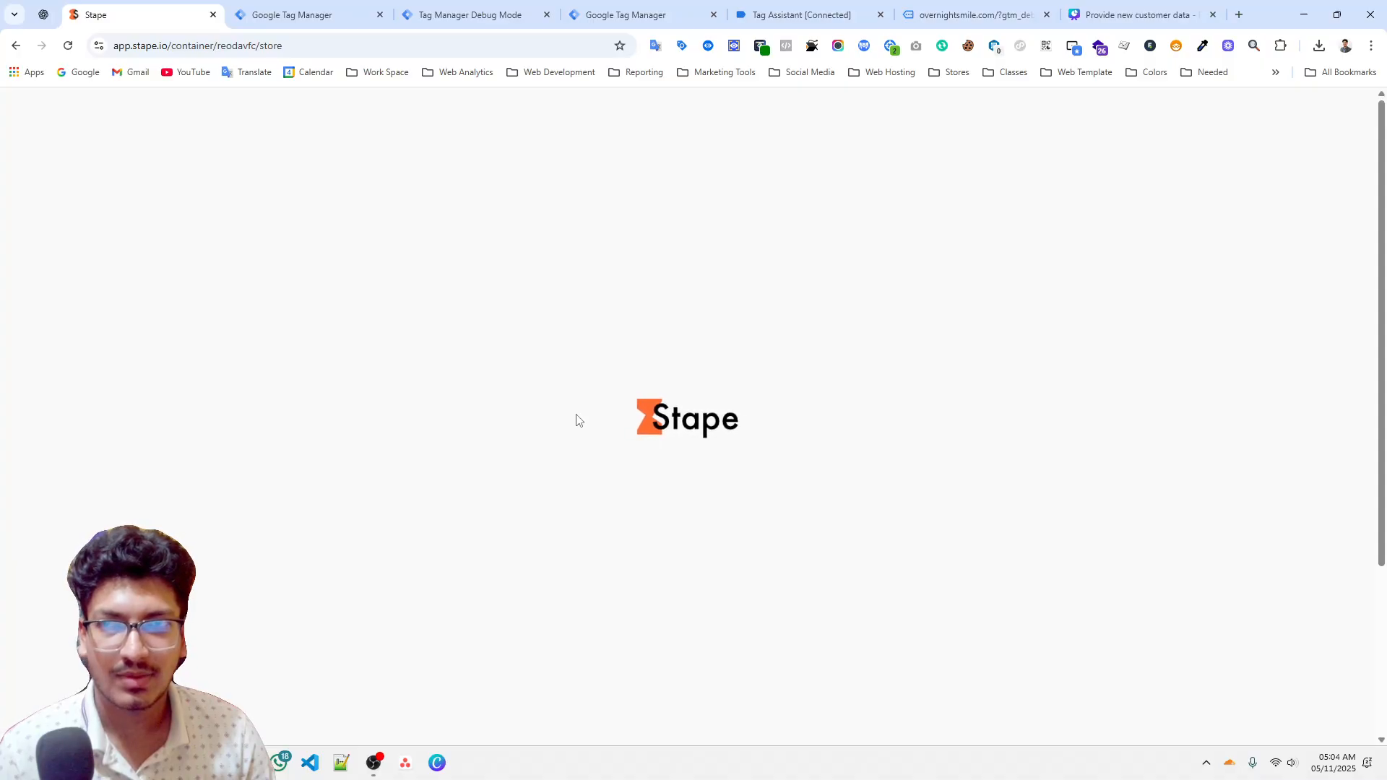
pyautogui.scroll(-3, 706, 362)
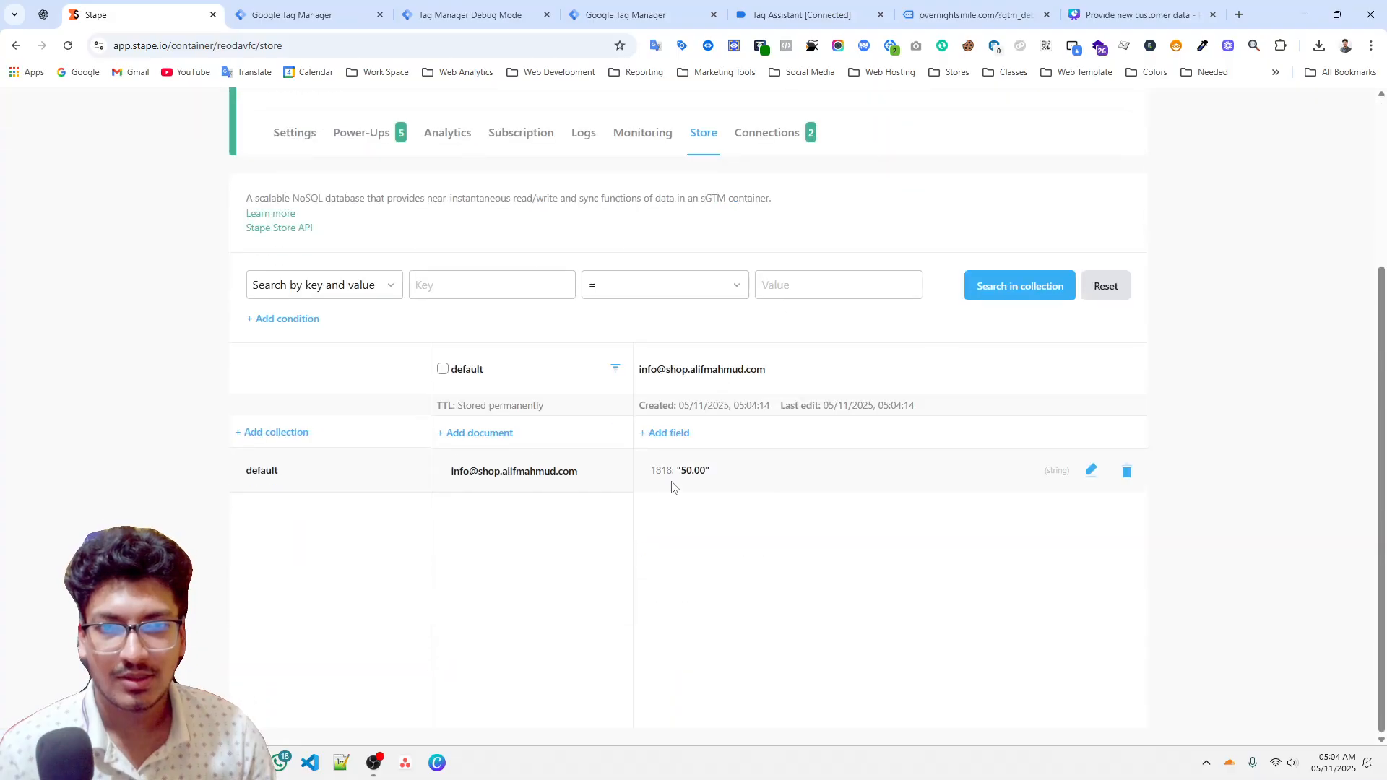
# Inspect the outgoing PATCH request sent to Stape Store, including its request and response bodies.
pyautogui.click(466, 15)
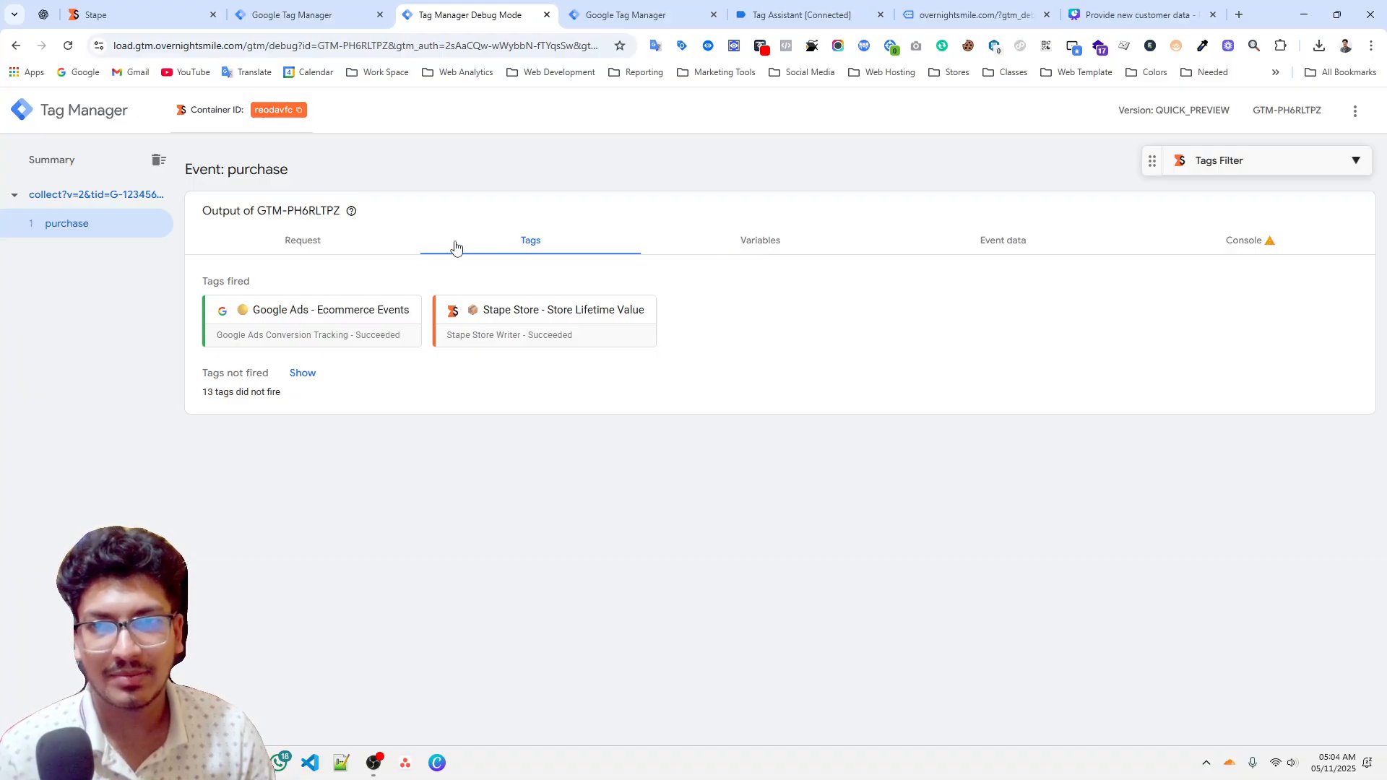
pyautogui.click(359, 246)
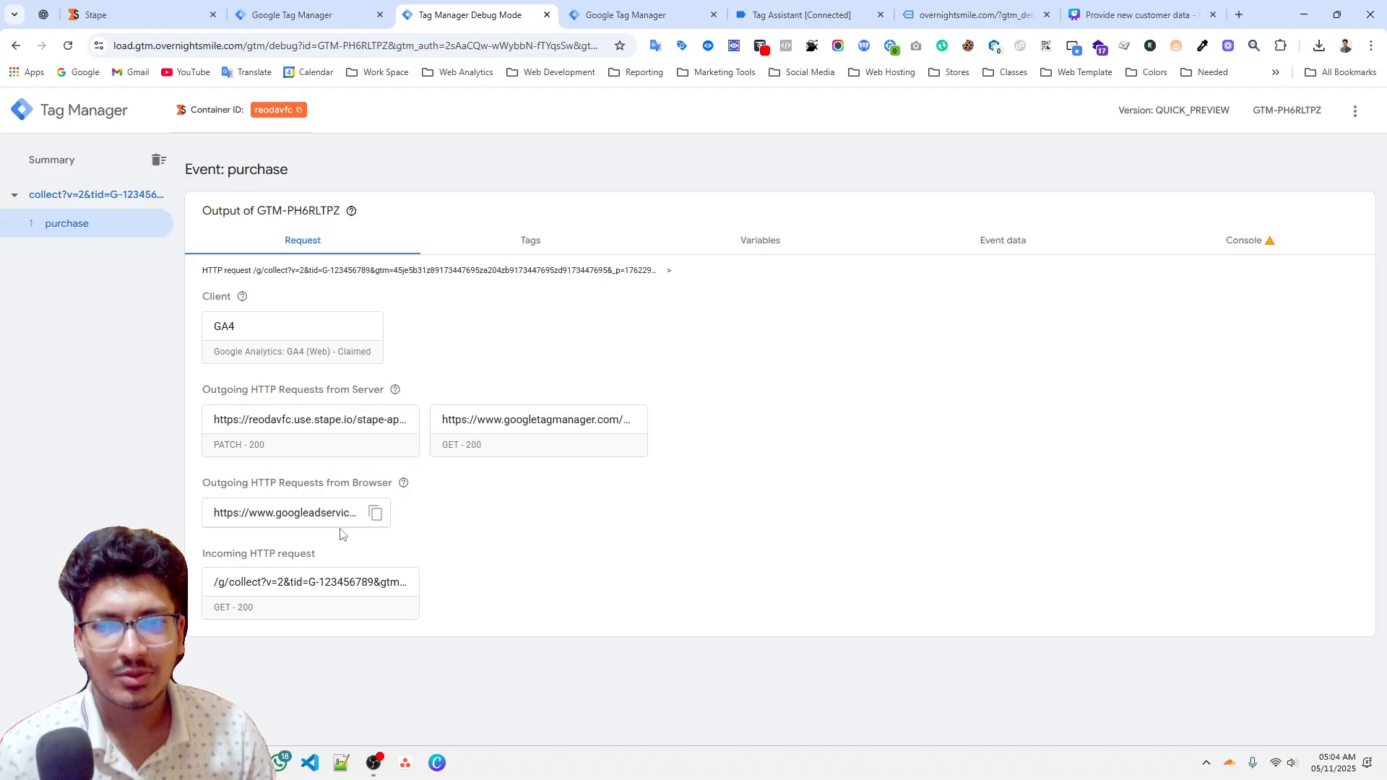
pyautogui.click(281, 444)
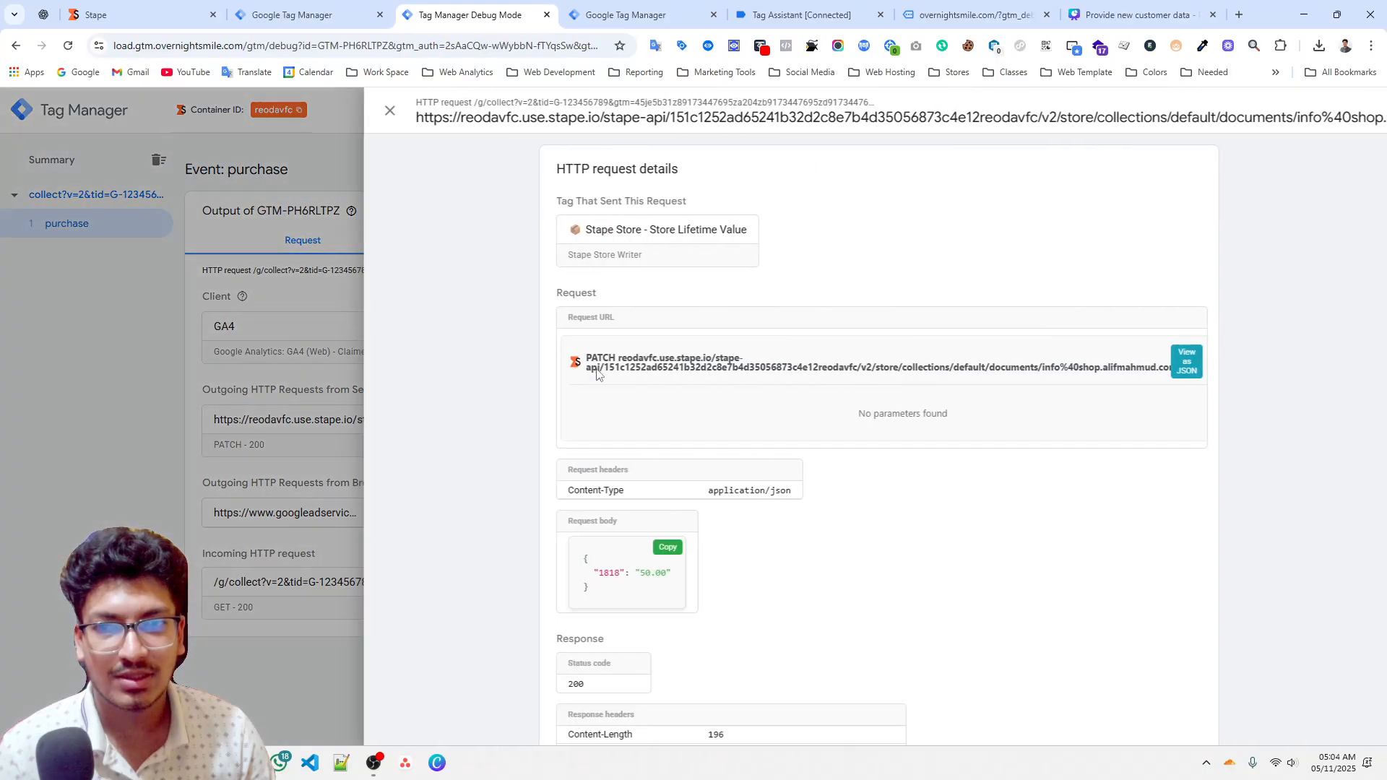
pyautogui.scroll(-5, 642, 515)
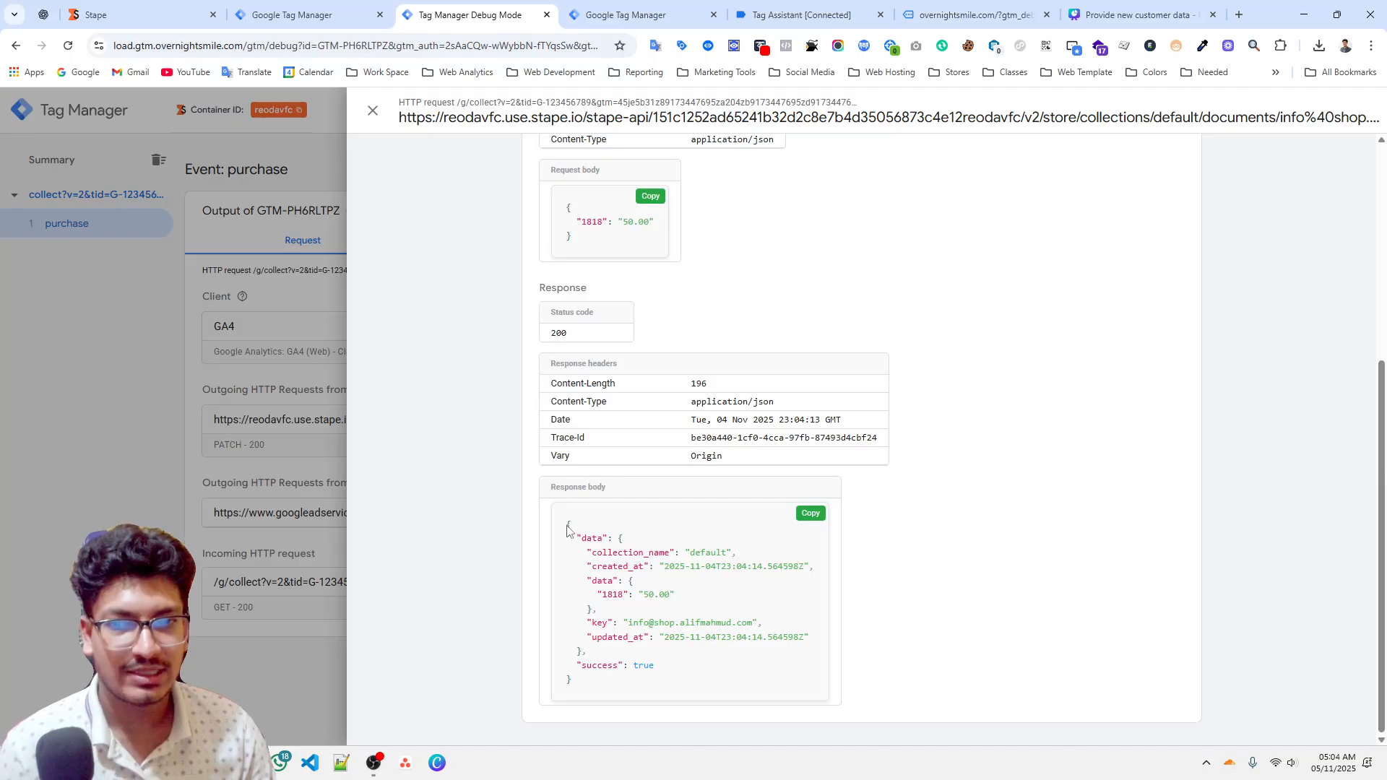
pyautogui.moveTo(567, 525); pyautogui.dragTo(578, 692)
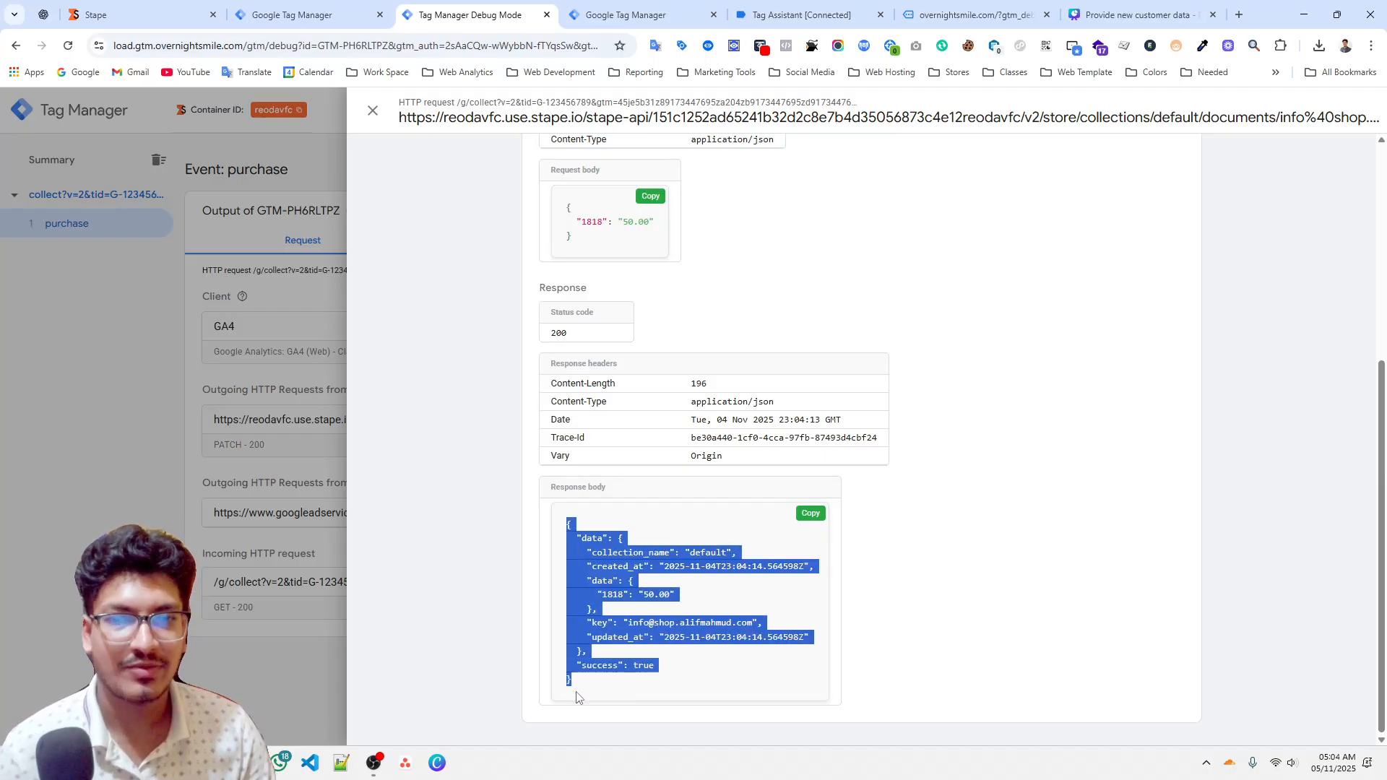
pyautogui.click(239, 491)
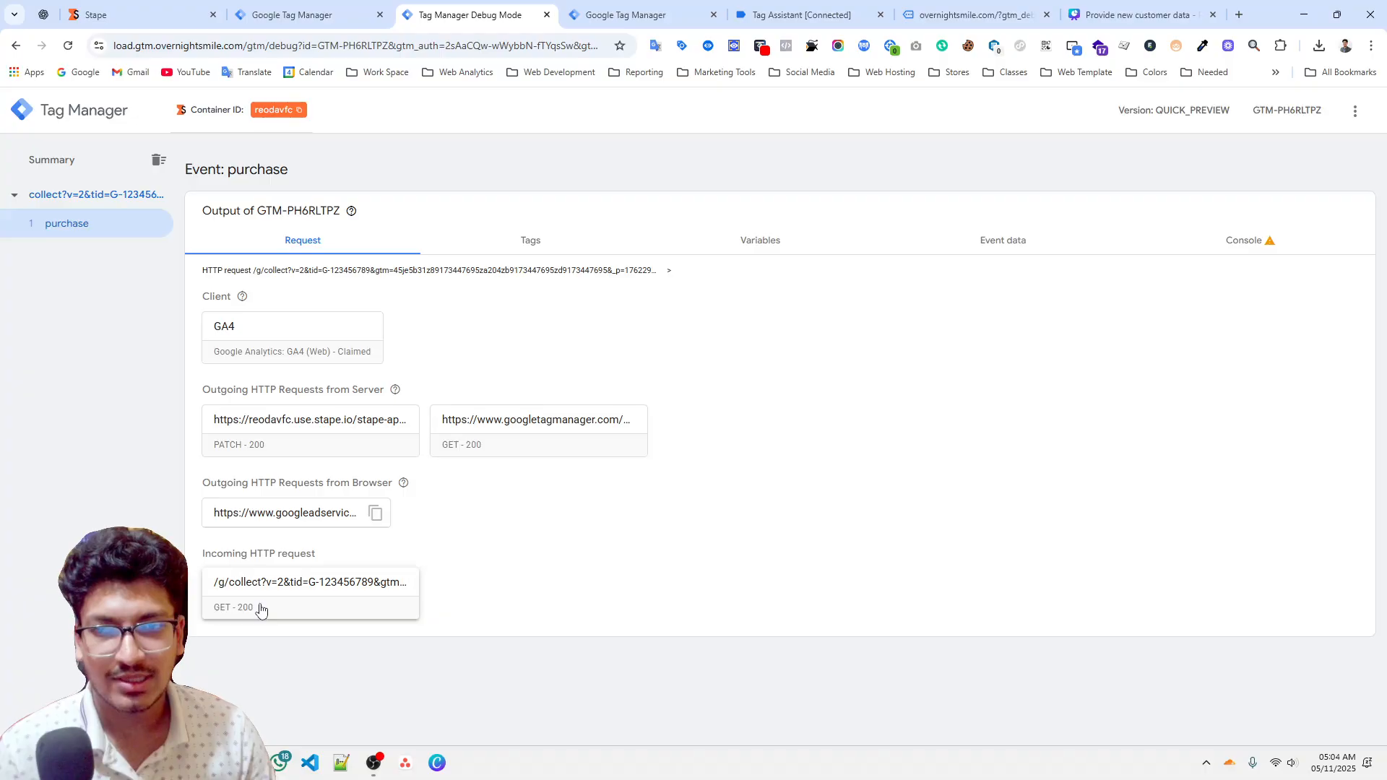
# Search the purchase event's variables for the stape store variables and compare their values with the store document.
pyautogui.click(758, 239)
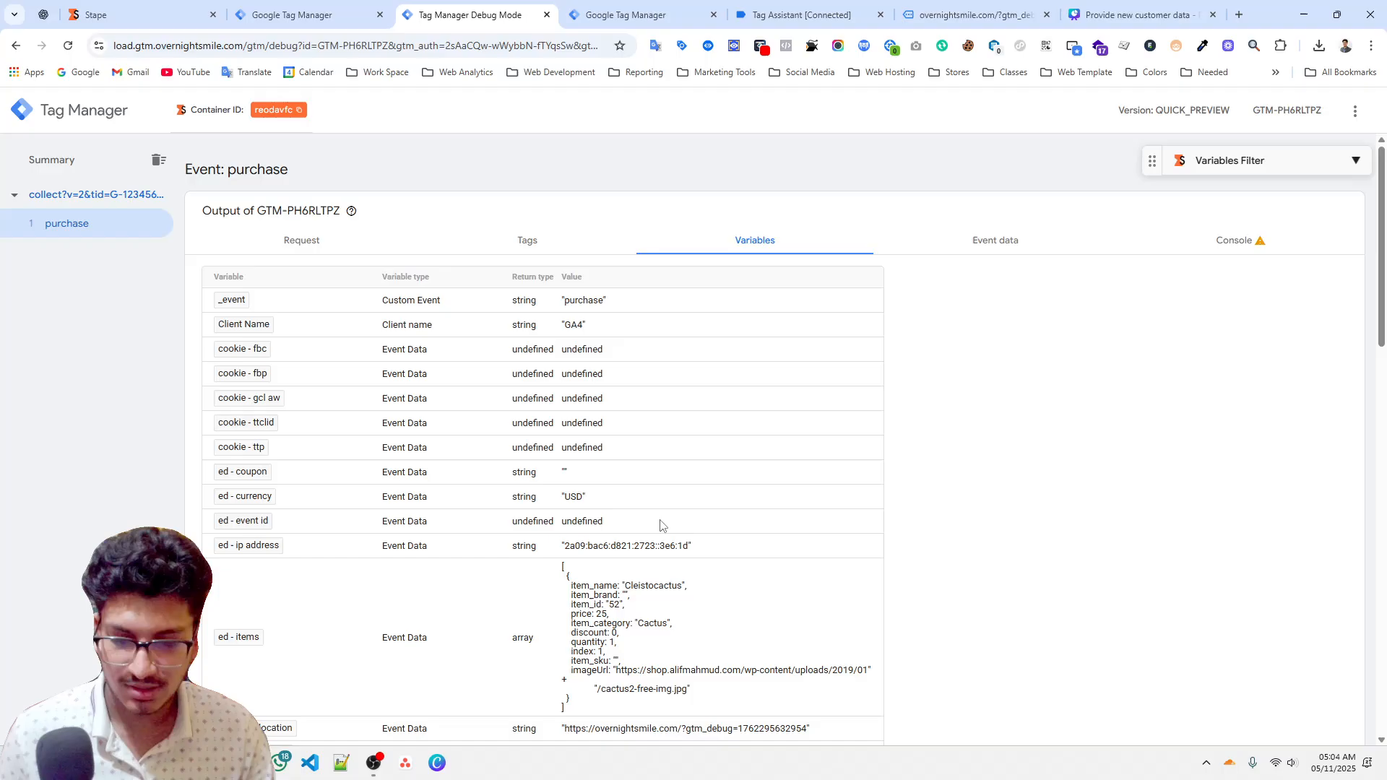
pyautogui.hotkey('ctrl', 'f')
pyautogui.write('stape store')
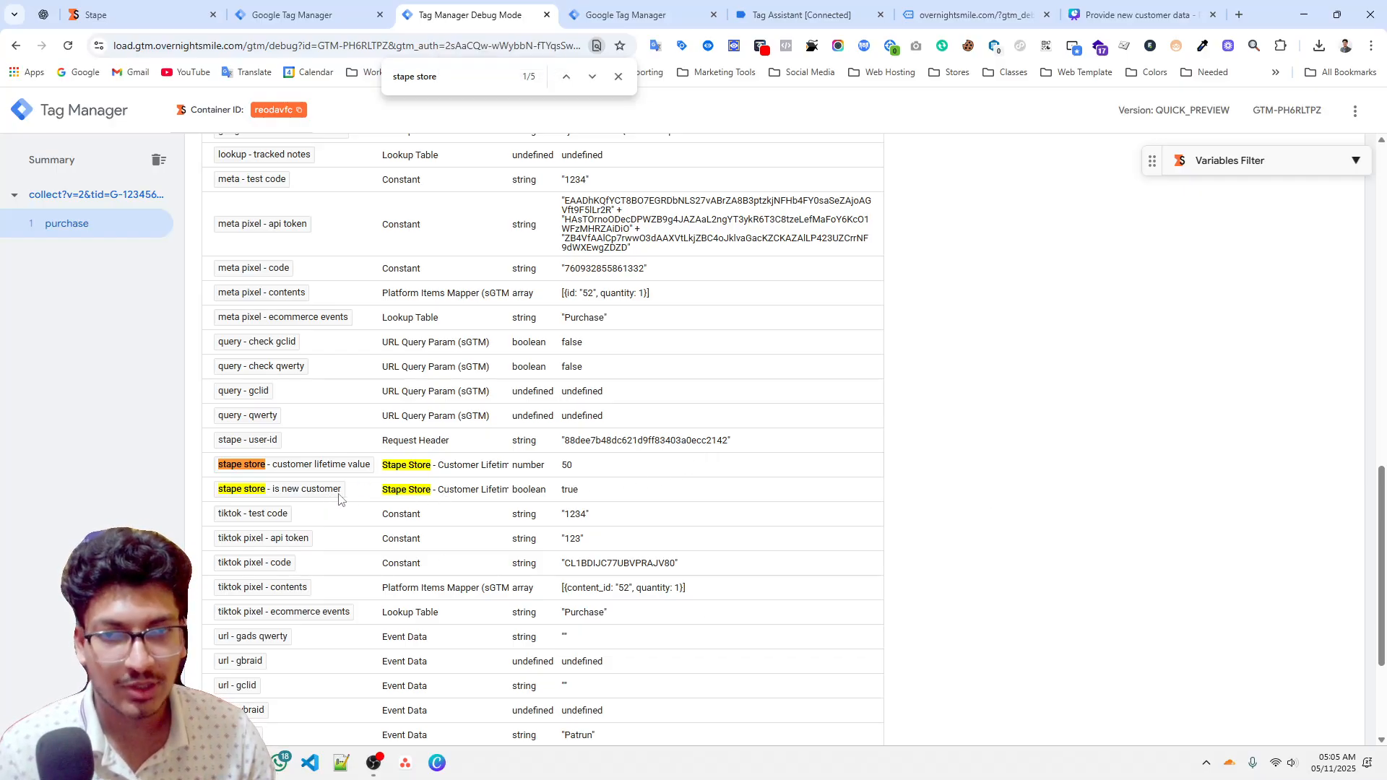
pyautogui.doubleClick(567, 491)
pyautogui.click(886, 495)
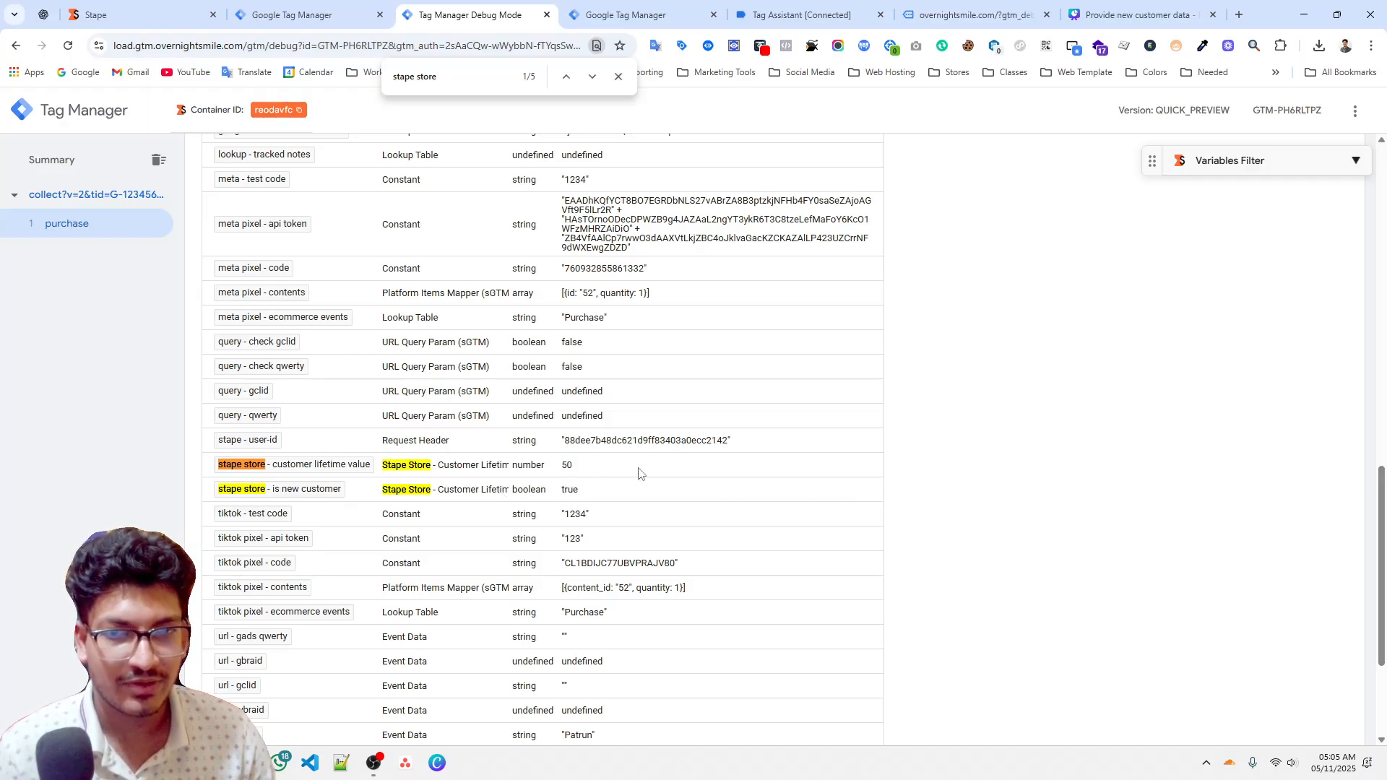
pyautogui.click(137, 14)
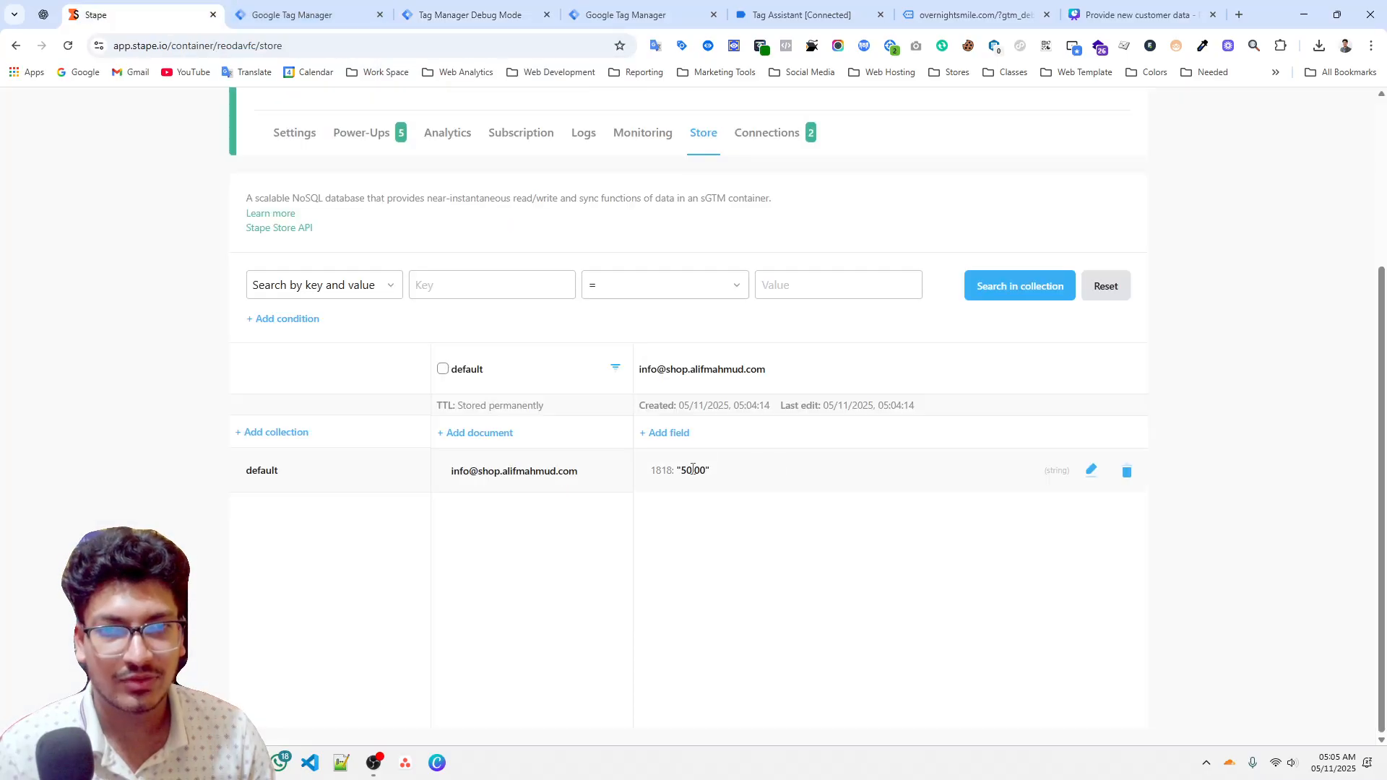
pyautogui.click(408, 4)
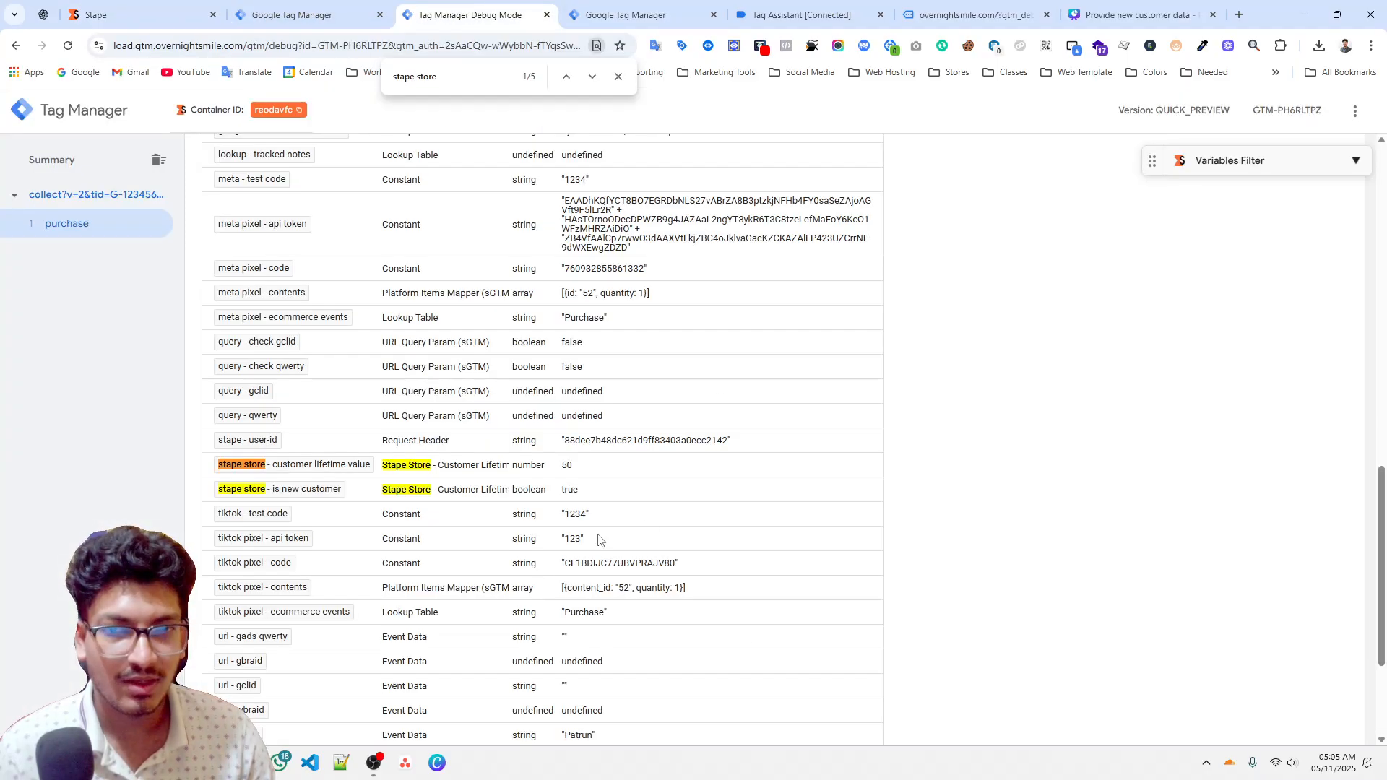
# Paste the purchase dataLayer push into the console with transaction ID 1819 and value 150.00, and run it.
pyautogui.click(969, 15)
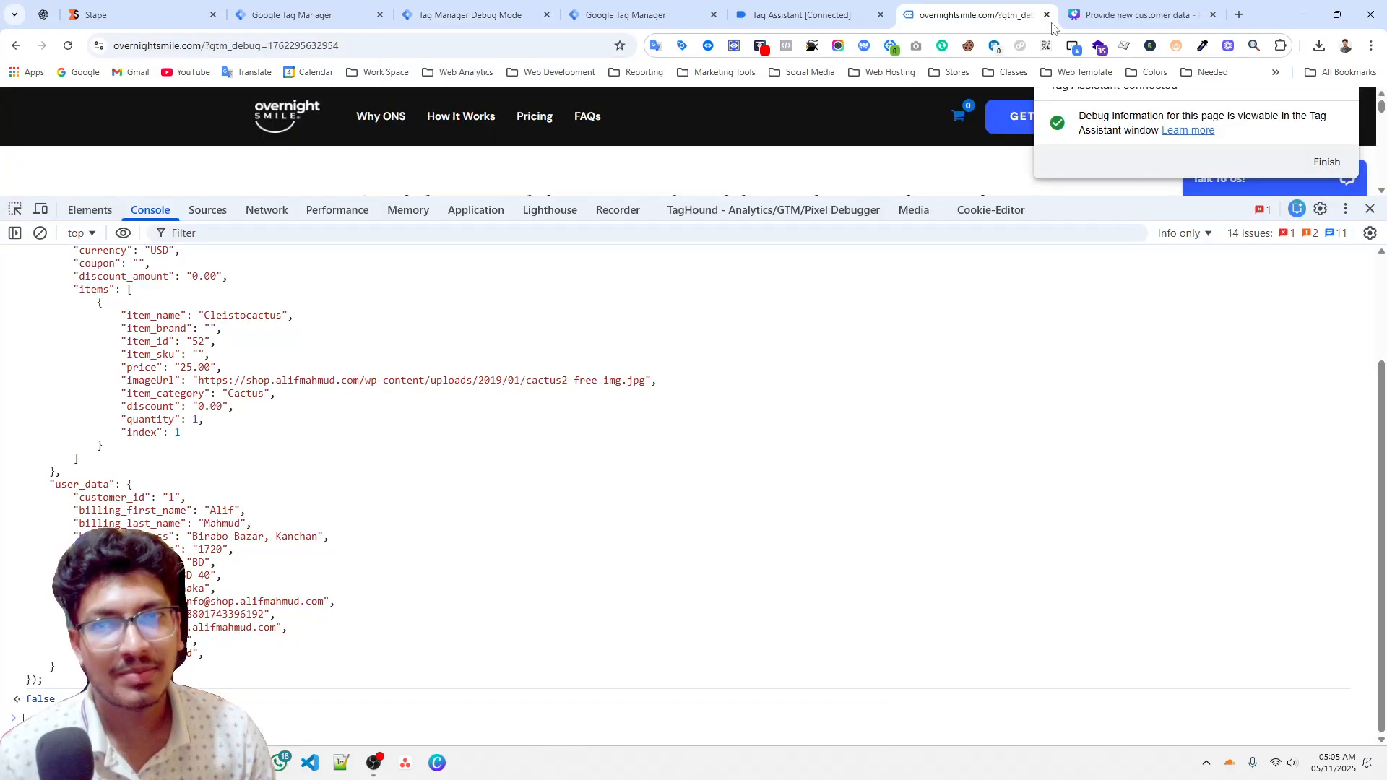
pyautogui.click(40, 233)
pyautogui.hotkey('ctrl', 'v')
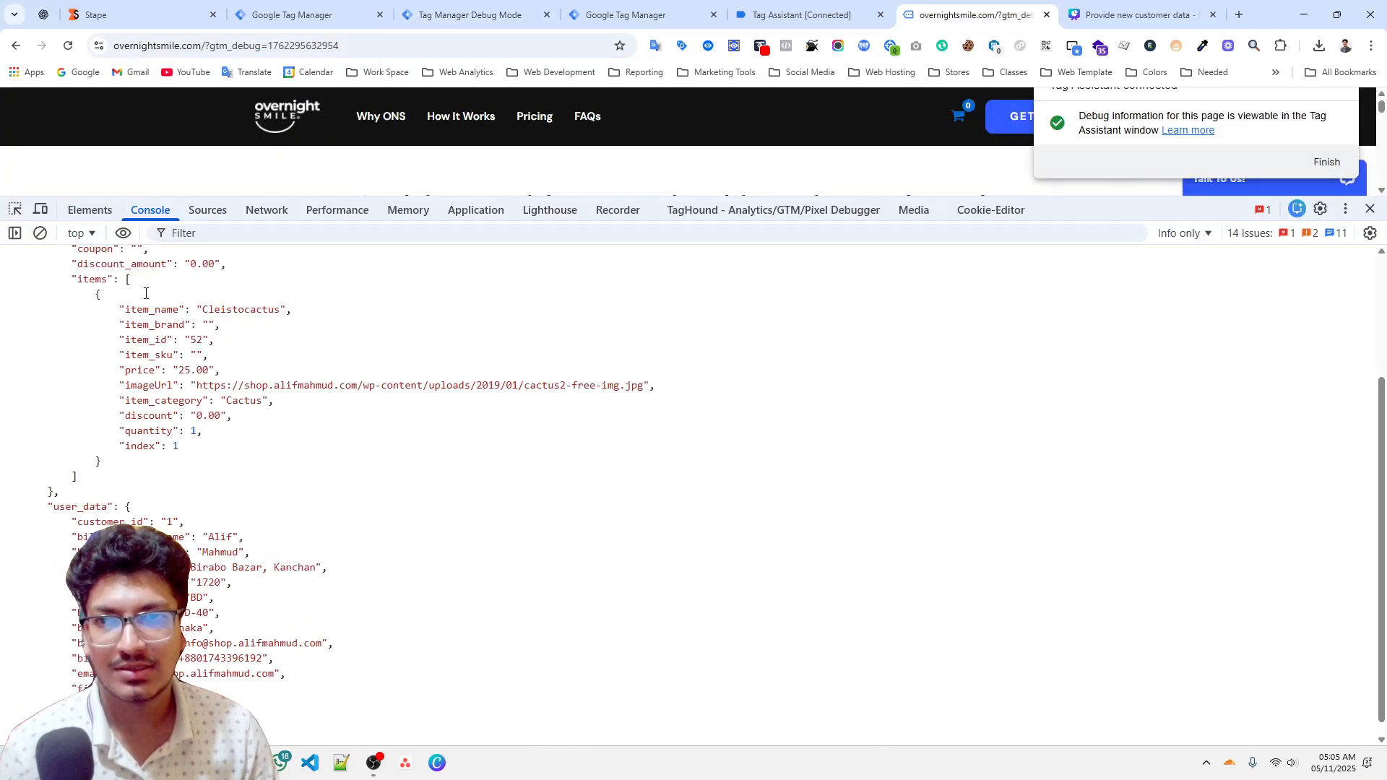
pyautogui.scroll(5, 154, 329)
pyautogui.scroll(-3, 155, 329)
pyautogui.scroll(1, 155, 329)
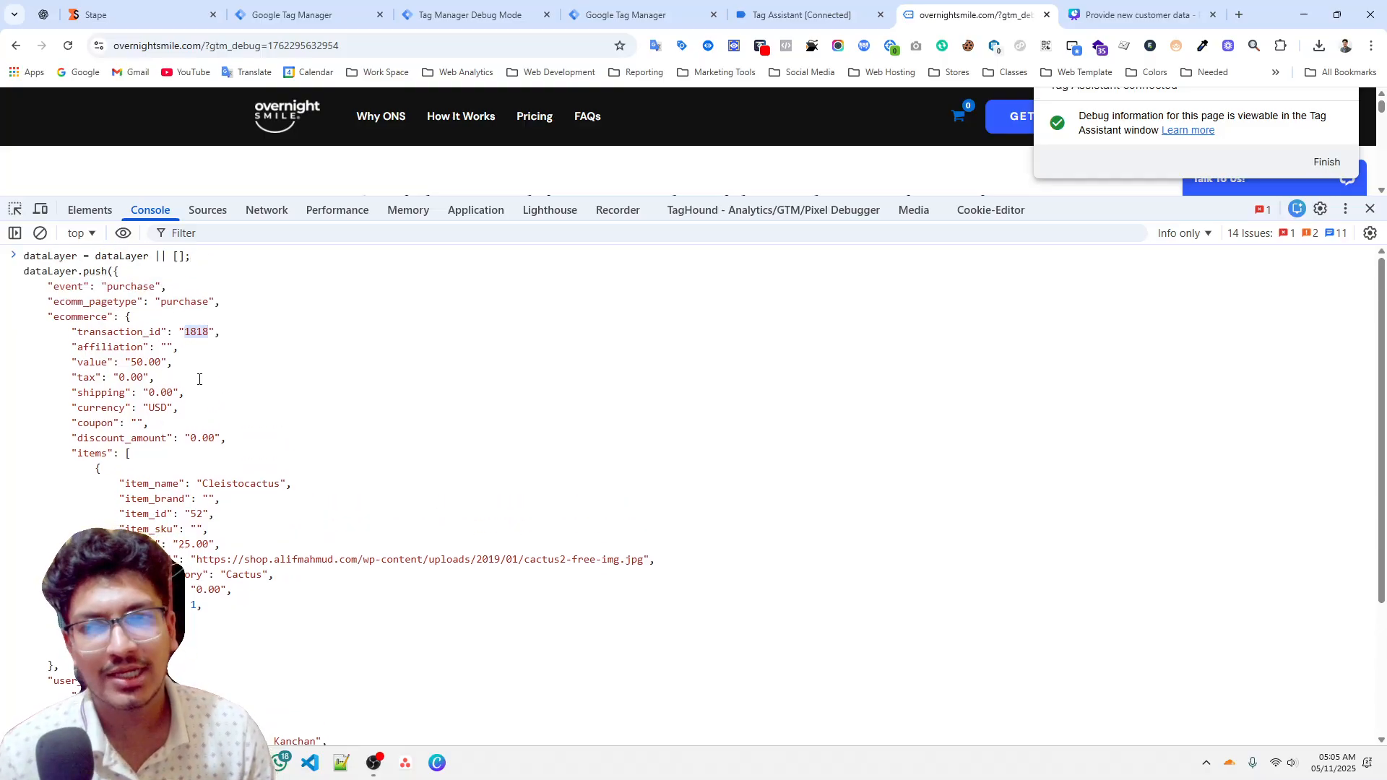
pyautogui.click(470, 15)
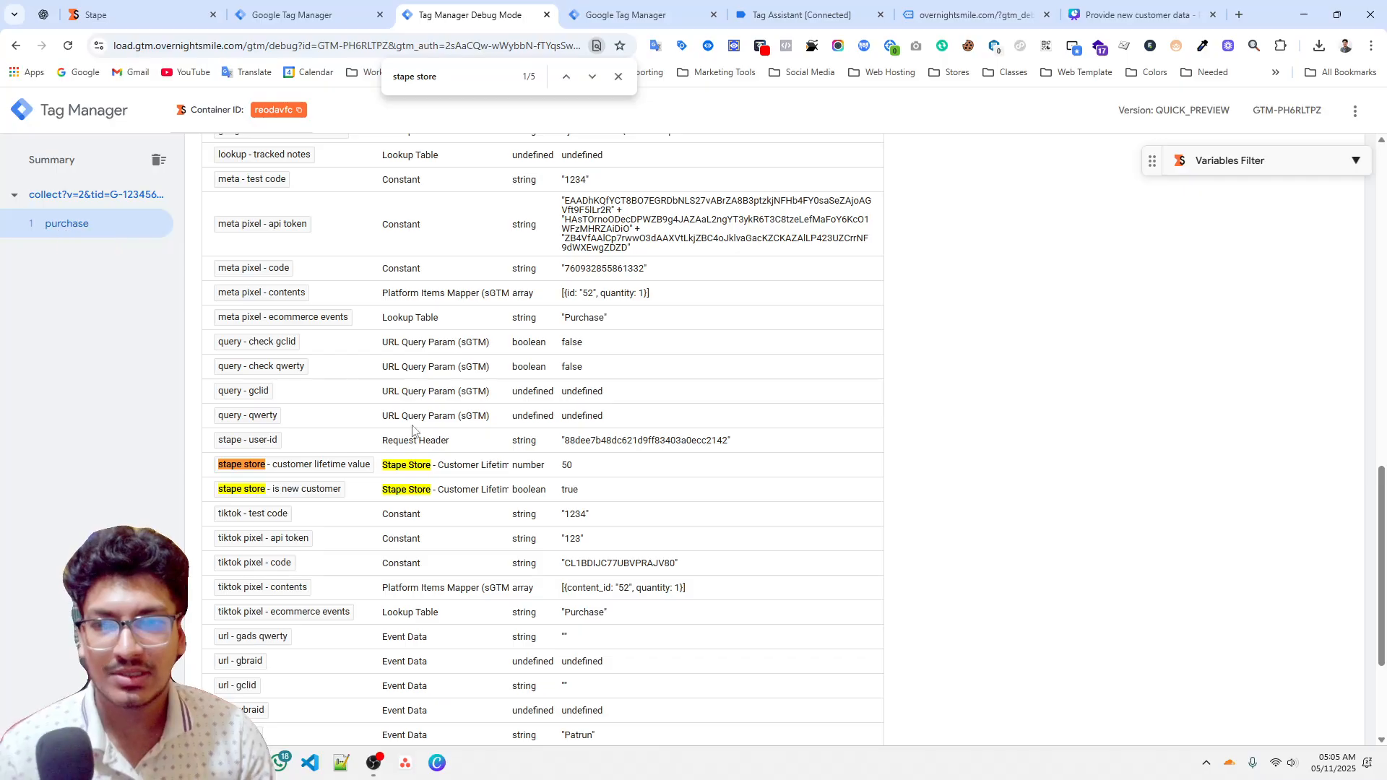
pyautogui.hotkey('ctrl', '2')
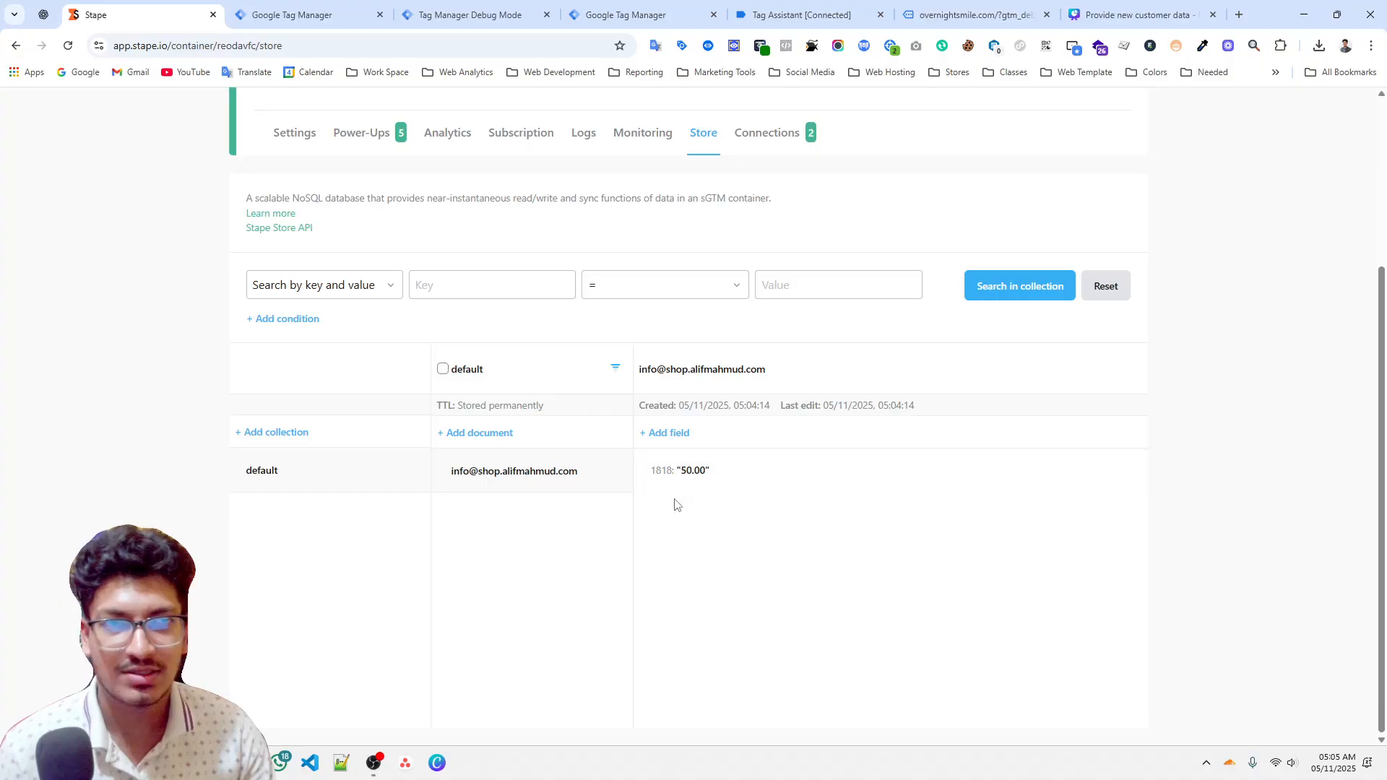
pyautogui.hotkey('ctrl', '9')
pyautogui.hotkey('ctrl', 'shift', 'Tab')
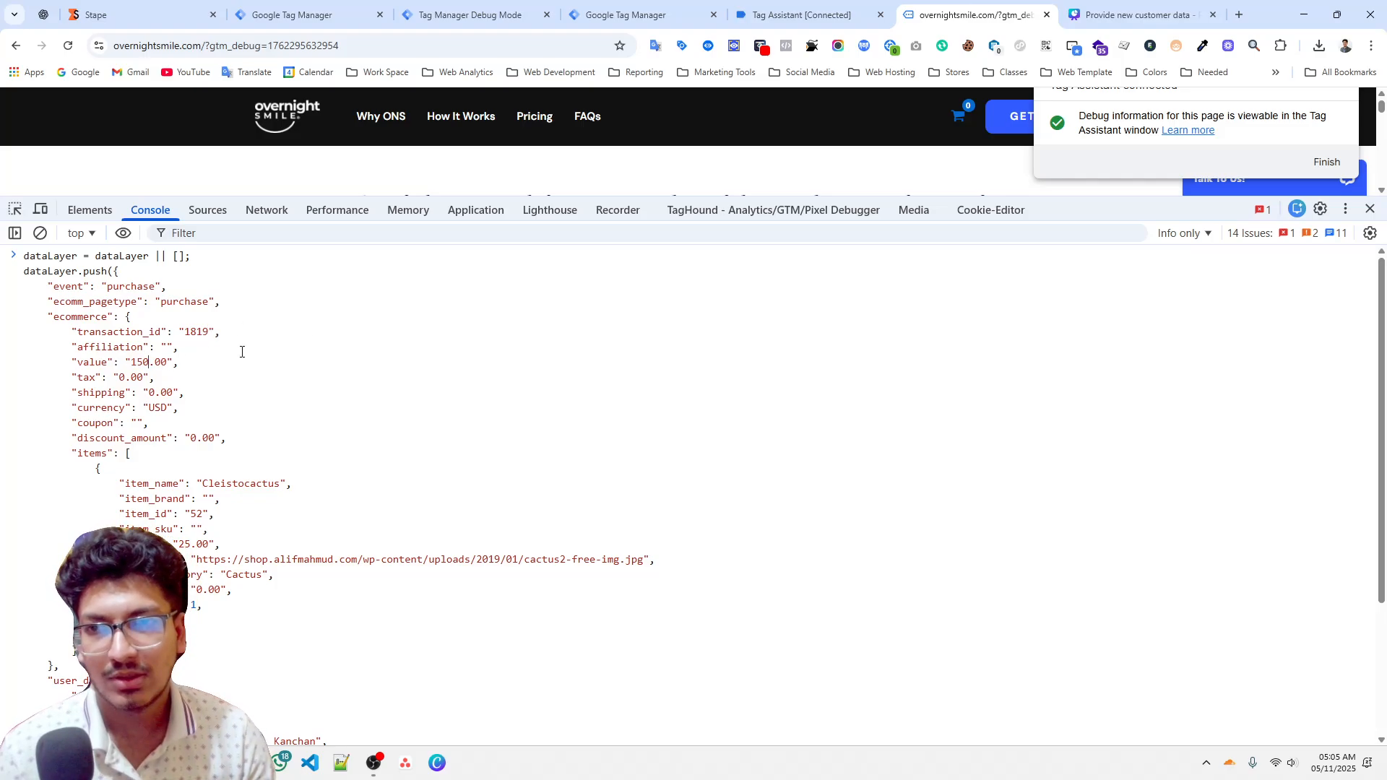
pyautogui.scroll(-3, 243, 352)
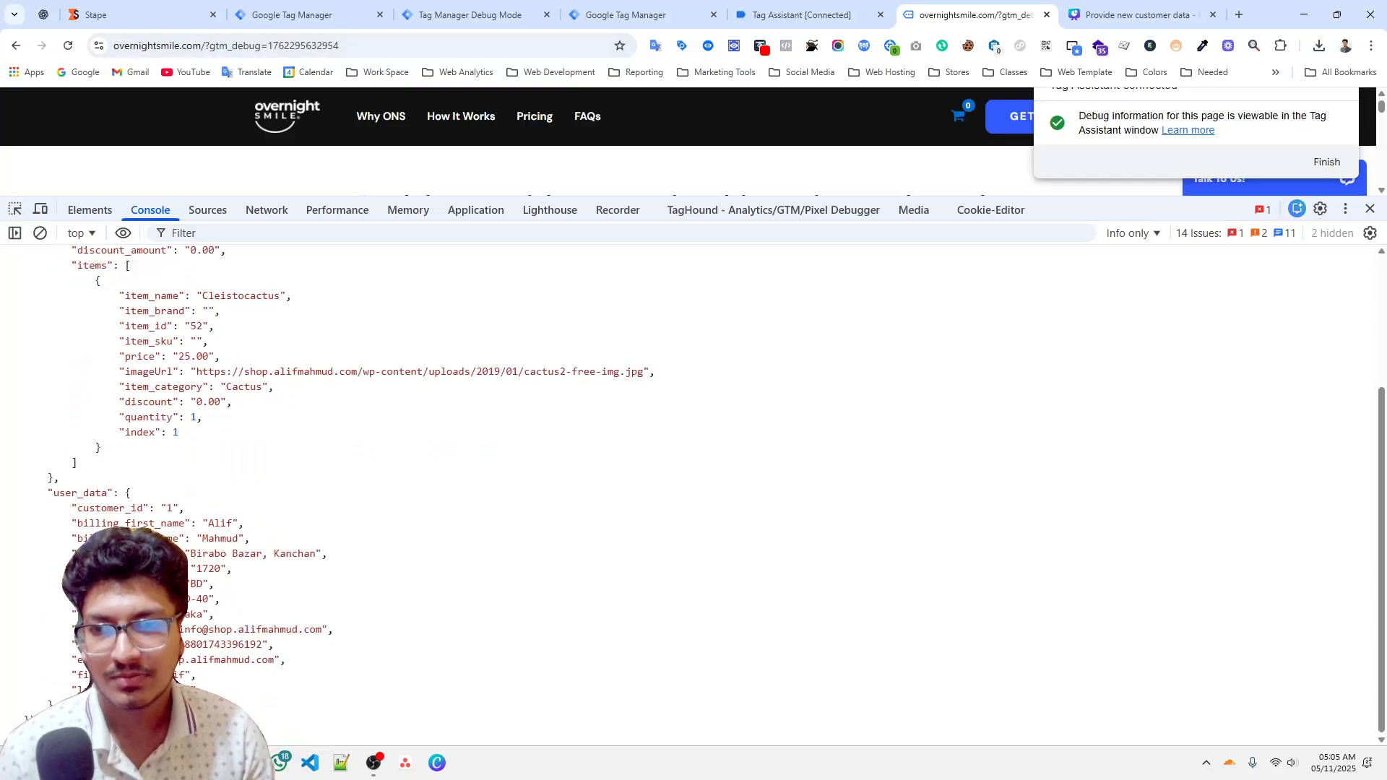
pyautogui.scroll(1, 505, 434)
pyautogui.scroll(-1, 505, 434)
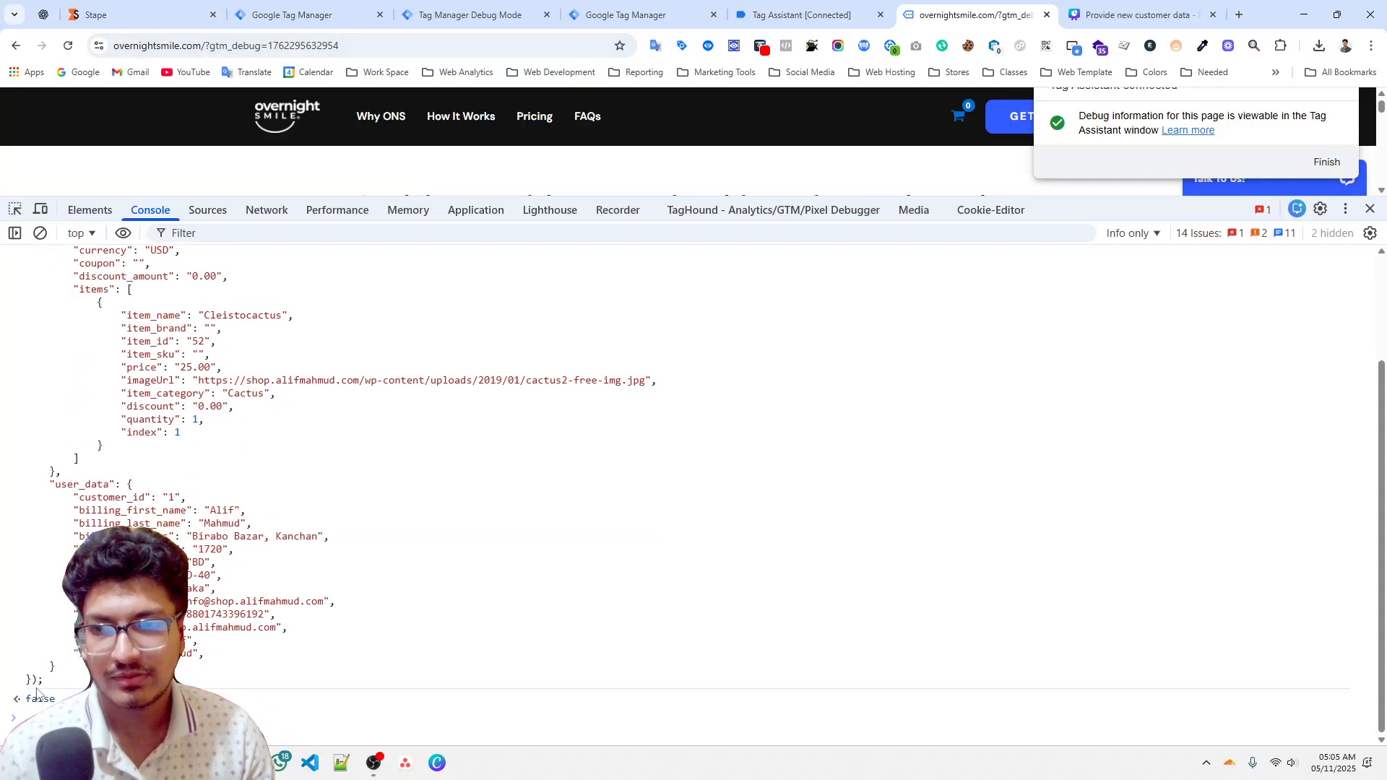
# Inspect the second purchase event's stape store variables and reload the Stape Store collection to compare the stored values.
pyautogui.click(470, 15)
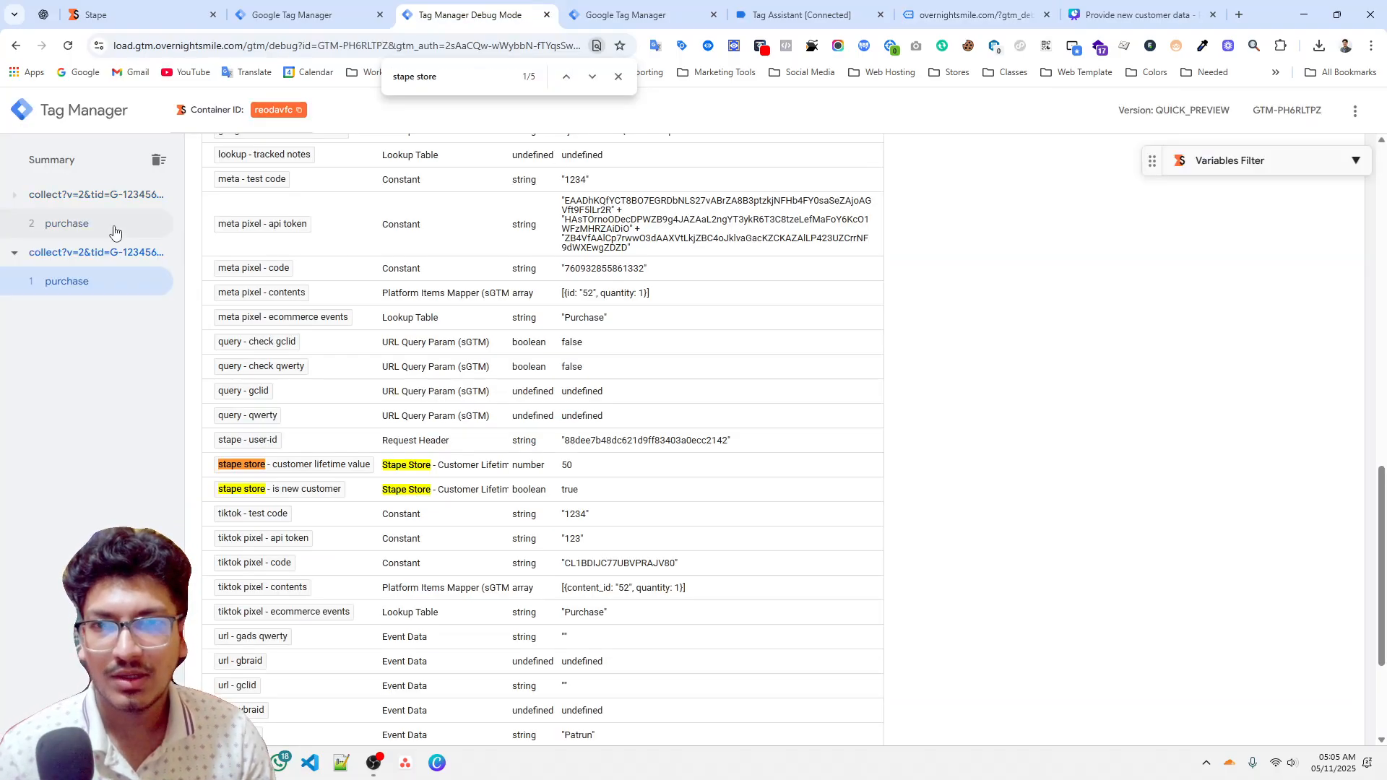
pyautogui.click(114, 232)
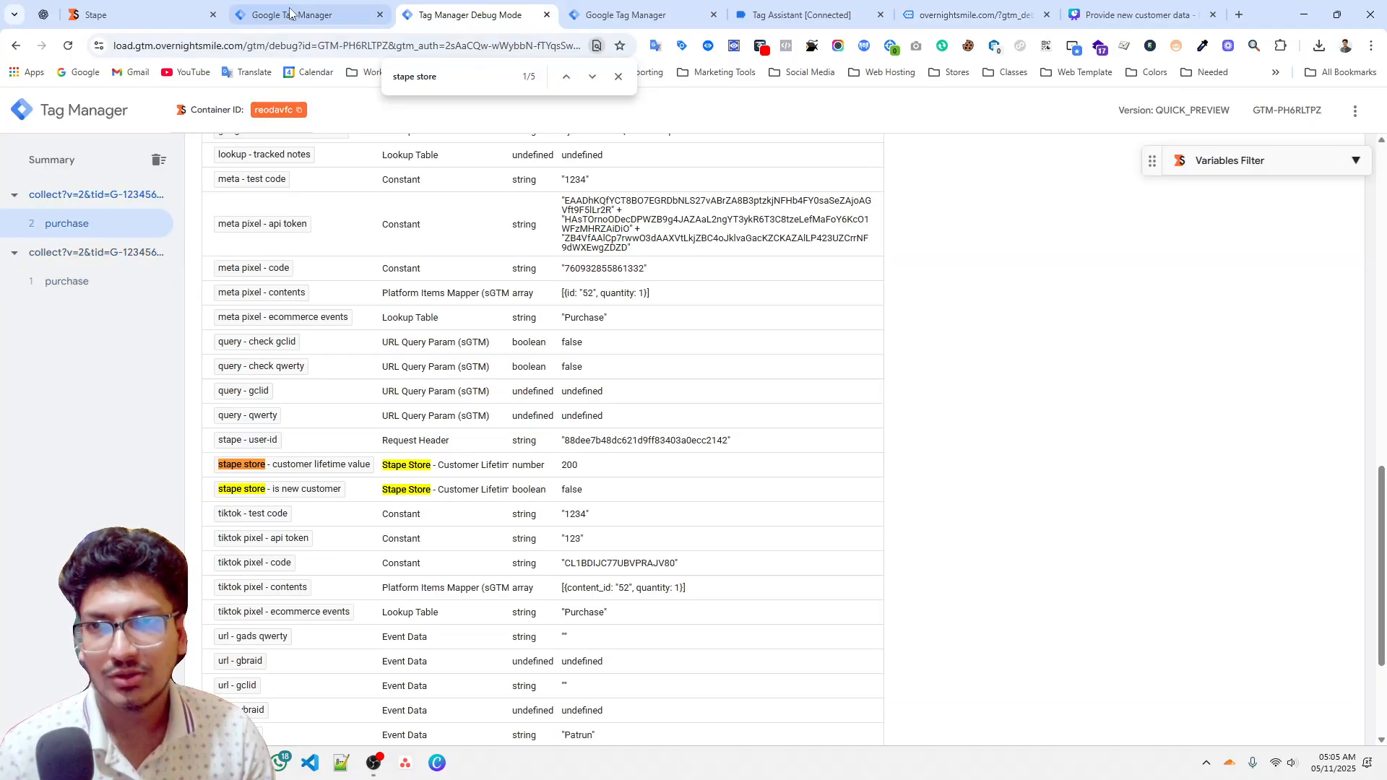
pyautogui.click(311, 15)
pyautogui.click(181, 14)
pyautogui.rightClick(219, 376)
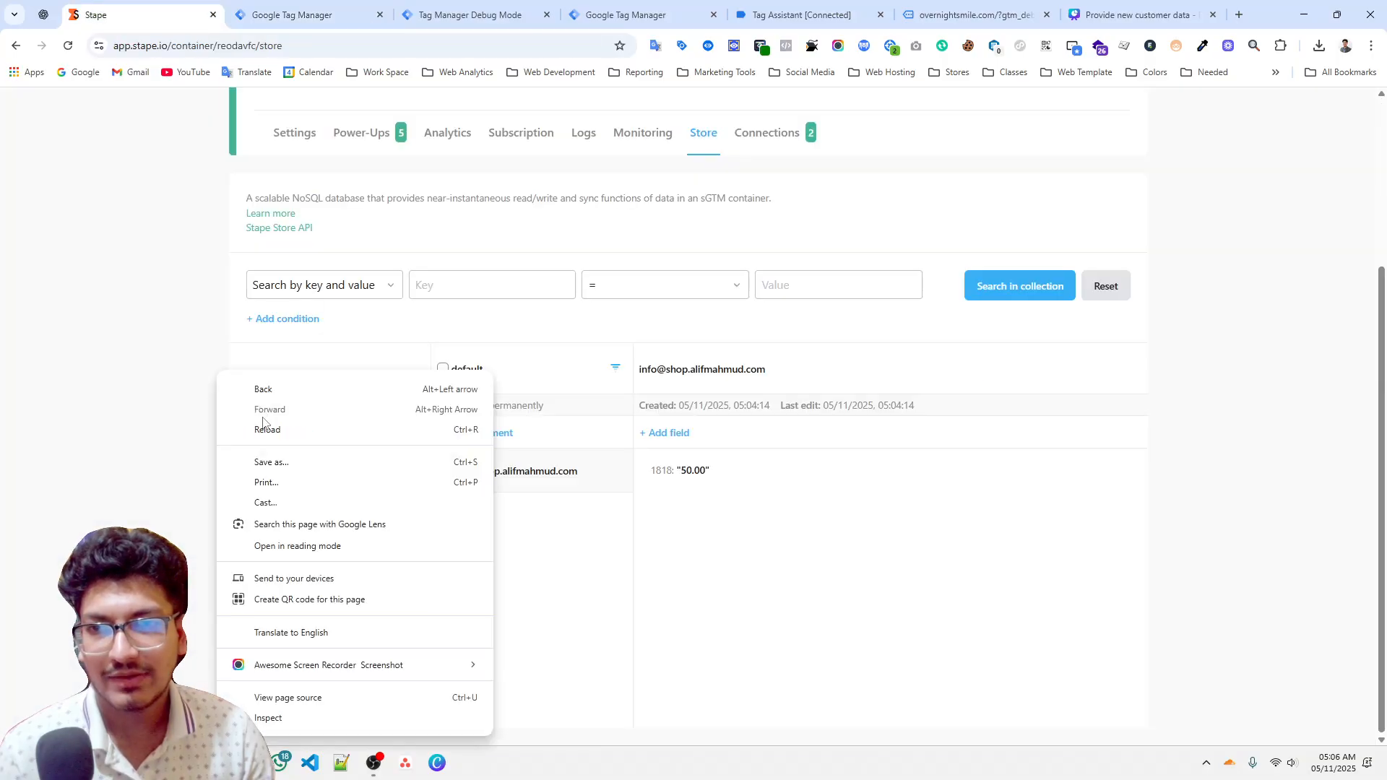
pyautogui.click(281, 425)
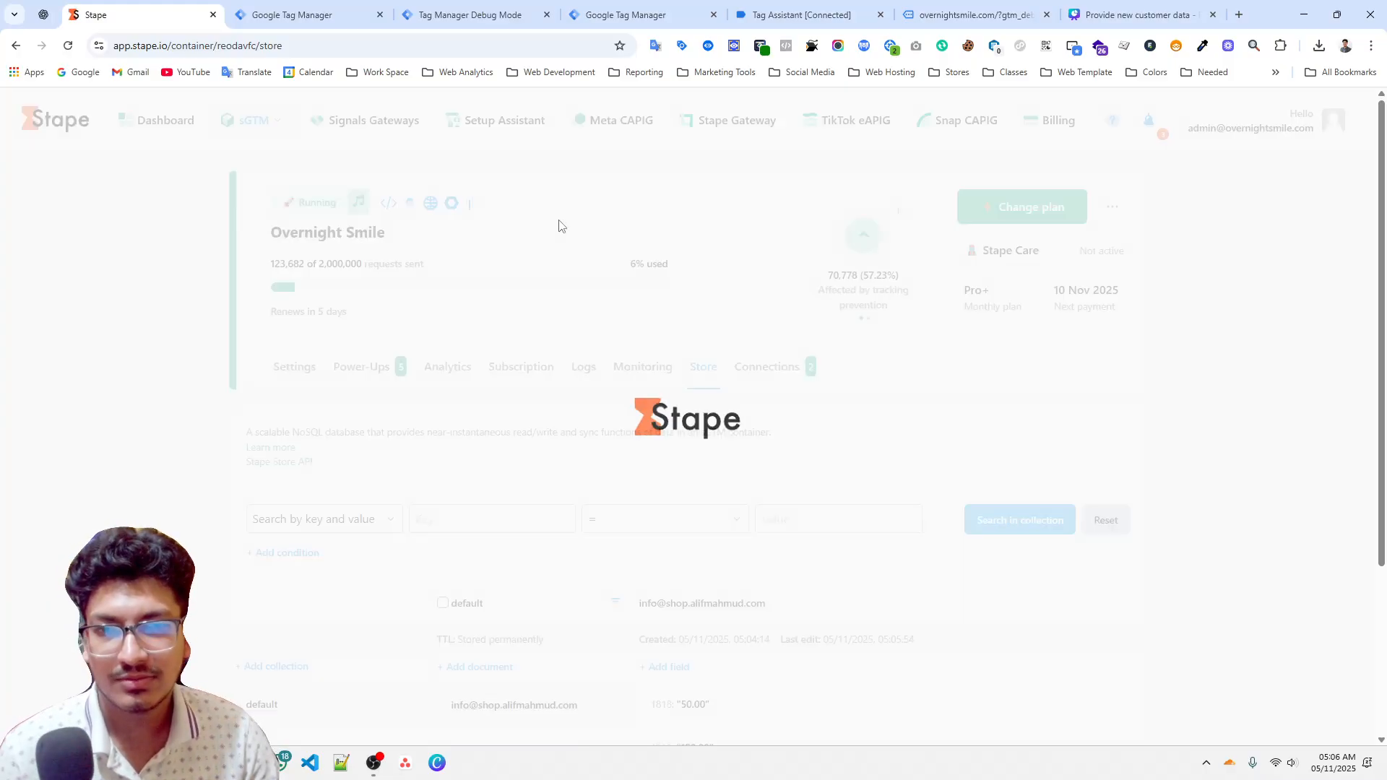
pyautogui.scroll(-2, 694, 549)
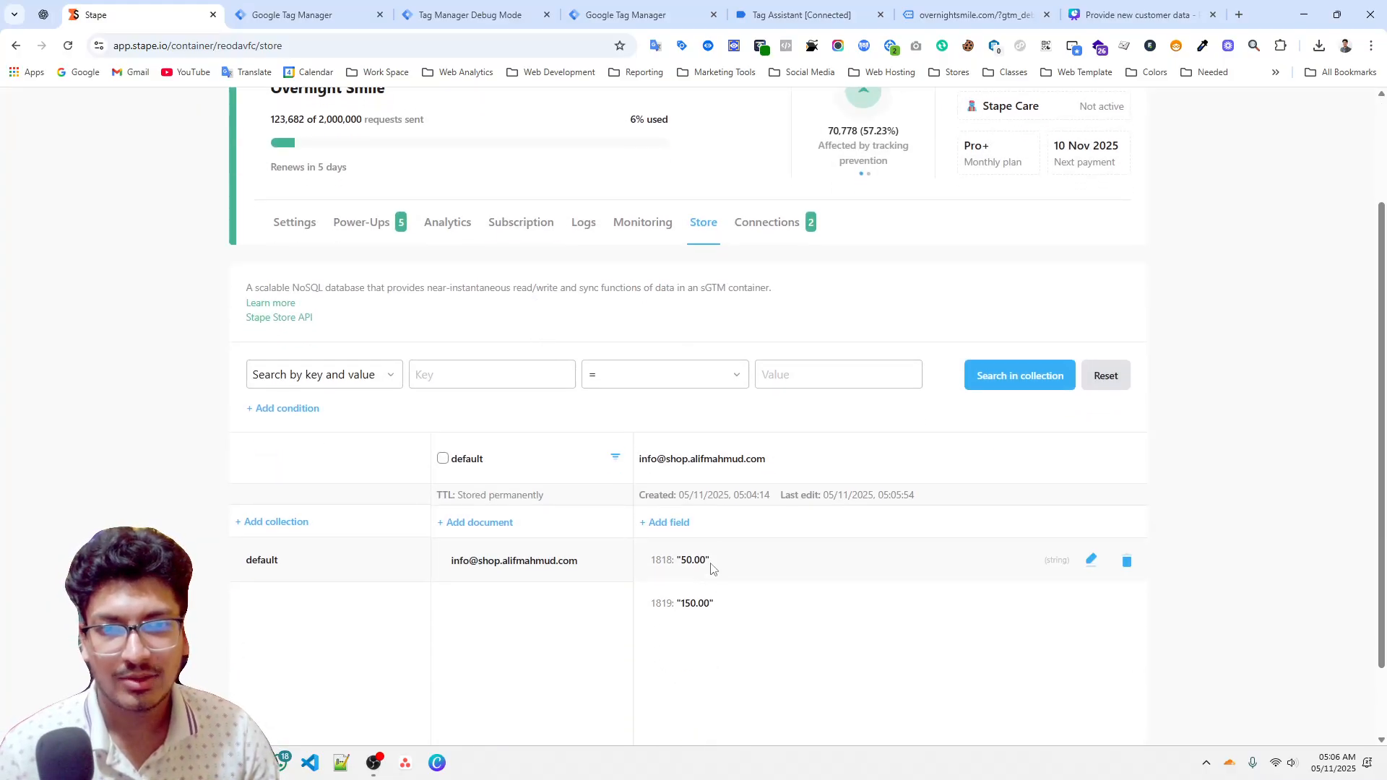
pyautogui.click(466, 15)
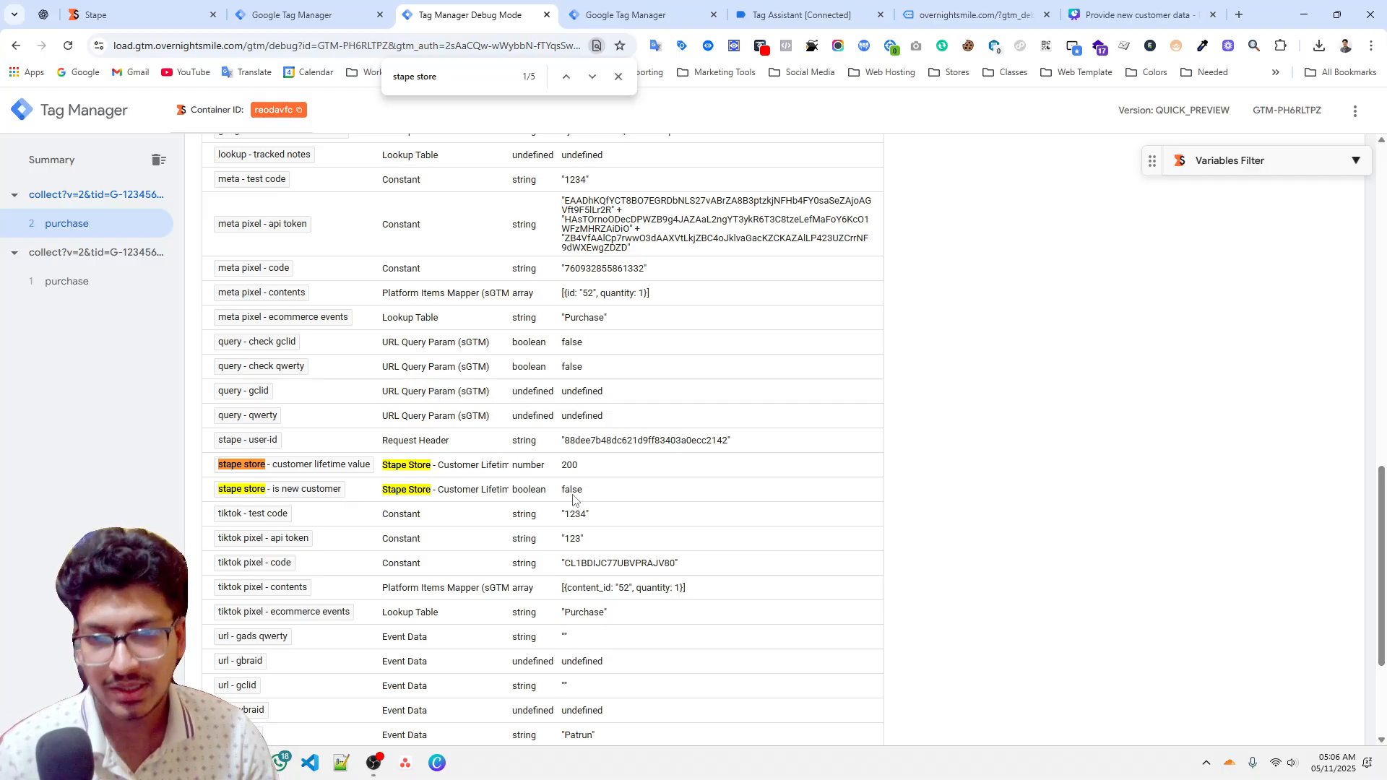
pyautogui.click(576, 480)
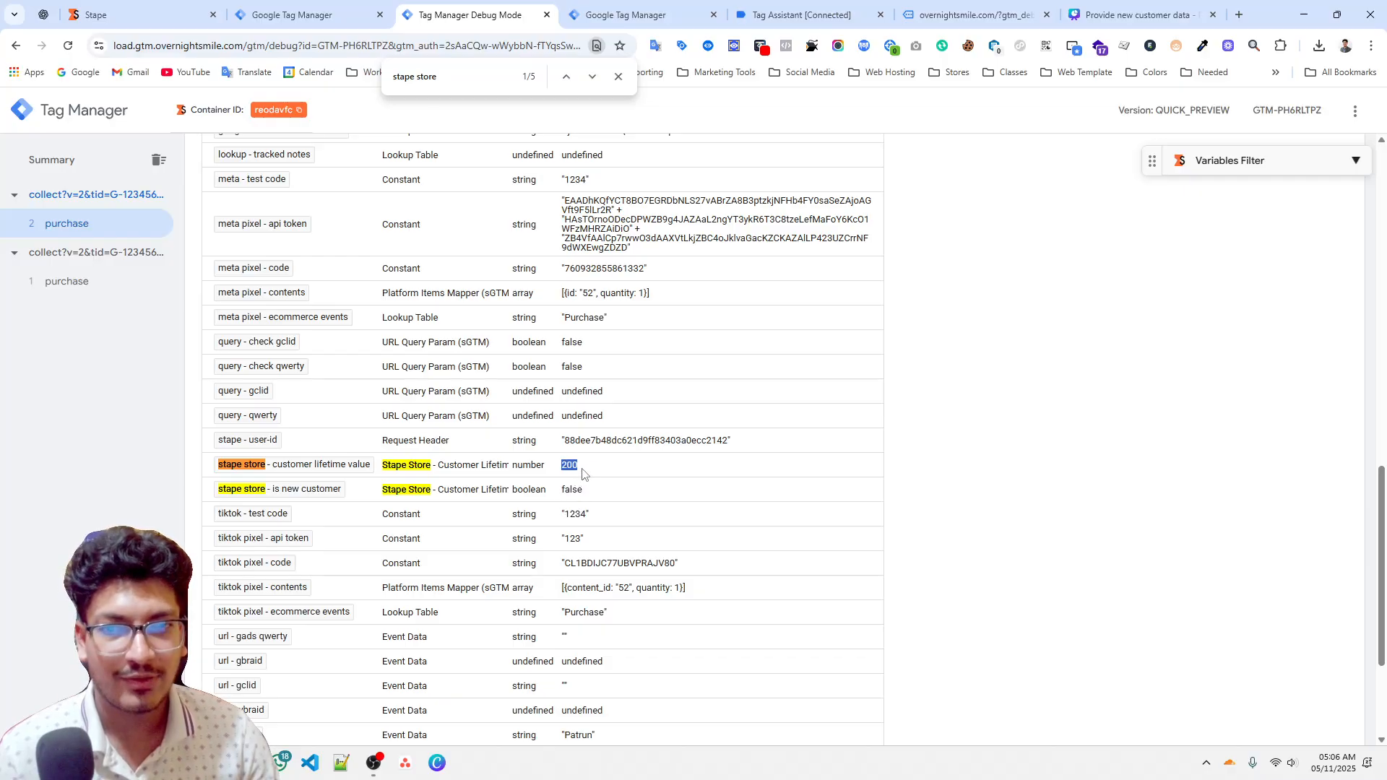
# Open the Google Ads - Ecommerce Events tag from the server container's tags list for editing.
pyautogui.click(618, 76)
pyautogui.click(304, 14)
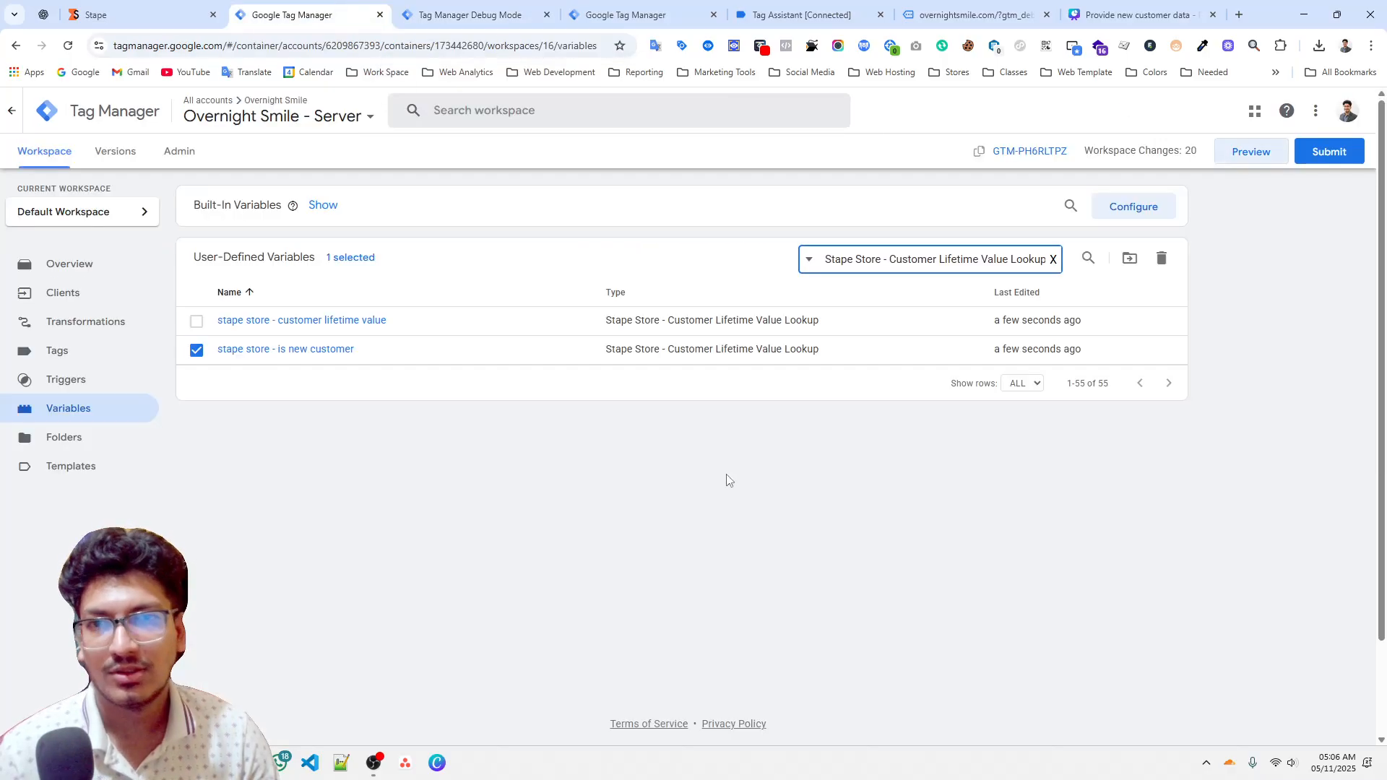
pyautogui.click(57, 351)
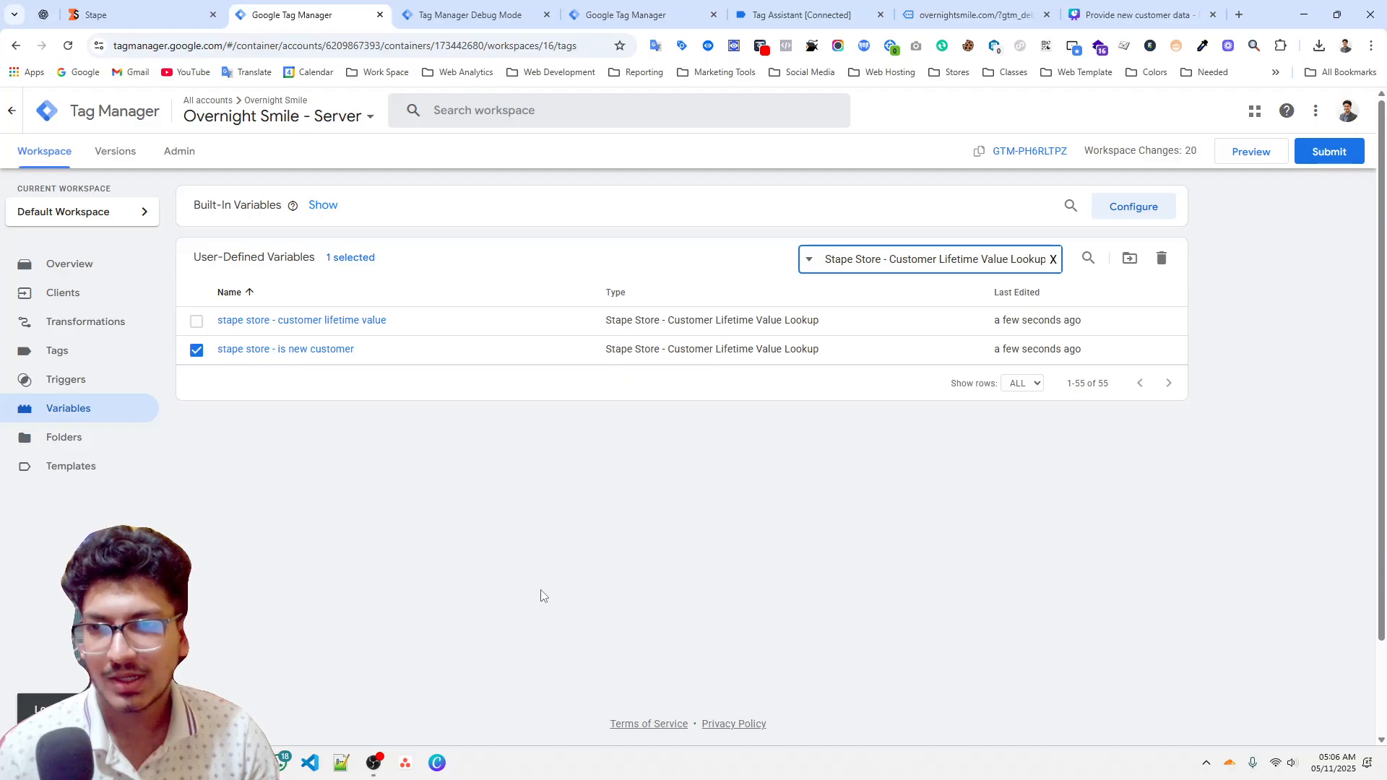
pyautogui.click(374, 763)
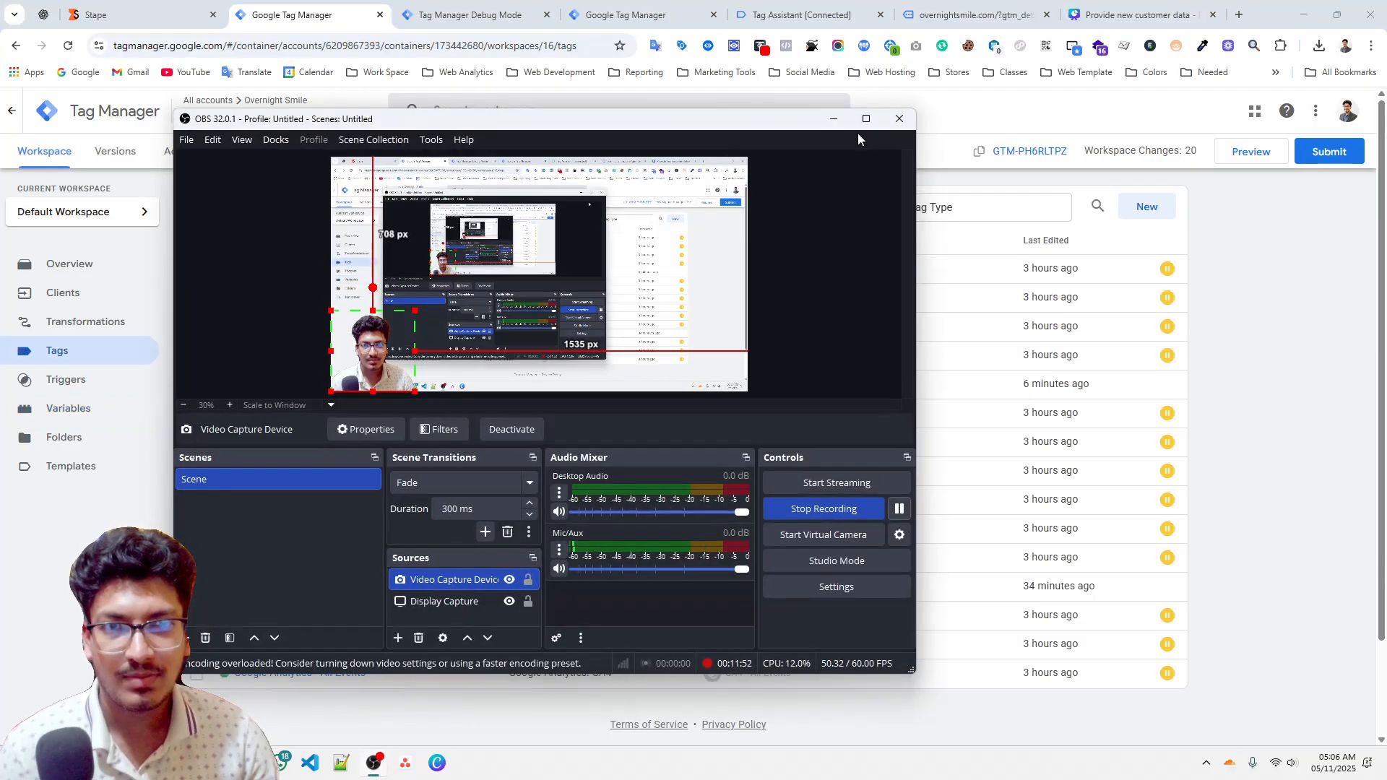
pyautogui.click(866, 119)
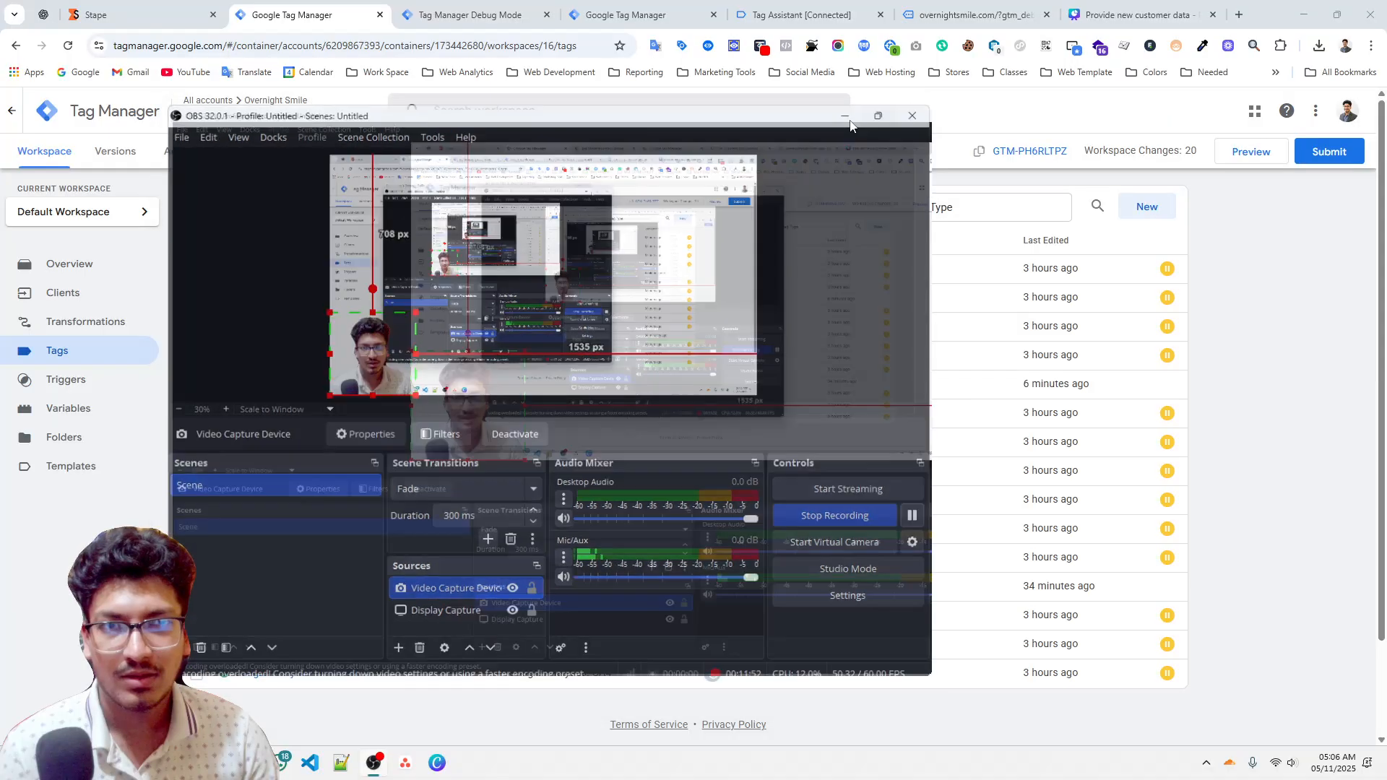
pyautogui.click(1305, 14)
pyautogui.scroll(-2, 461, 462)
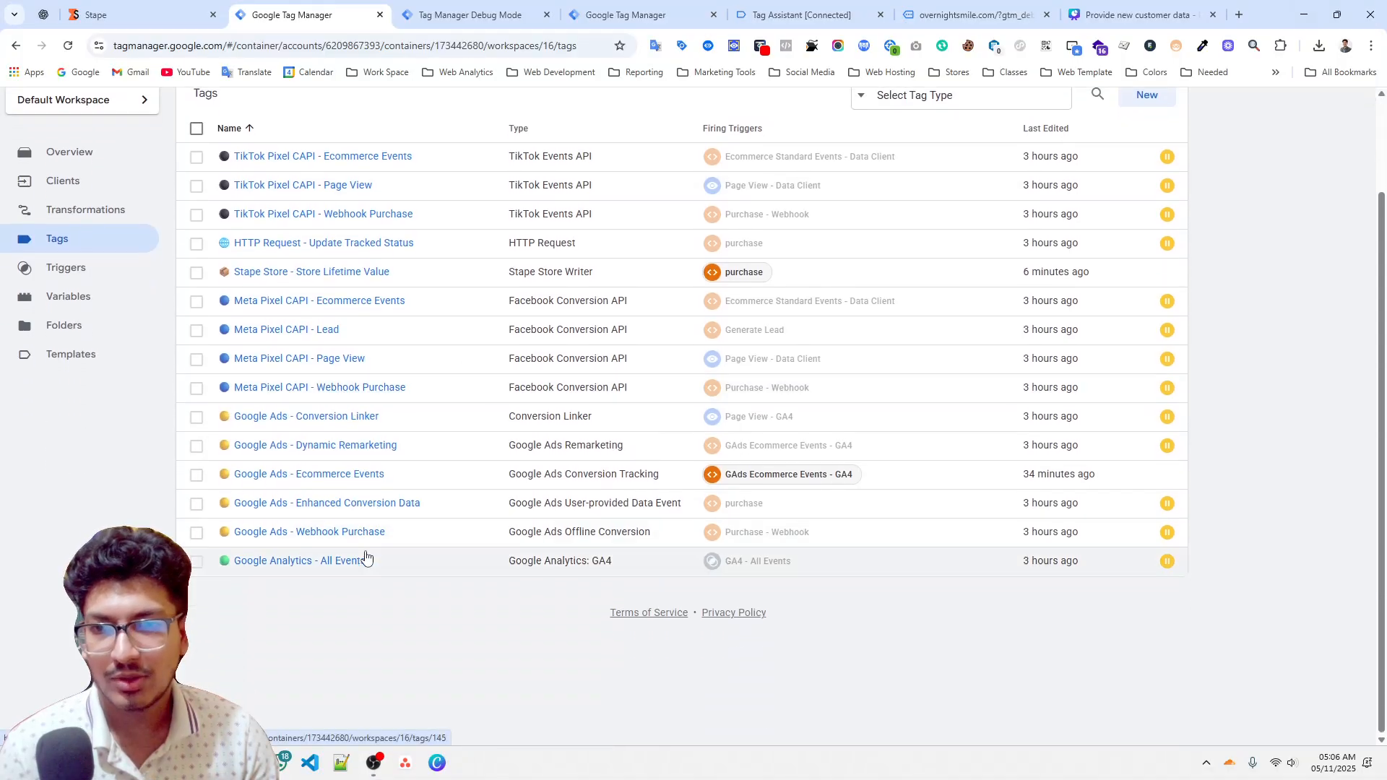
pyautogui.click(326, 477)
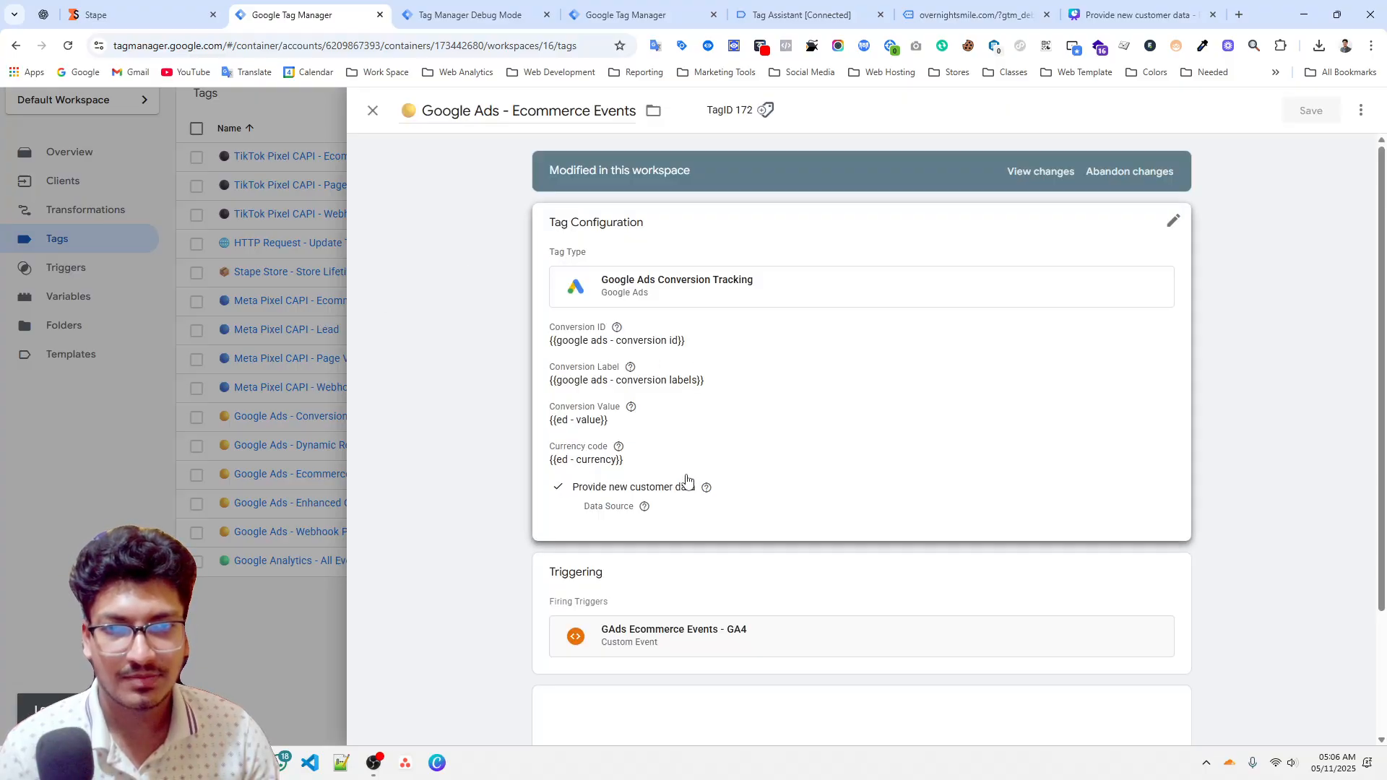
pyautogui.click(694, 480)
pyautogui.scroll(-5, 867, 511)
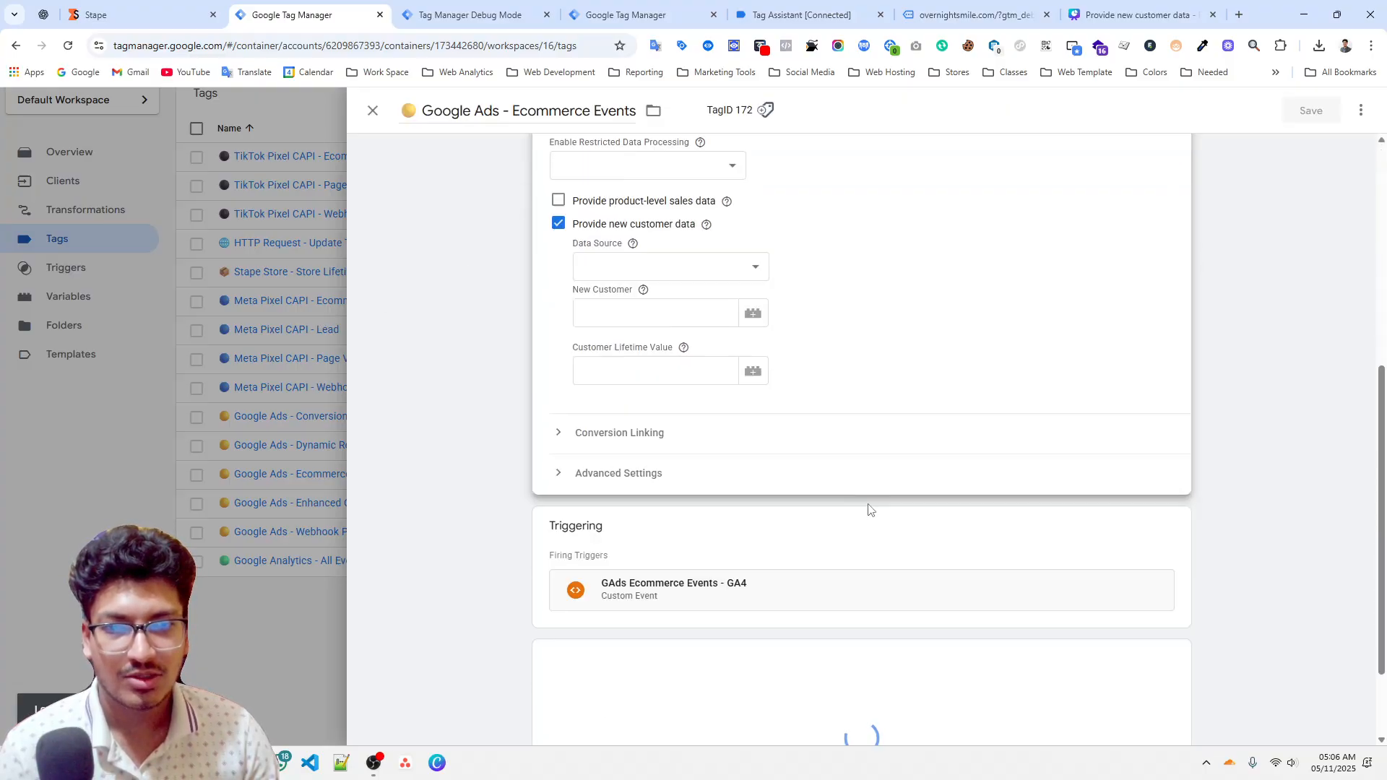
# Under Provide new customer data, set the New Customer field to the {{stape store - is new customer}} variable.
pyautogui.click(559, 224)
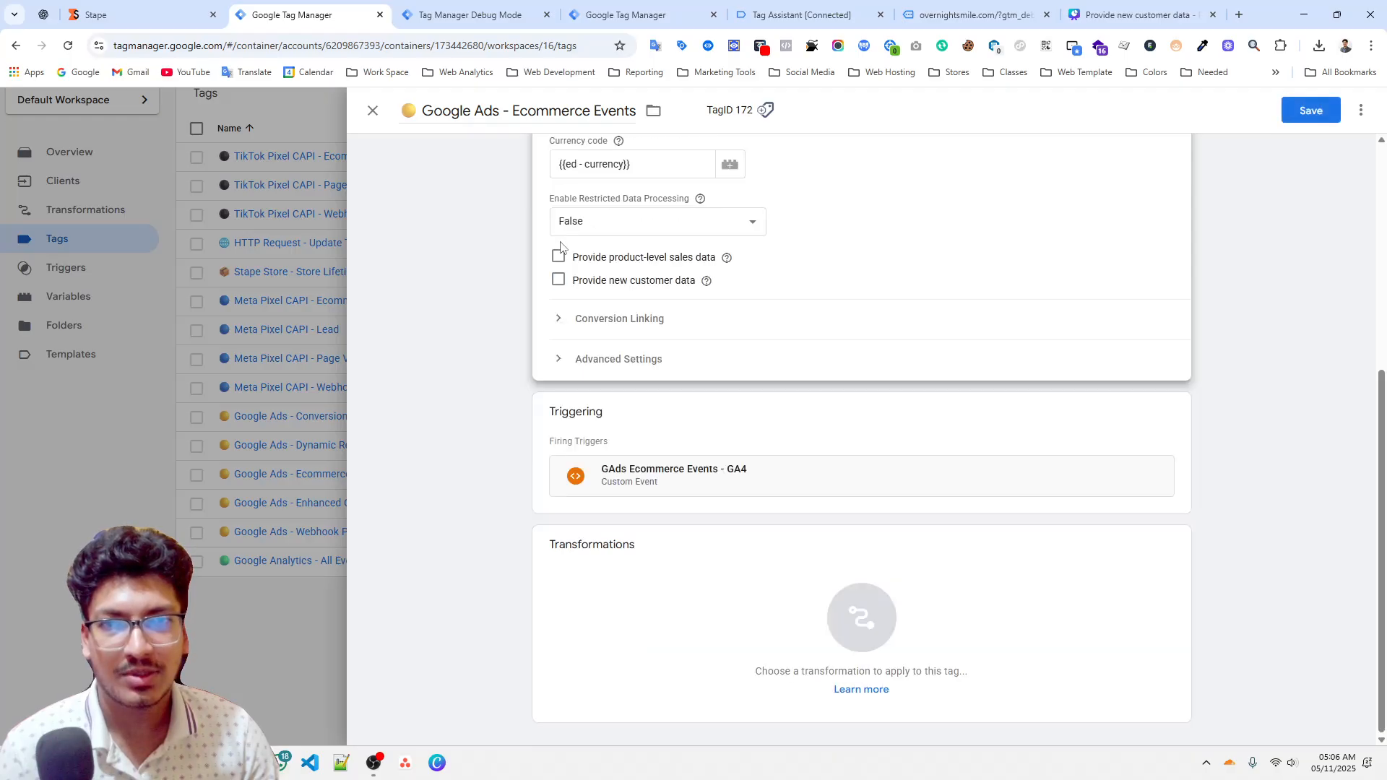
pyautogui.click(621, 280)
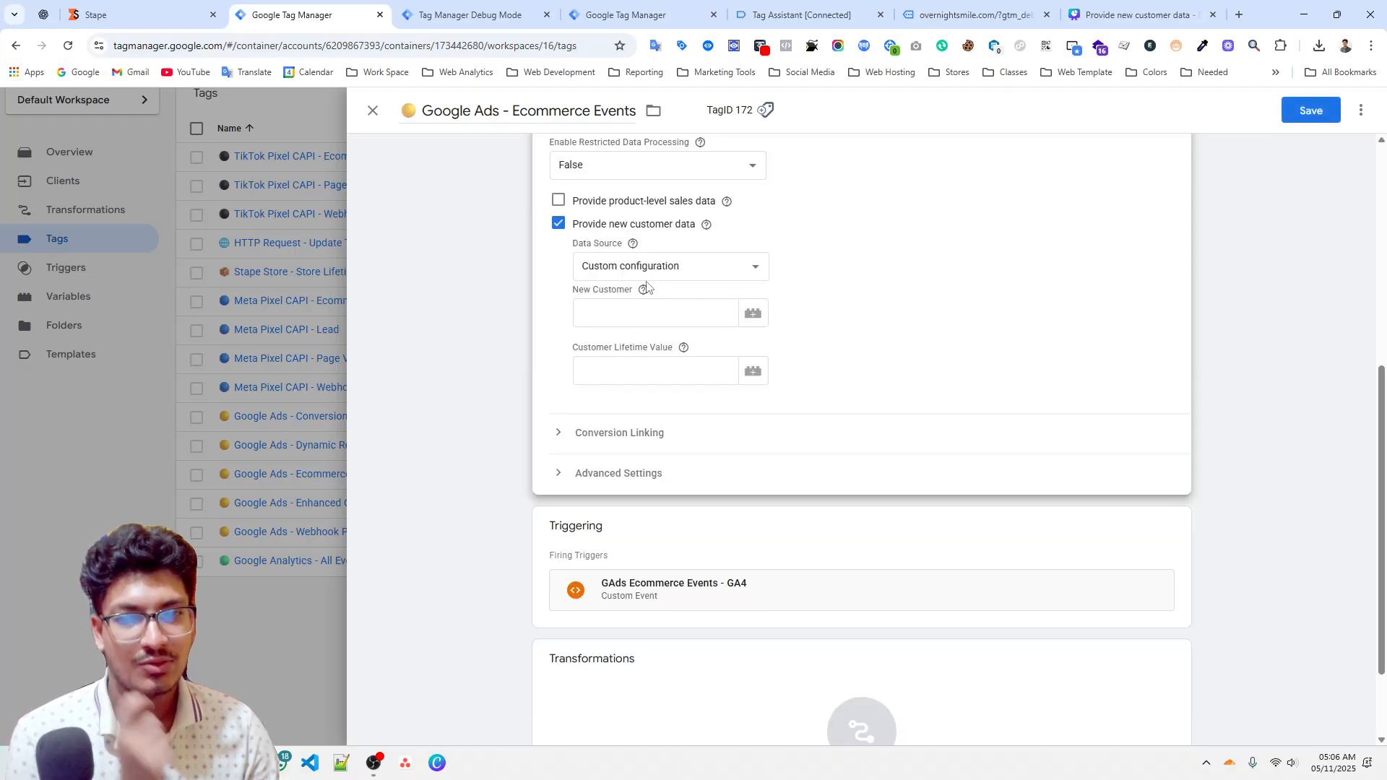
pyautogui.moveTo(643, 290)
pyautogui.scroll(4, 854, 362)
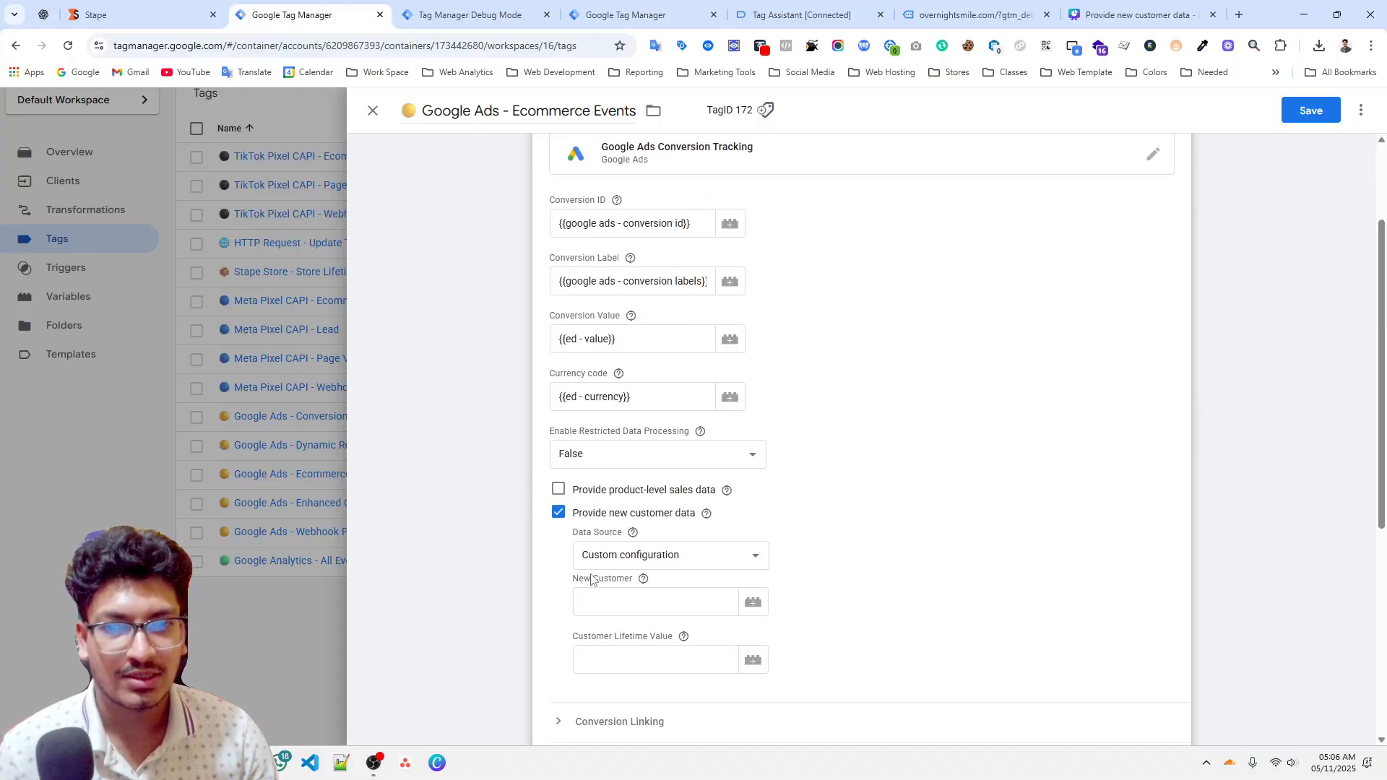
pyautogui.scroll(-2, 599, 571)
pyautogui.moveTo(638, 437)
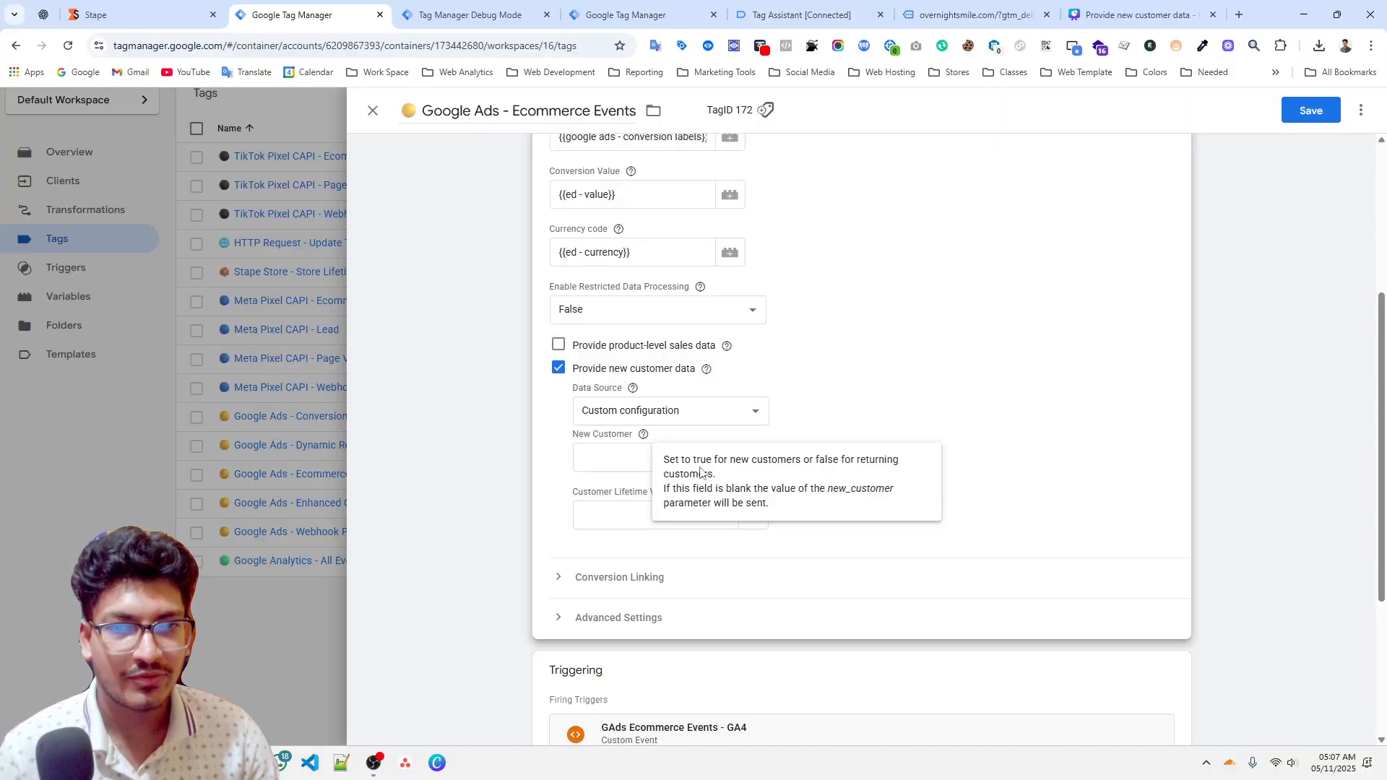
pyautogui.click(627, 468)
pyautogui.write('{{')
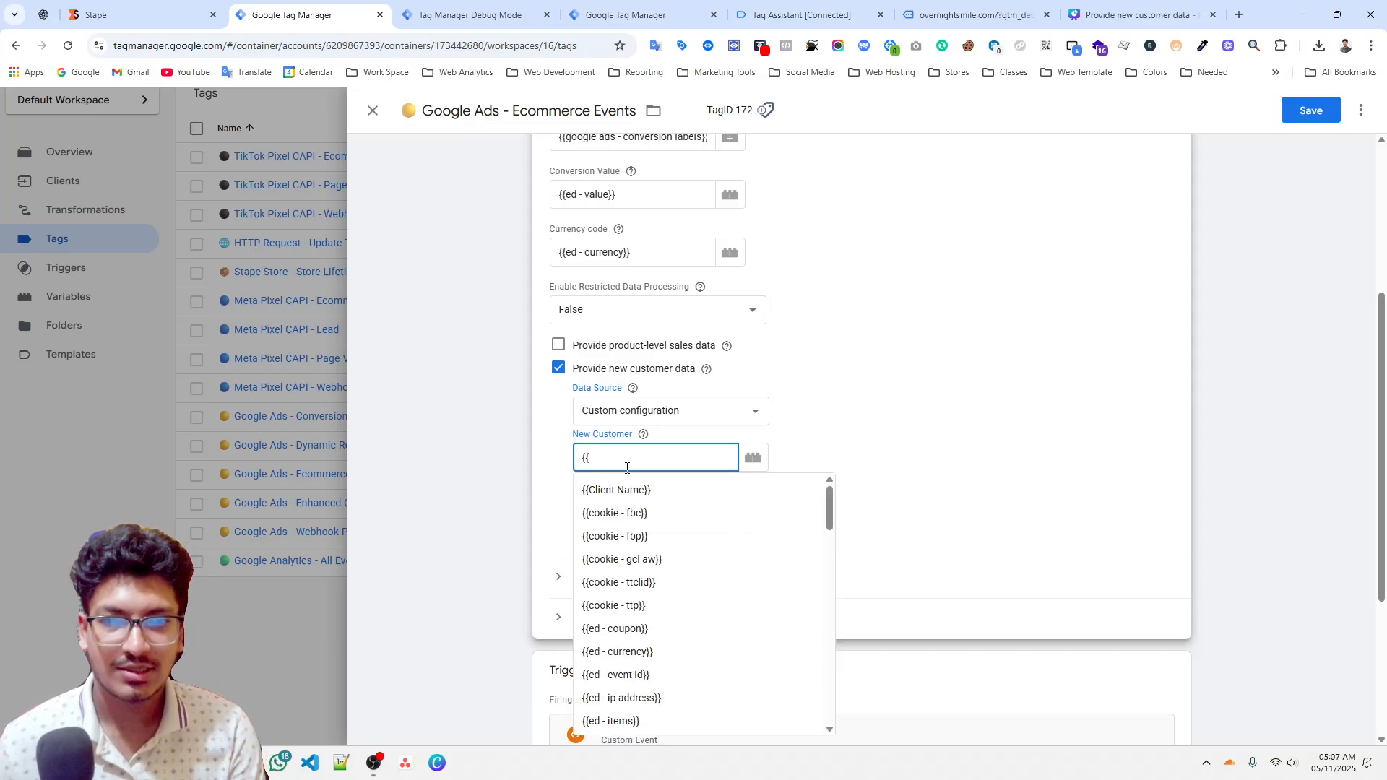
pyautogui.write('stap')
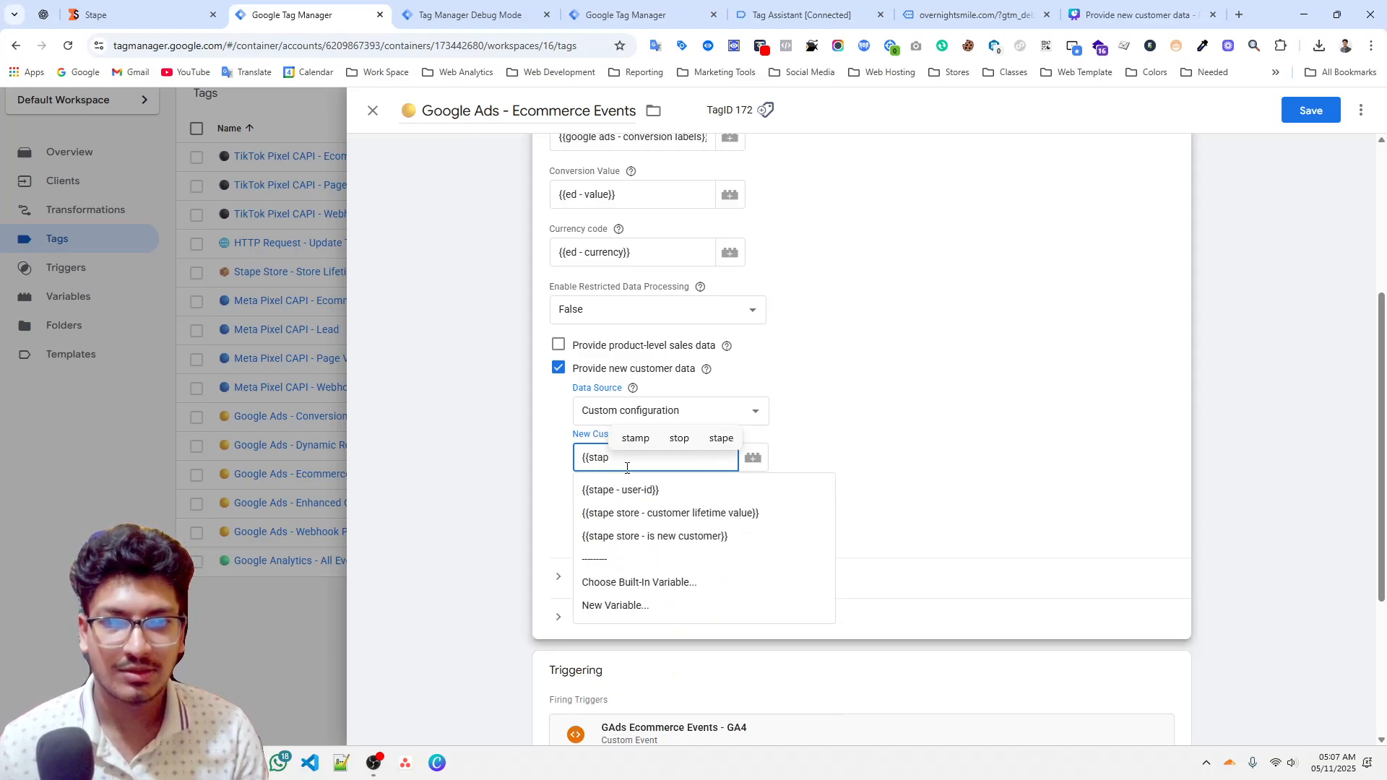
pyautogui.click(675, 536)
# Set Customer Lifetime Value to {{stape store - customer lifetime value}}, then save and close the tag.
pyautogui.click(649, 517)
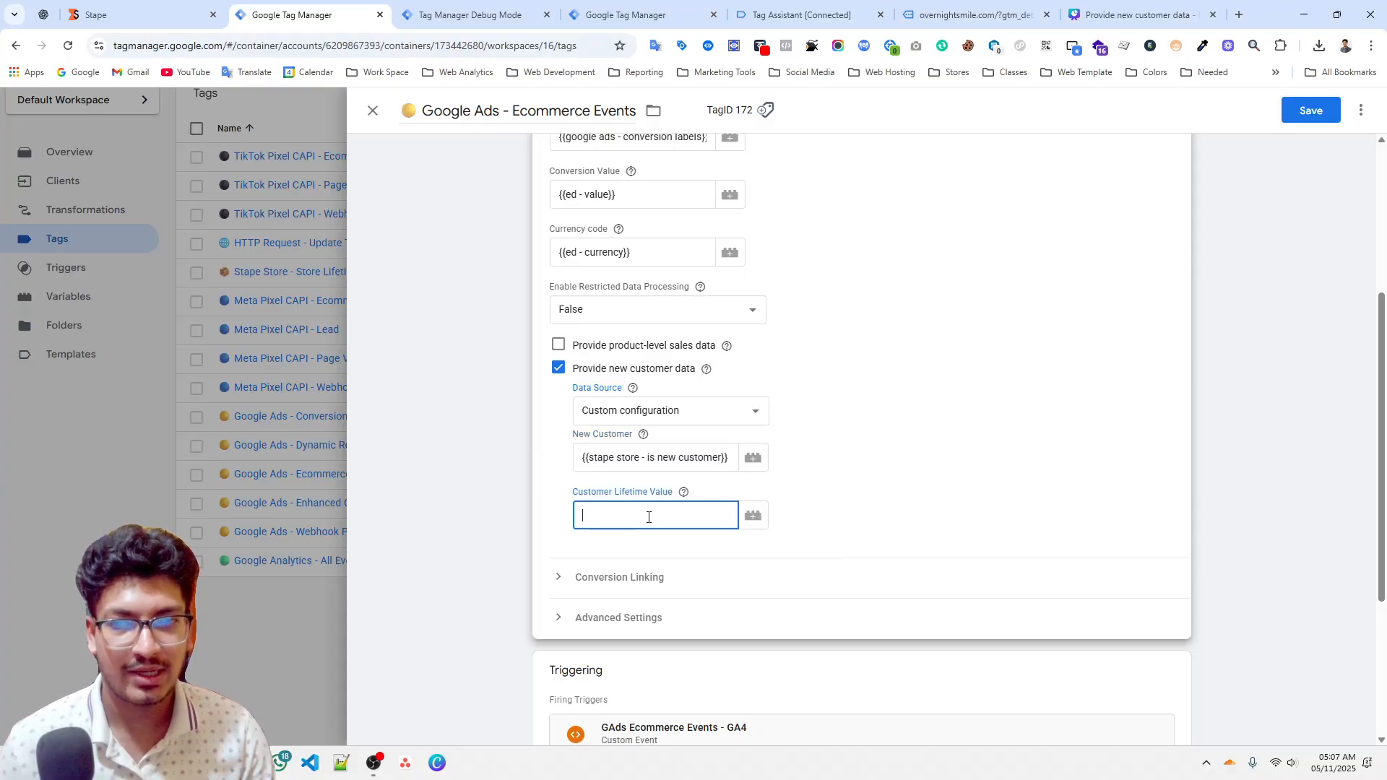
pyautogui.write('{{li')
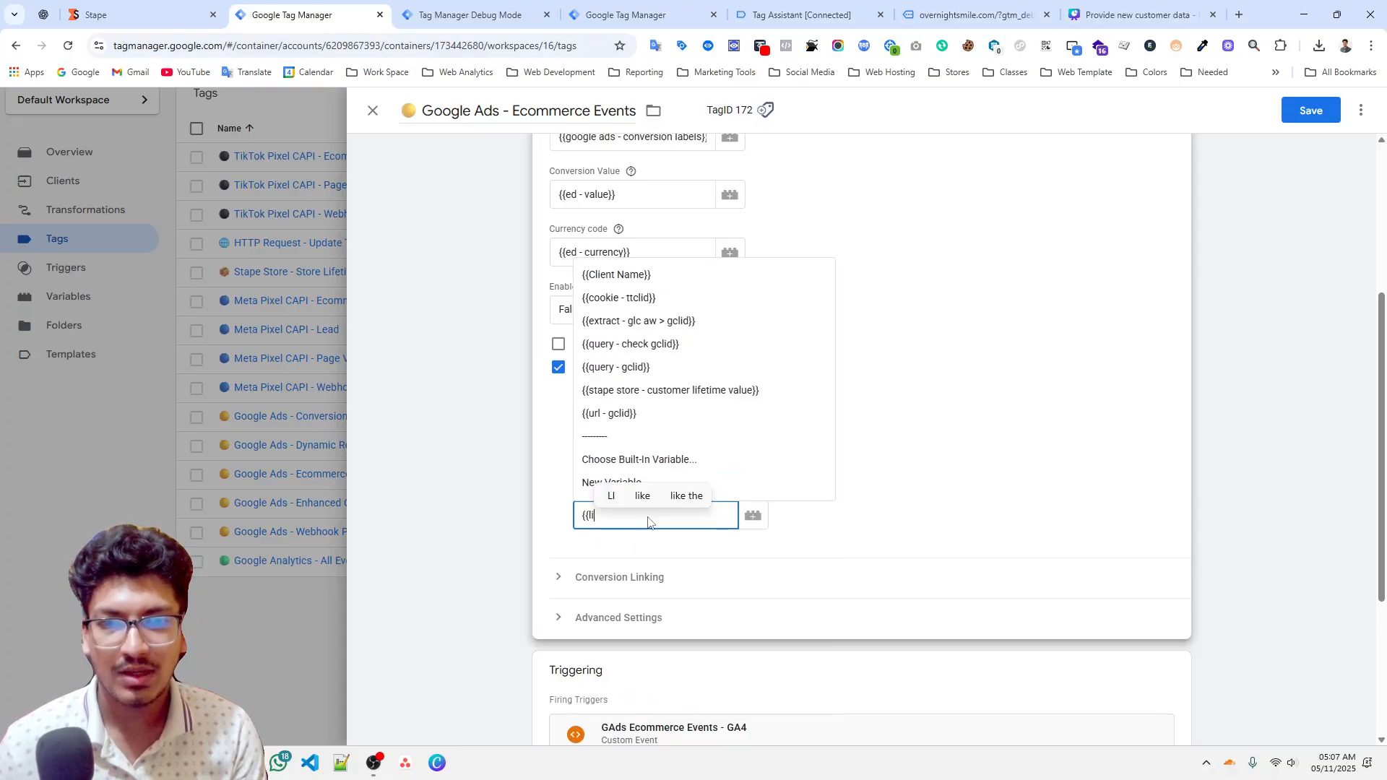
pyautogui.write('fe')
pyautogui.click(650, 549)
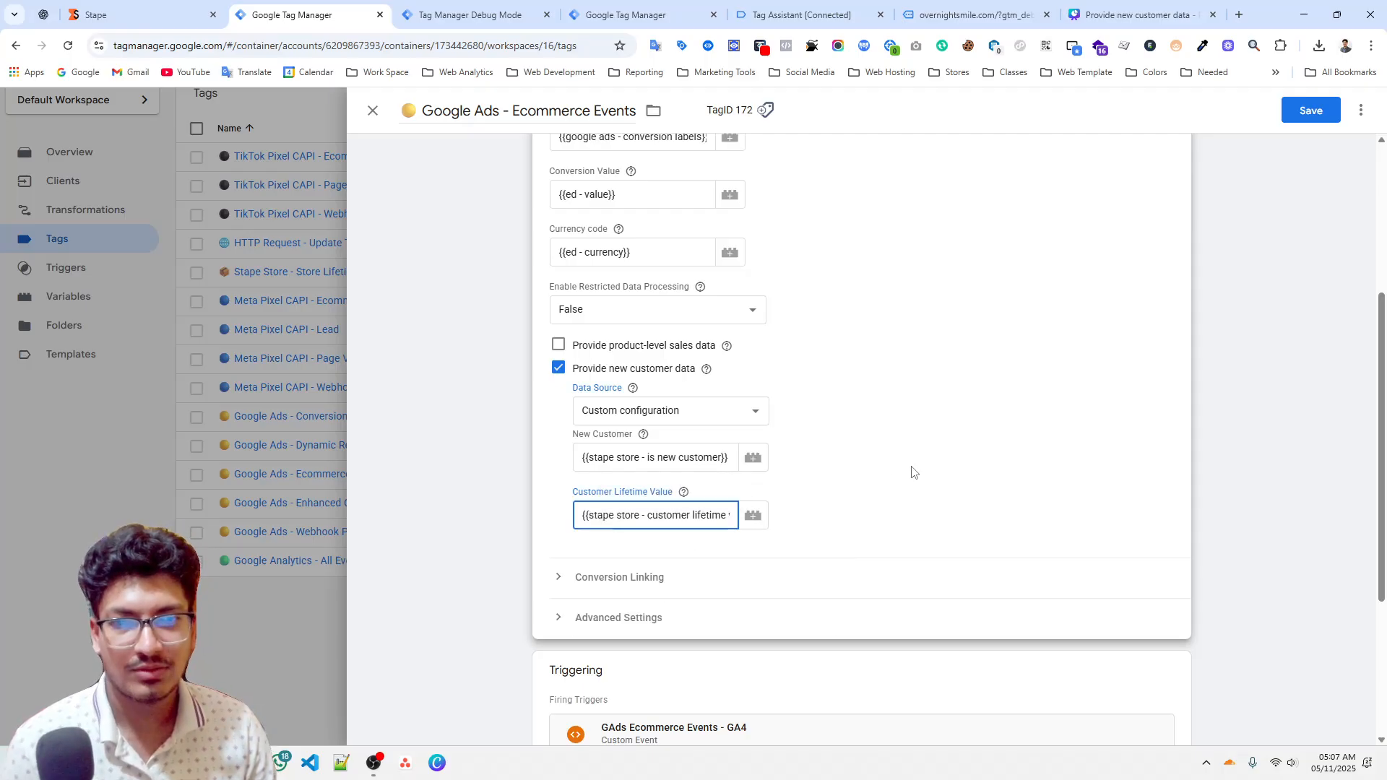
pyautogui.click(1329, 115)
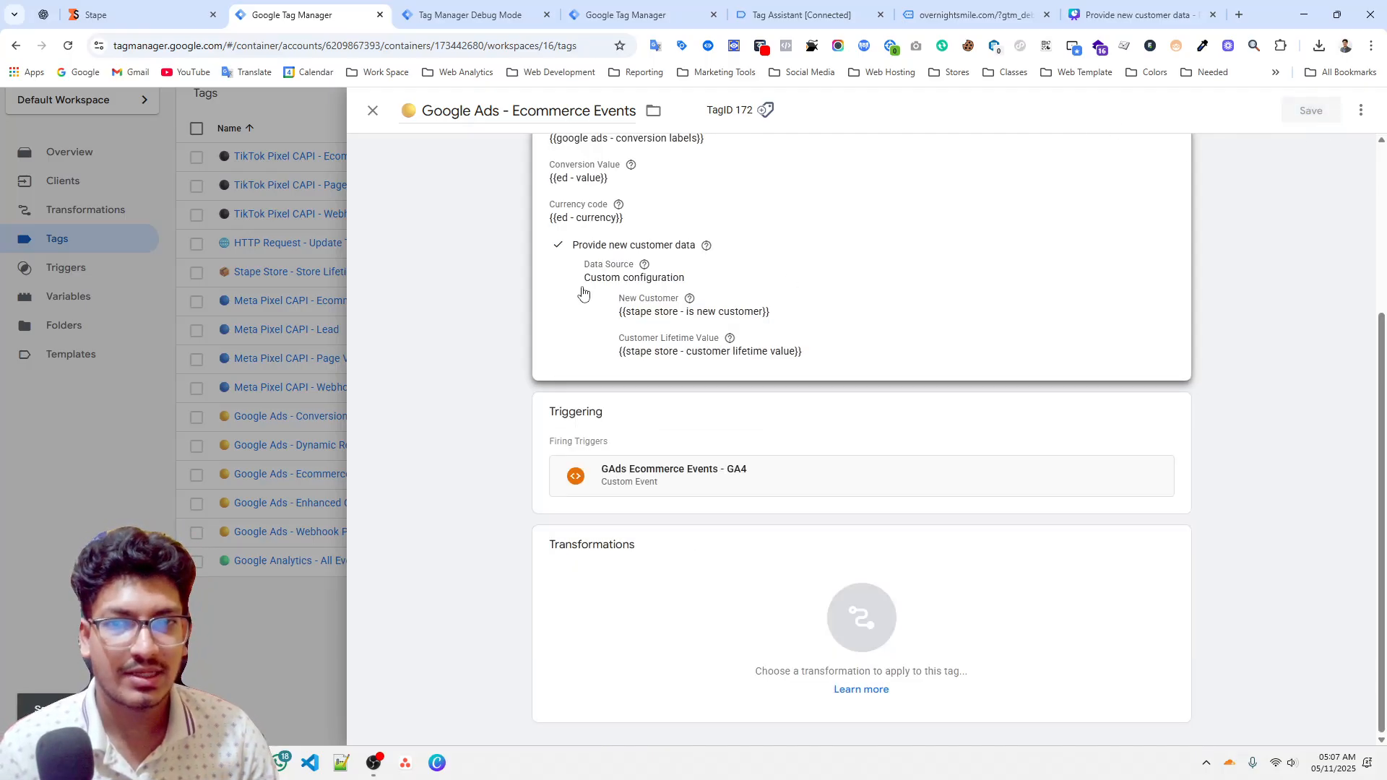
pyautogui.scroll(2, 581, 318)
pyautogui.scroll(2, 582, 344)
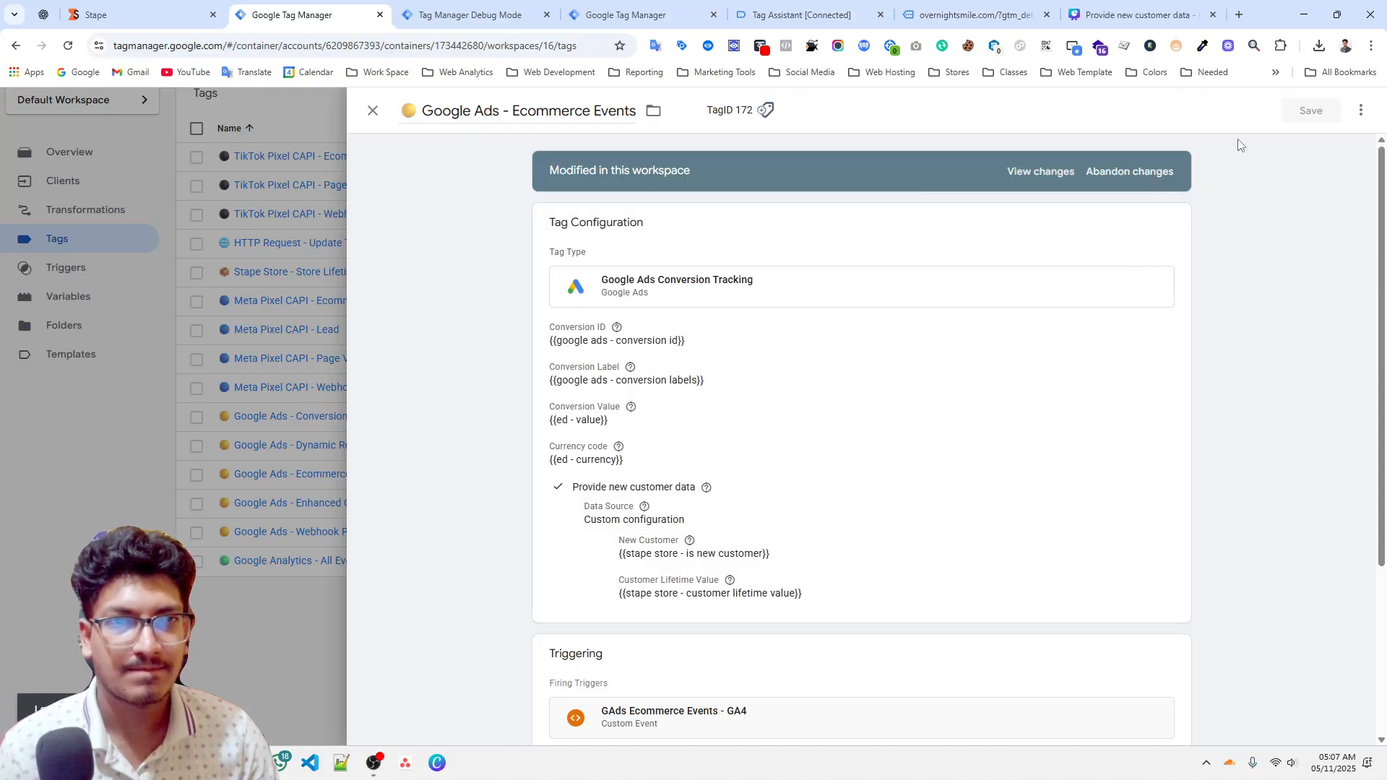
pyautogui.press('Escape')
pyautogui.scroll(2, 1254, 154)
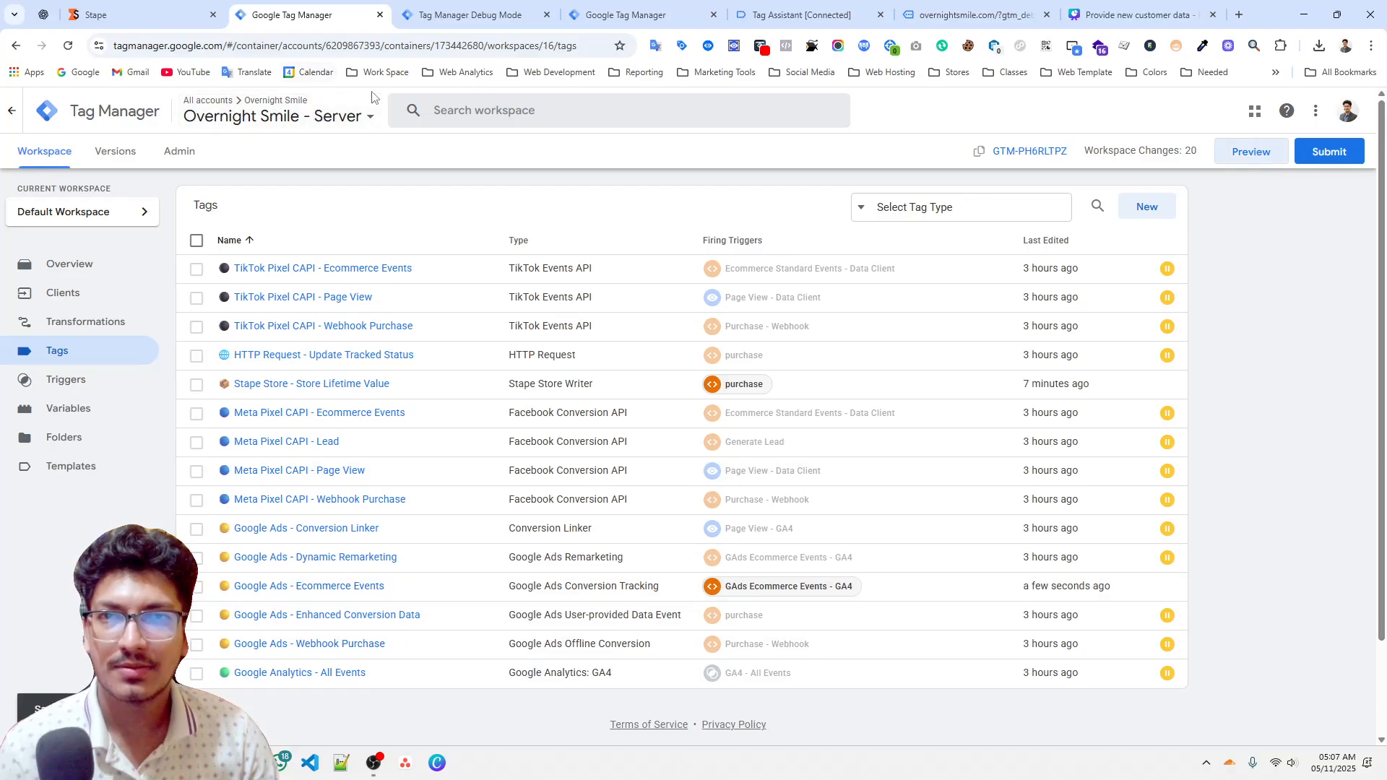
# Run the purchase dataLayer push in the console again with transaction ID 1820 and value 50.00.
pyautogui.hotkey('ctrl', 'Tab')
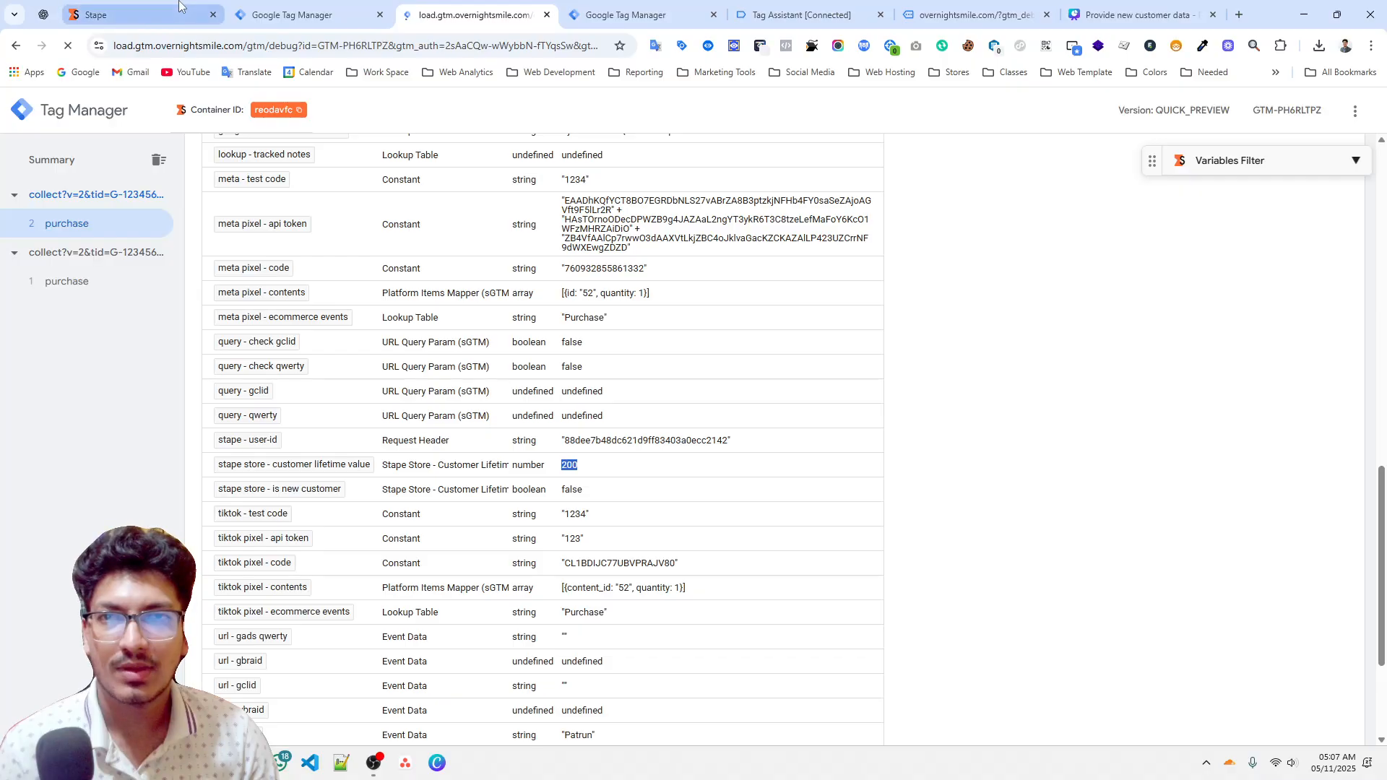
pyautogui.click(179, 6)
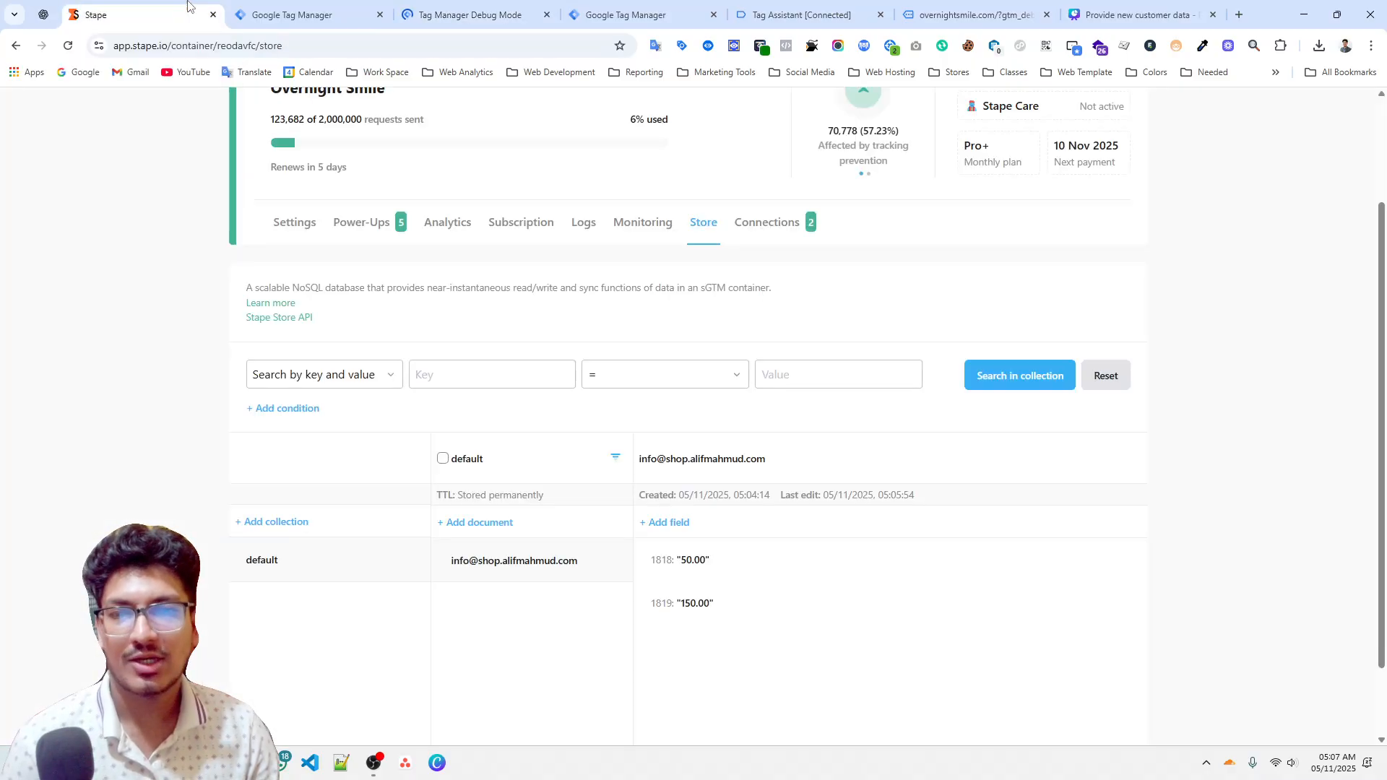
pyautogui.click(1077, 10)
pyautogui.click(1029, 6)
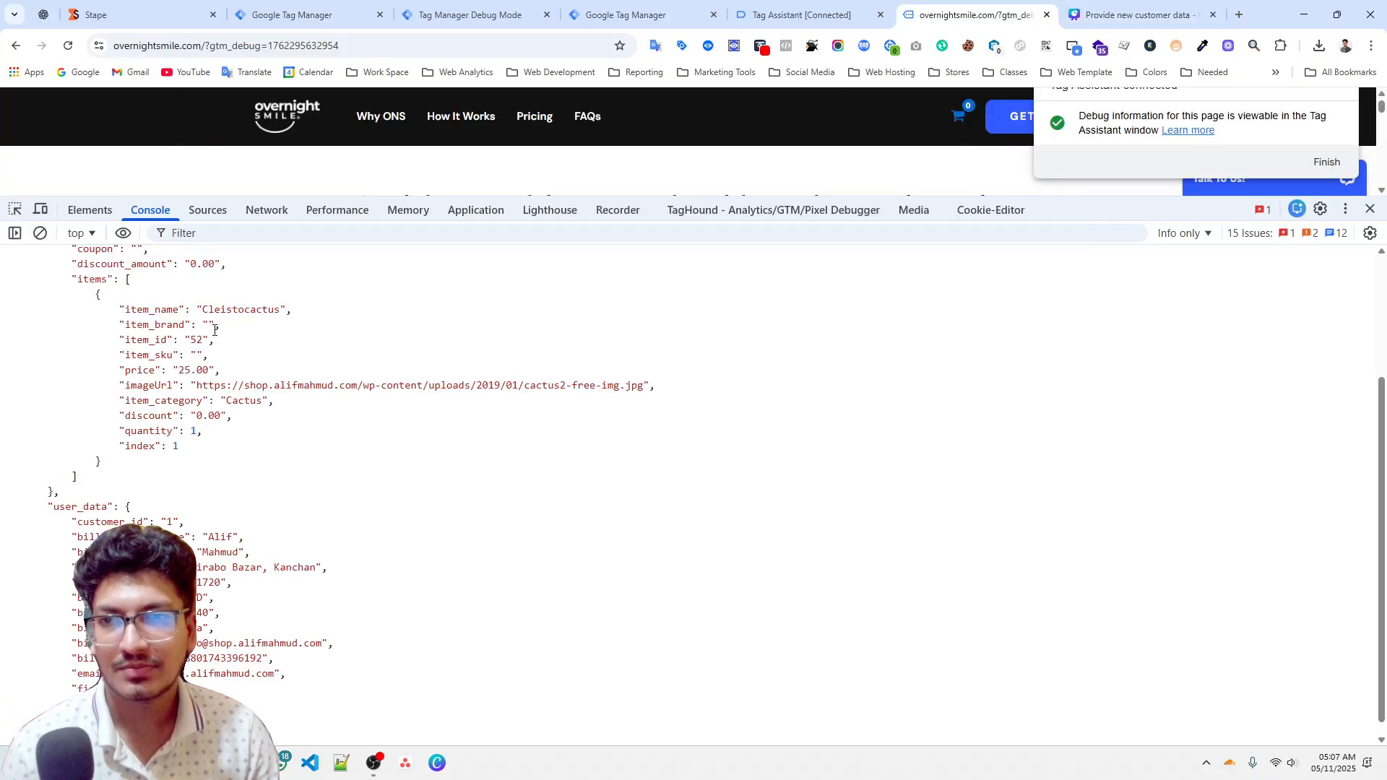
pyautogui.scroll(3, 202, 315)
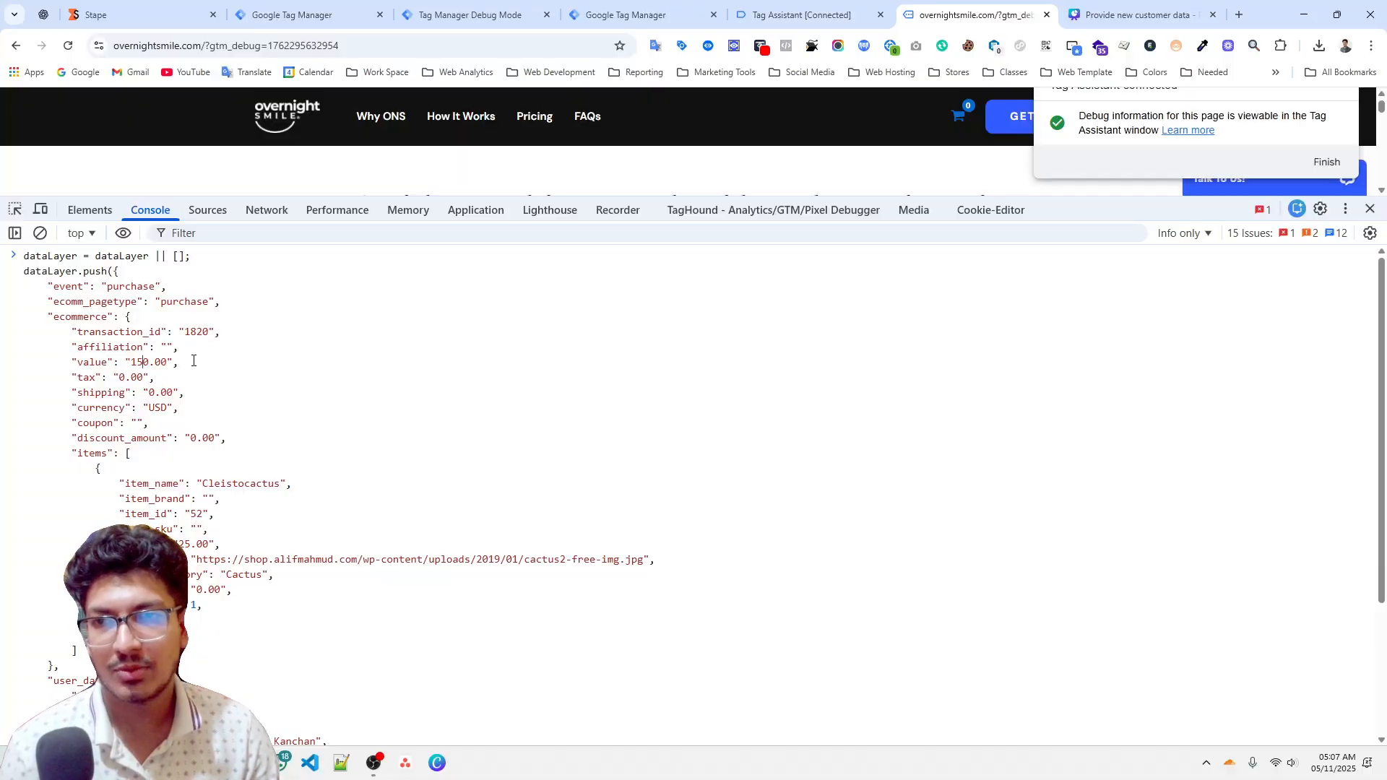
pyautogui.scroll(-3, 193, 361)
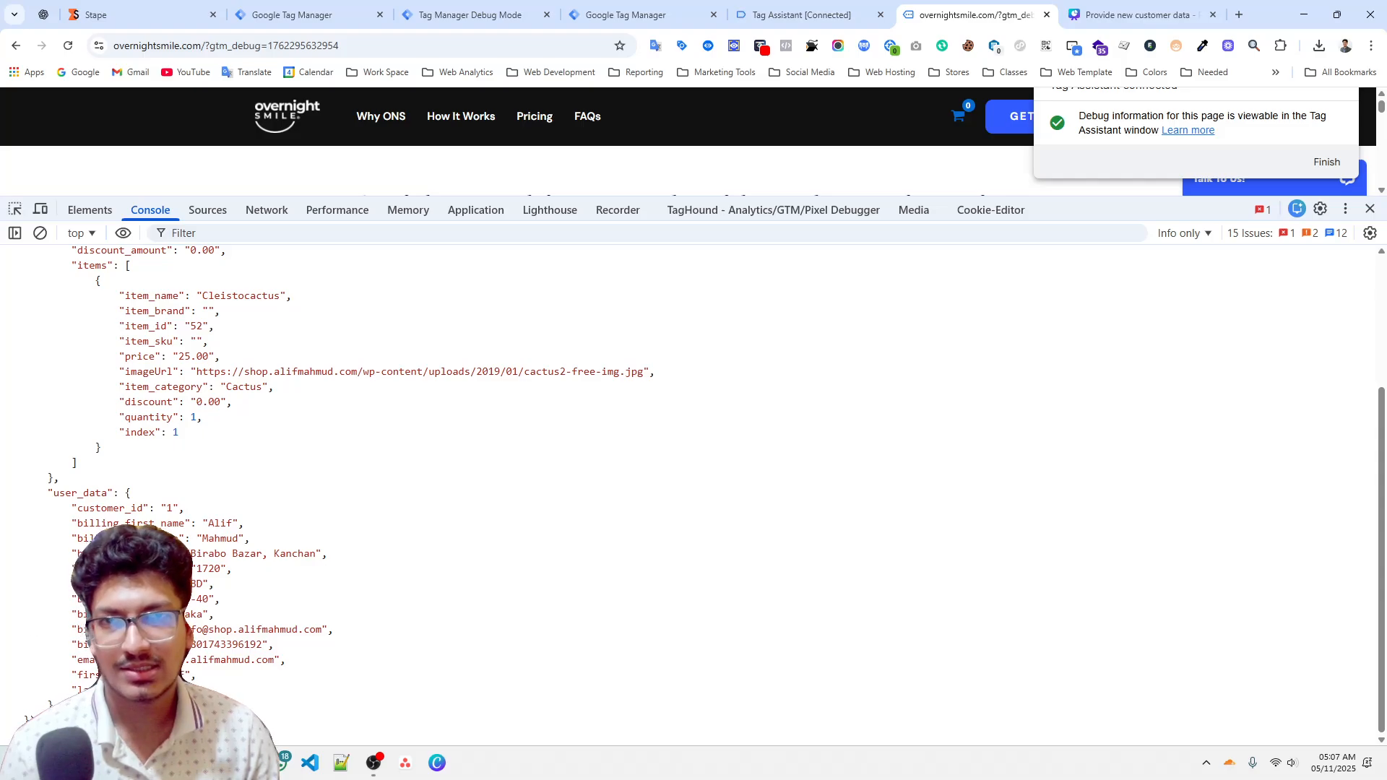
pyautogui.press('Return')
# Inspect the fired Google Ads - Ecommerce Events tag's New Customer and Customer Lifetime Value properties for the purchase event.
pyautogui.click(450, 15)
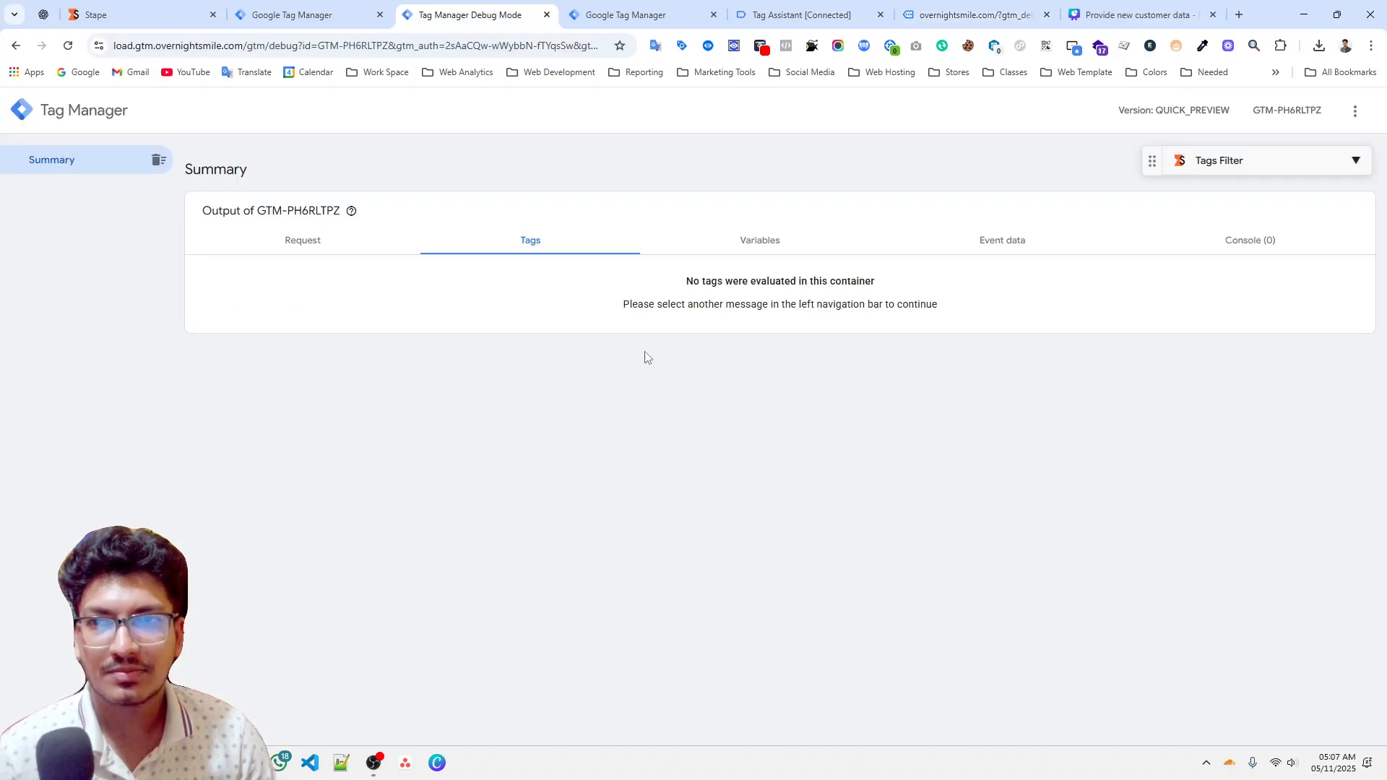
pyautogui.click(112, 229)
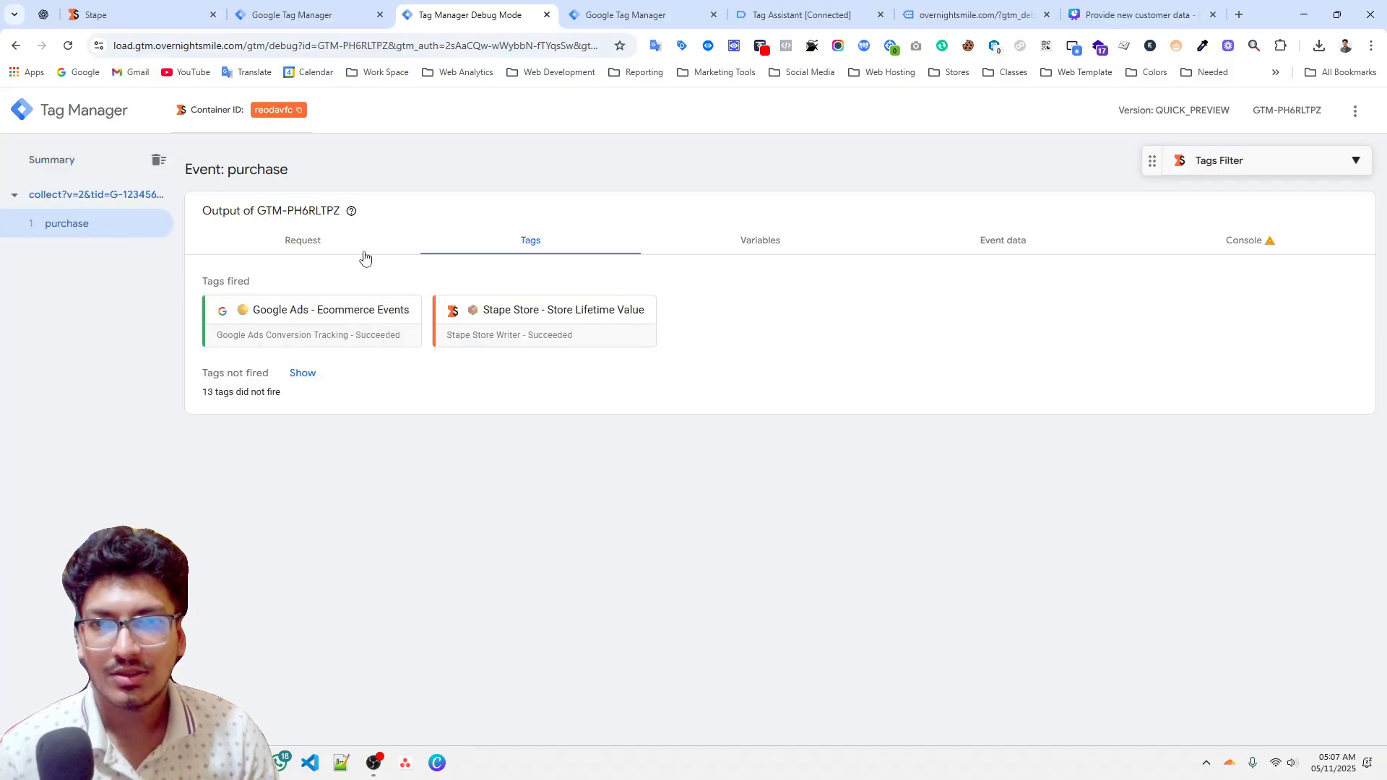
pyautogui.click(310, 341)
pyautogui.click(664, 400)
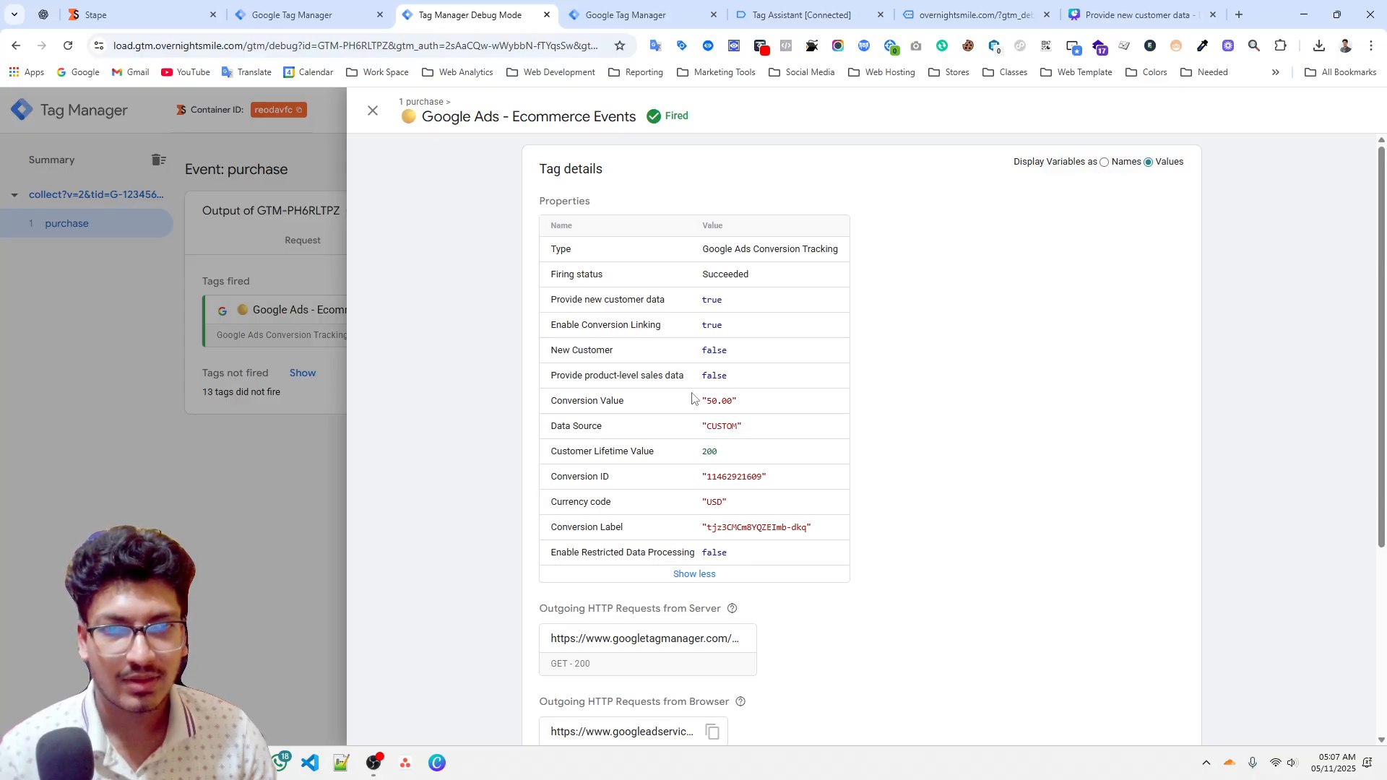
pyautogui.tripleClick(566, 354)
pyautogui.doubleClick(712, 351)
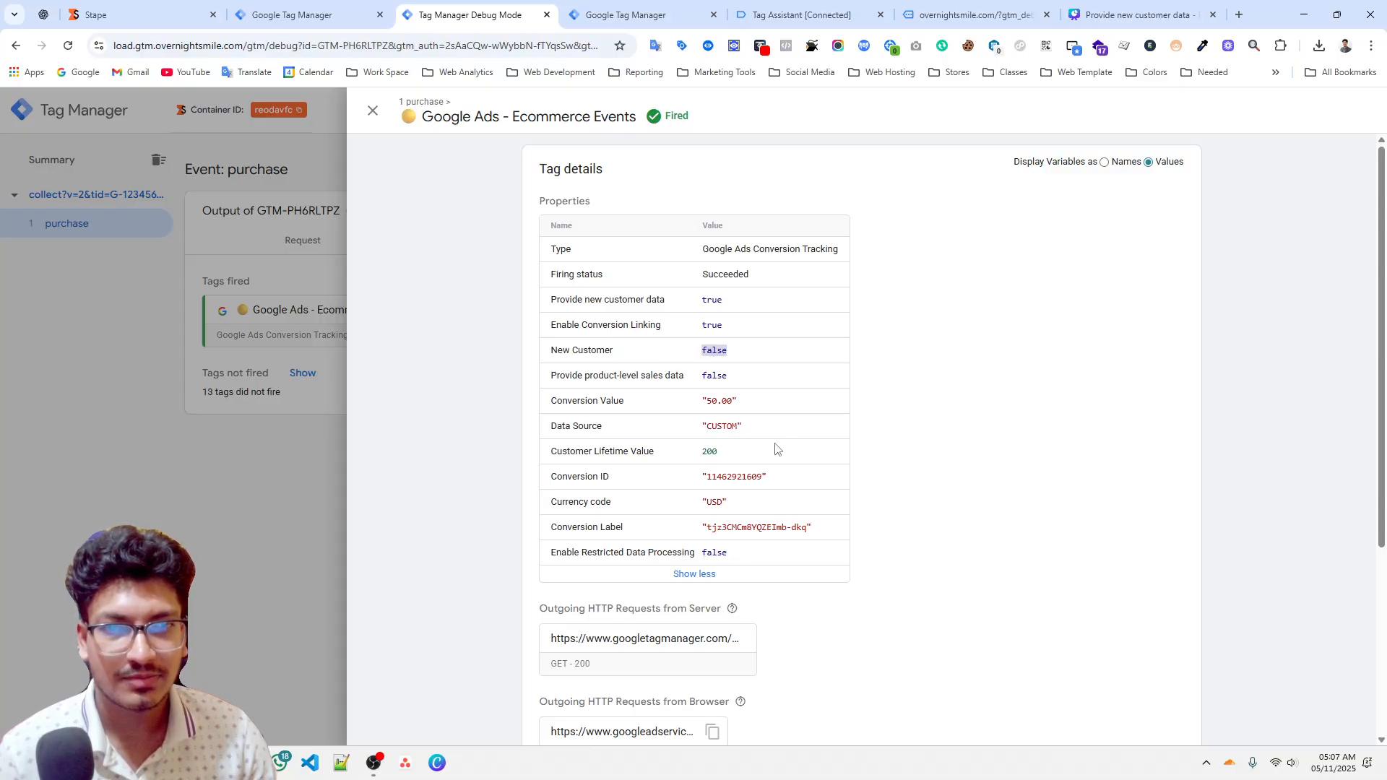
pyautogui.moveTo(557, 457); pyautogui.dragTo(650, 463)
pyautogui.doubleClick(710, 452)
# Search the purchase event's variables for the stape store variables and check their values.
pyautogui.click(245, 414)
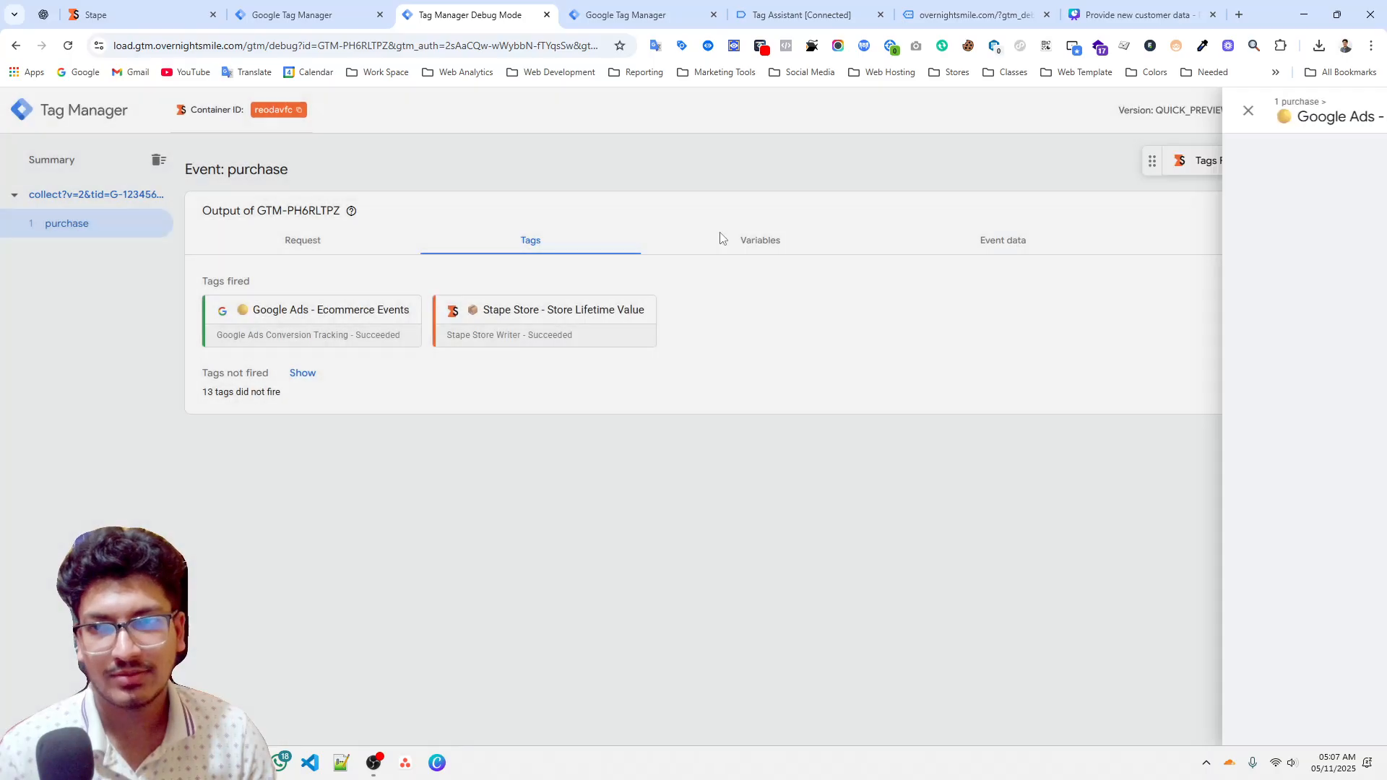
pyautogui.click(817, 253)
pyautogui.scroll(-5, 434, 466)
pyautogui.scroll(-1, 434, 466)
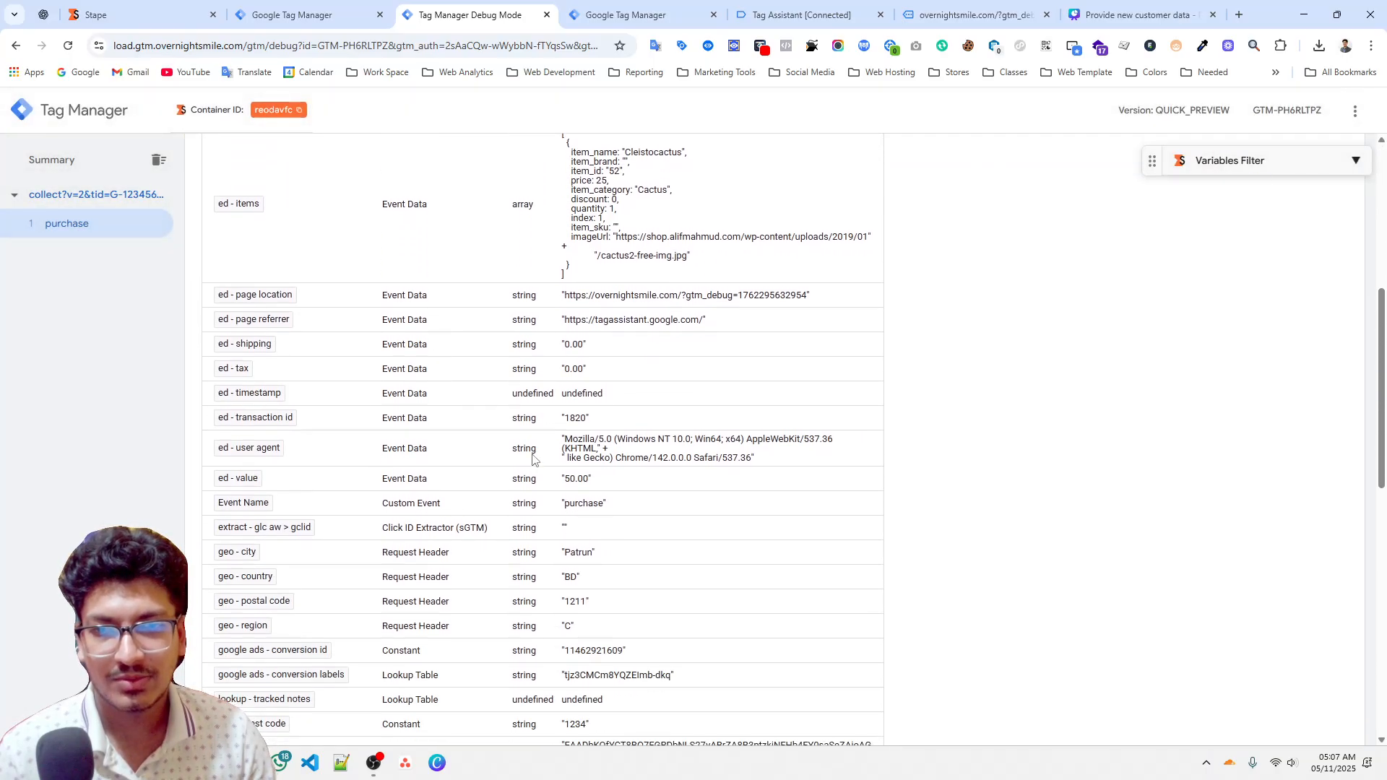
pyautogui.hotkey('ctrl', 'f')
pyautogui.press('Return')
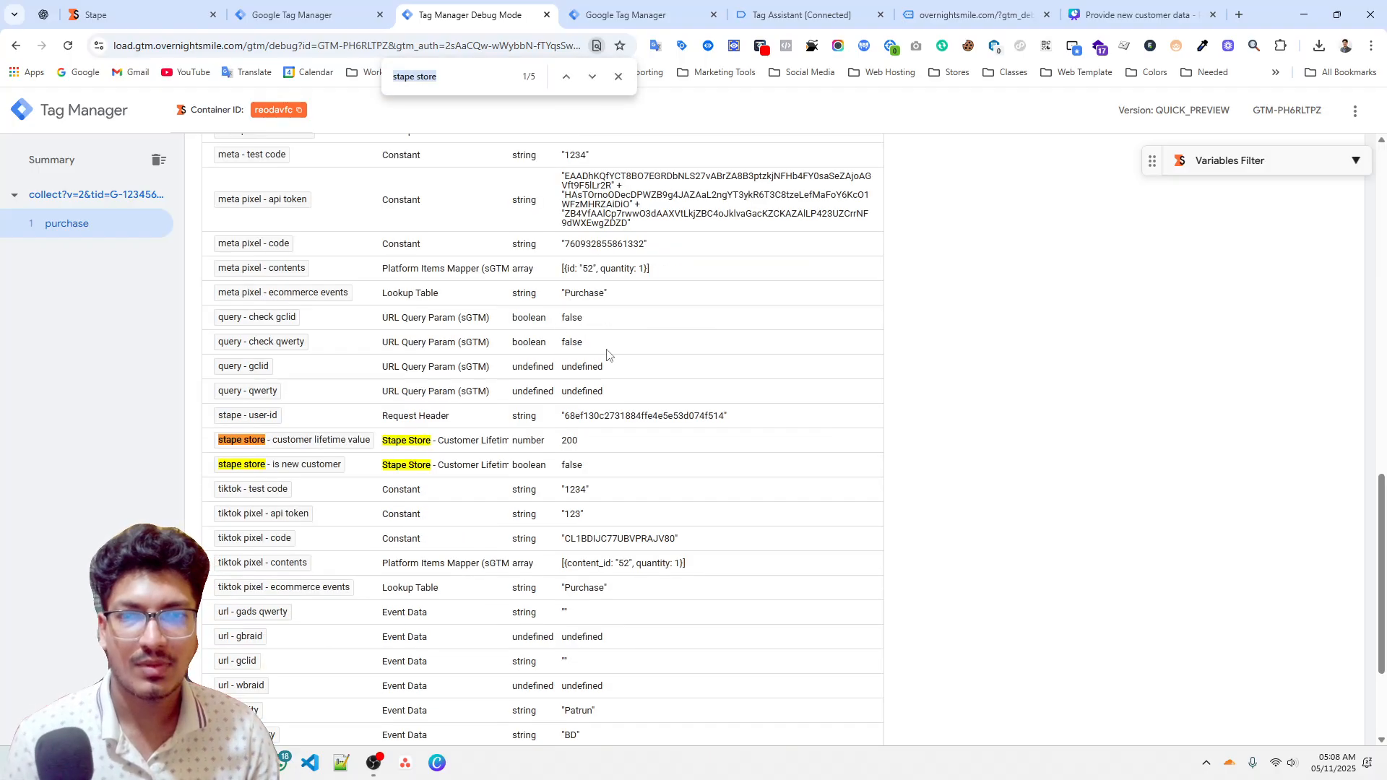
pyautogui.click(566, 450)
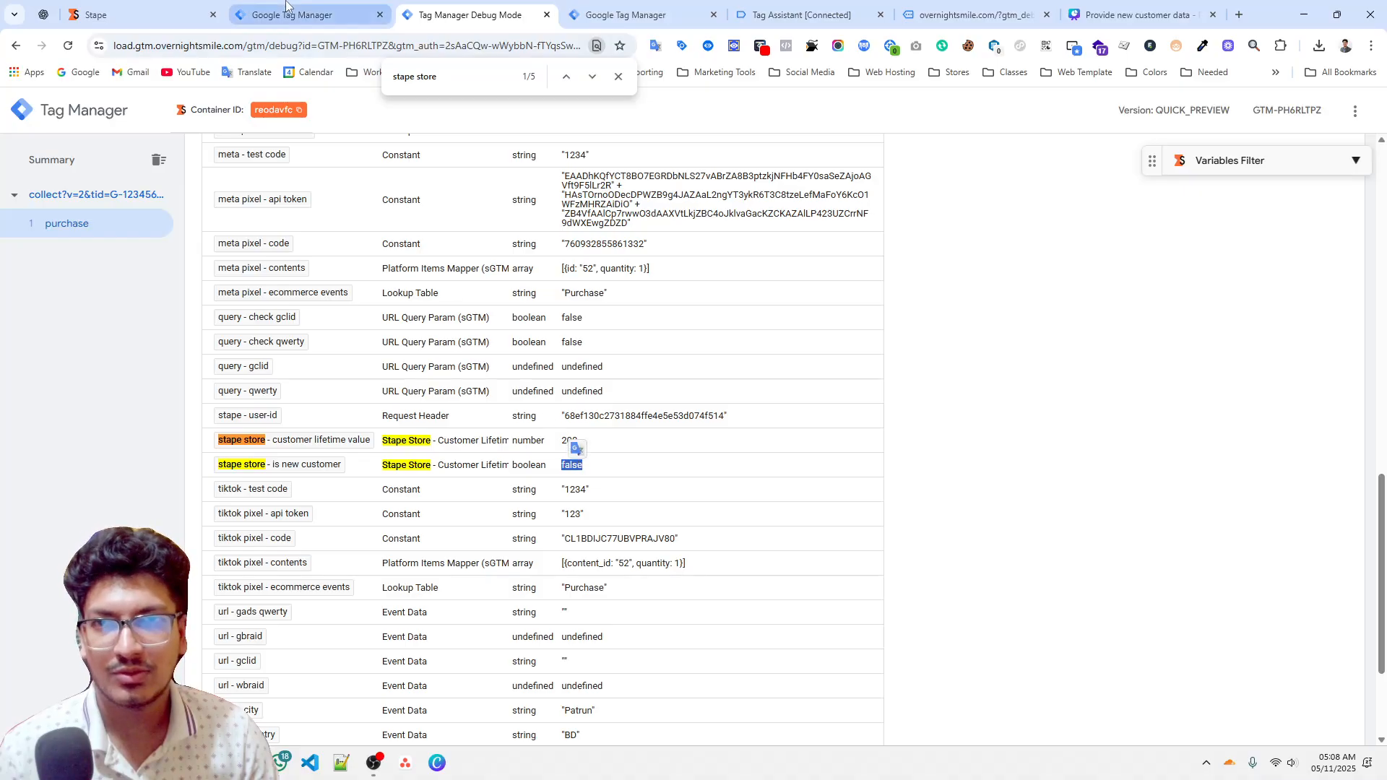
# Reload the Stape Store collection page to check the stored purchase values.
pyautogui.click(242, 13)
pyautogui.click(212, 8)
pyautogui.scroll(1, 743, 369)
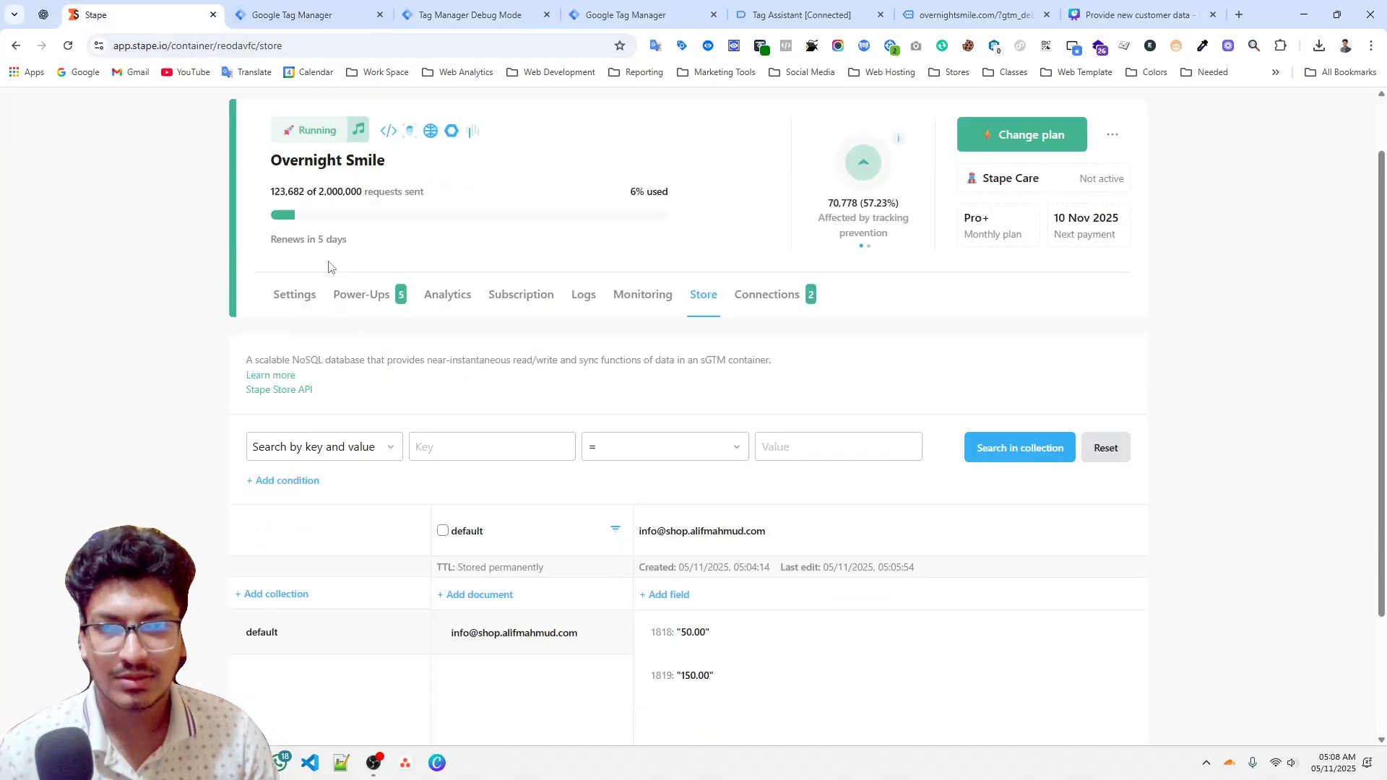
pyautogui.rightClick(329, 261)
pyautogui.click(401, 313)
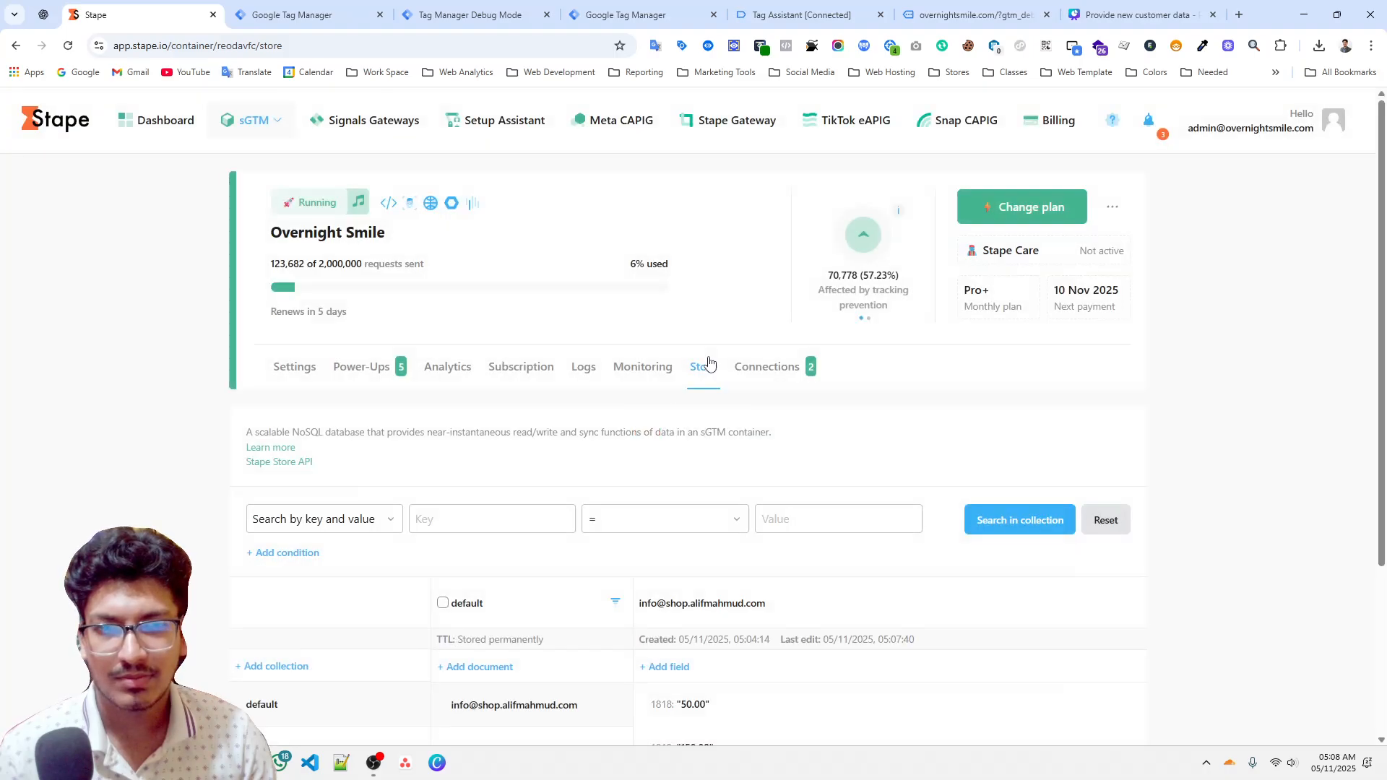
pyautogui.scroll(-2, 709, 358)
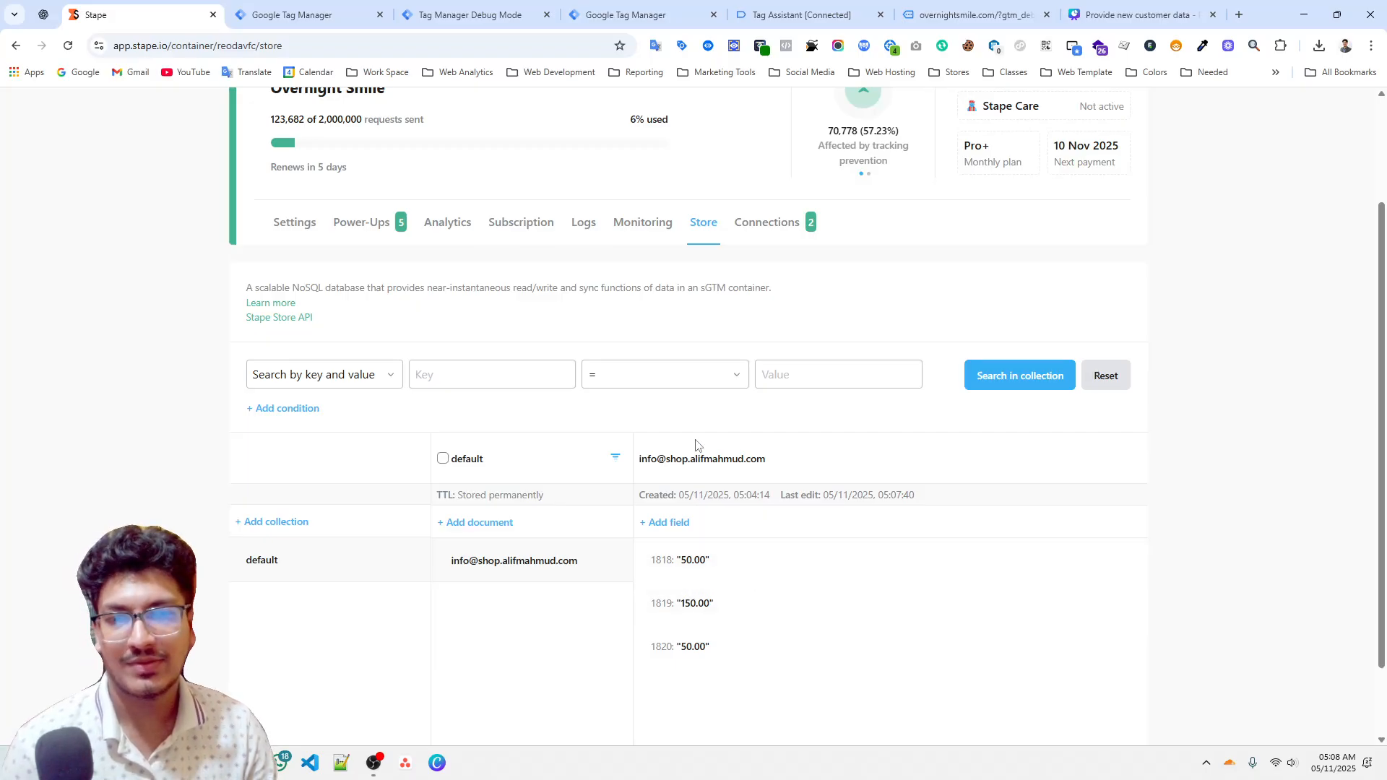
# Switch to the Canva presentation and open its first slide.
pyautogui.click(992, 3)
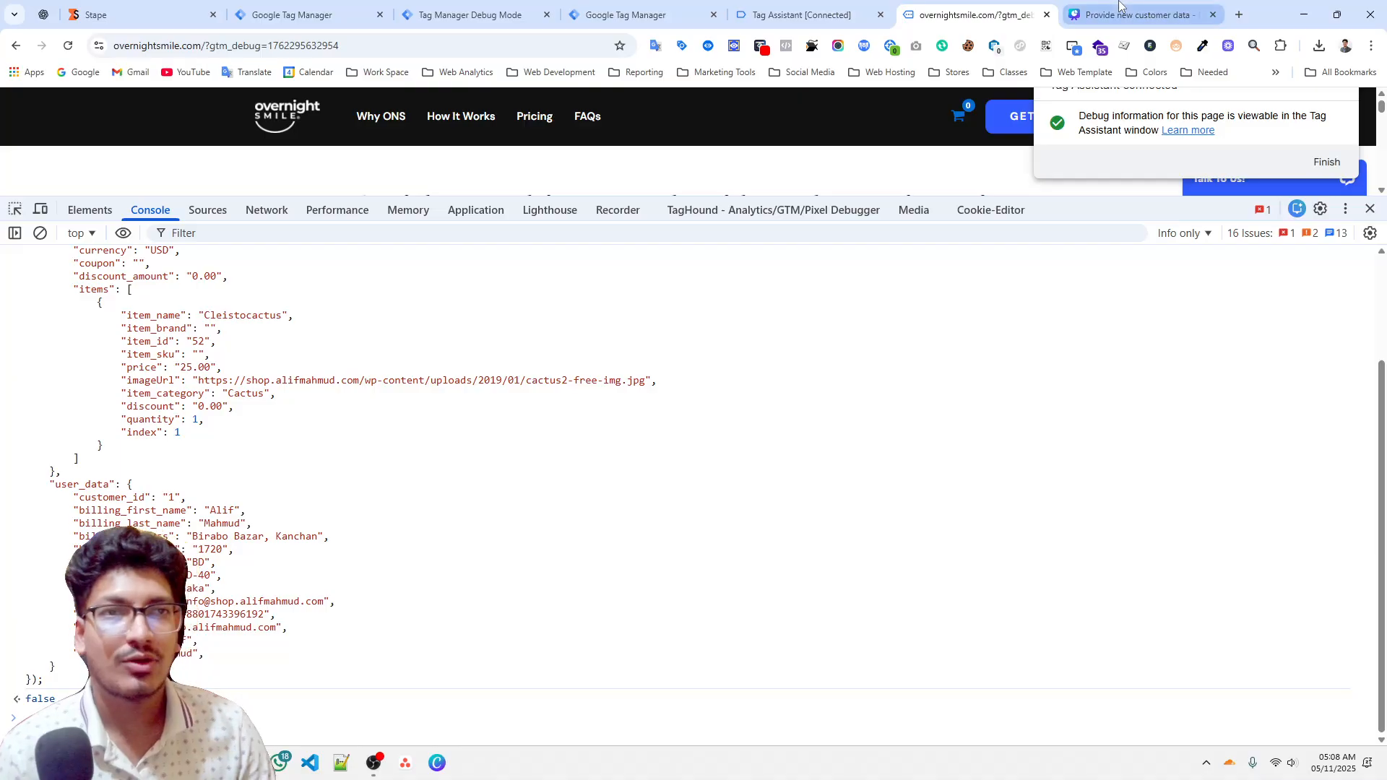
pyautogui.click(1118, 10)
pyautogui.click(627, 678)
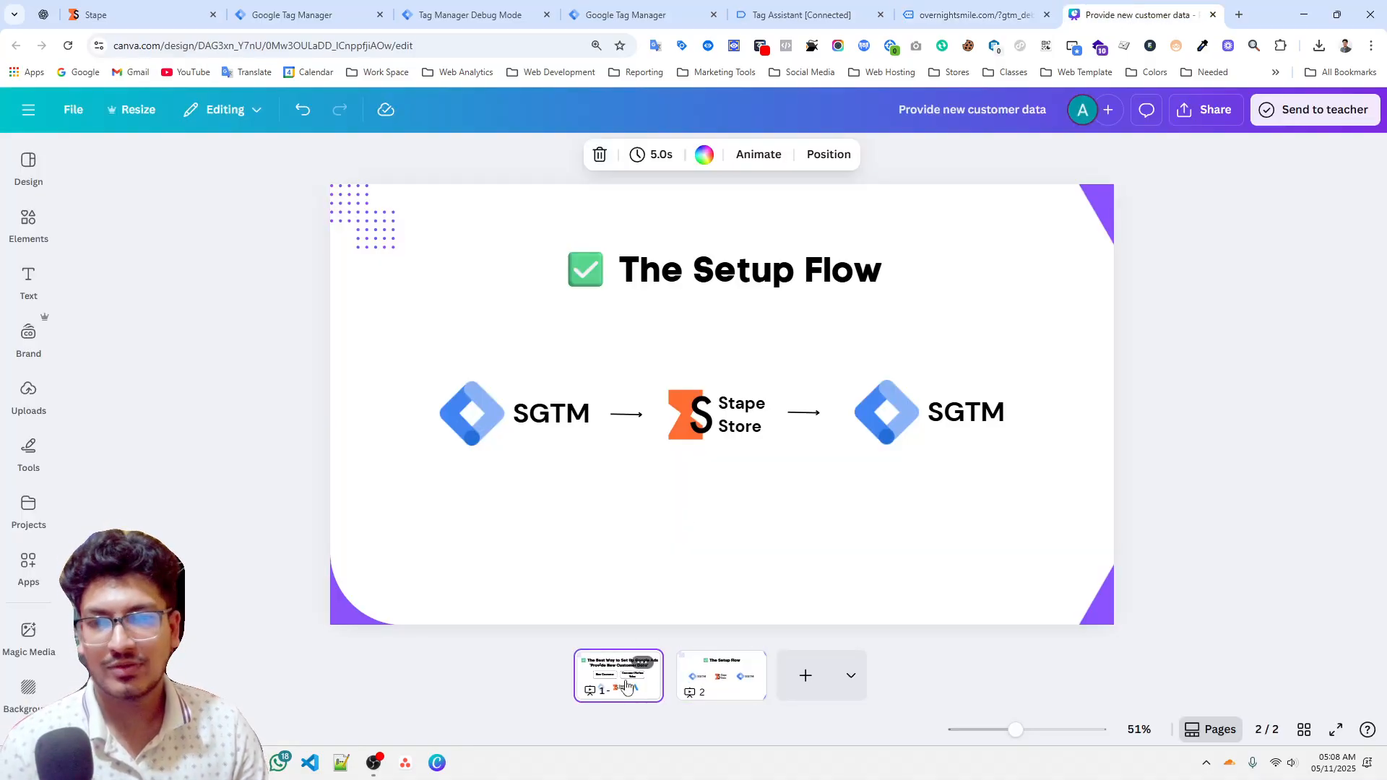